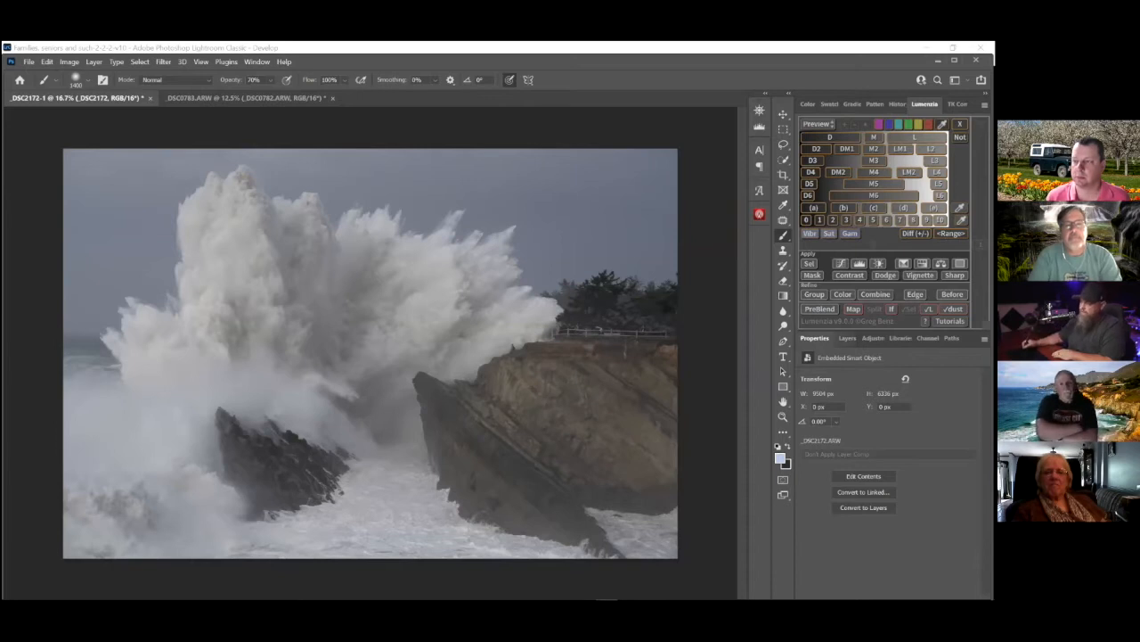
Load the luminosity of the RGB composite channel as a selection
{"action": "left_click", "coordinate": [838, 338]}
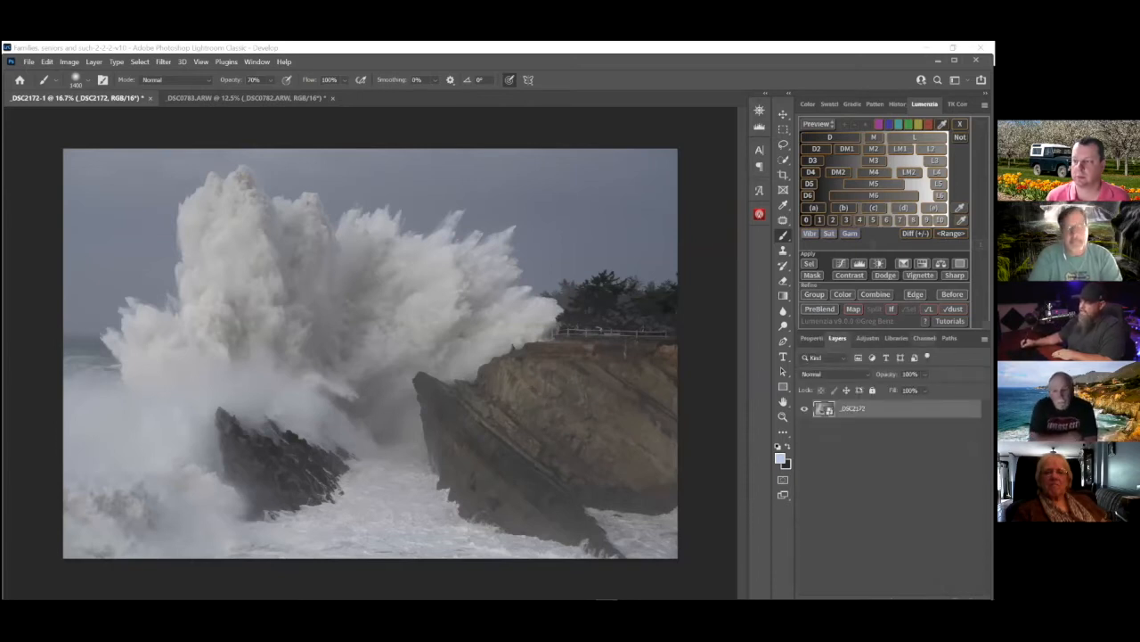
{"action": "left_click", "coordinate": [924, 338]}
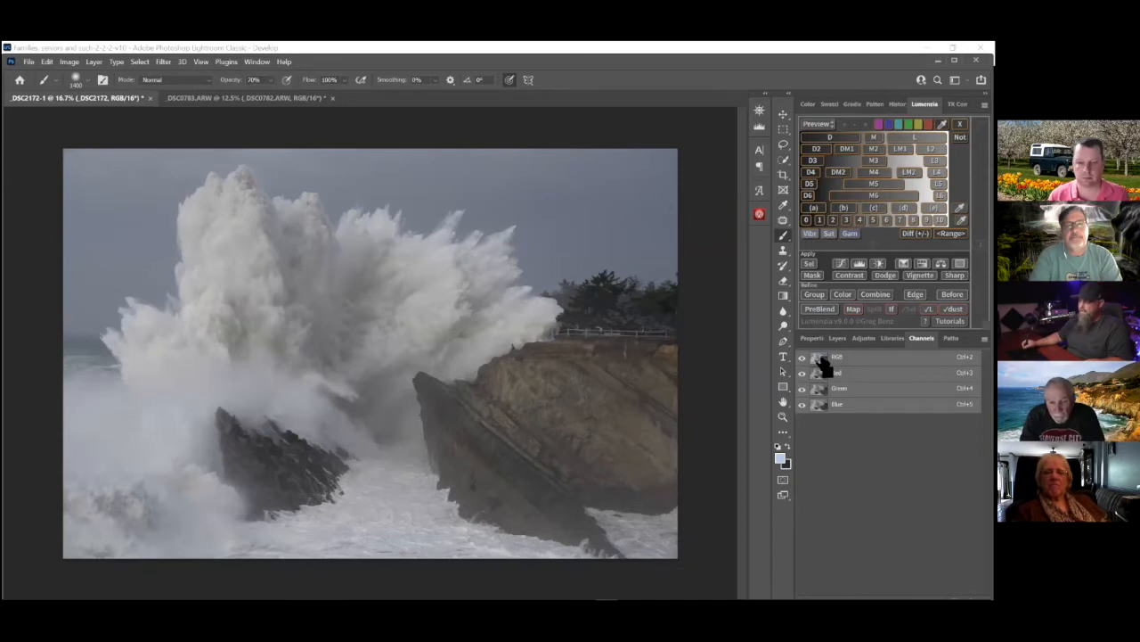
{"action": "left_click", "coordinate": [824, 358], "text": "ctrl"}
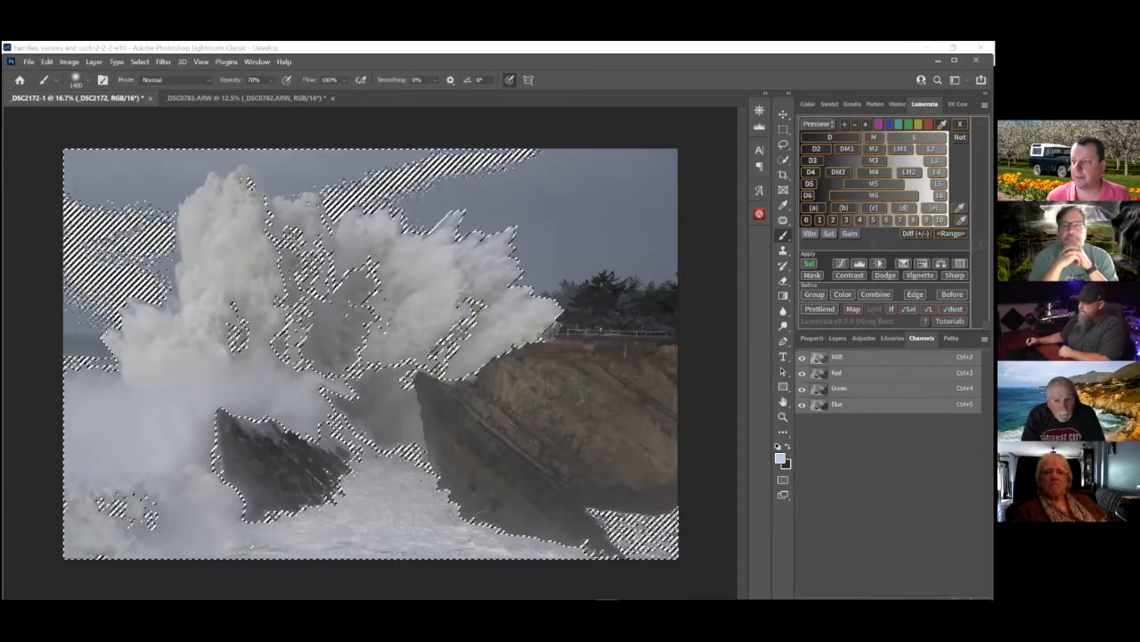
Save the luminosity selection as a new alpha channel and display that channel on its own
{"action": "key", "text": "super+Up"}
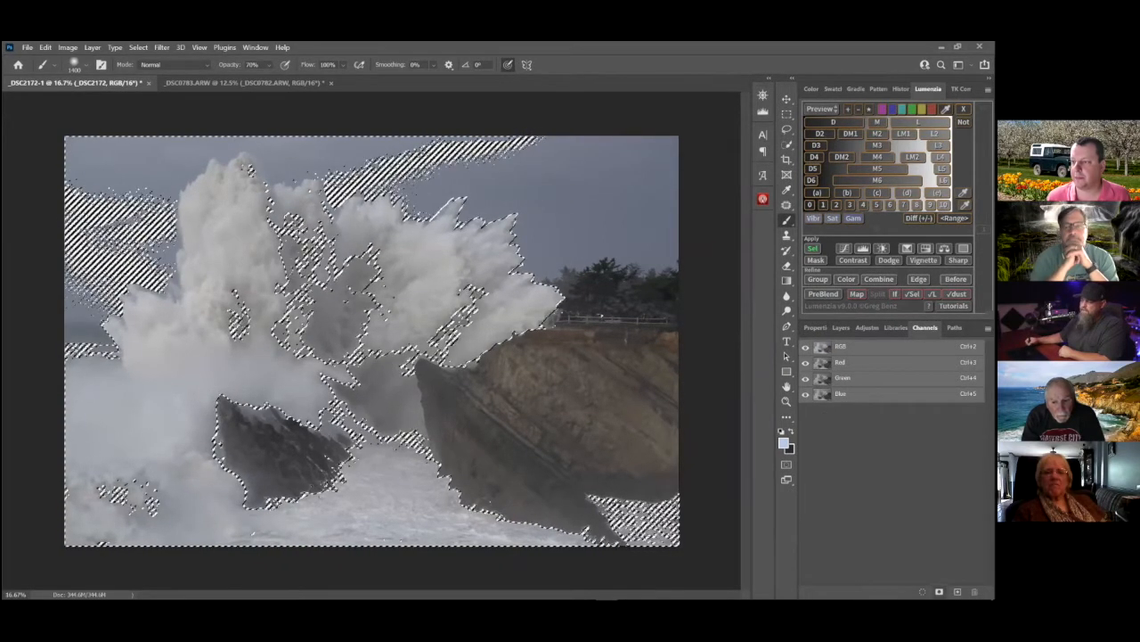
{"action": "left_click", "coordinate": [939, 592]}
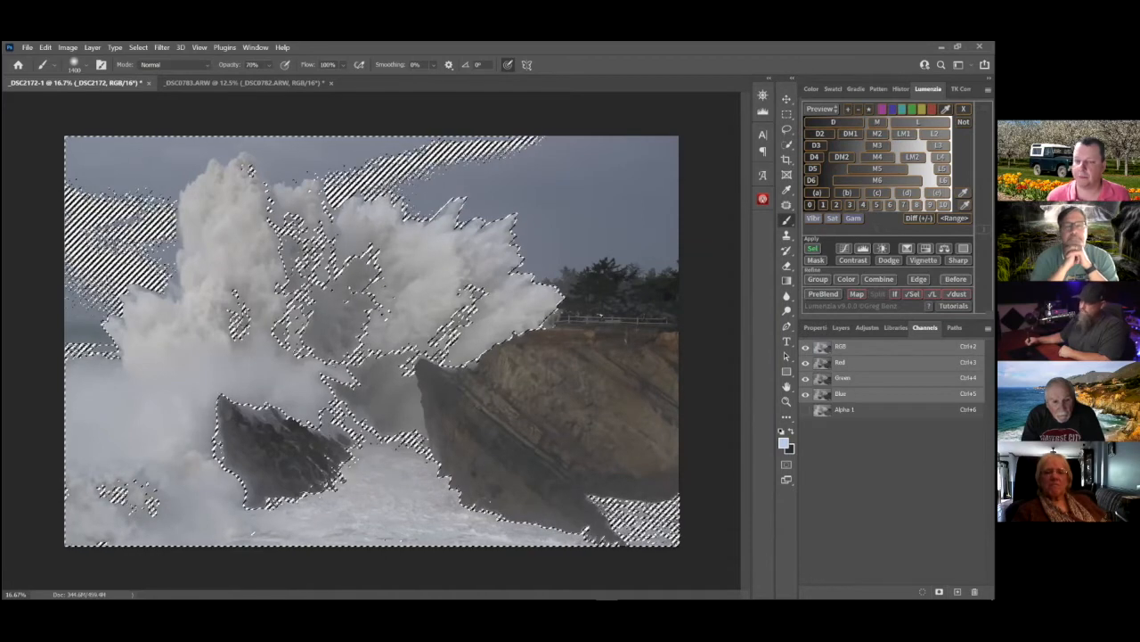
{"action": "left_click", "coordinate": [828, 414]}
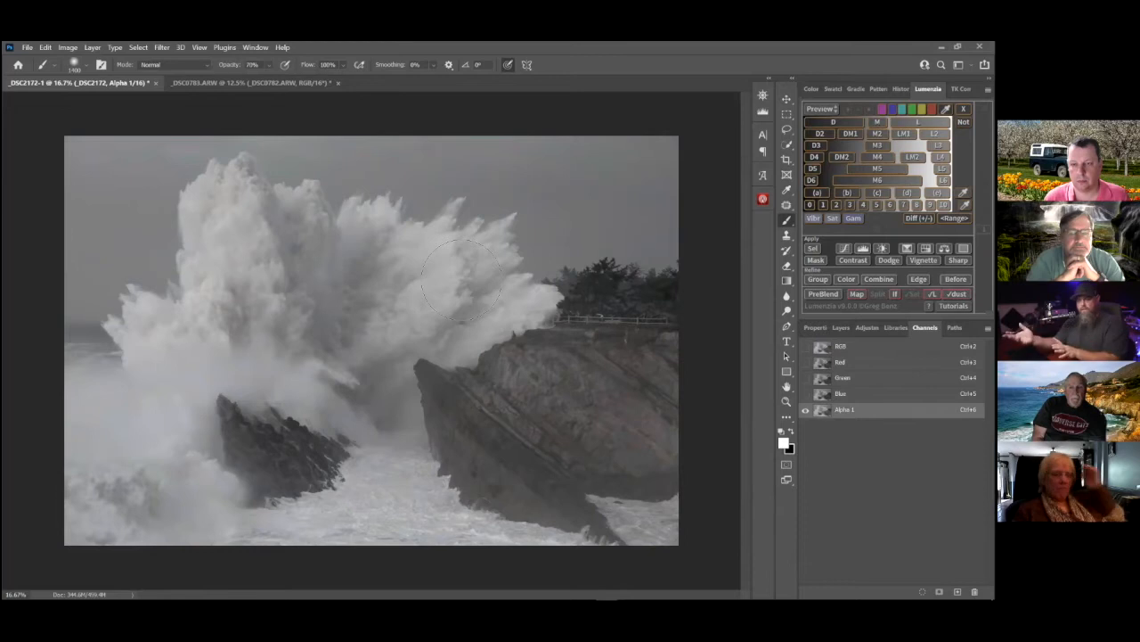
{"action": "left_click", "coordinate": [841, 328]}
{"action": "left_click", "coordinate": [882, 472]}
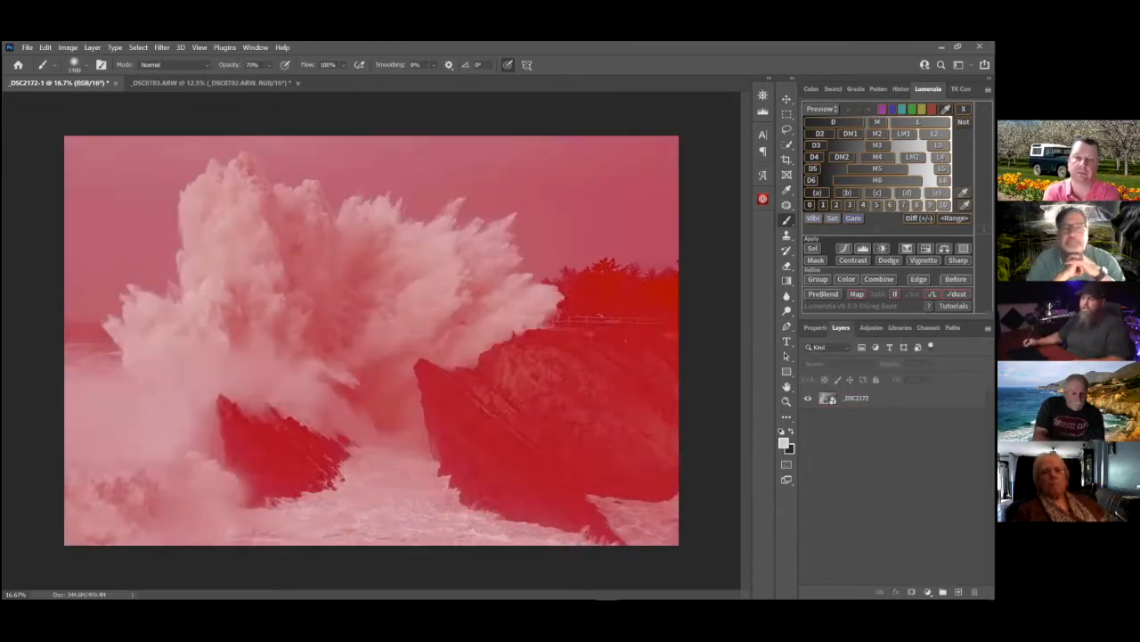
{"action": "left_click", "coordinate": [830, 400]}
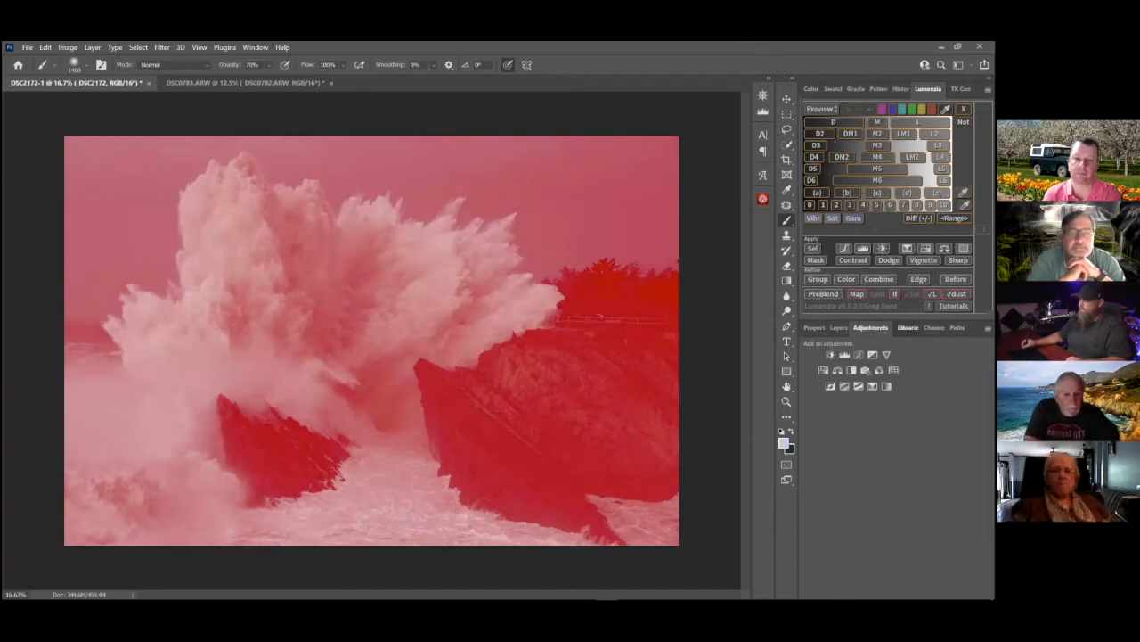
{"action": "left_click", "coordinate": [925, 328]}
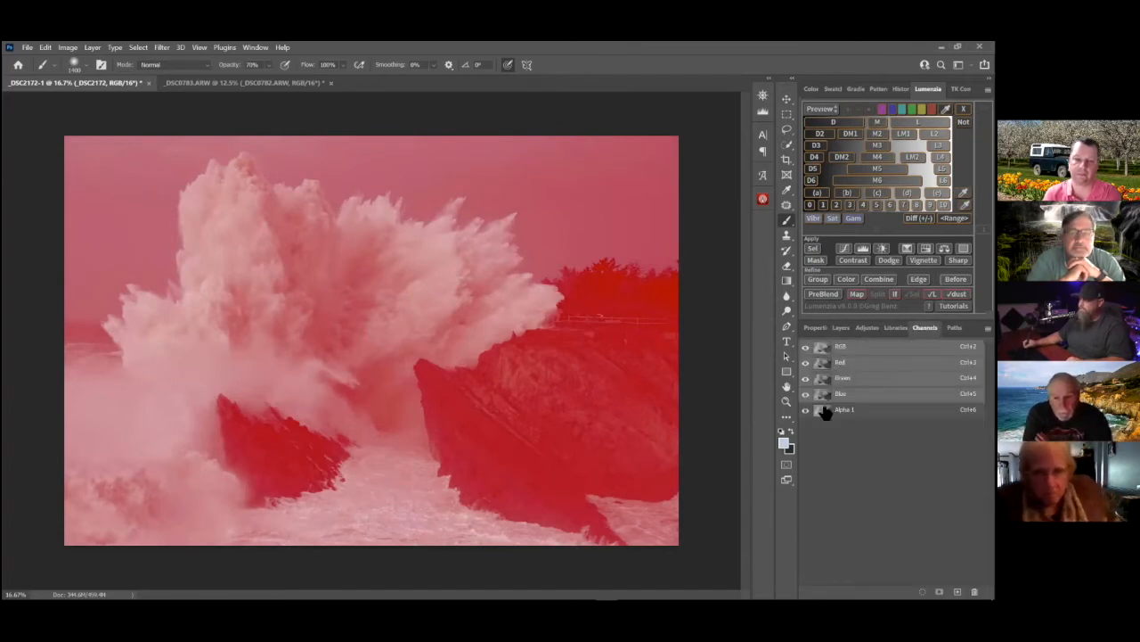
{"action": "left_click", "coordinate": [829, 347], "text": "ctrl"}
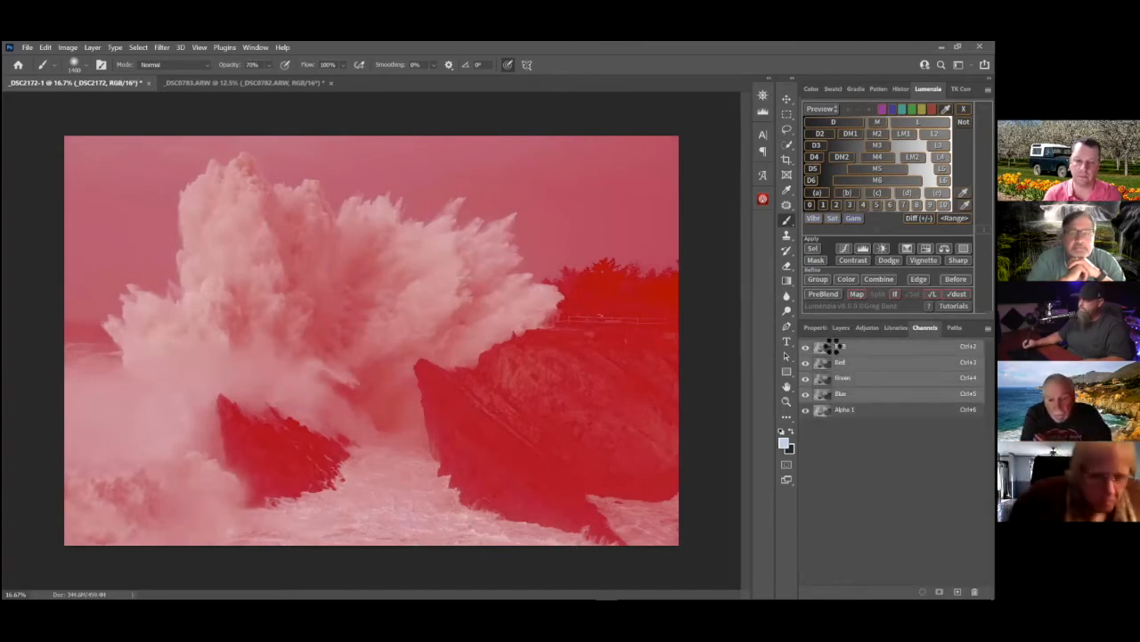
{"action": "left_click", "coordinate": [842, 327]}
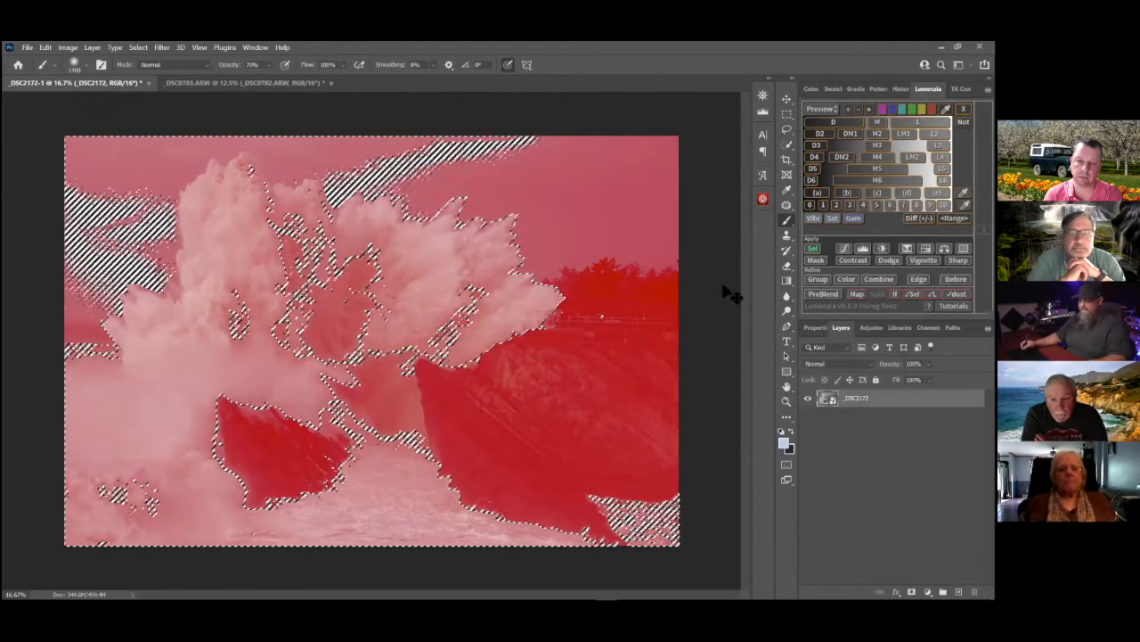
{"action": "key", "text": "ctrl+d"}
Hide the alpha channel overlay and return to the full-colour _DSC2172 layer, keeping it as a smart object
{"action": "left_click", "coordinate": [924, 327]}
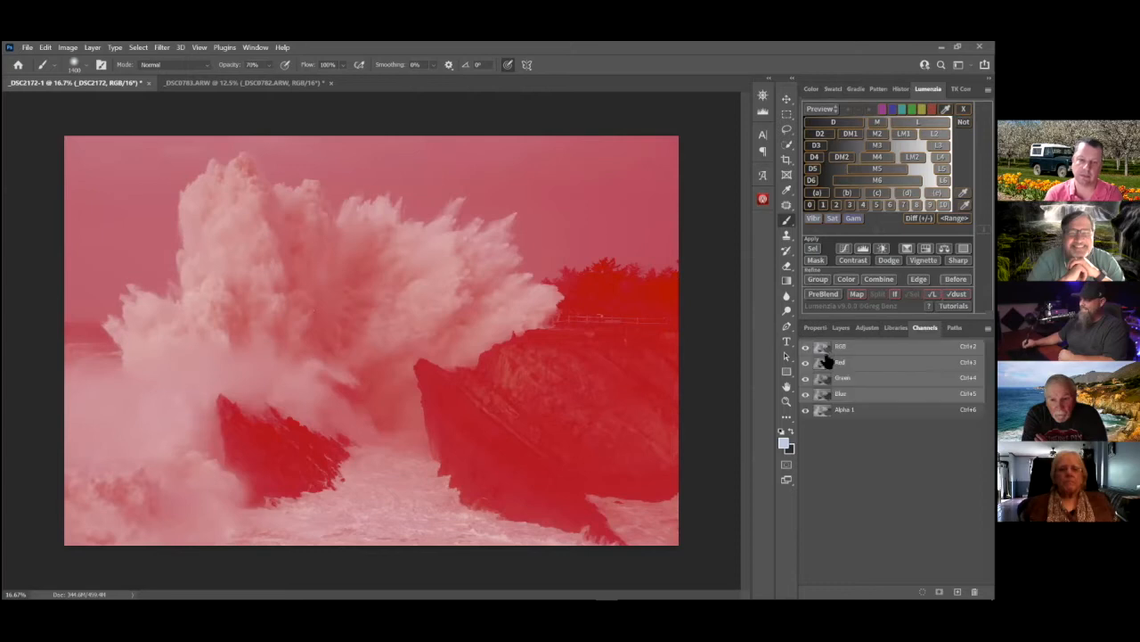
{"action": "left_click", "coordinate": [805, 346]}
{"action": "left_click", "coordinate": [805, 347]}
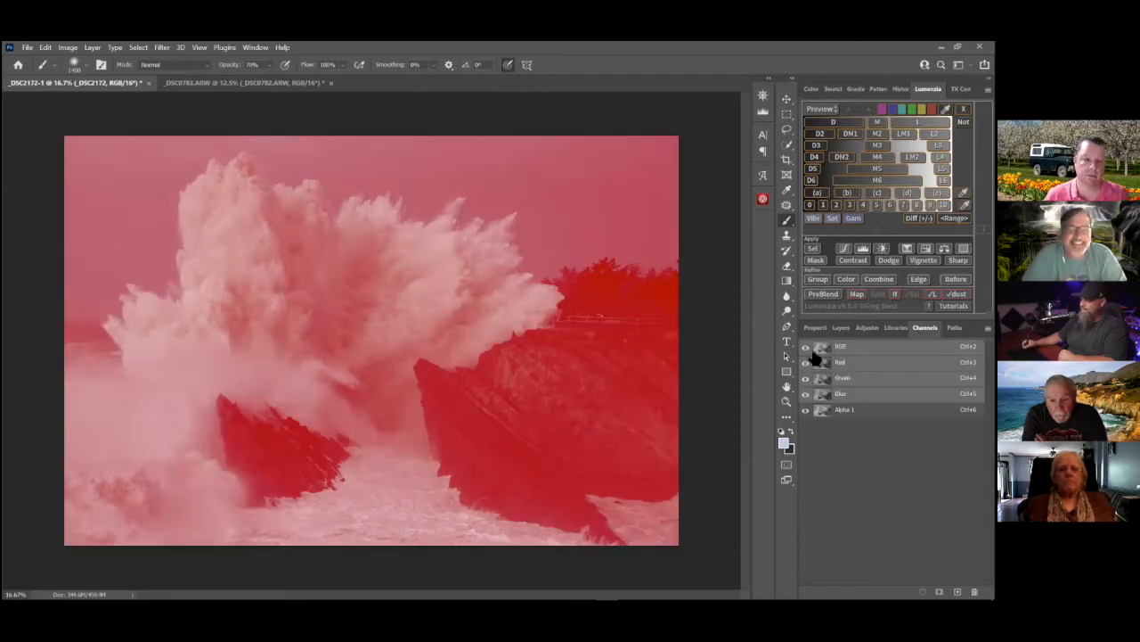
{"action": "left_click", "coordinate": [806, 347]}
{"action": "left_click", "coordinate": [841, 327]}
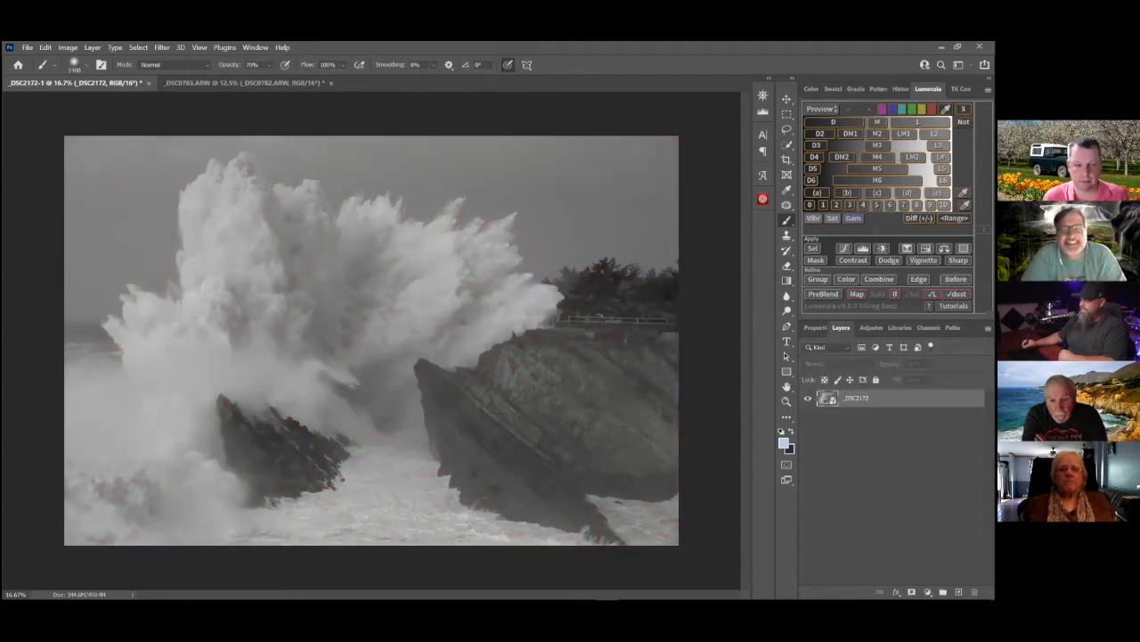
{"action": "left_click", "coordinate": [828, 397]}
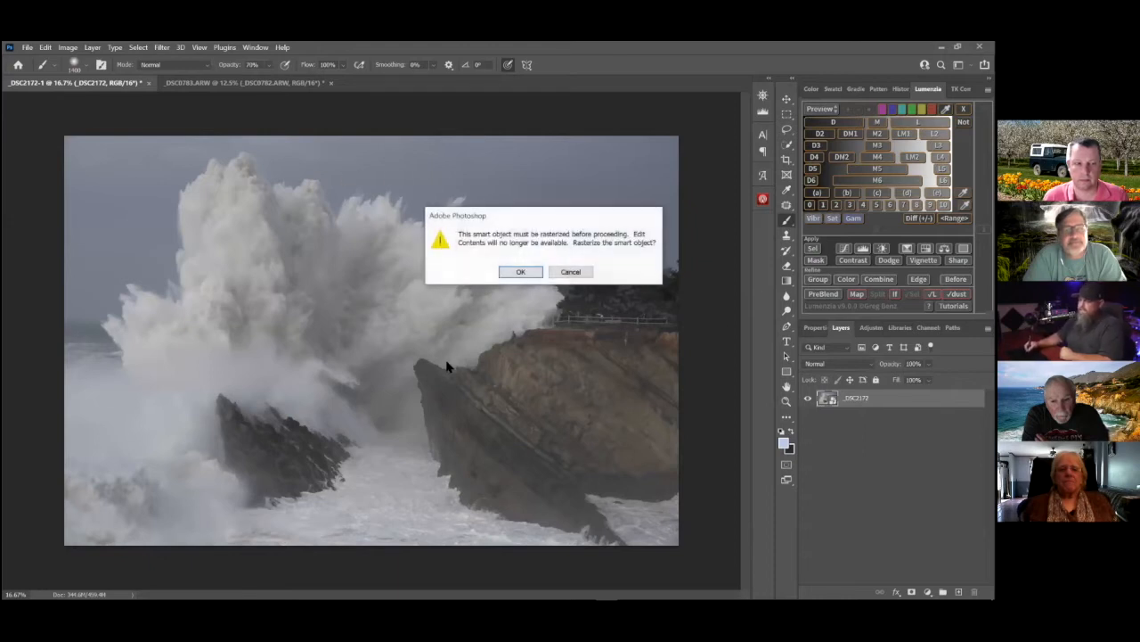
{"action": "left_click", "coordinate": [570, 274]}
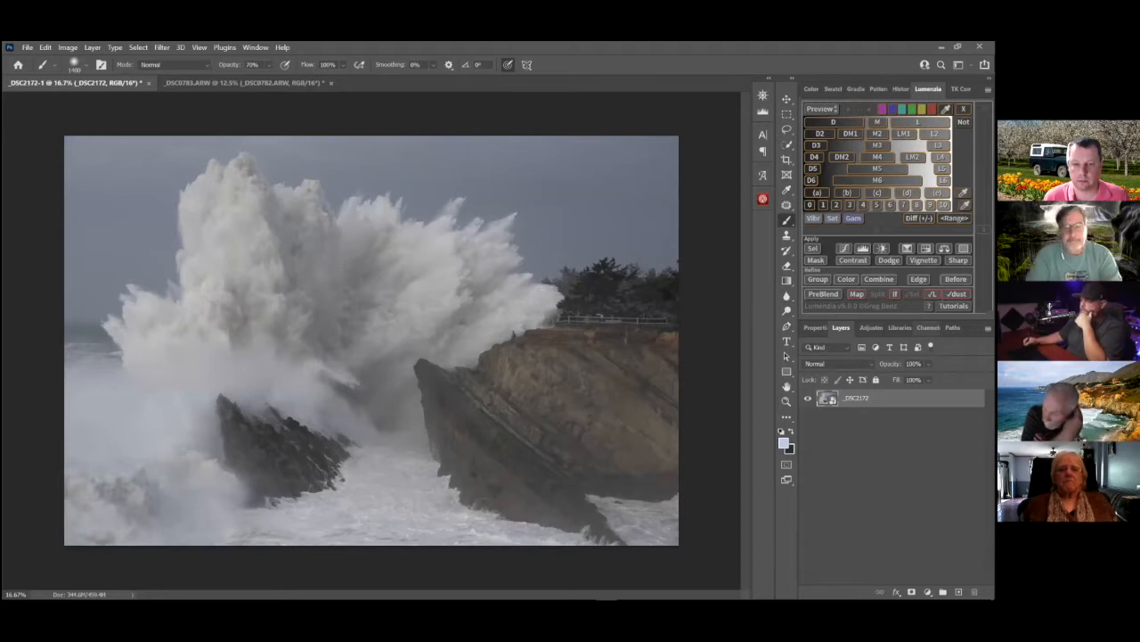
Add an unmasked Levels adjustment layer above the photo and set its midtones to 0.60 and white input to 185
{"action": "left_click", "coordinate": [928, 592]}
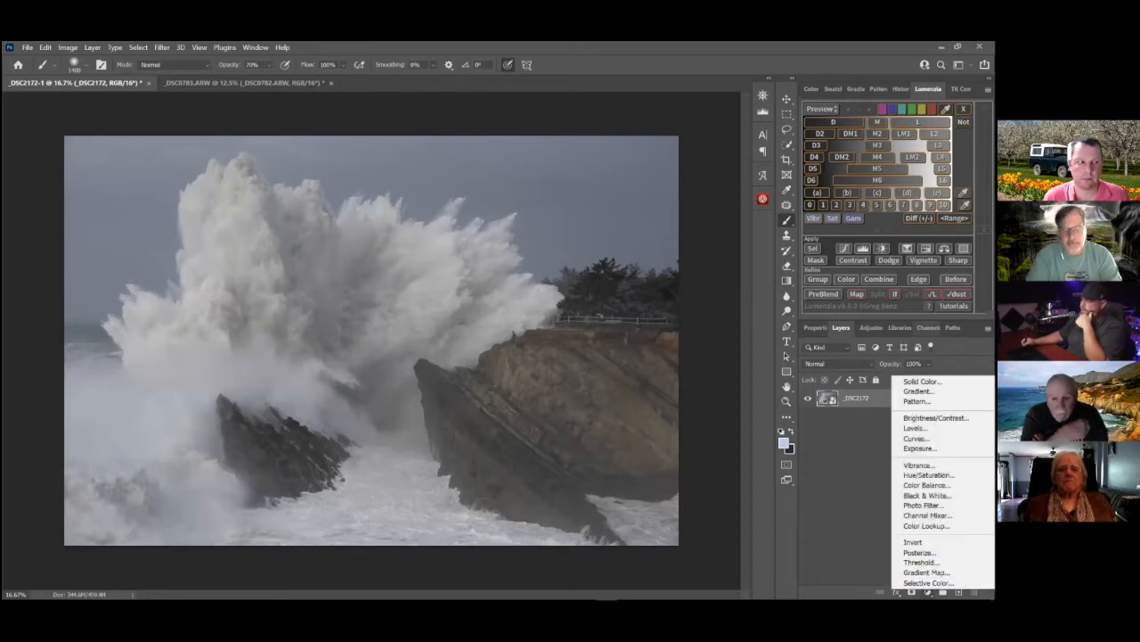
{"action": "left_click", "coordinate": [916, 428]}
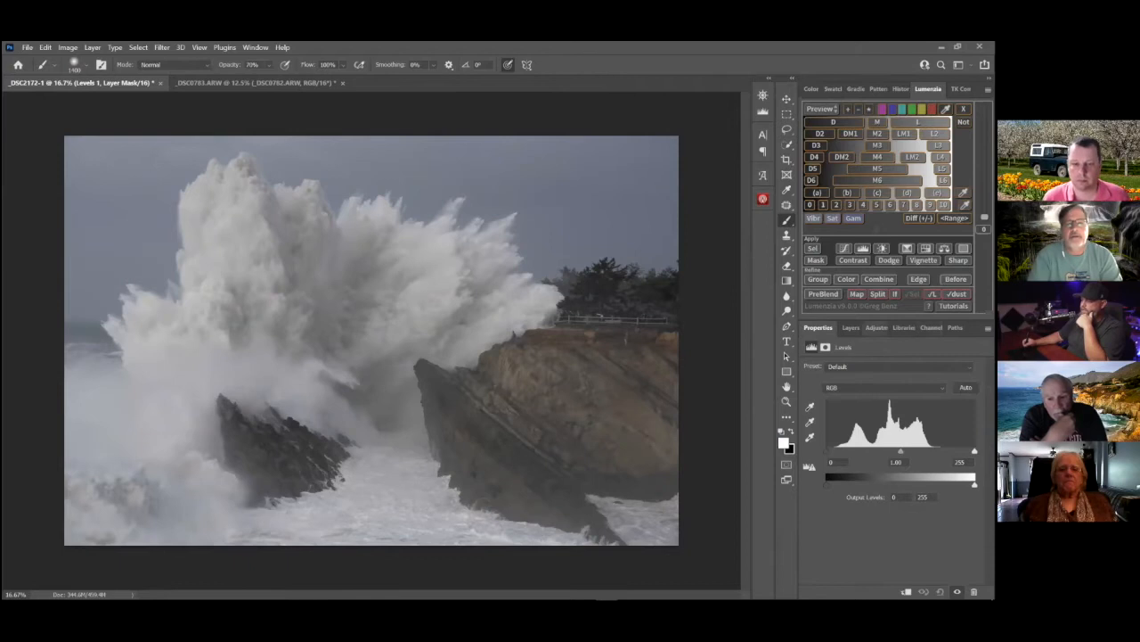
{"action": "left_click", "coordinate": [851, 328]}
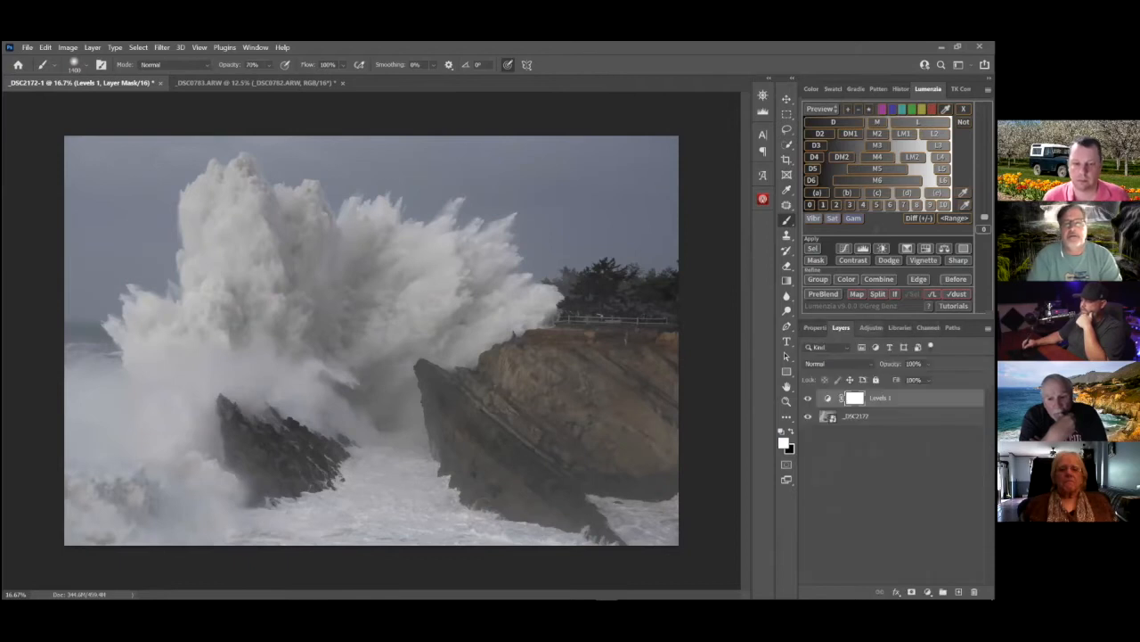
{"action": "double_click", "coordinate": [828, 401]}
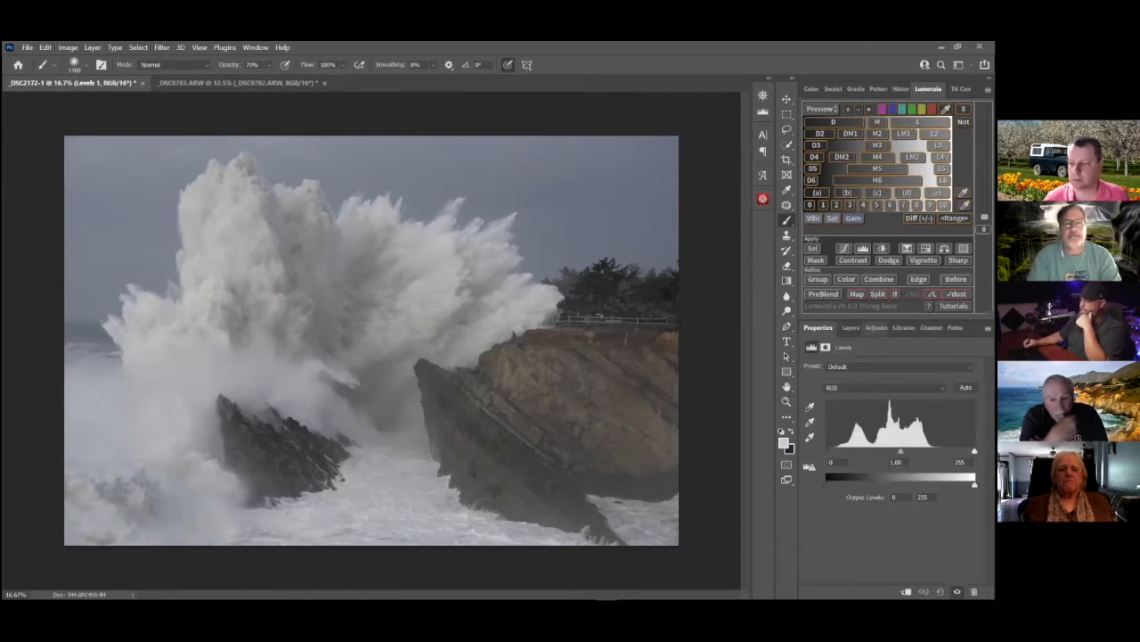
{"action": "mouse_move", "coordinate": [974, 452]}
{"action": "left_mouse_down"}
{"action": "mouse_move", "coordinate": [891, 452]}
{"action": "mouse_move", "coordinate": [935, 452]}
{"action": "left_mouse_up"}
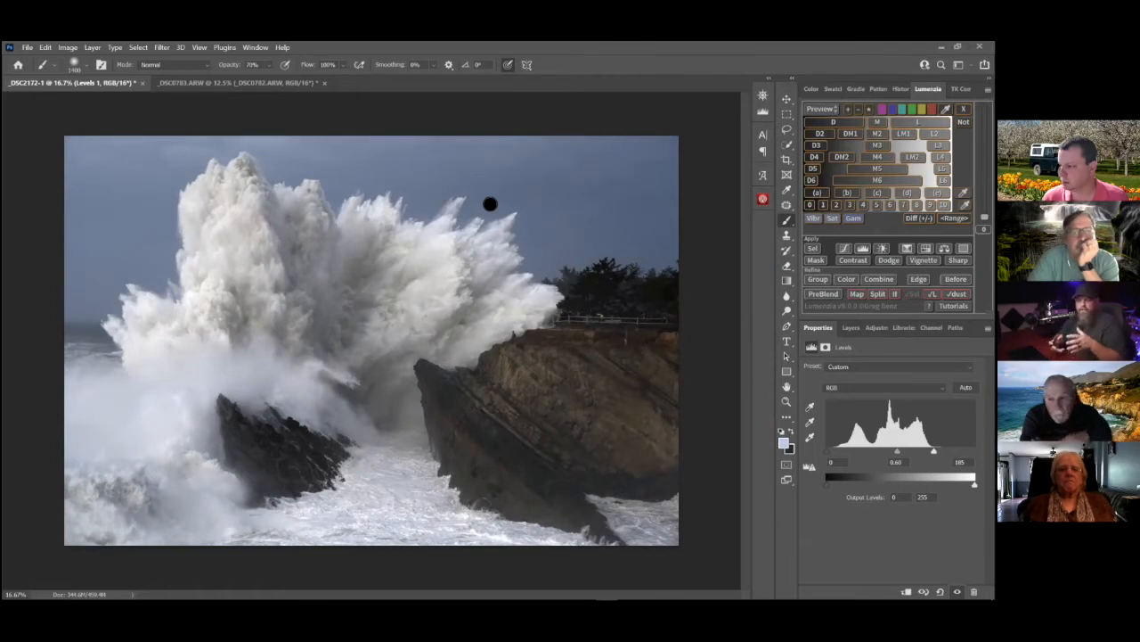
Delete the unmasked Levels adjustment layer
{"action": "left_click", "coordinate": [851, 327]}
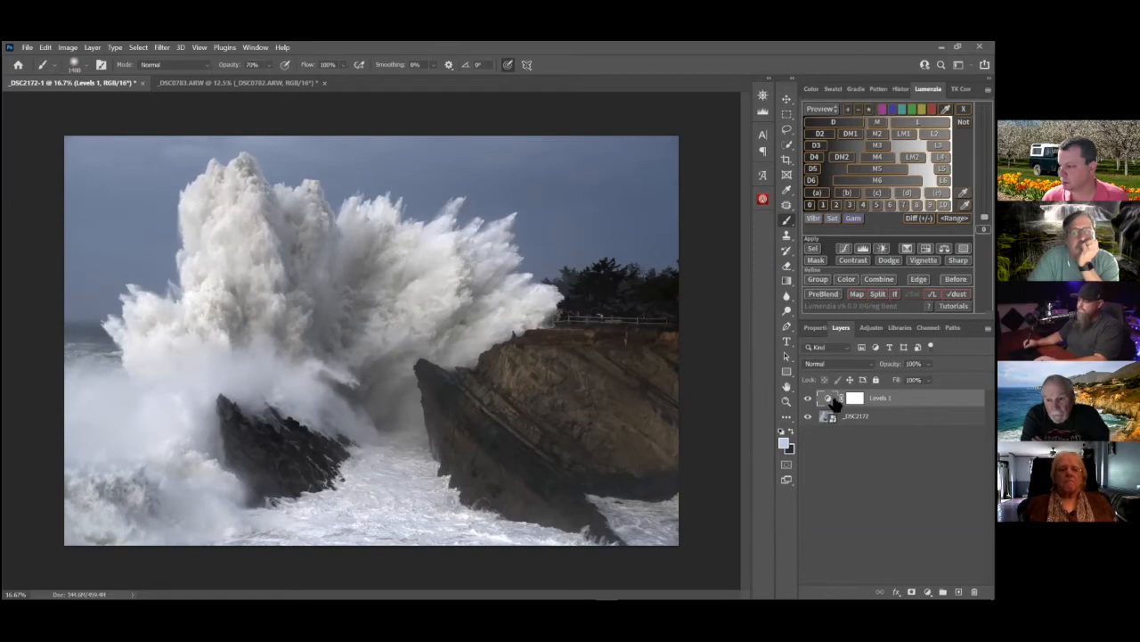
{"action": "key", "text": "Delete"}
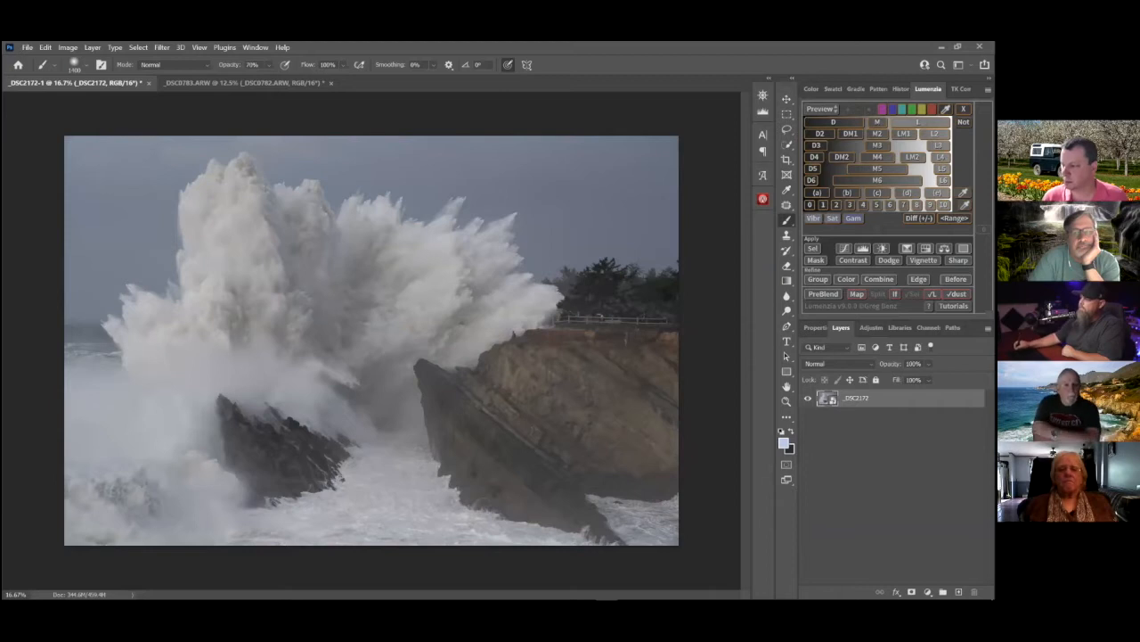
Preview Lumenzia's lights masks L and L2 and compare them with its darks masks
{"action": "left_click", "coordinate": [919, 122]}
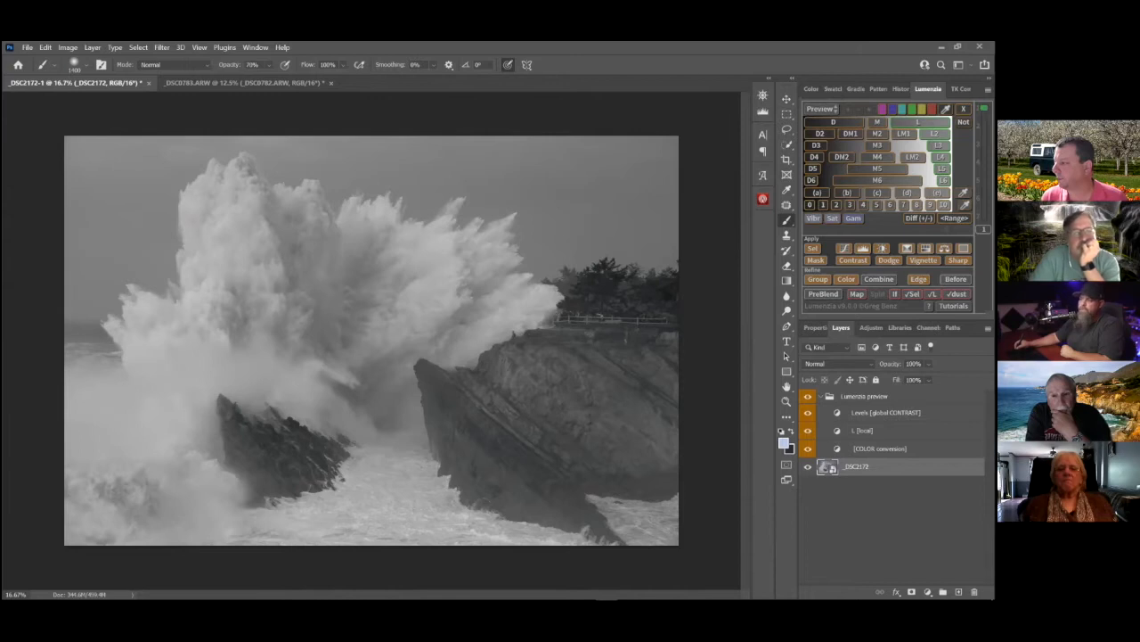
{"action": "left_click", "coordinate": [934, 134]}
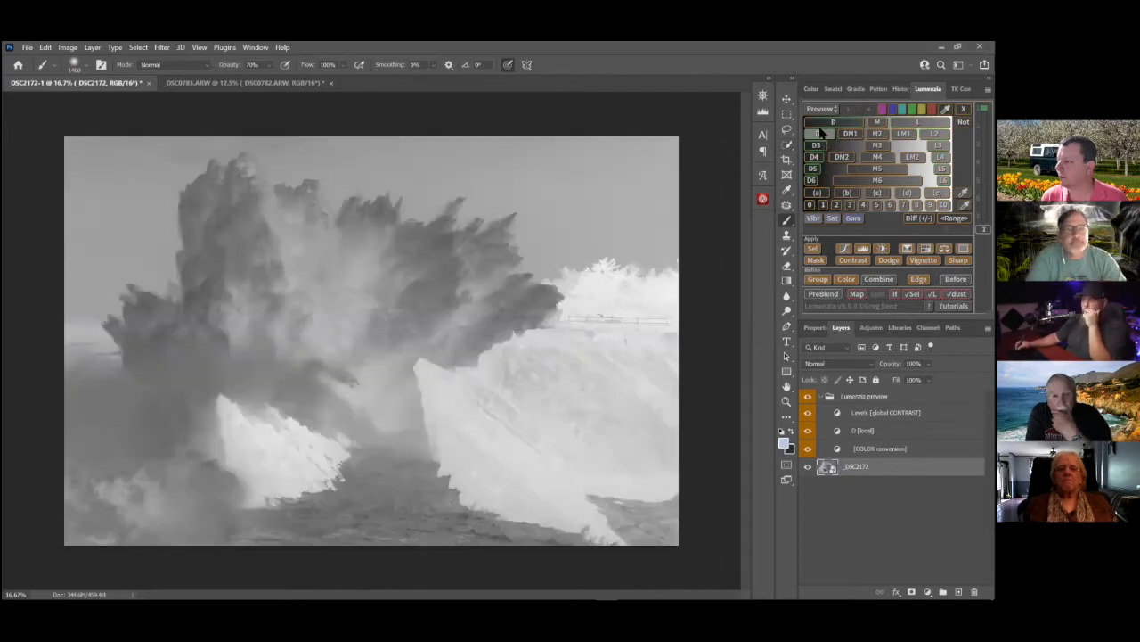
{"action": "left_click", "coordinate": [817, 133]}
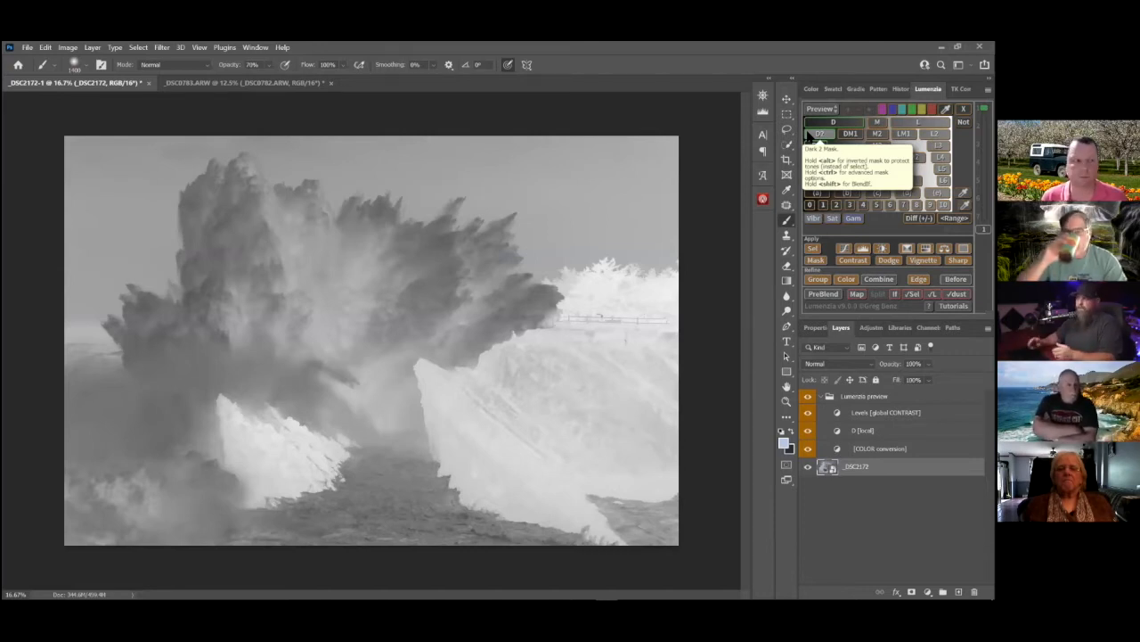
{"action": "left_click", "coordinate": [818, 147]}
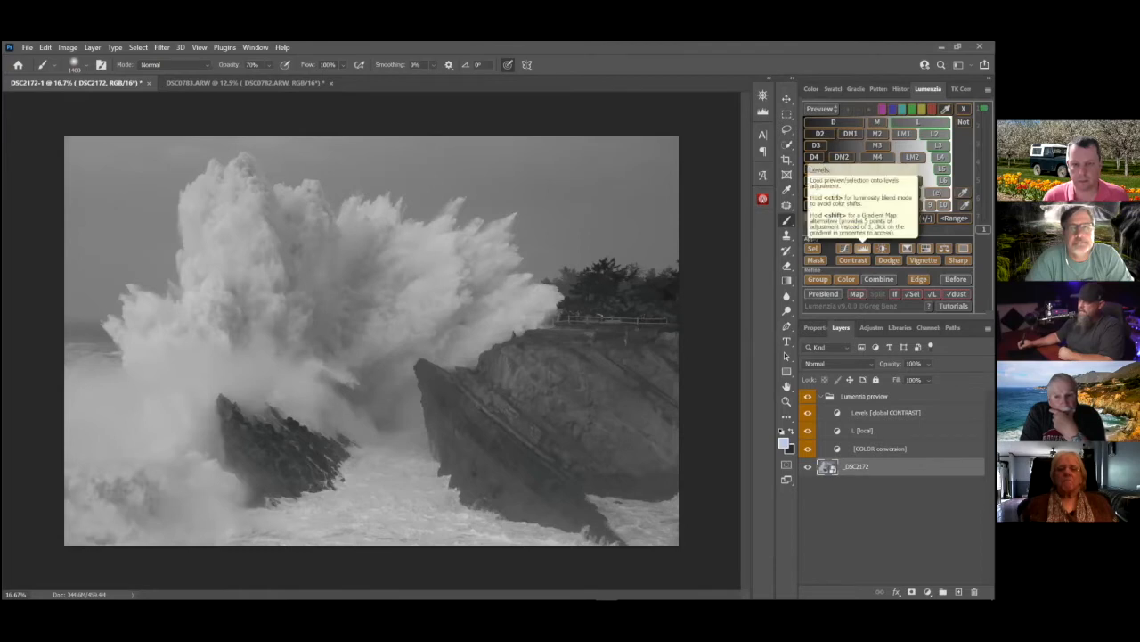
Create a Levels adjustment layer from the Lumenzia L mask preview and inspect its mask on its own
{"action": "left_click", "coordinate": [863, 249]}
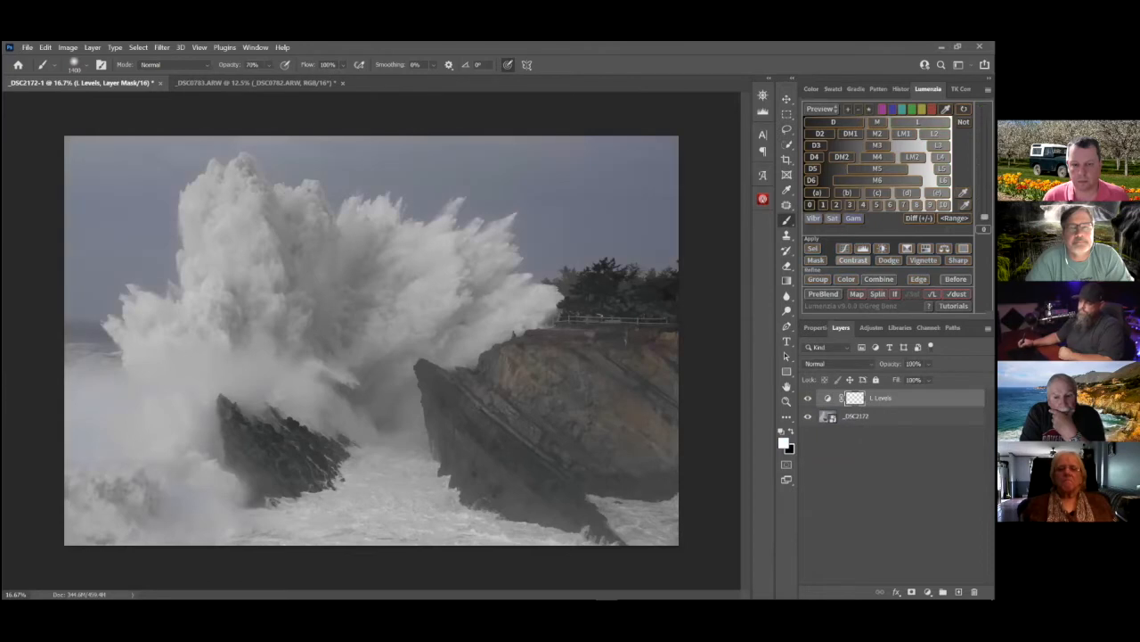
{"action": "left_click", "coordinate": [854, 399], "text": "alt"}
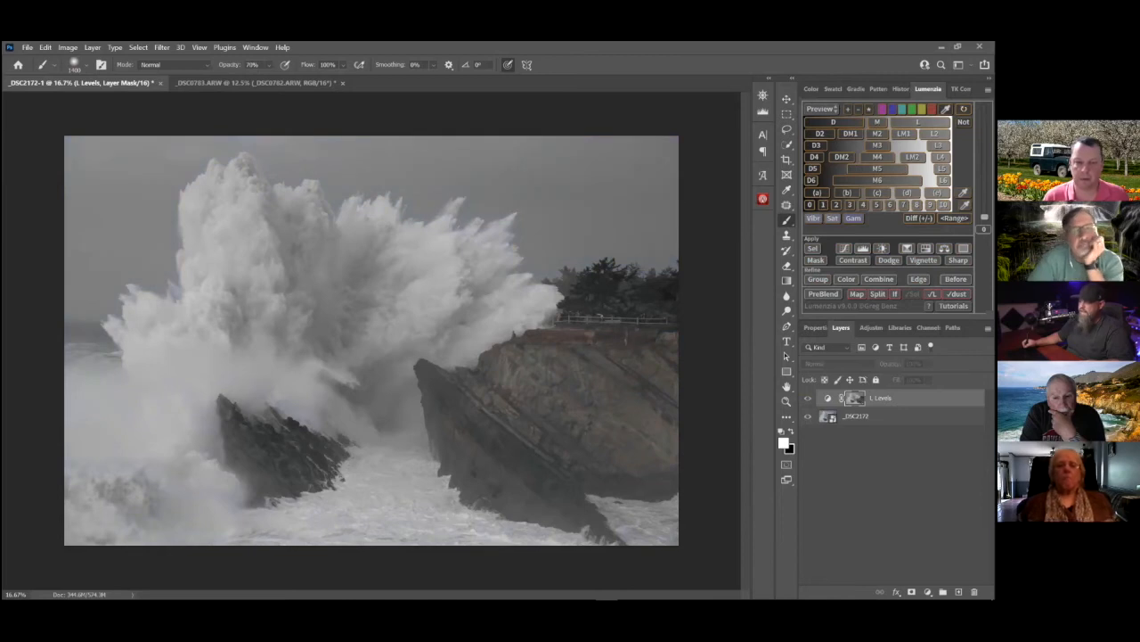
{"action": "left_click", "coordinate": [831, 399]}
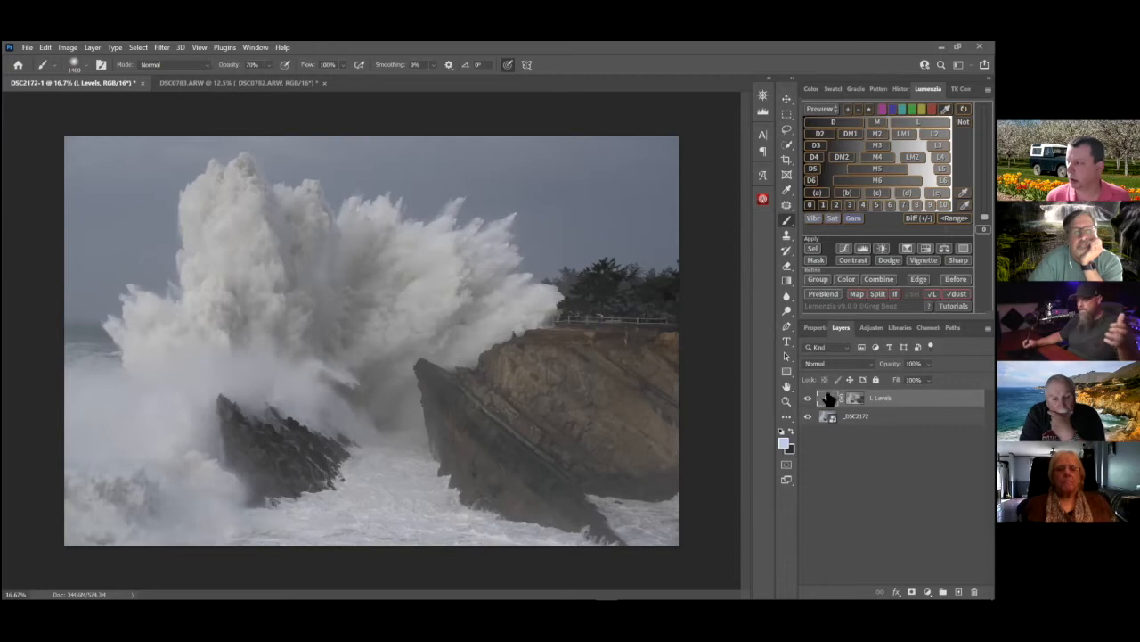
Set the L-masked Levels layer's midtones to 0.48 and its white input level to 203
{"action": "double_click", "coordinate": [837, 397]}
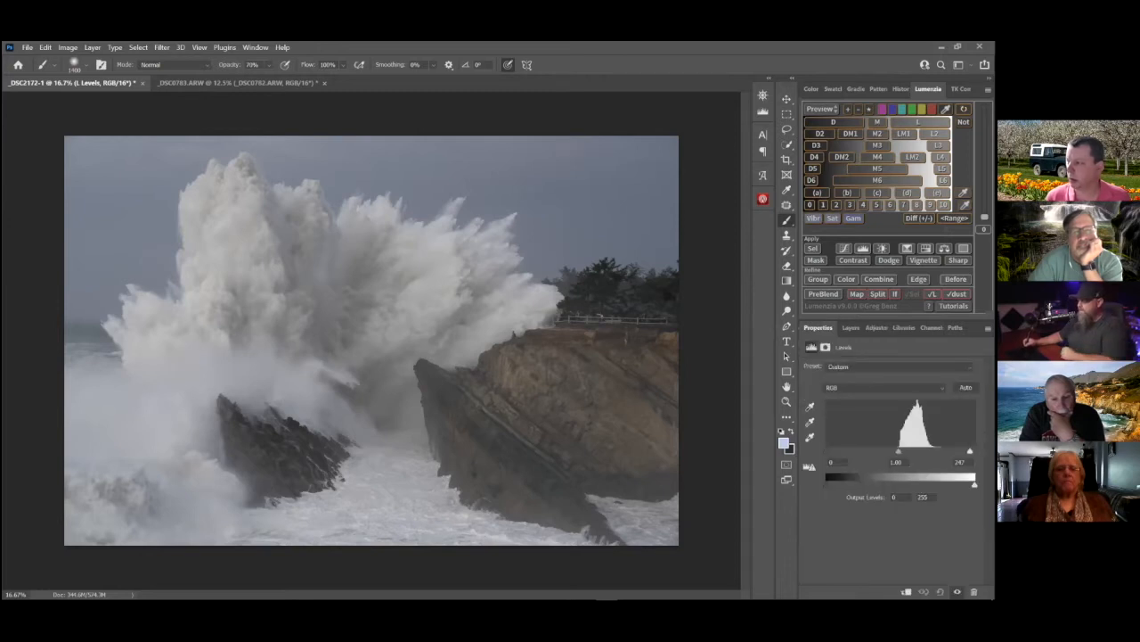
{"action": "mouse_move", "coordinate": [889, 451]}
{"action": "left_mouse_down"}
{"action": "mouse_move", "coordinate": [944, 452]}
{"action": "mouse_move", "coordinate": [908, 451]}
{"action": "left_mouse_up"}
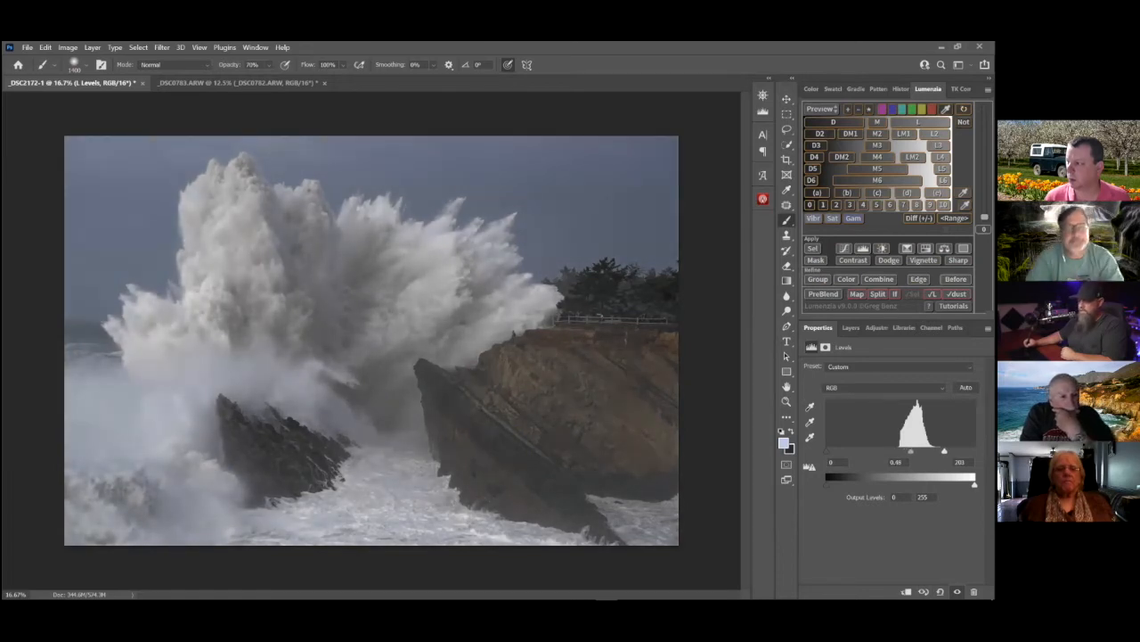
Toggle the L Levels layer's visibility to compare the photo with and without the masked adjustment
{"action": "left_click", "coordinate": [849, 330]}
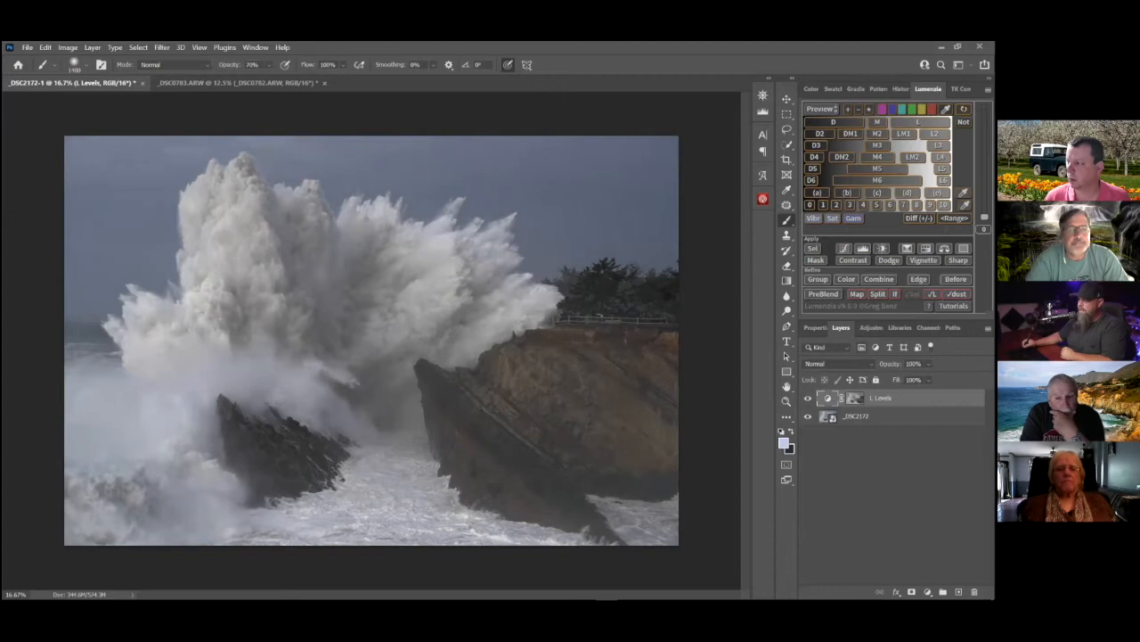
{"action": "left_click", "coordinate": [808, 398]}
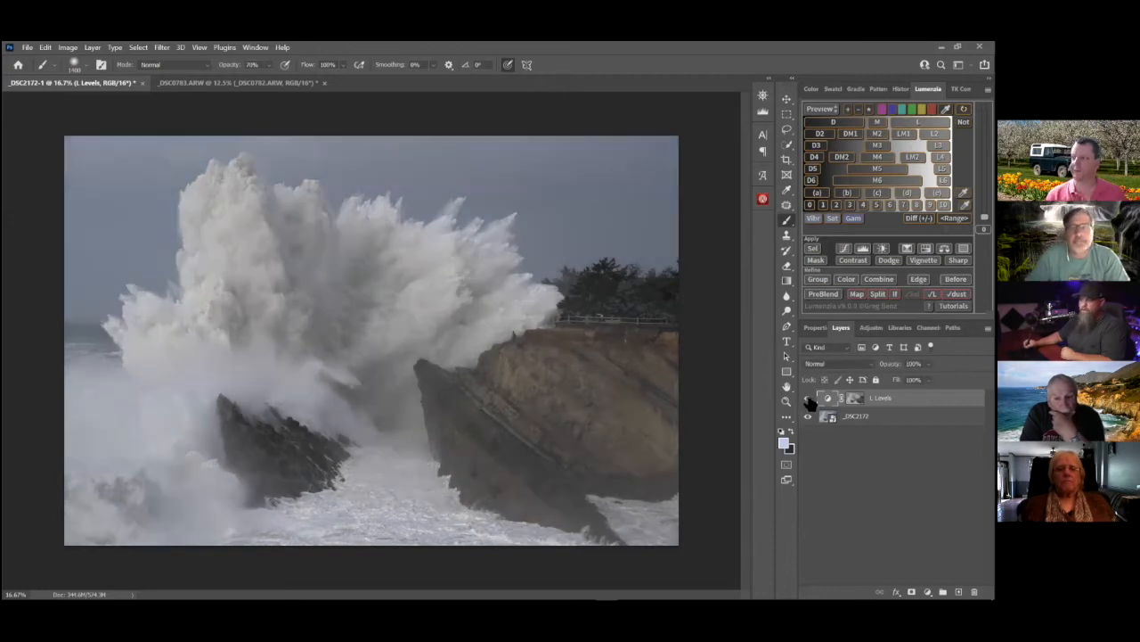
{"action": "left_click", "coordinate": [808, 398]}
{"action": "left_click", "coordinate": [808, 398]}
{"action": "left_click", "coordinate": [808, 398]}
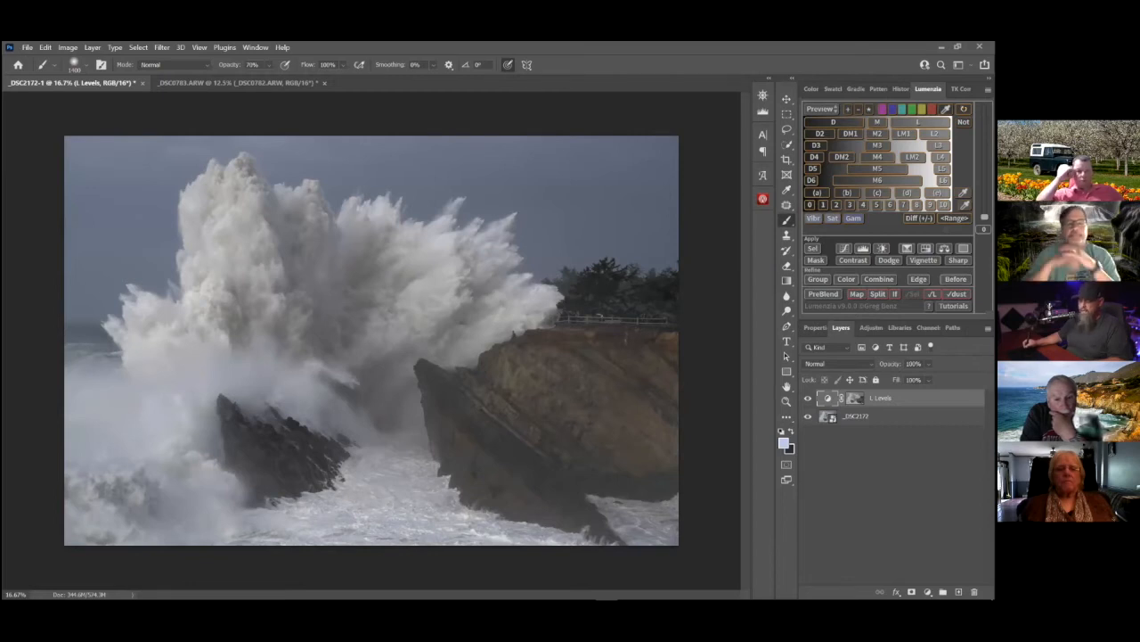
Disable and re-enable the L Levels layer's mask to compare the global and the masked adjustment
{"action": "left_click", "coordinate": [856, 397], "text": "shift"}
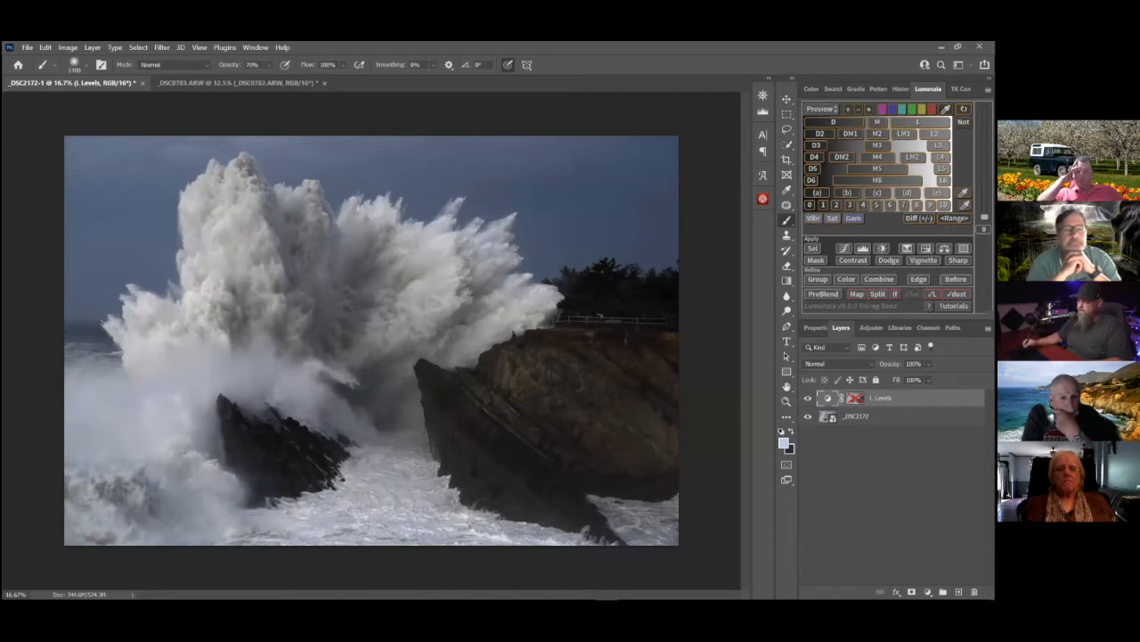
{"action": "left_click", "coordinate": [856, 398], "text": "shift"}
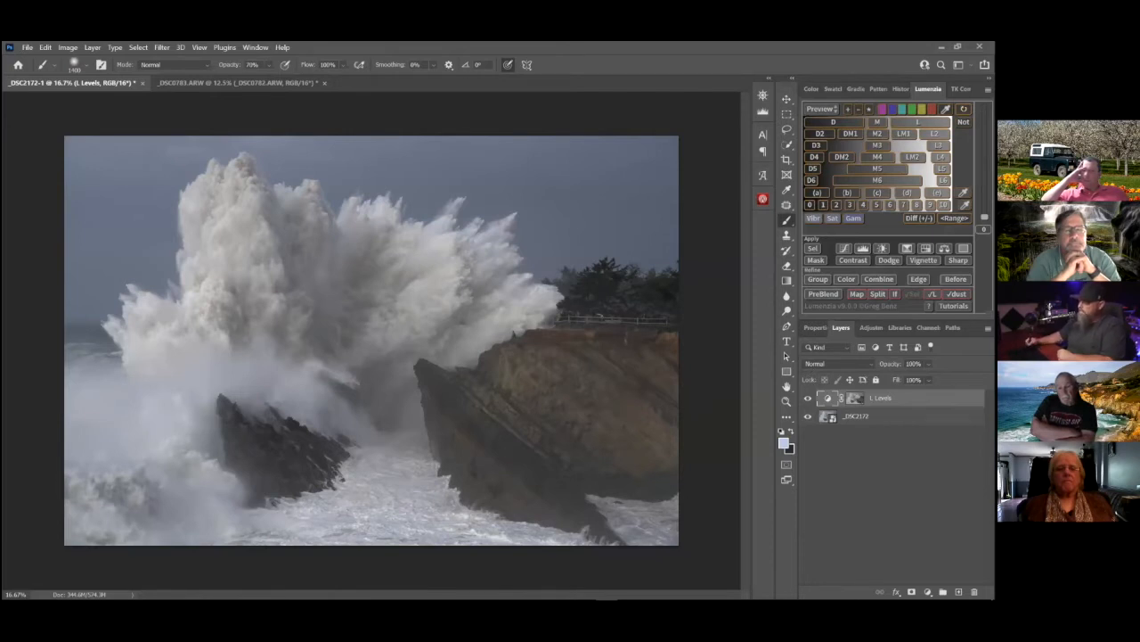
Add a Brightness/Contrast adjustment layer, mask it with Lumenzia's L2 lights mask, and inspect that mask on its own
{"action": "left_click", "coordinate": [928, 592]}
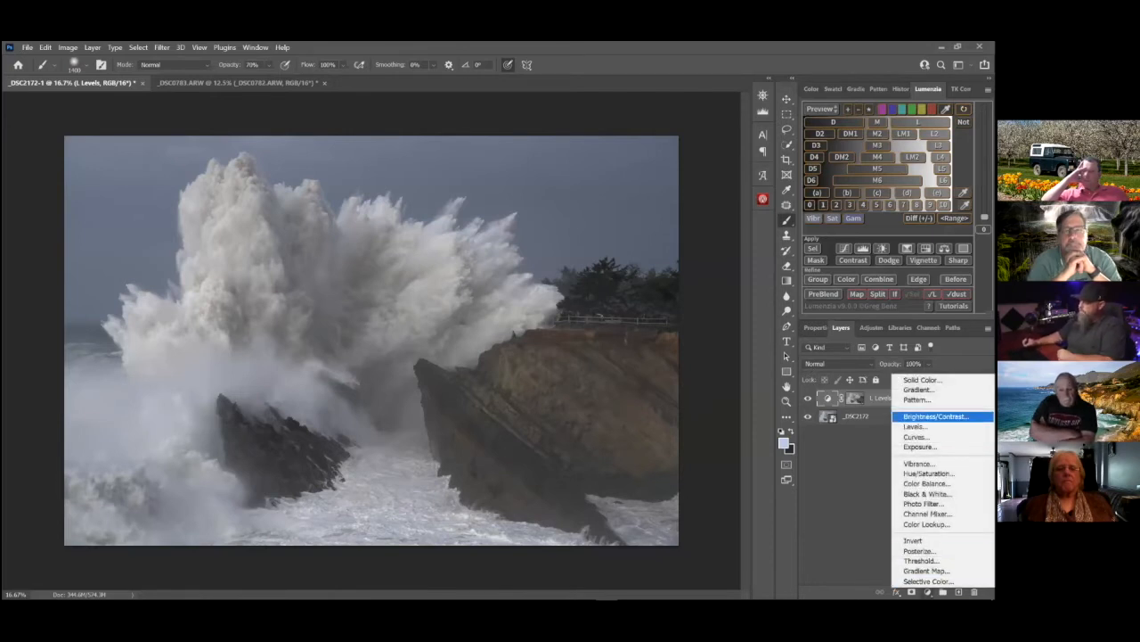
{"action": "left_click", "coordinate": [933, 416]}
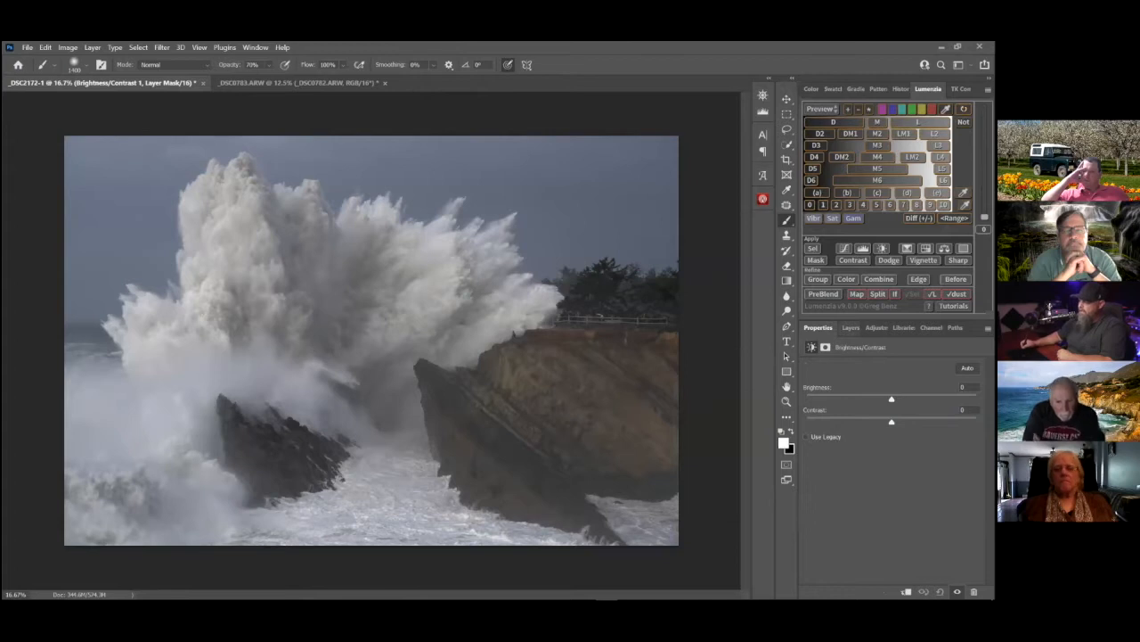
{"action": "left_click", "coordinate": [850, 328]}
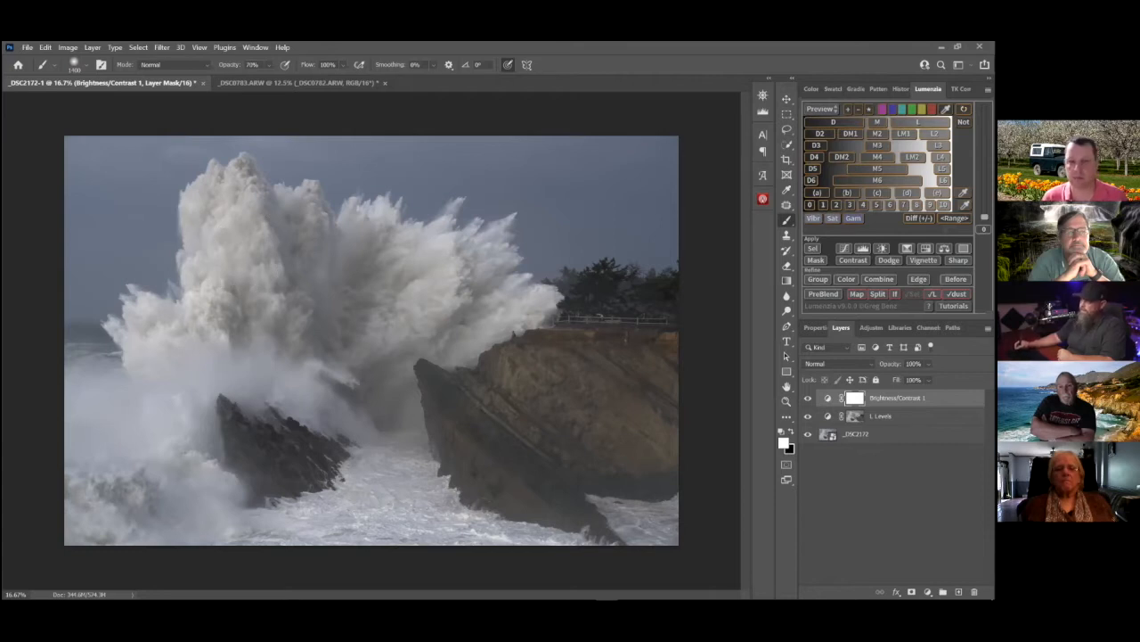
{"action": "left_click", "coordinate": [916, 122]}
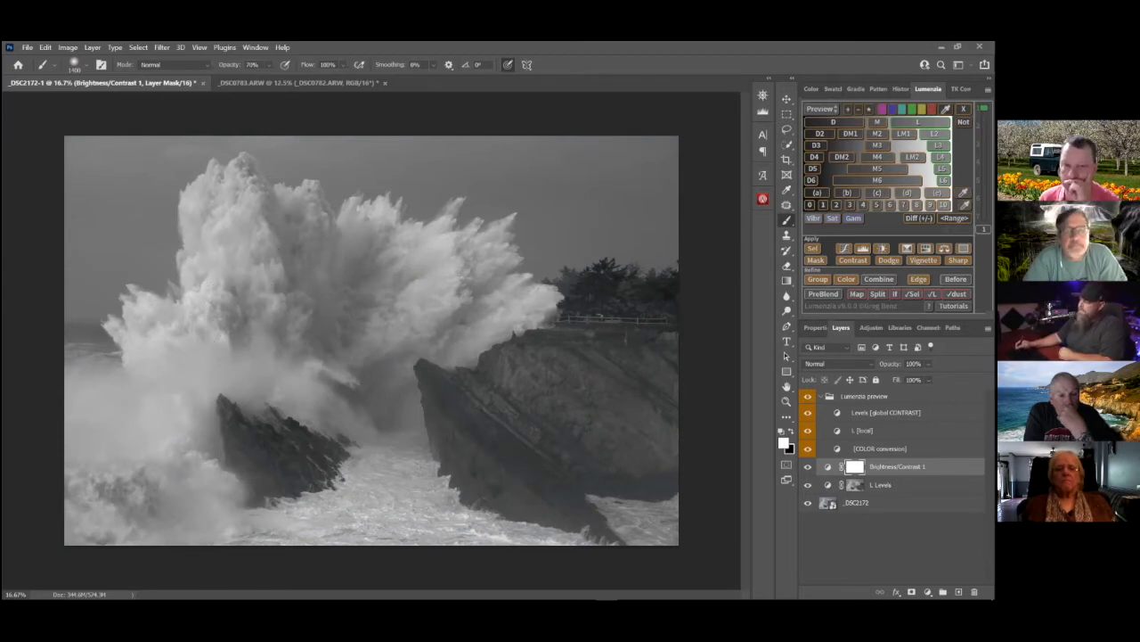
{"action": "left_click", "coordinate": [935, 134]}
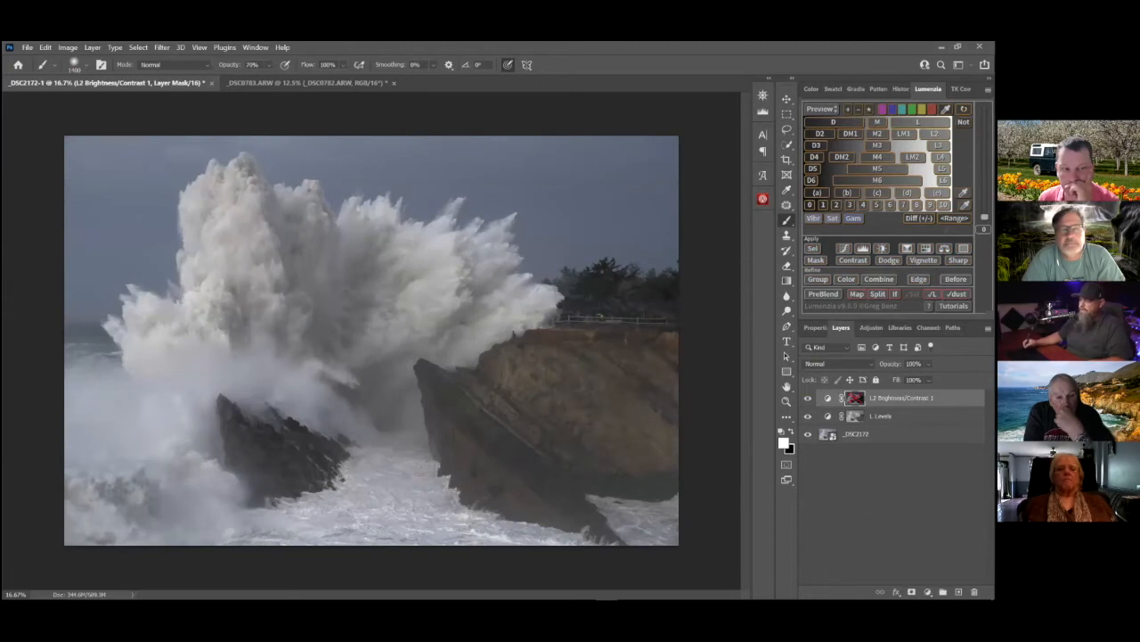
{"action": "left_click", "coordinate": [855, 398], "text": "alt"}
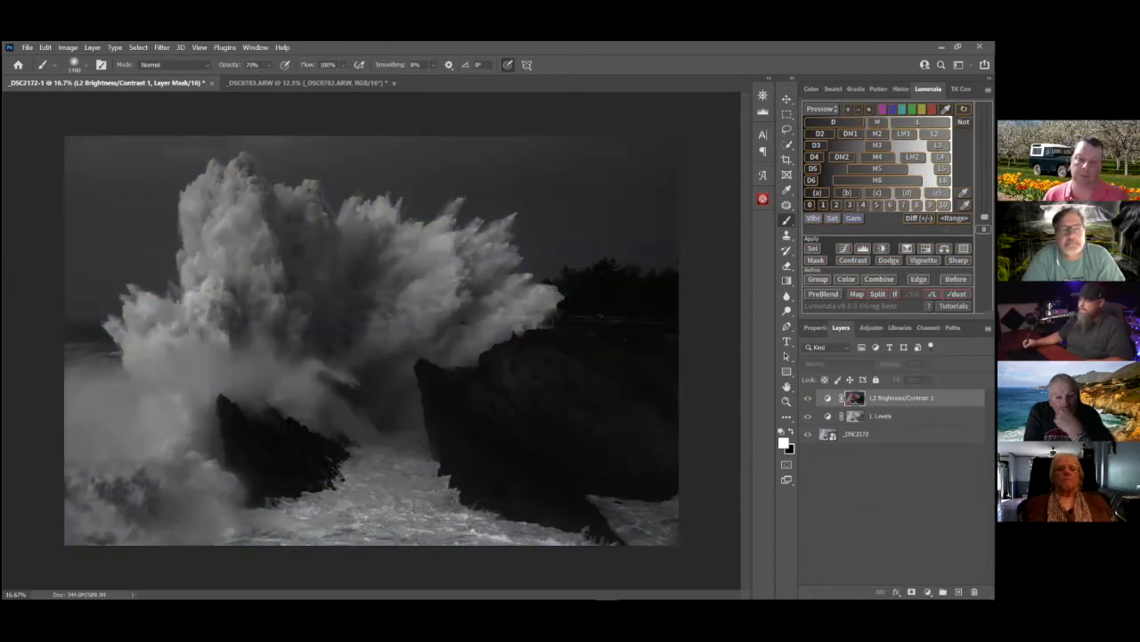
{"action": "left_click", "coordinate": [830, 400]}
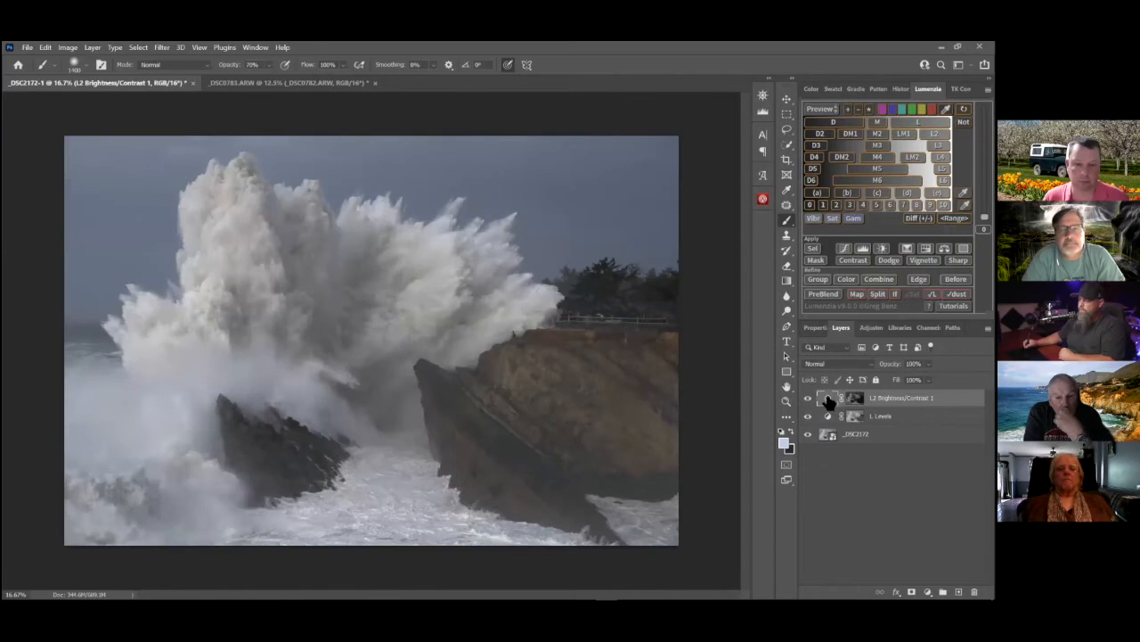
Set the L2-masked Brightness/Contrast layer's brightness to 59 and contrast to 40
{"action": "double_click", "coordinate": [828, 399]}
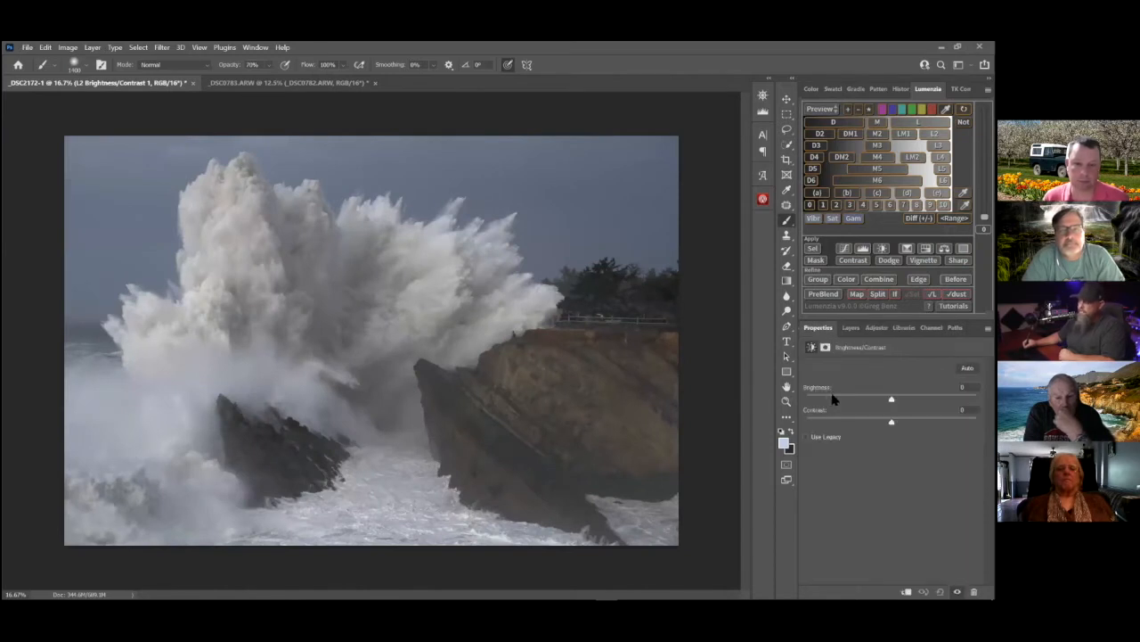
{"action": "left_click_drag", "start_coordinate": [891, 398], "coordinate": [913, 399]}
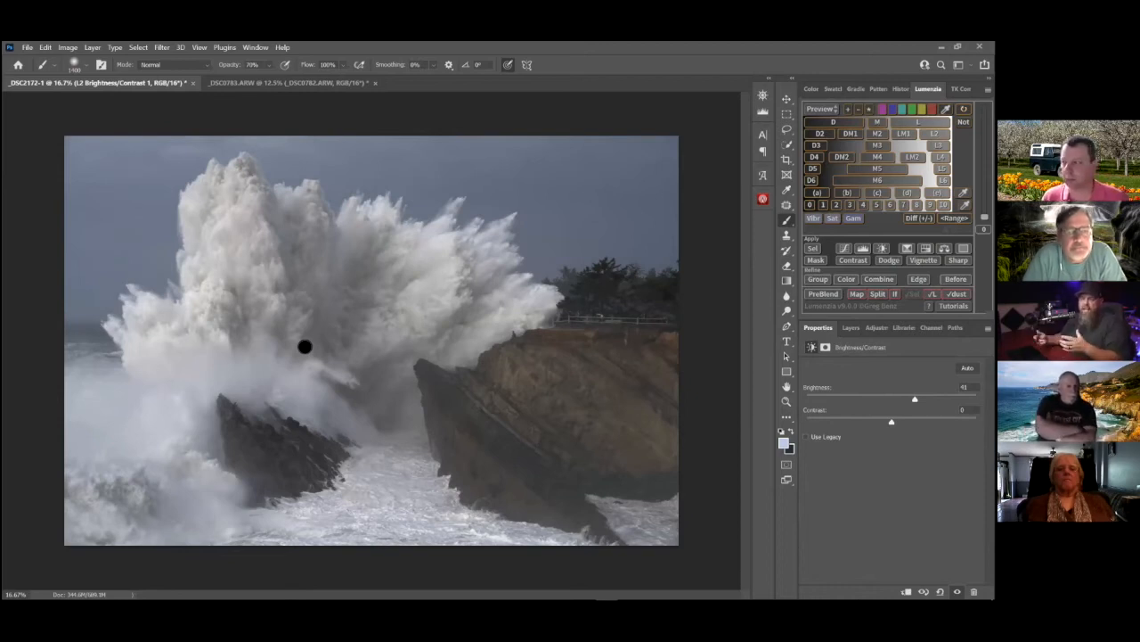
{"action": "left_click_drag", "start_coordinate": [915, 399], "coordinate": [920, 400]}
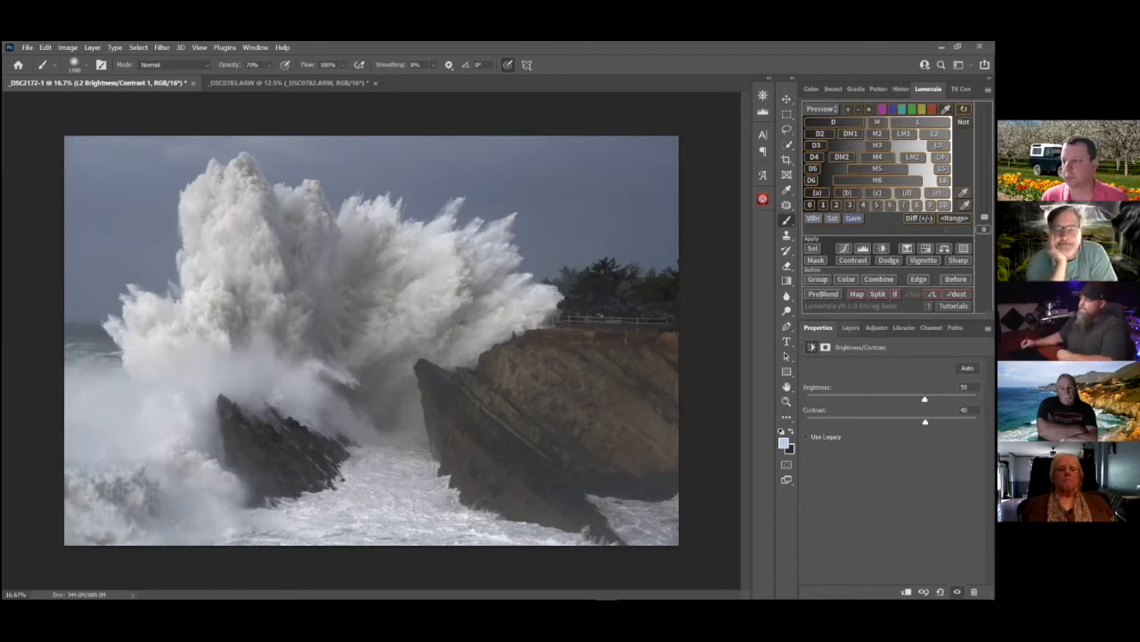
{"action": "left_click", "coordinate": [851, 328]}
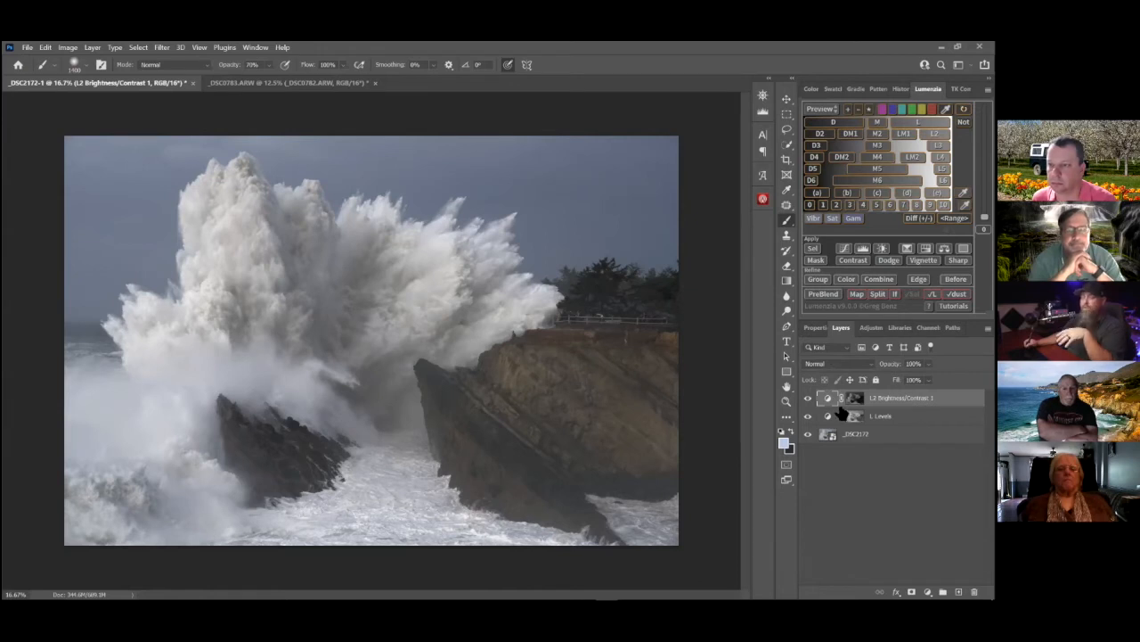
Switch to the _DSC0783.ARW document and toggle the _DSC0782.ARW layer's visibility to compare the two exposures
{"action": "left_click", "coordinate": [316, 86]}
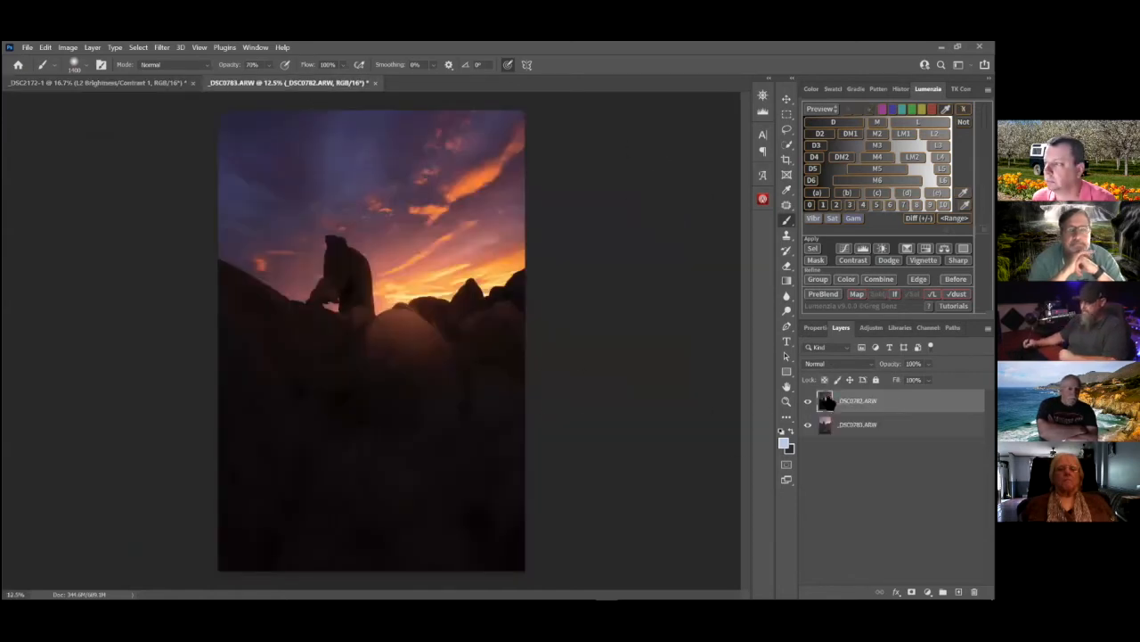
{"action": "left_click", "coordinate": [809, 401]}
{"action": "left_click", "coordinate": [809, 401]}
{"action": "left_click", "coordinate": [809, 401]}
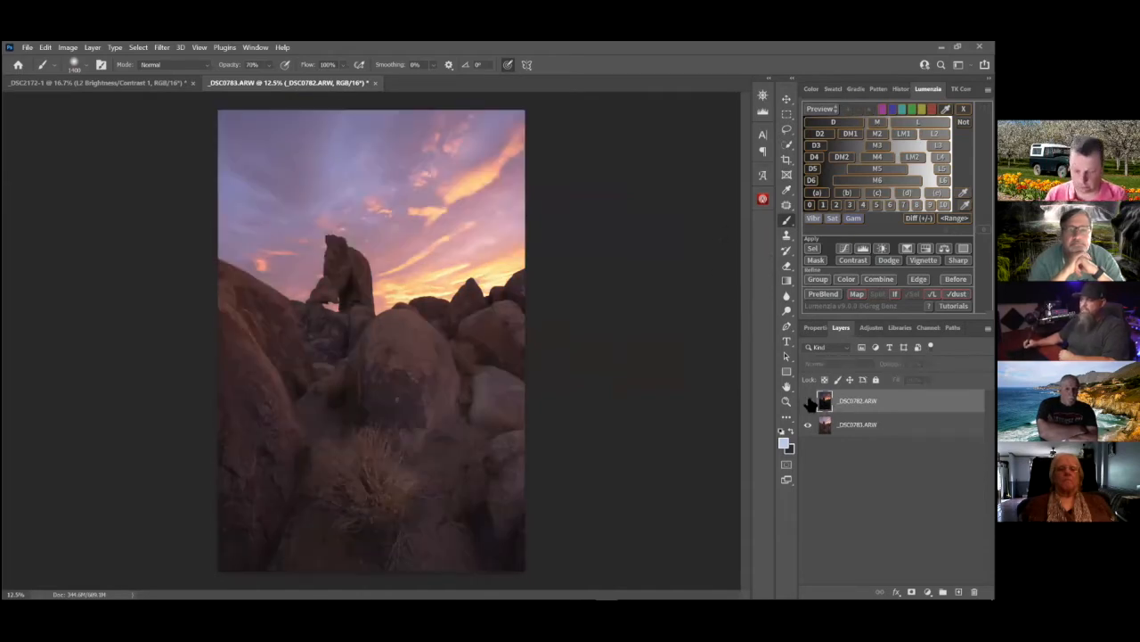
{"action": "left_click", "coordinate": [809, 401]}
{"action": "left_click", "coordinate": [809, 401]}
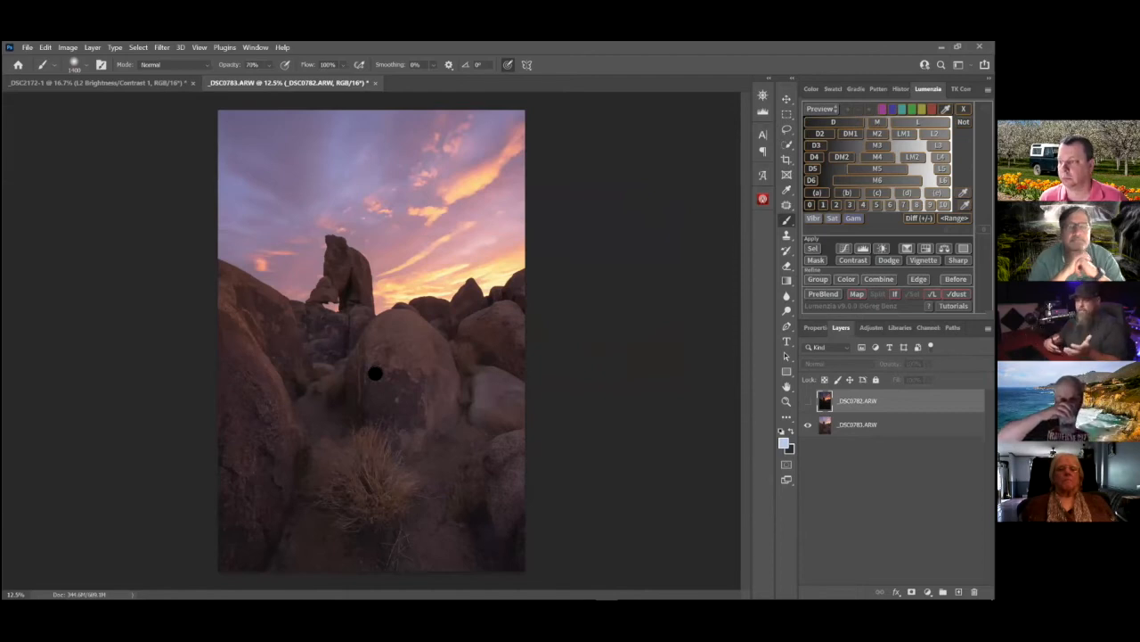
{"action": "left_click", "coordinate": [808, 401]}
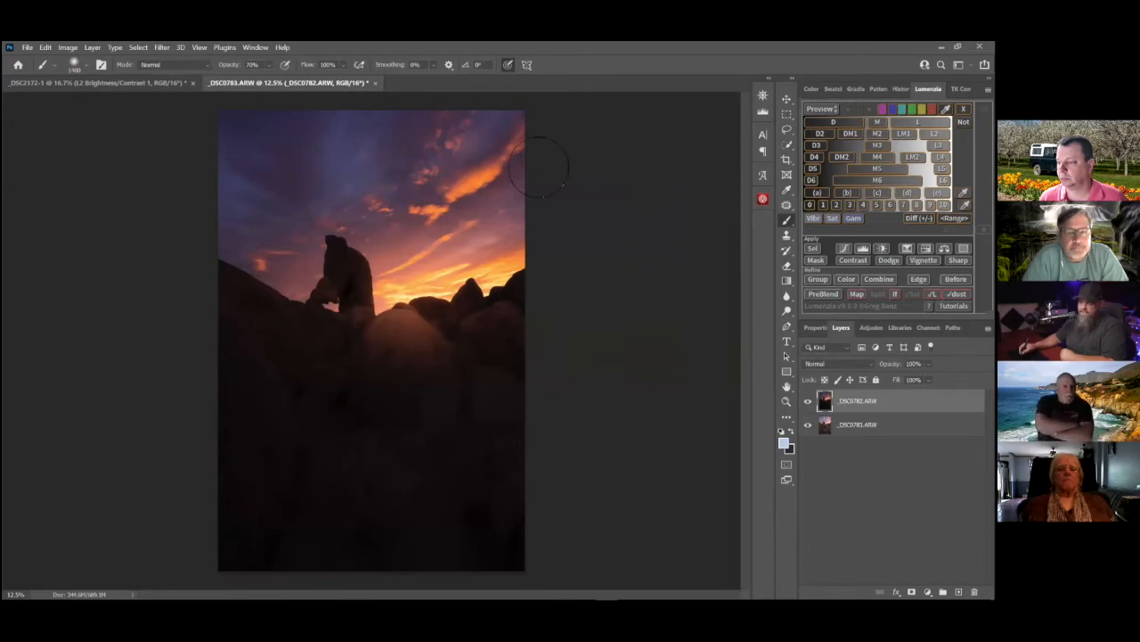
{"action": "left_click", "coordinate": [808, 400]}
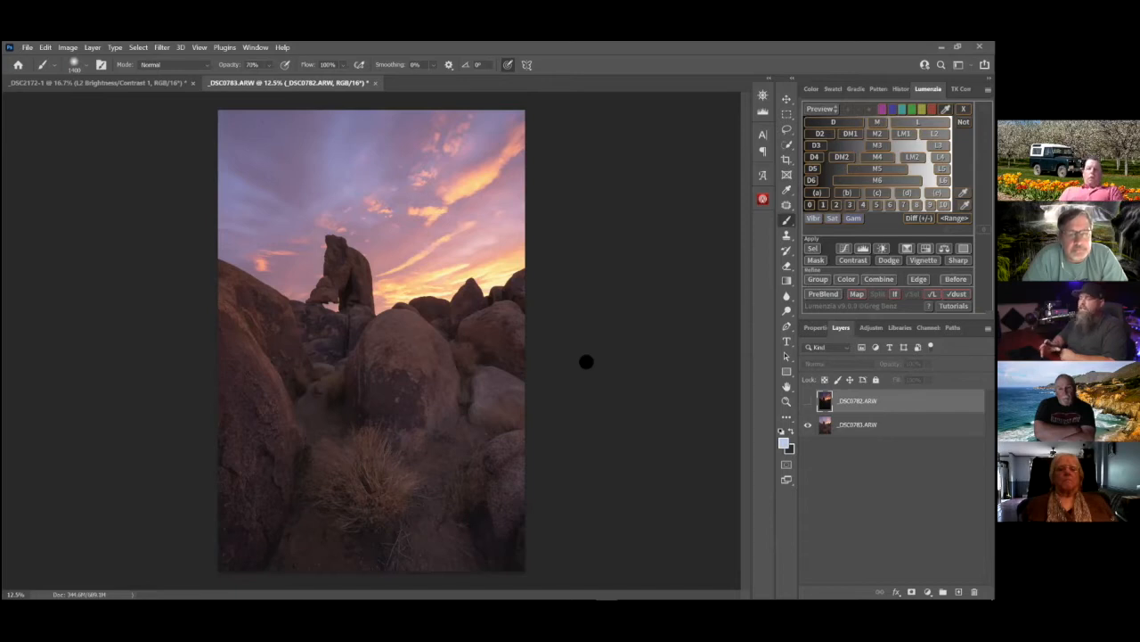
{"action": "left_click", "coordinate": [808, 400]}
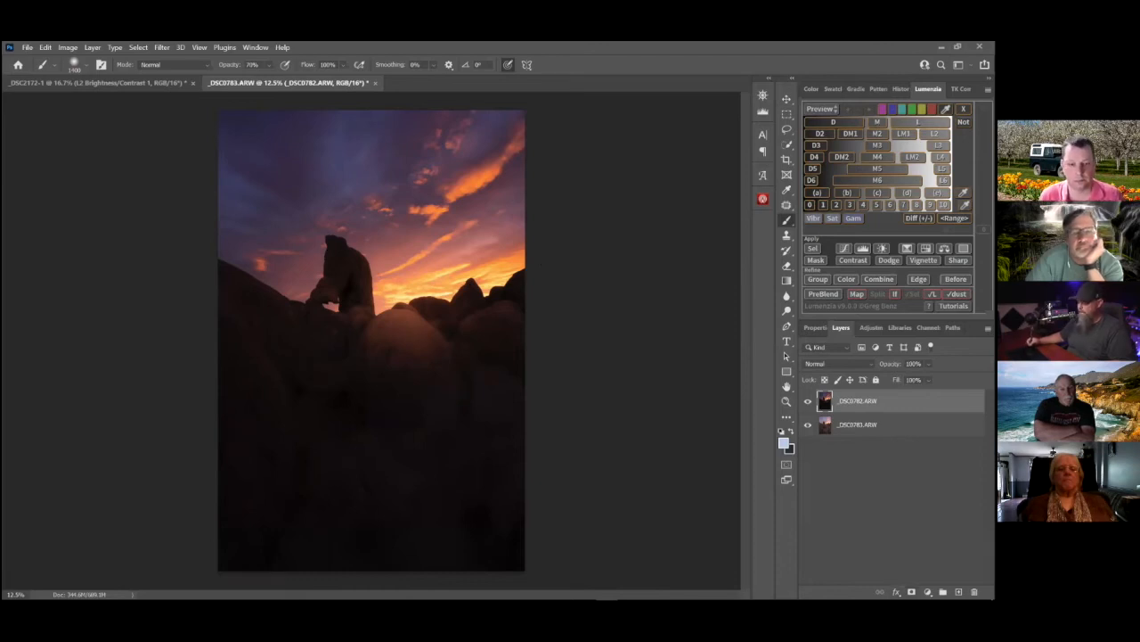
Add a layer mask to the darker _DSC0782.ARW exposure, invert it to black, and set the brush opacity to 100%
{"action": "left_click", "coordinate": [912, 592]}
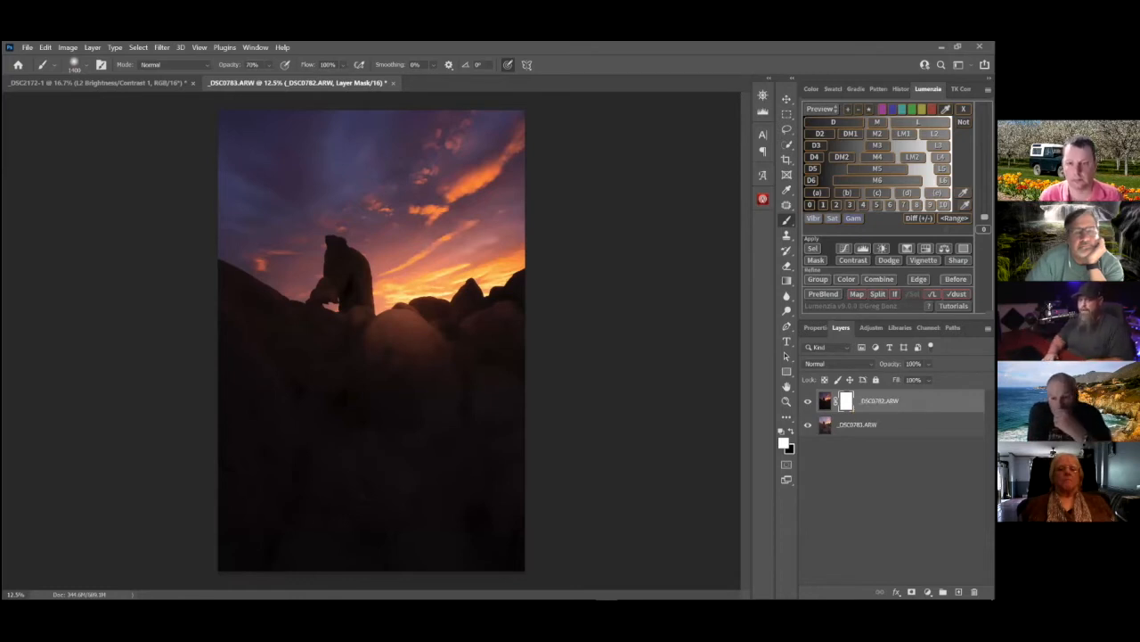
{"action": "key", "text": "ctrl+i"}
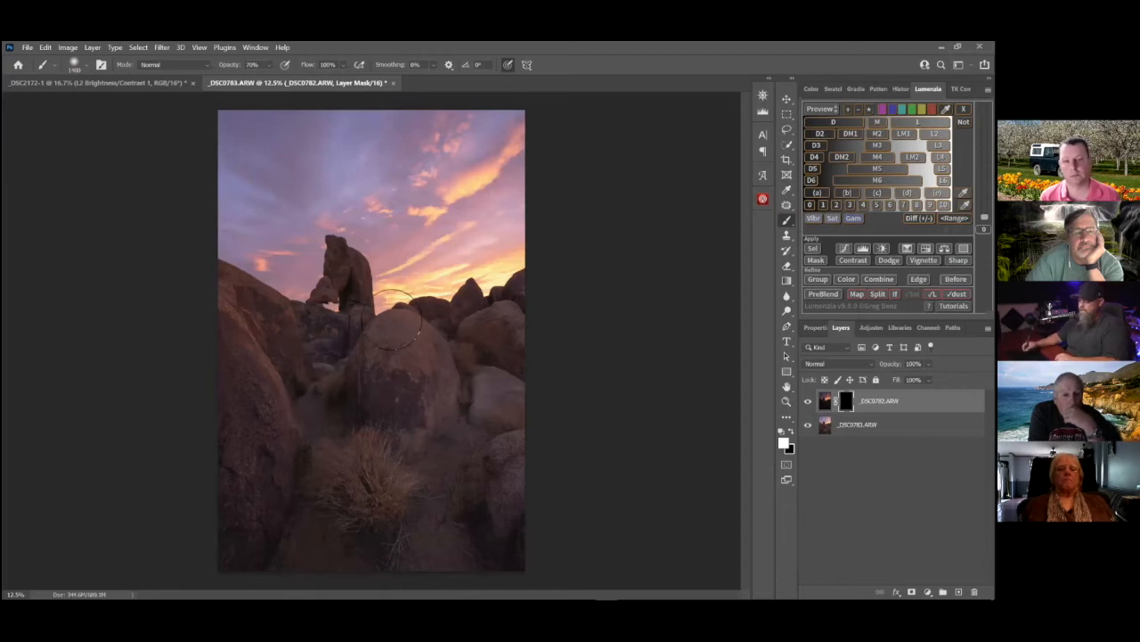
{"action": "key", "text": "p"}
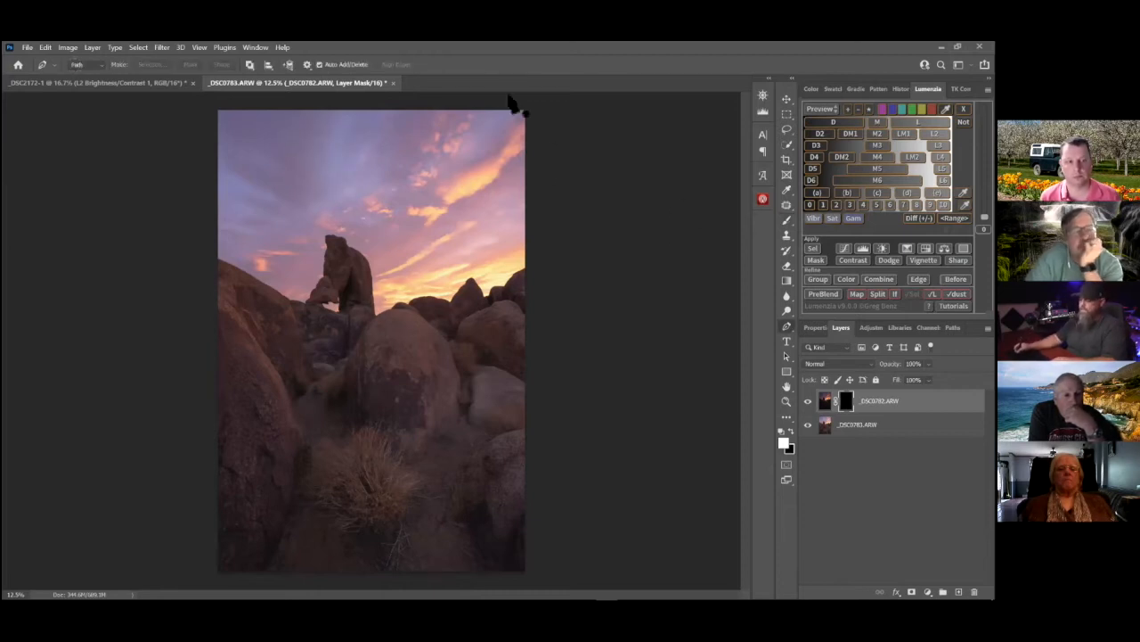
{"action": "key", "text": "b"}
{"action": "key", "text": "0"}
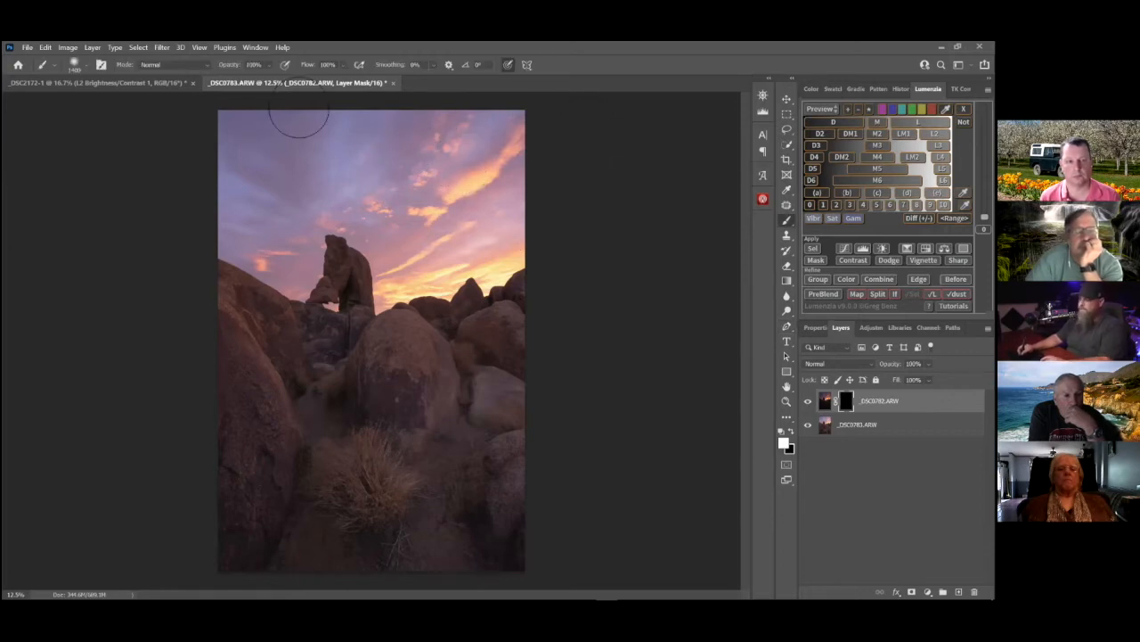
Paint white on the _DSC0782.ARW mask across the sky, reducing the brush size to 900 near the rocks
{"action": "mouse_move", "coordinate": [229, 133]}
{"action": "left_mouse_down"}
{"action": "mouse_move", "coordinate": [511, 131]}
{"action": "mouse_move", "coordinate": [491, 140]}
{"action": "mouse_move", "coordinate": [349, 125]}
{"action": "mouse_move", "coordinate": [229, 148]}
{"action": "mouse_move", "coordinate": [286, 165]}
{"action": "mouse_move", "coordinate": [248, 198]}
{"action": "mouse_move", "coordinate": [261, 176]}
{"action": "mouse_move", "coordinate": [391, 151]}
{"action": "mouse_move", "coordinate": [466, 190]}
{"action": "mouse_move", "coordinate": [543, 150]}
{"action": "mouse_move", "coordinate": [498, 204]}
{"action": "mouse_move", "coordinate": [423, 208]}
{"action": "mouse_move", "coordinate": [393, 162]}
{"action": "mouse_move", "coordinate": [285, 153]}
{"action": "mouse_move", "coordinate": [286, 196]}
{"action": "mouse_move", "coordinate": [223, 174]}
{"action": "mouse_move", "coordinate": [264, 204]}
{"action": "mouse_move", "coordinate": [232, 213]}
{"action": "mouse_move", "coordinate": [272, 219]}
{"action": "mouse_move", "coordinate": [311, 169]}
{"action": "mouse_move", "coordinate": [367, 190]}
{"action": "mouse_move", "coordinate": [443, 199]}
{"action": "mouse_move", "coordinate": [445, 185]}
{"action": "mouse_move", "coordinate": [428, 248]}
{"action": "mouse_move", "coordinate": [414, 218]}
{"action": "mouse_move", "coordinate": [436, 239]}
{"action": "mouse_move", "coordinate": [558, 196]}
{"action": "left_mouse_up"}
{"action": "key", "text": "["}
{"action": "mouse_move", "coordinate": [363, 193]}
{"action": "left_mouse_down"}
{"action": "mouse_move", "coordinate": [283, 195]}
{"action": "mouse_move", "coordinate": [289, 226]}
{"action": "mouse_move", "coordinate": [268, 228]}
{"action": "mouse_move", "coordinate": [239, 192]}
{"action": "left_mouse_up"}
{"action": "left_click_drag", "start_coordinate": [280, 243], "coordinate": [245, 229]}
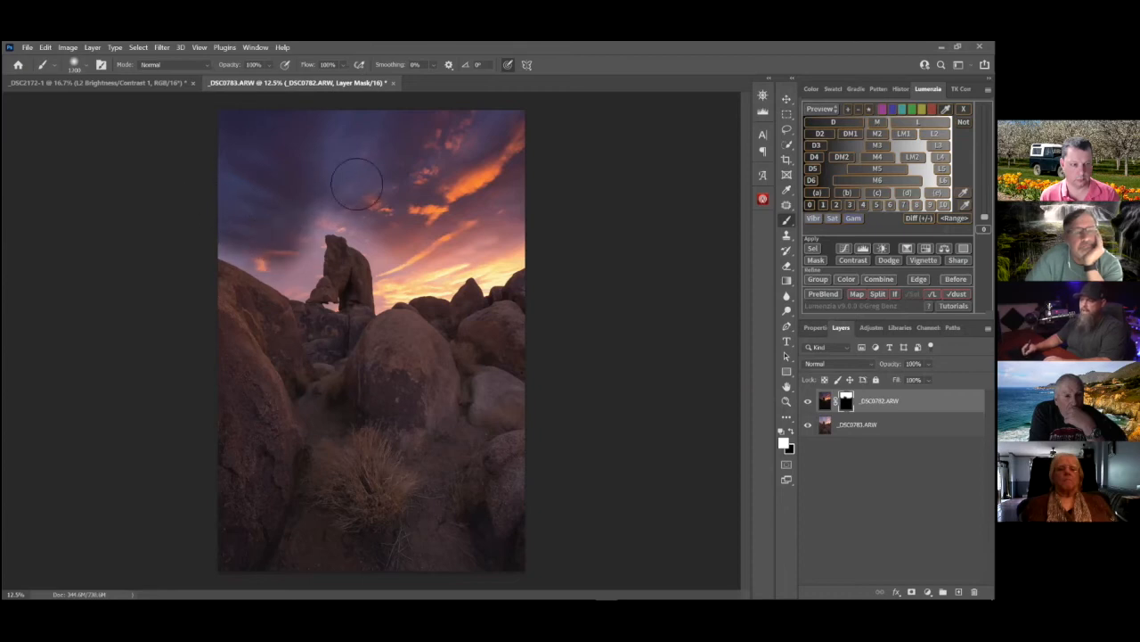
{"action": "key", "text": "["}
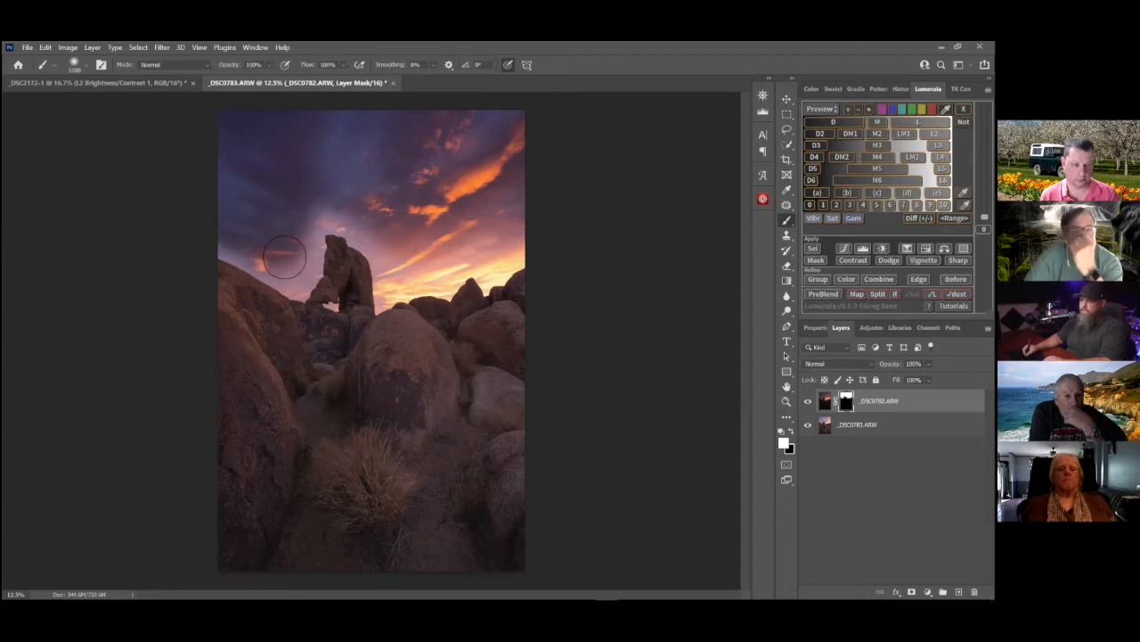
{"action": "key", "text": "["}
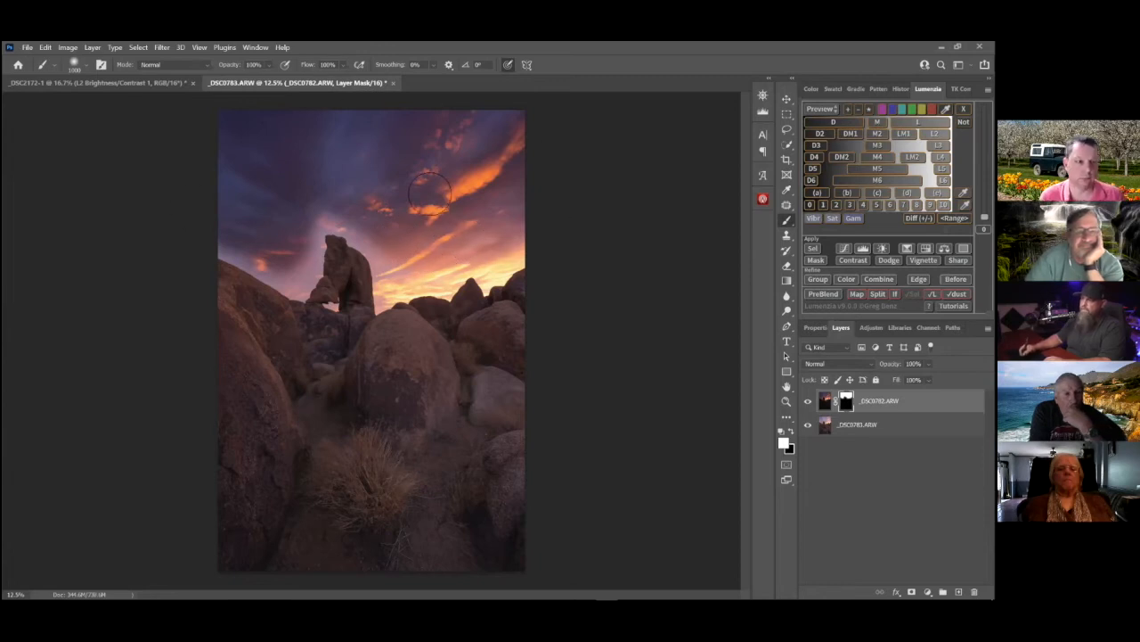
{"action": "key", "text": "["}
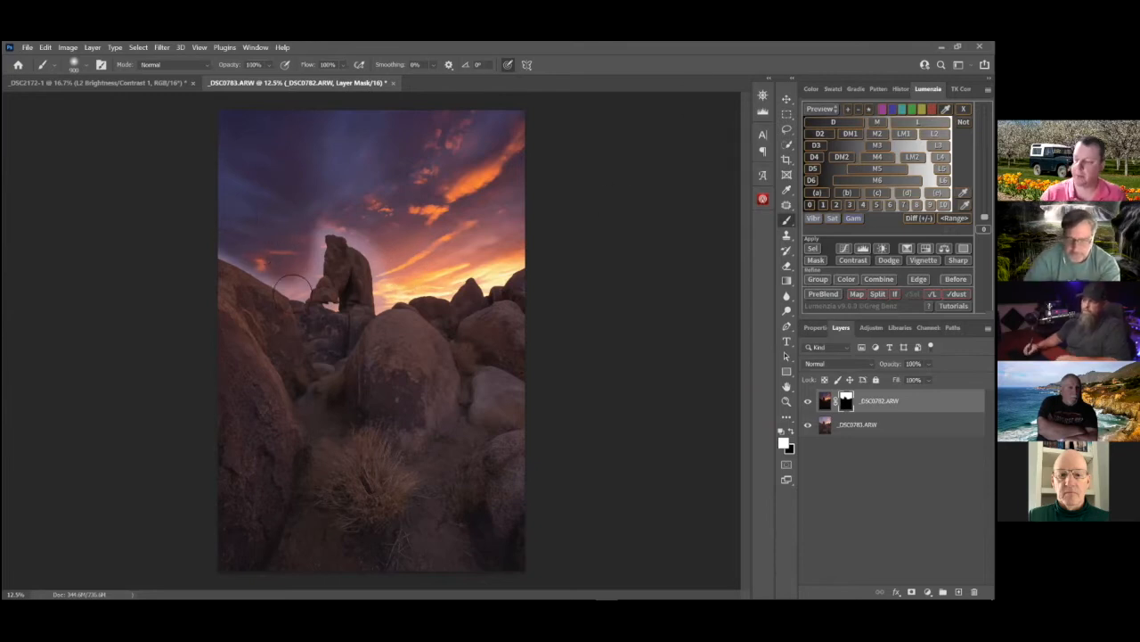
Examine the hand-painted mask's transition up close where the sky meets the boulder slope and the arch rock
{"action": "left_click_drag", "start_coordinate": [261, 269], "coordinate": [451, 270]}
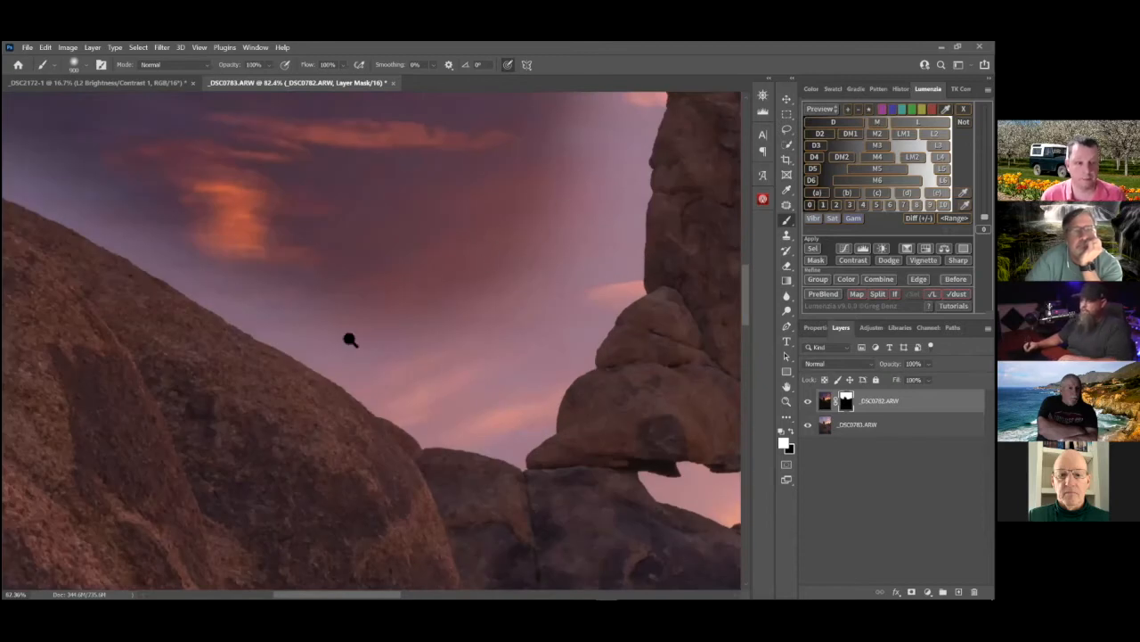
{"action": "left_click_drag", "start_coordinate": [267, 267], "coordinate": [499, 291]}
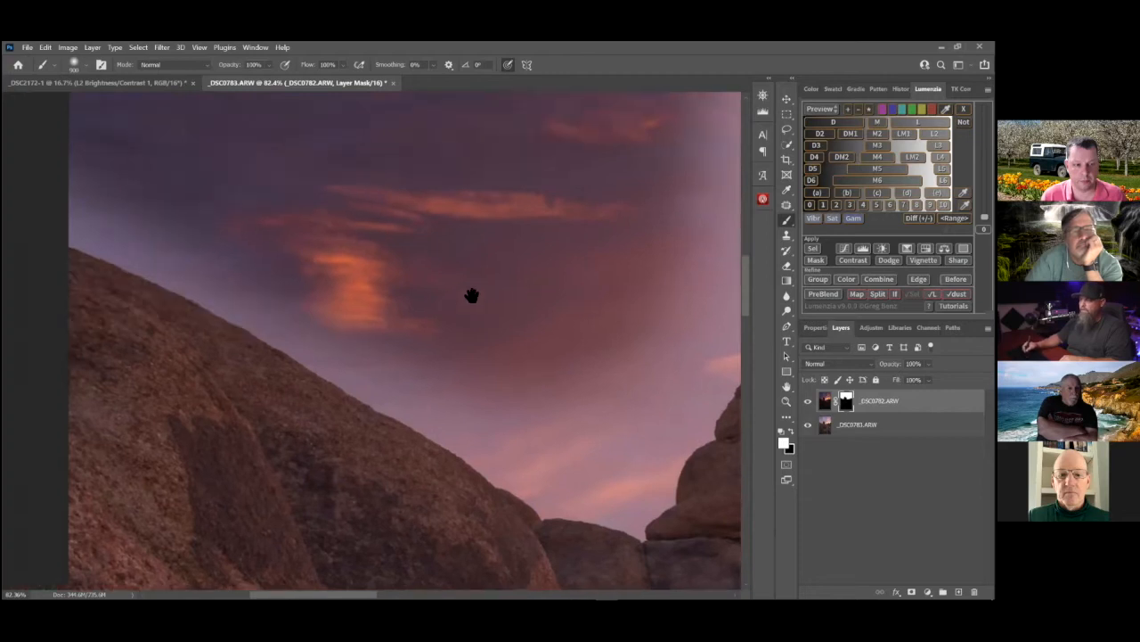
{"action": "left_click_drag", "start_coordinate": [147, 362], "coordinate": [512, 360]}
{"action": "left_click_drag", "start_coordinate": [459, 272], "coordinate": [470, 343]}
{"action": "scroll", "coordinate": [426, 337], "scroll_direction": "right", "scroll_amount": 5}
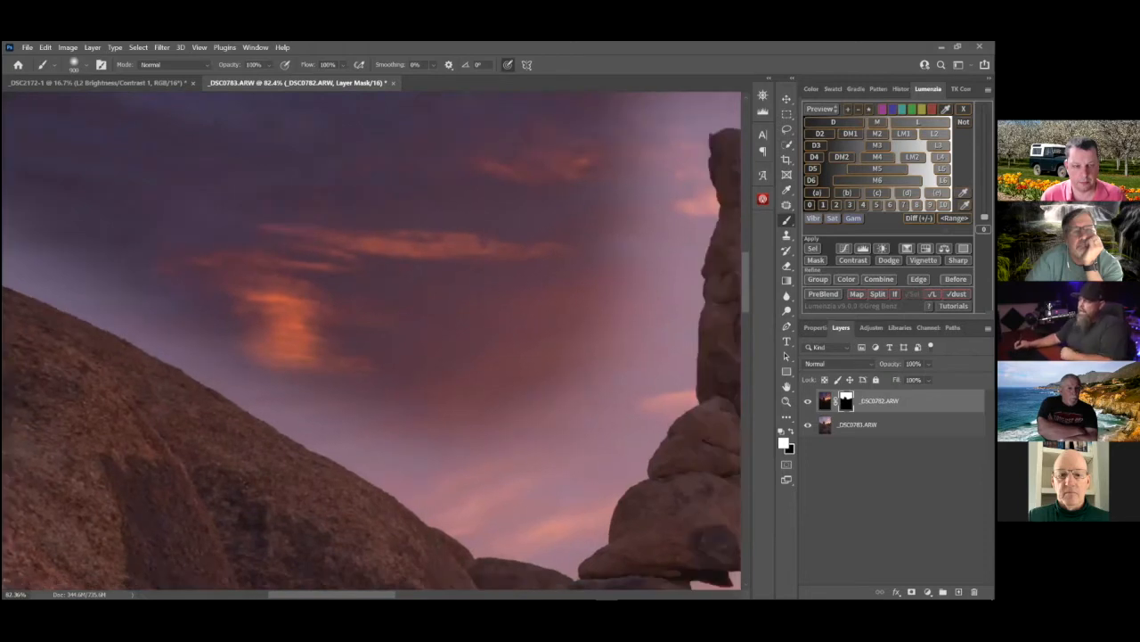
{"action": "scroll", "coordinate": [426, 337], "scroll_direction": "down", "scroll_amount": 5}
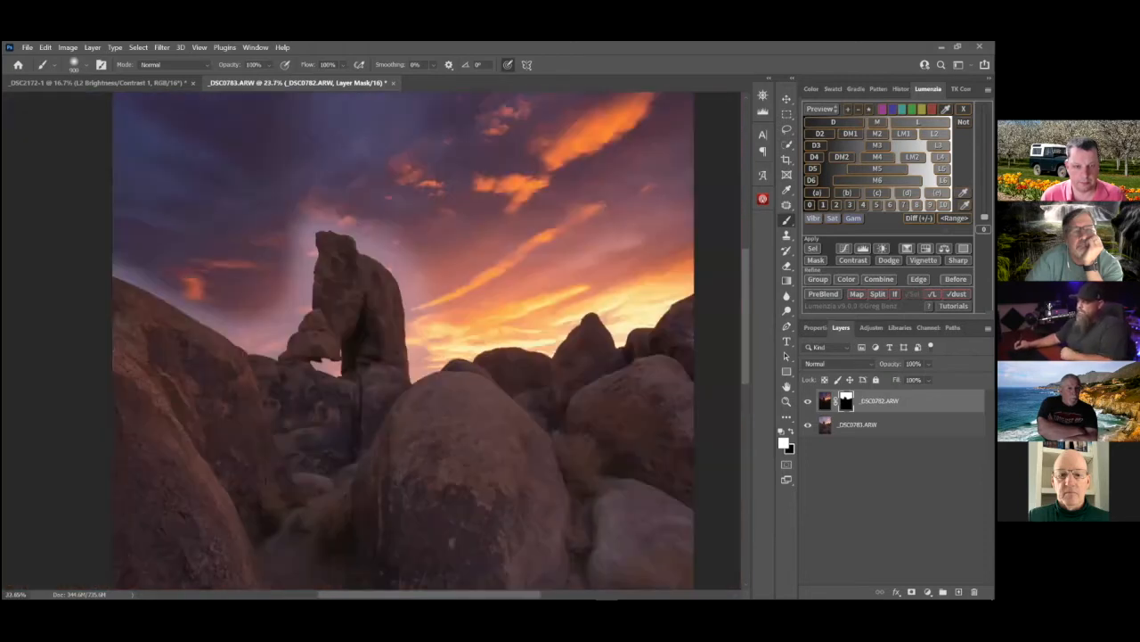
Preview Lumenzia's L mask on the sunset photo and examine the sky edge around the arch and the boulders beyond it
{"action": "left_click", "coordinate": [917, 122]}
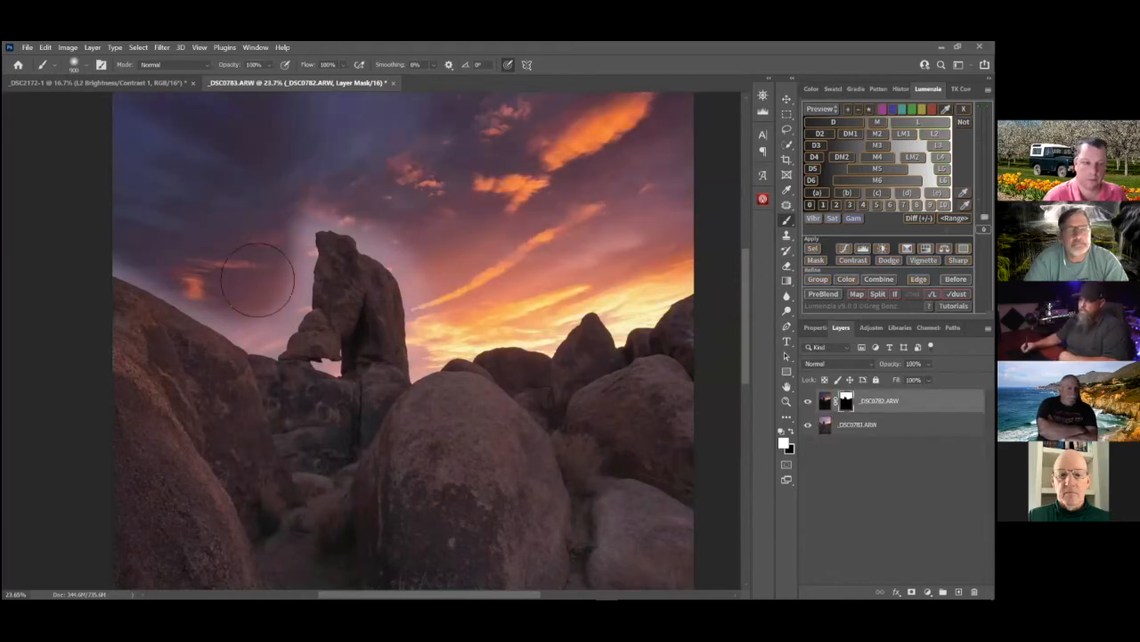
{"action": "left_click_drag", "start_coordinate": [221, 282], "coordinate": [446, 346]}
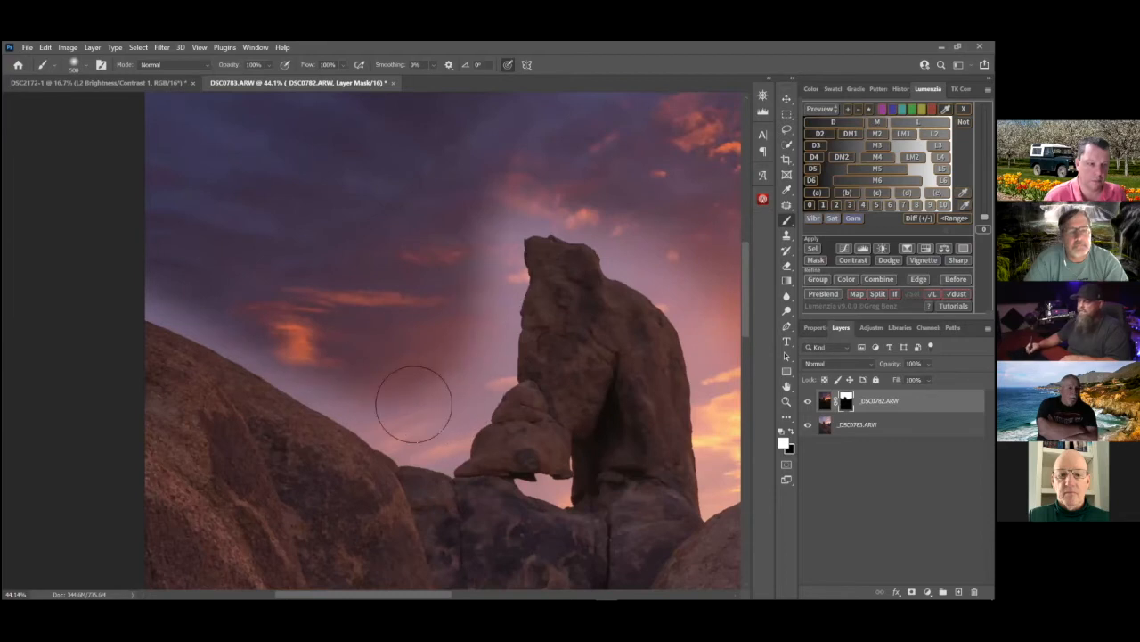
{"action": "left_click_drag", "start_coordinate": [497, 353], "coordinate": [226, 300]}
{"action": "left_click_drag", "start_coordinate": [550, 428], "coordinate": [225, 420]}
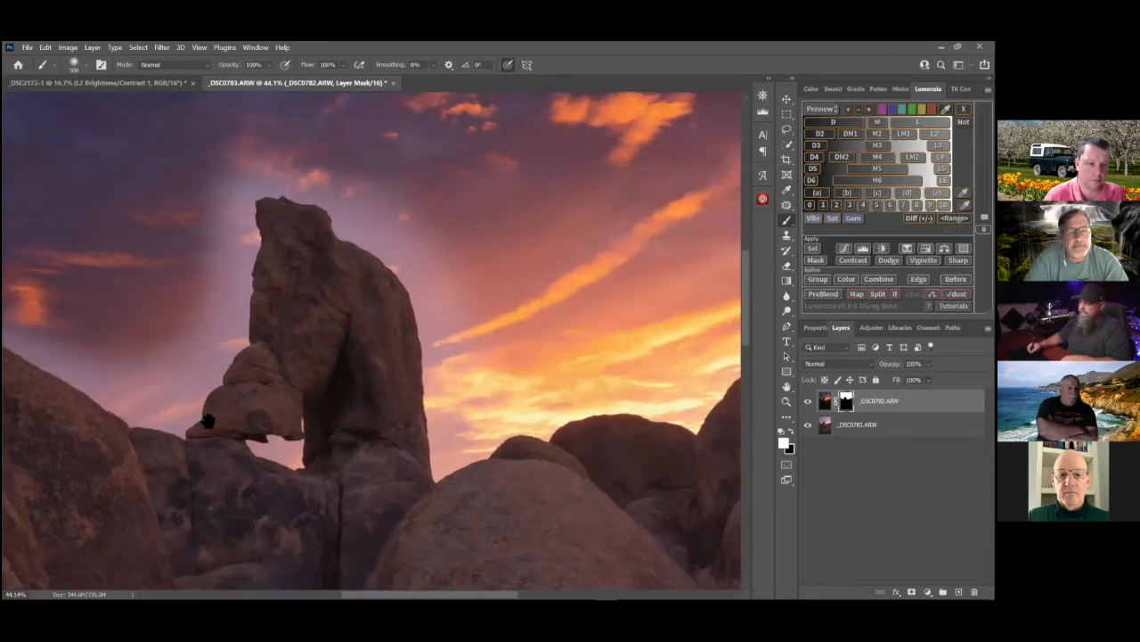
{"action": "left_click_drag", "start_coordinate": [532, 307], "coordinate": [509, 297]}
{"action": "left_click_drag", "start_coordinate": [579, 378], "coordinate": [237, 383]}
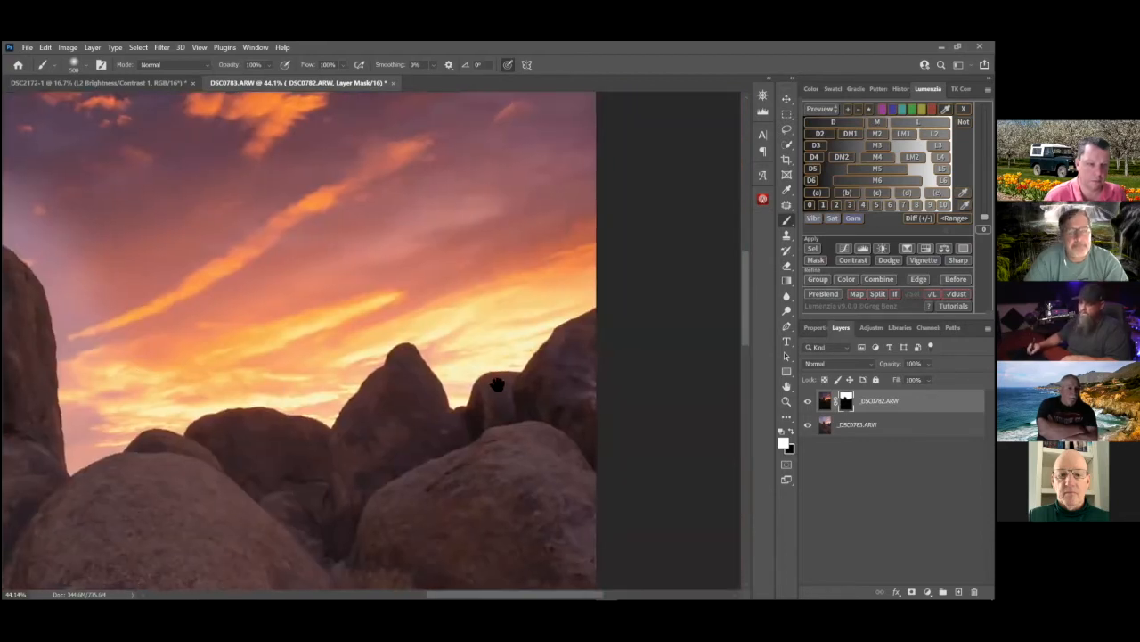
Target the image of the _DSC0782.ARW layer instead of its mask and preview Lumenzia's L2 luminosity mask
{"action": "scroll", "coordinate": [412, 241], "scroll_direction": "left", "scroll_amount": 5}
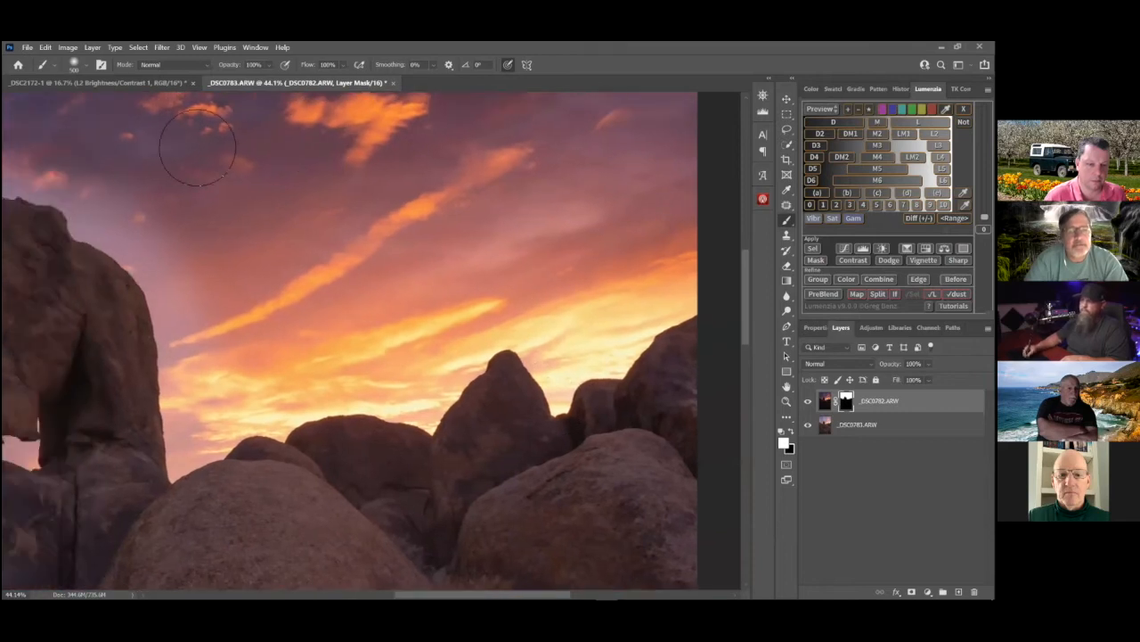
{"action": "scroll", "coordinate": [302, 330], "scroll_direction": "left", "scroll_amount": 3}
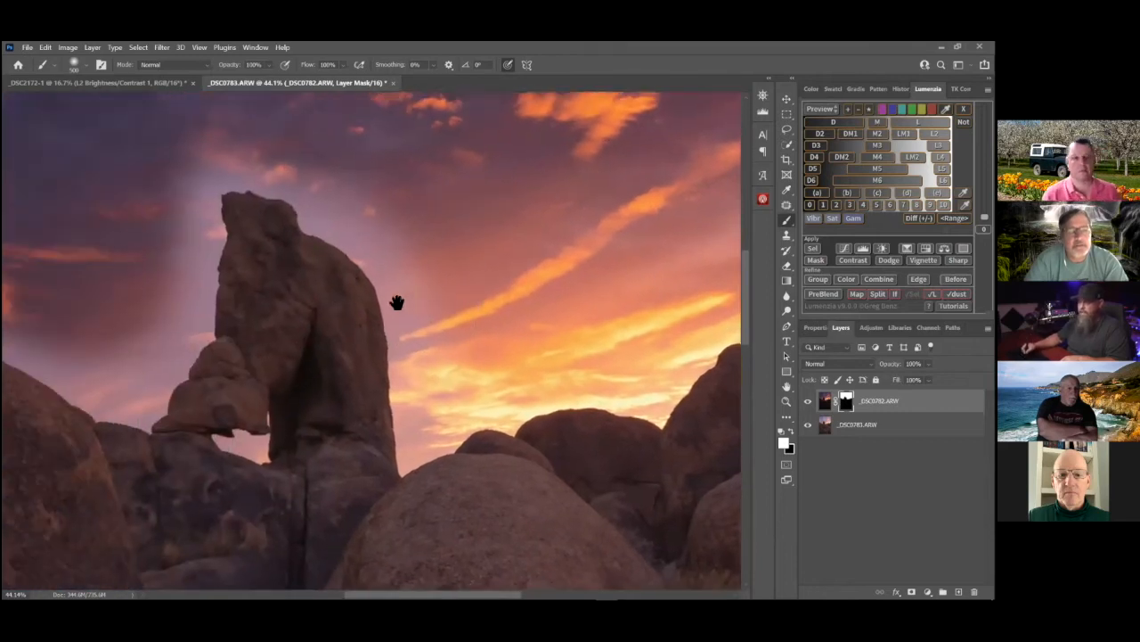
{"action": "scroll", "coordinate": [277, 312], "scroll_direction": "left", "scroll_amount": 6}
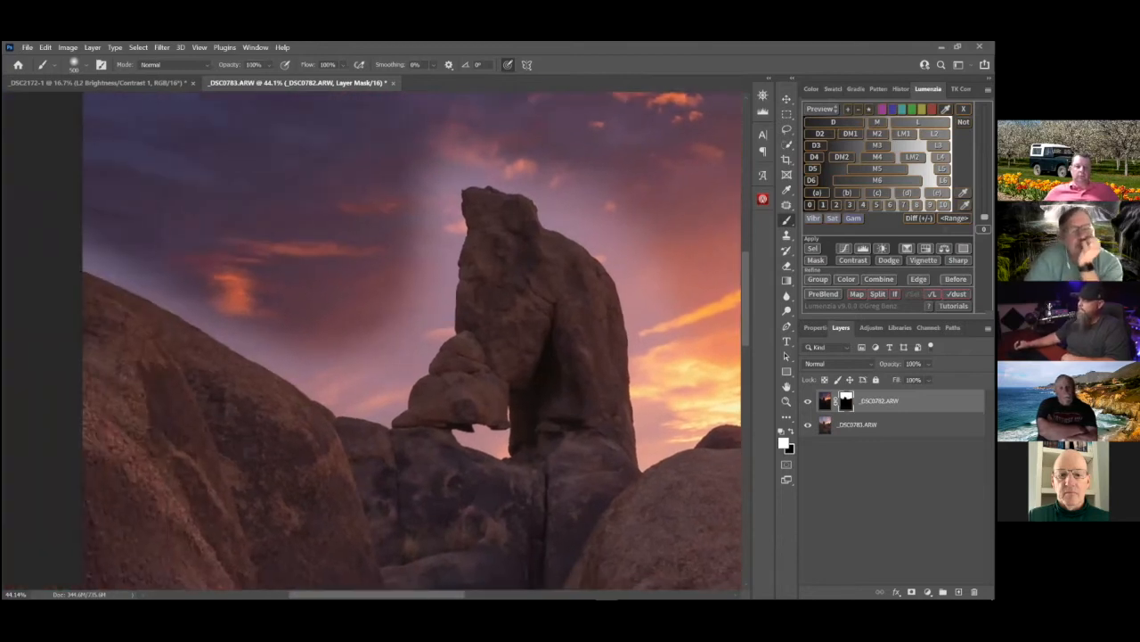
{"action": "left_click_drag", "start_coordinate": [522, 312], "coordinate": [527, 309]}
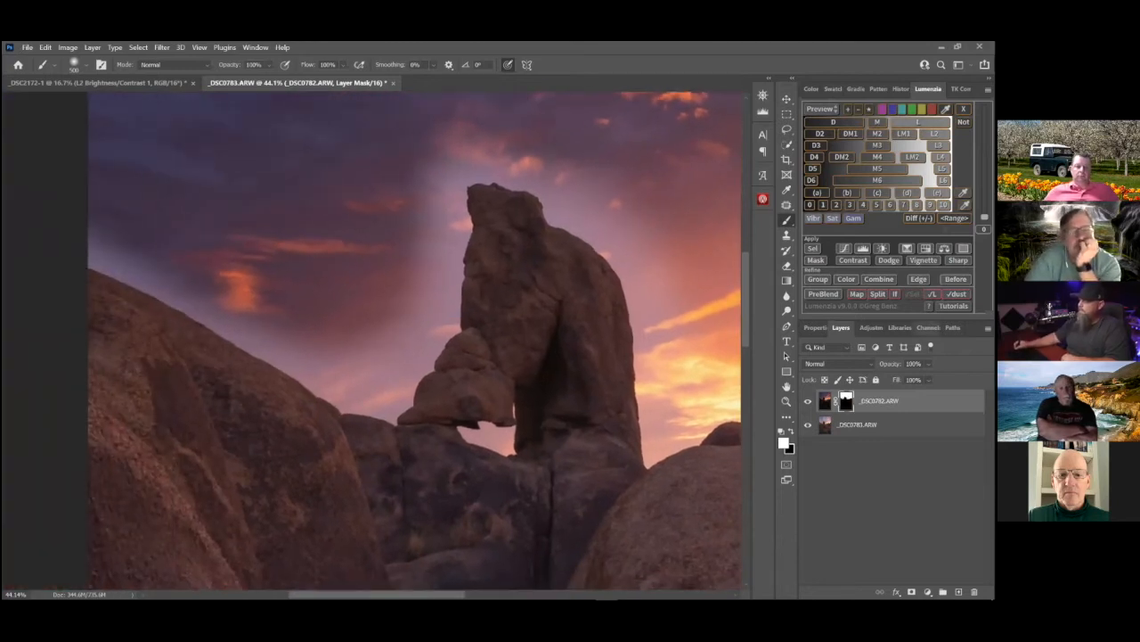
{"action": "left_click", "coordinate": [826, 402]}
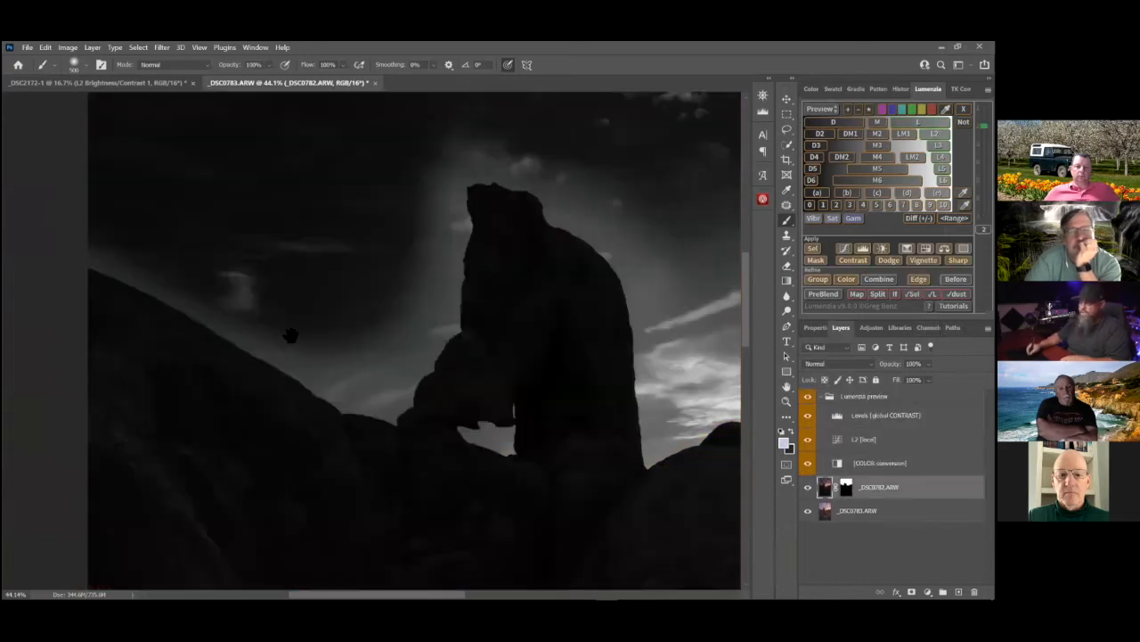
Examine the L2 mask preview for tonal separation between the sky, the halo around the arch and the boulder skyline
{"action": "left_click_drag", "start_coordinate": [321, 369], "coordinate": [198, 357]}
{"action": "mouse_move", "coordinate": [542, 417]}
{"action": "left_mouse_down"}
{"action": "mouse_move", "coordinate": [385, 381]}
{"action": "mouse_move", "coordinate": [348, 359]}
{"action": "mouse_move", "coordinate": [151, 419]}
{"action": "mouse_move", "coordinate": [422, 407]}
{"action": "left_mouse_up"}
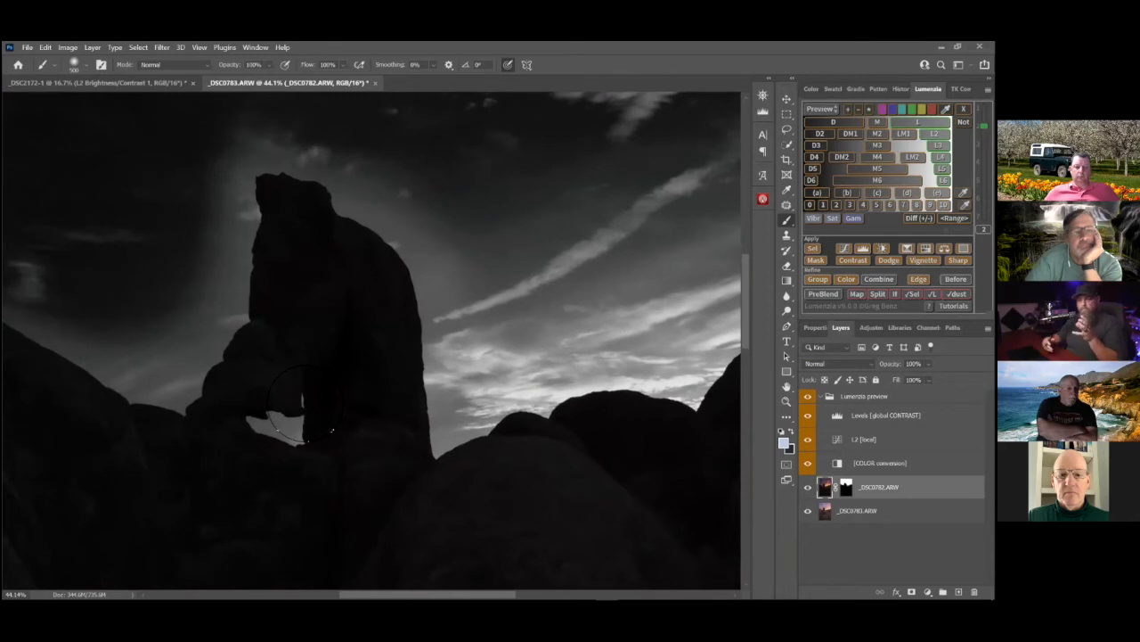
{"action": "left_click_drag", "start_coordinate": [305, 404], "coordinate": [417, 435]}
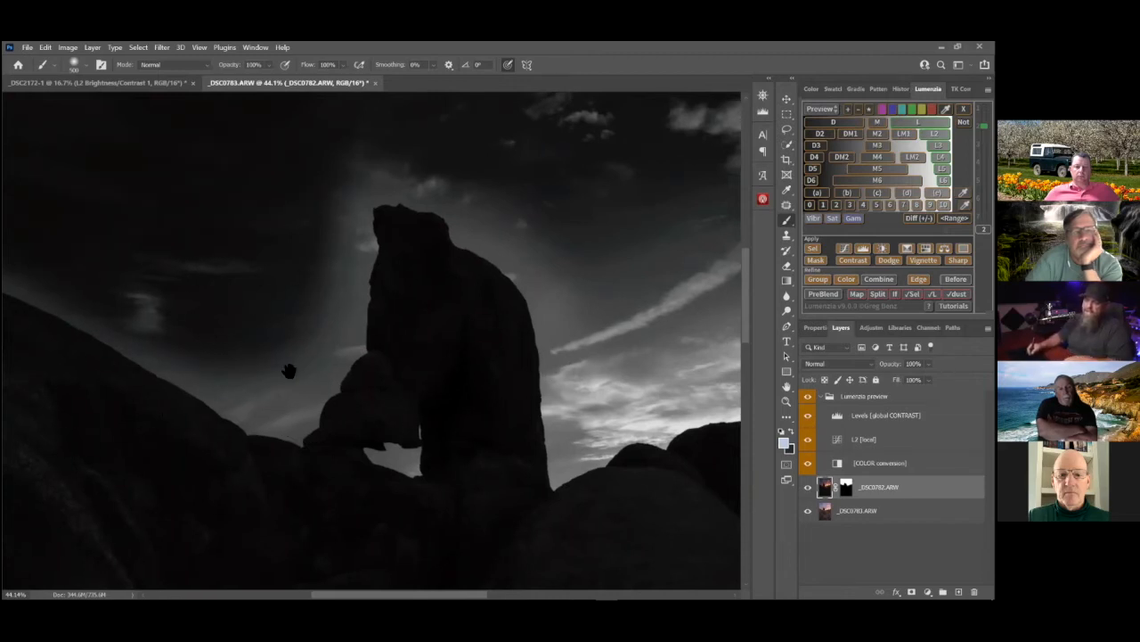
{"action": "left_click_drag", "start_coordinate": [62, 277], "coordinate": [175, 331]}
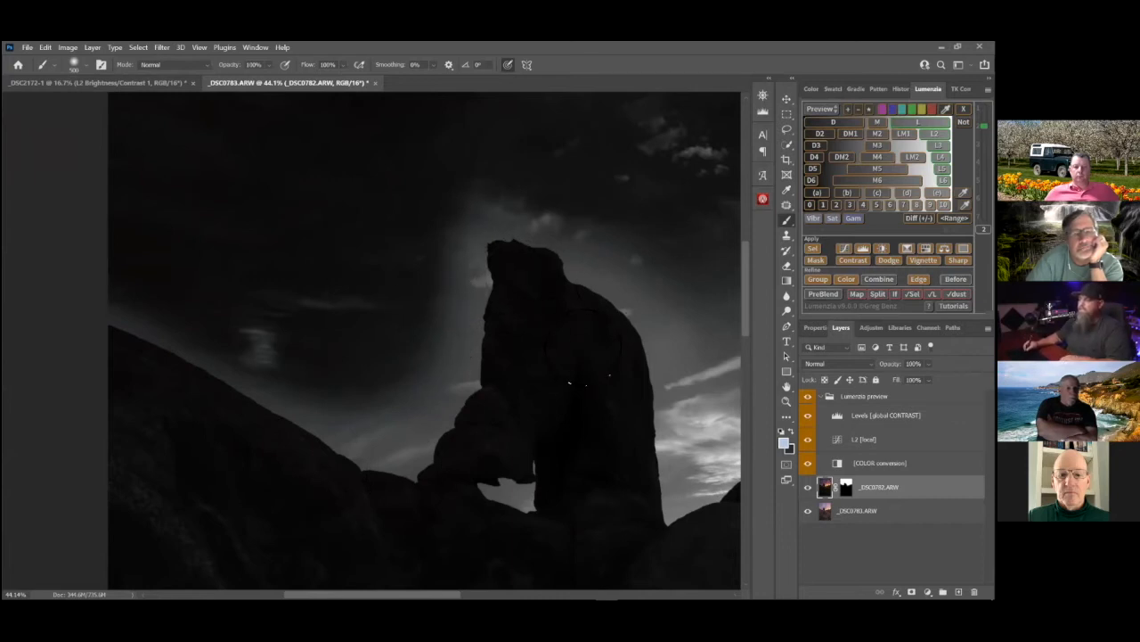
{"action": "left_click_drag", "start_coordinate": [584, 352], "coordinate": [400, 329]}
{"action": "left_click_drag", "start_coordinate": [614, 333], "coordinate": [429, 367]}
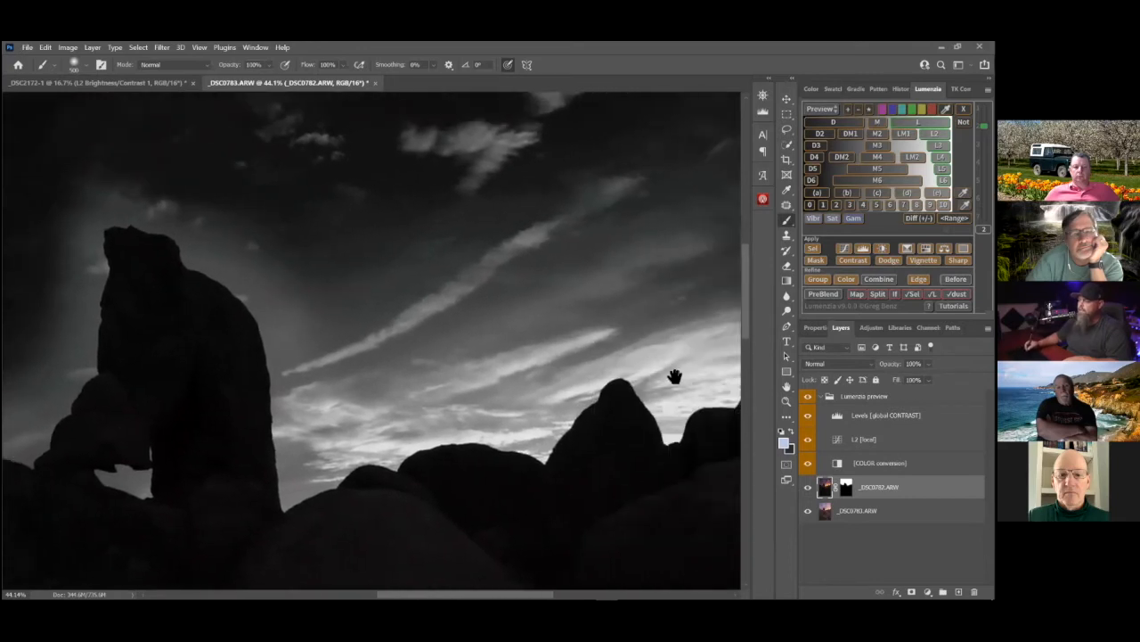
{"action": "left_click_drag", "start_coordinate": [683, 347], "coordinate": [611, 355]}
{"action": "left_click_drag", "start_coordinate": [314, 422], "coordinate": [420, 378]}
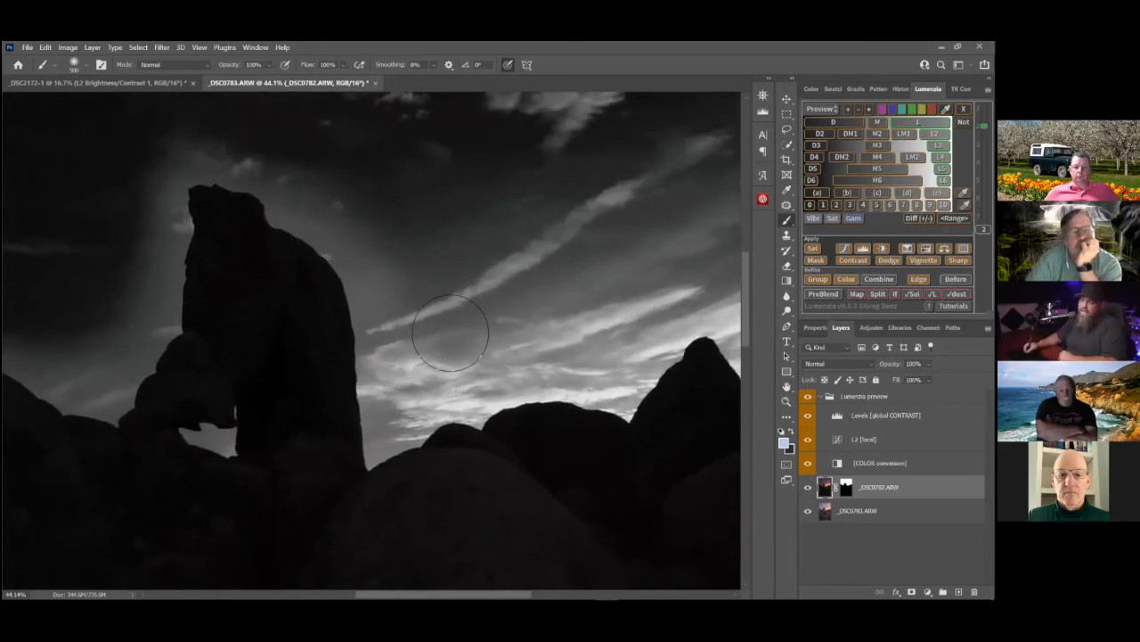
{"action": "mouse_move", "coordinate": [389, 406]}
{"action": "left_mouse_down"}
{"action": "mouse_move", "coordinate": [479, 413]}
{"action": "mouse_move", "coordinate": [637, 398]}
{"action": "left_mouse_up"}
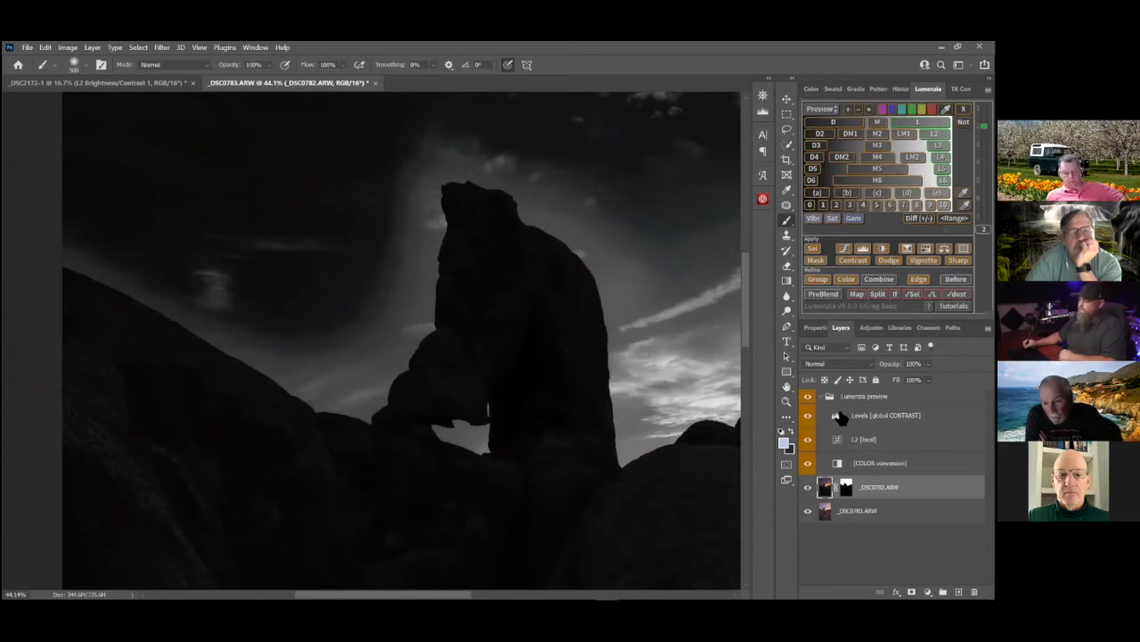
Boost the preview's global contrast with its Levels adjustment, setting the black input to 5 and the white input to 71
{"action": "left_click", "coordinate": [839, 417]}
{"action": "double_click", "coordinate": [840, 417]}
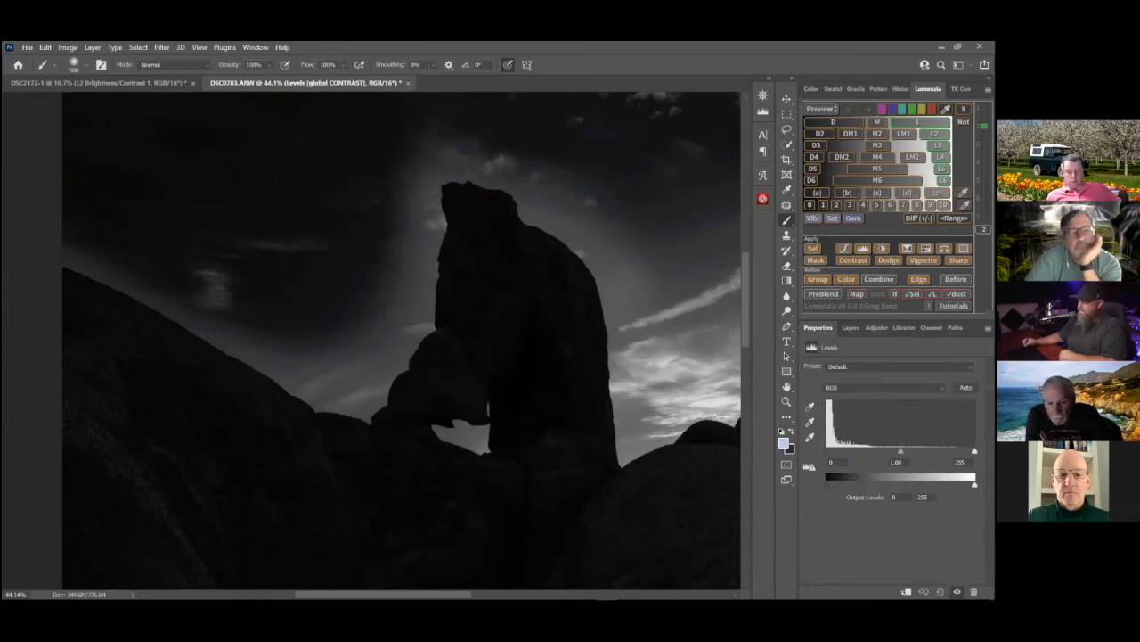
{"action": "left_click_drag", "start_coordinate": [975, 451], "coordinate": [884, 452]}
{"action": "left_click_drag", "start_coordinate": [827, 452], "coordinate": [867, 452]}
Refine the preview's Levels to darken the rocks and brighten the sky, with black input 10 and white input 66
{"action": "left_click_drag", "start_coordinate": [437, 429], "coordinate": [536, 452]}
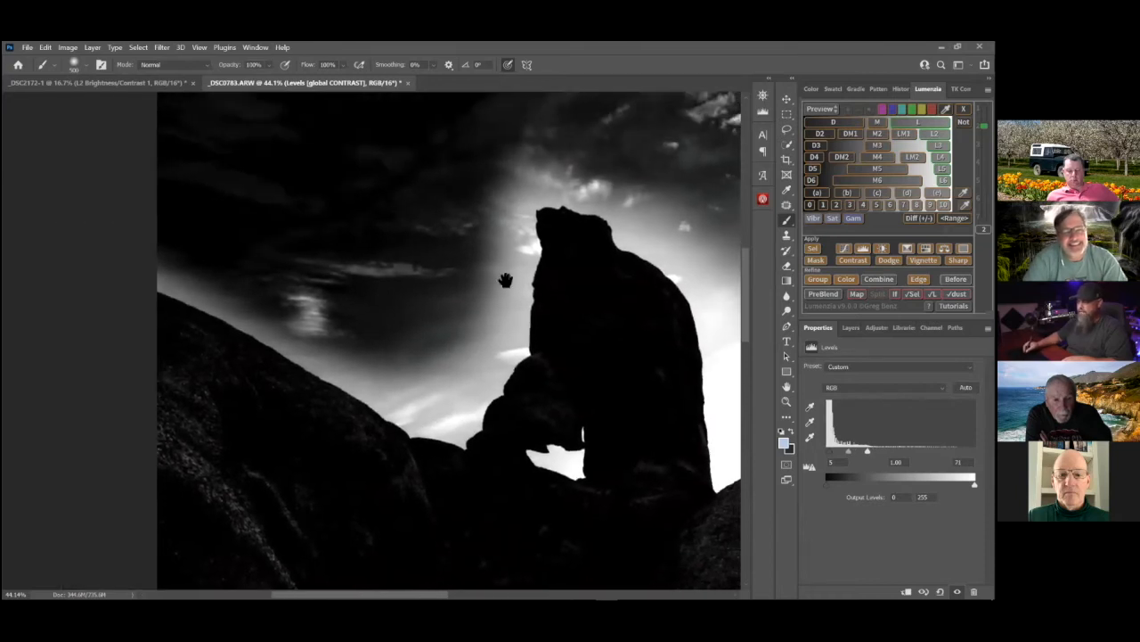
{"action": "left_click_drag", "start_coordinate": [293, 326], "coordinate": [230, 324]}
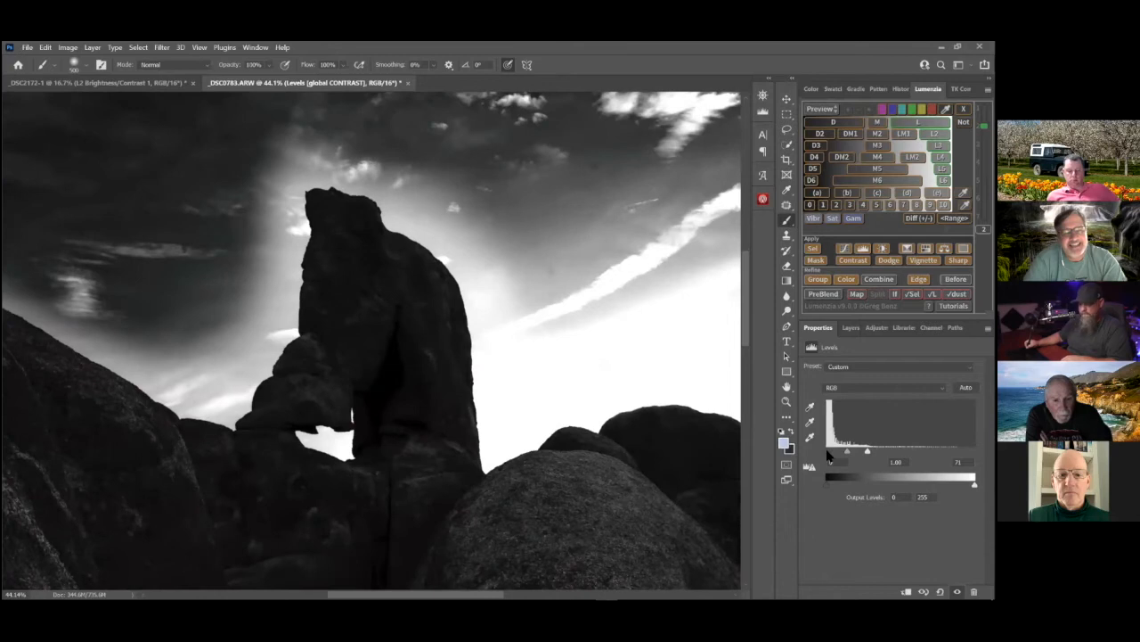
{"action": "left_click_drag", "start_coordinate": [828, 452], "coordinate": [834, 452]}
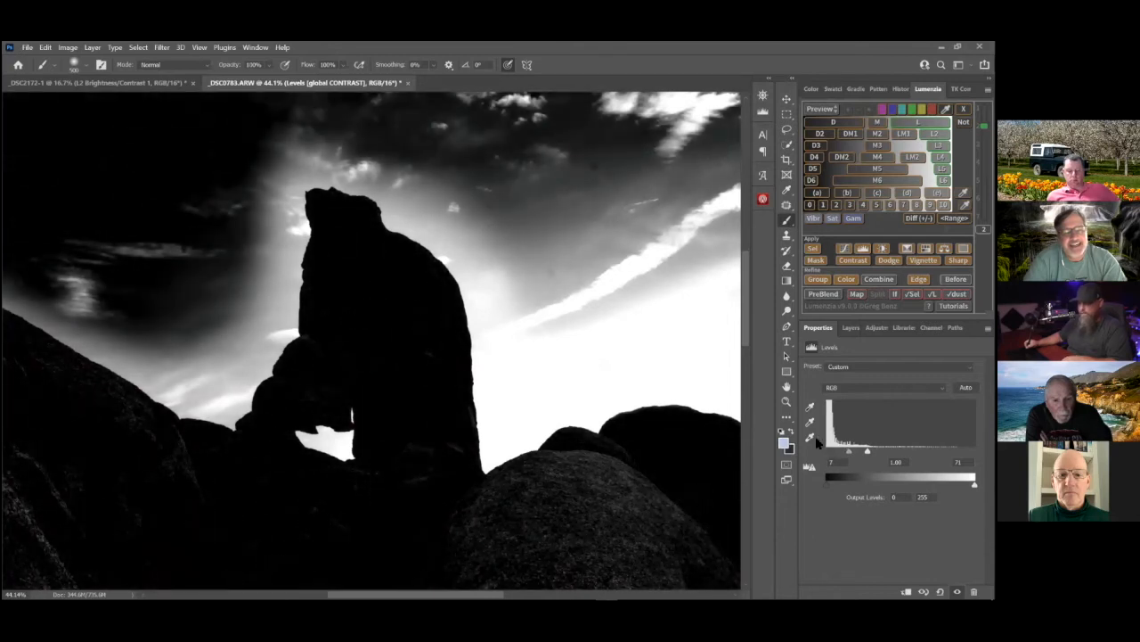
{"action": "left_click_drag", "start_coordinate": [549, 344], "coordinate": [294, 362]}
{"action": "left_click_drag", "start_coordinate": [373, 425], "coordinate": [864, 451]}
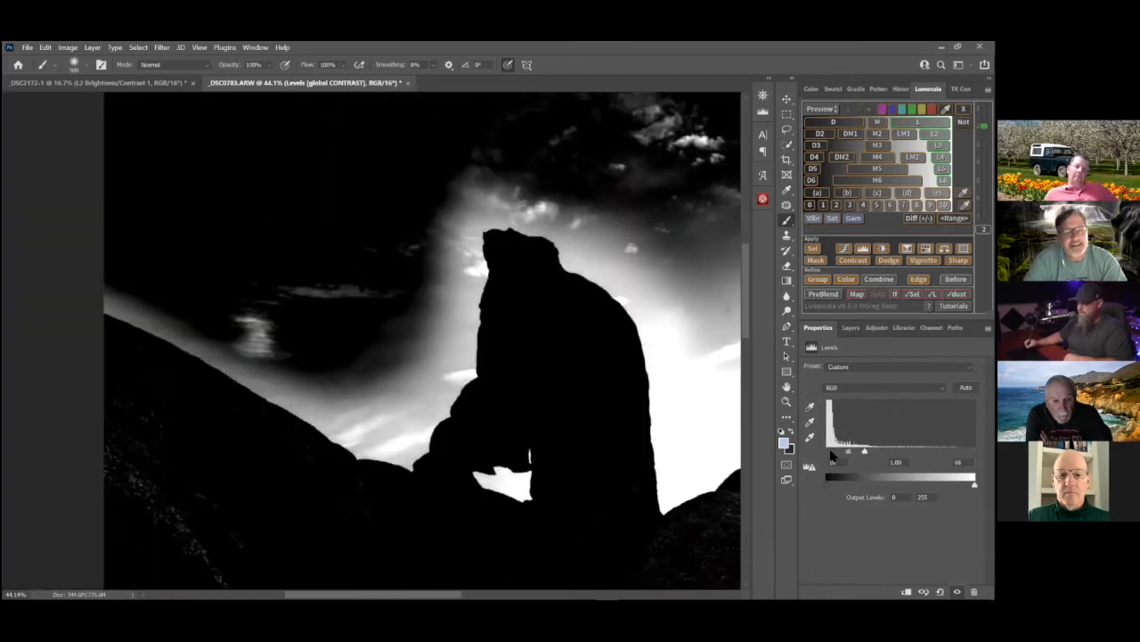
Examine the high-contrast mask preview across the whole skyline, checking the sky, the arch edges and the remaining texture on the boulders
{"action": "left_click_drag", "start_coordinate": [223, 370], "coordinate": [110, 384]}
{"action": "left_click_drag", "start_coordinate": [573, 450], "coordinate": [542, 387]}
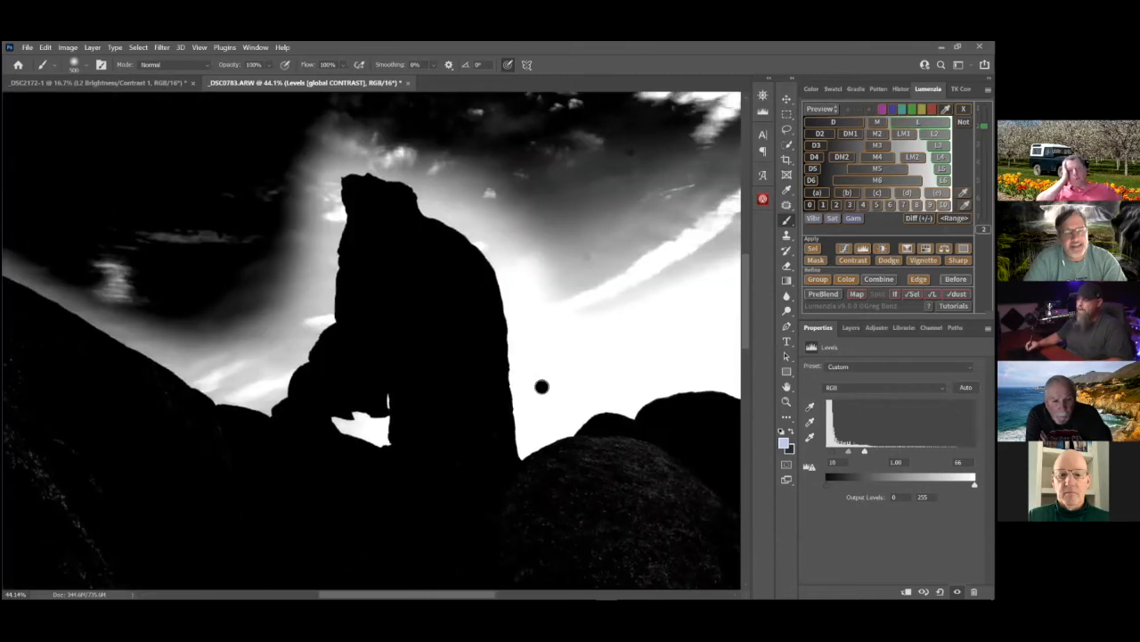
{"action": "scroll", "coordinate": [543, 386], "scroll_direction": "down", "scroll_amount": 2}
{"action": "scroll", "coordinate": [542, 383], "scroll_direction": "down", "scroll_amount": 4}
{"action": "scroll", "coordinate": [586, 382], "scroll_direction": "up", "scroll_amount": 3}
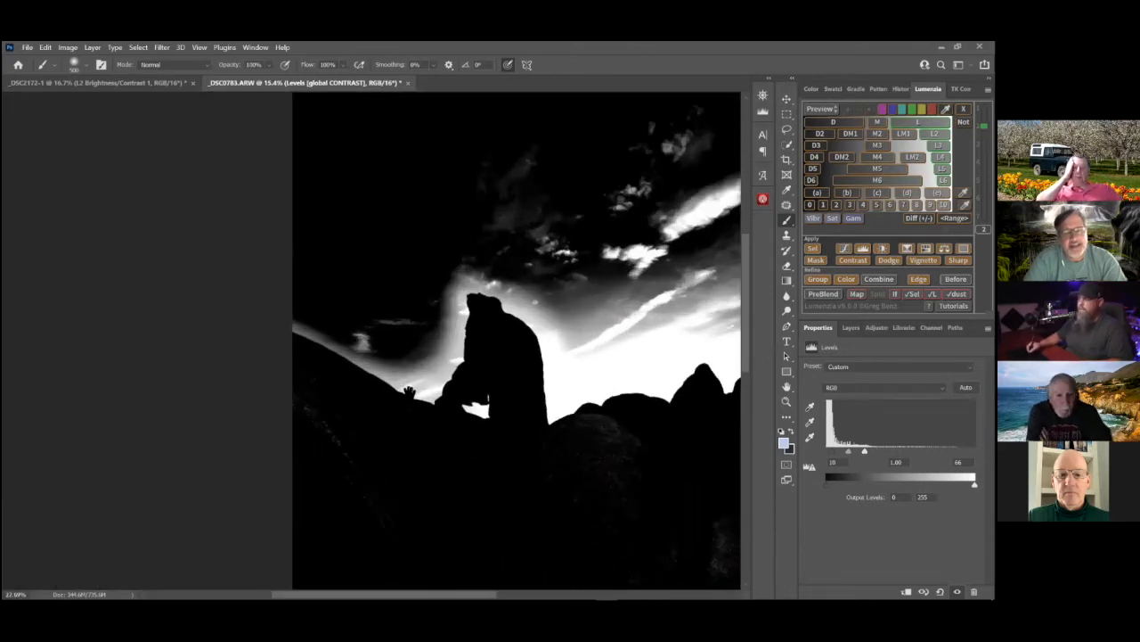
{"action": "scroll", "coordinate": [407, 393], "scroll_direction": "up", "scroll_amount": 3}
{"action": "scroll", "coordinate": [407, 393], "scroll_direction": "up", "scroll_amount": 2}
{"action": "left_click_drag", "start_coordinate": [410, 382], "coordinate": [230, 396]}
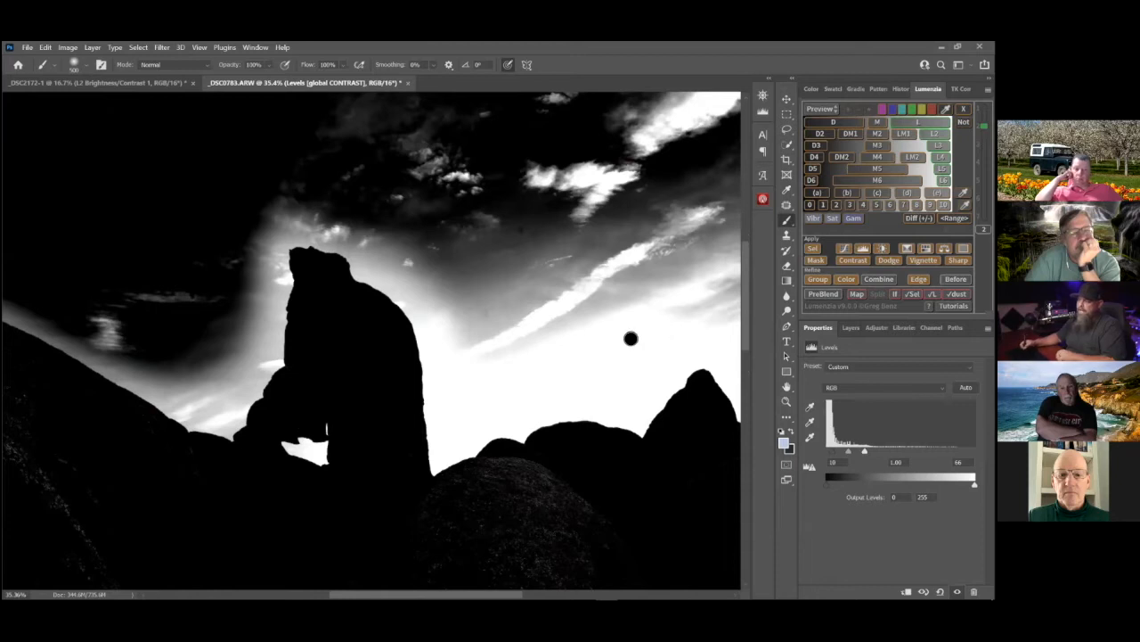
{"action": "left_click_drag", "start_coordinate": [501, 341], "coordinate": [413, 333]}
{"action": "left_click_drag", "start_coordinate": [560, 345], "coordinate": [464, 339]}
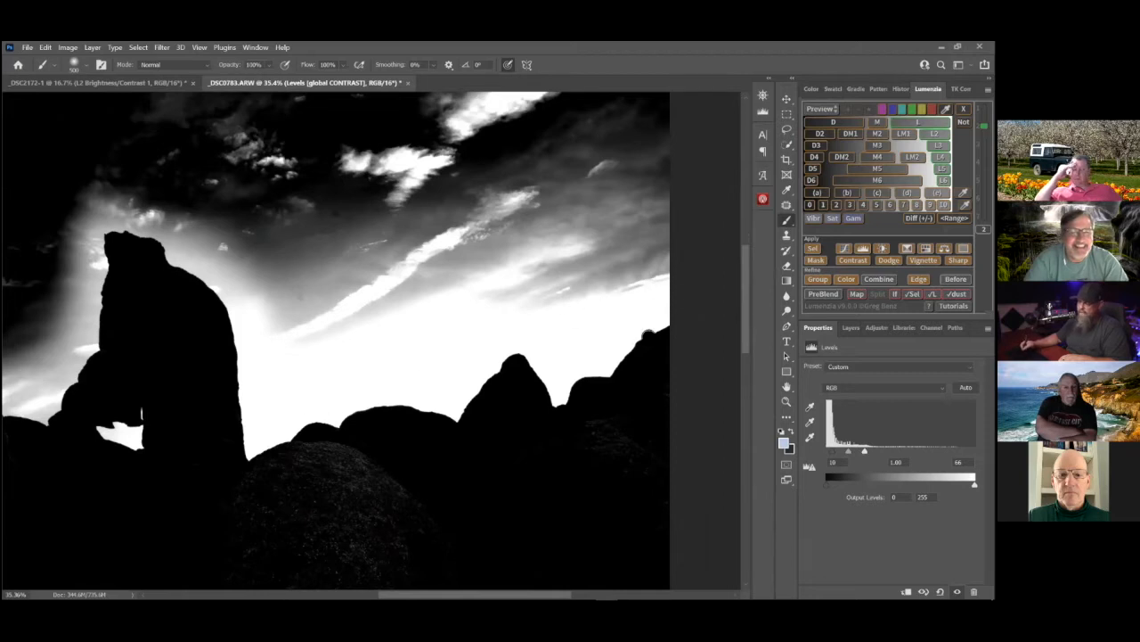
{"action": "left_click_drag", "start_coordinate": [314, 377], "coordinate": [570, 366]}
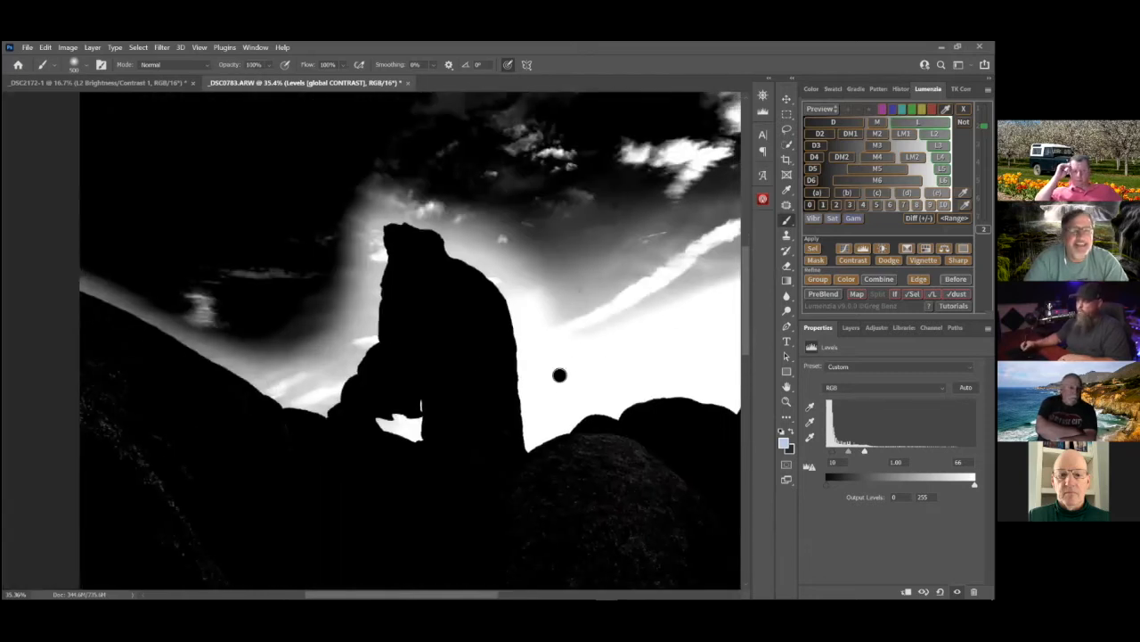
{"action": "left_click_drag", "start_coordinate": [445, 374], "coordinate": [531, 355]}
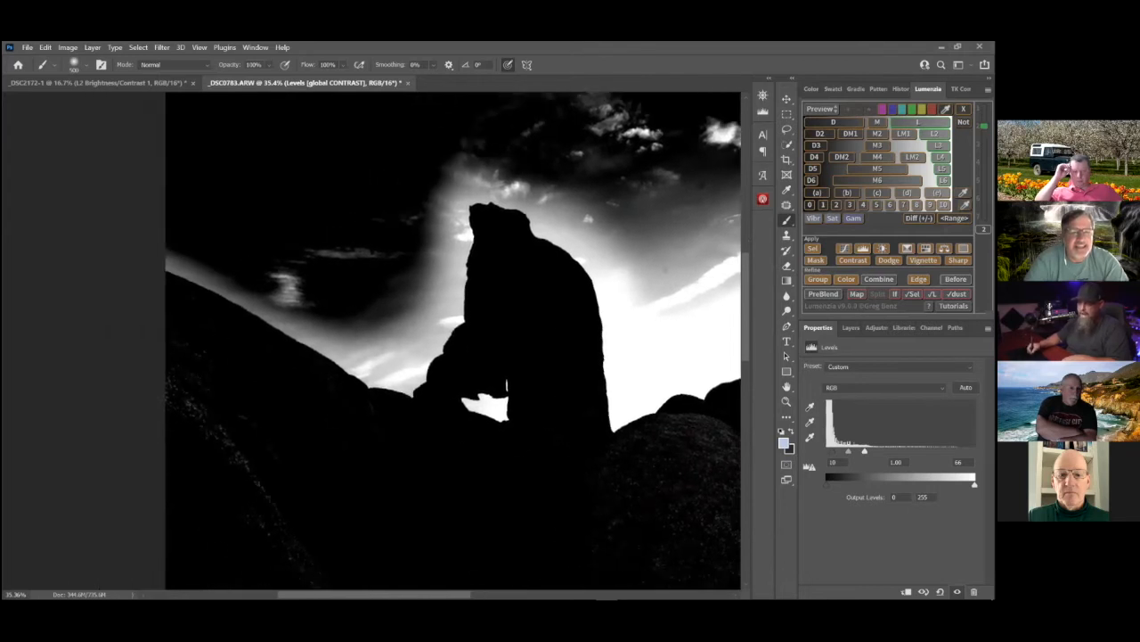
{"action": "left_click_drag", "start_coordinate": [414, 381], "coordinate": [110, 281]}
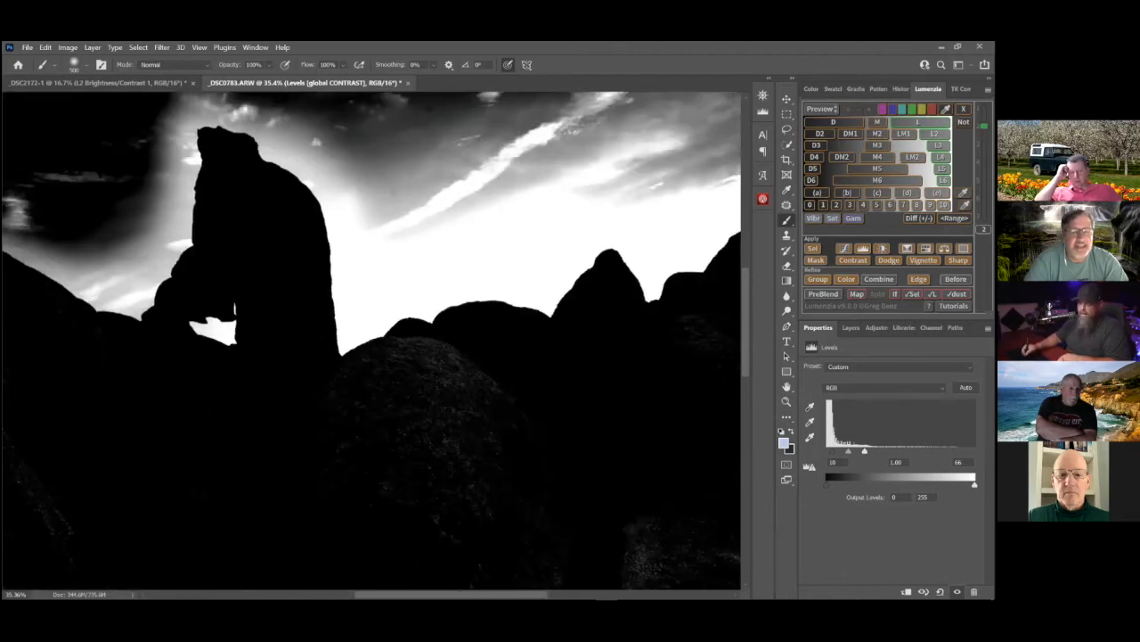
{"action": "left_click_drag", "start_coordinate": [336, 308], "coordinate": [265, 323]}
{"action": "left_click_drag", "start_coordinate": [448, 237], "coordinate": [292, 322]}
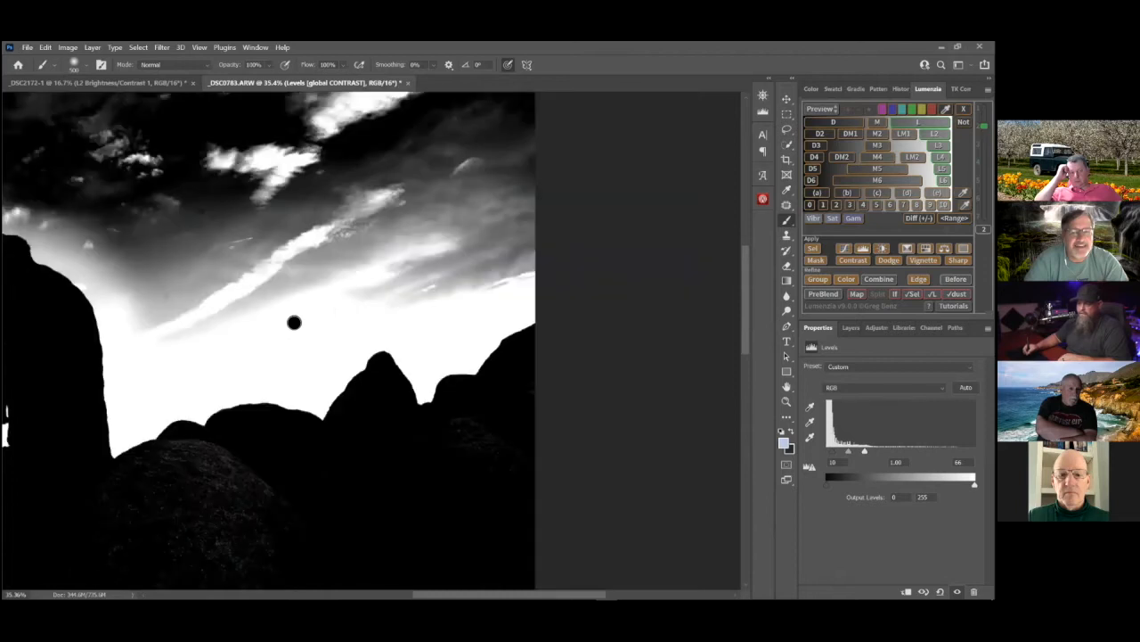
{"action": "left_click_drag", "start_coordinate": [219, 293], "coordinate": [557, 292]}
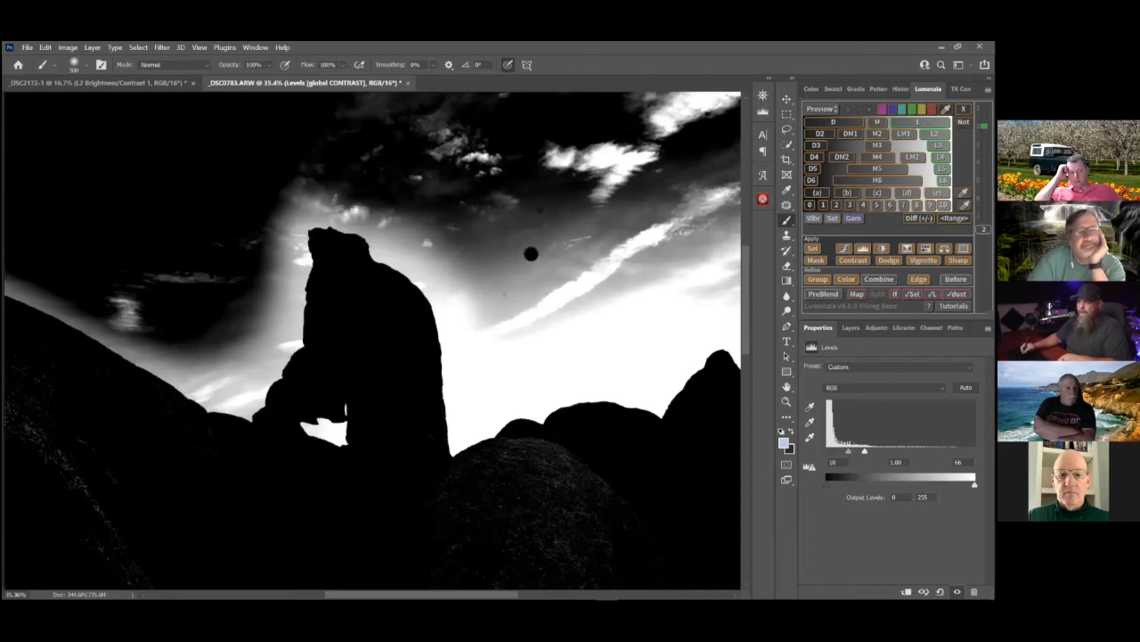
{"action": "left_click_drag", "start_coordinate": [442, 356], "coordinate": [590, 383]}
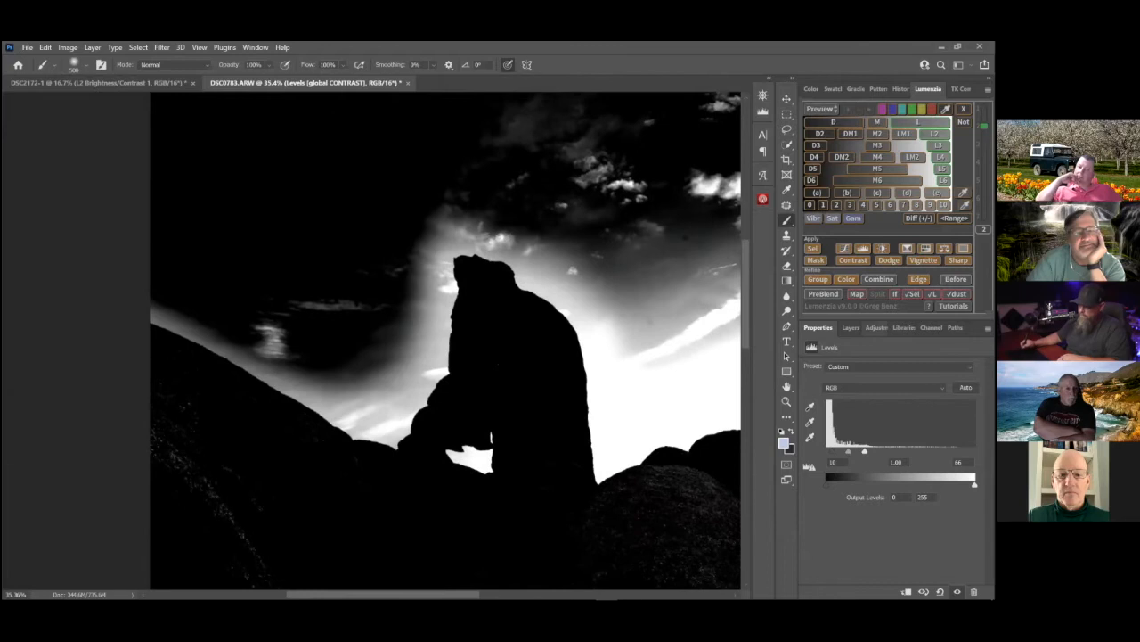
Load the contrast-boosted L2 preview as a selection over the _DSC0782.ARW layer mask
{"action": "left_click", "coordinate": [850, 327]}
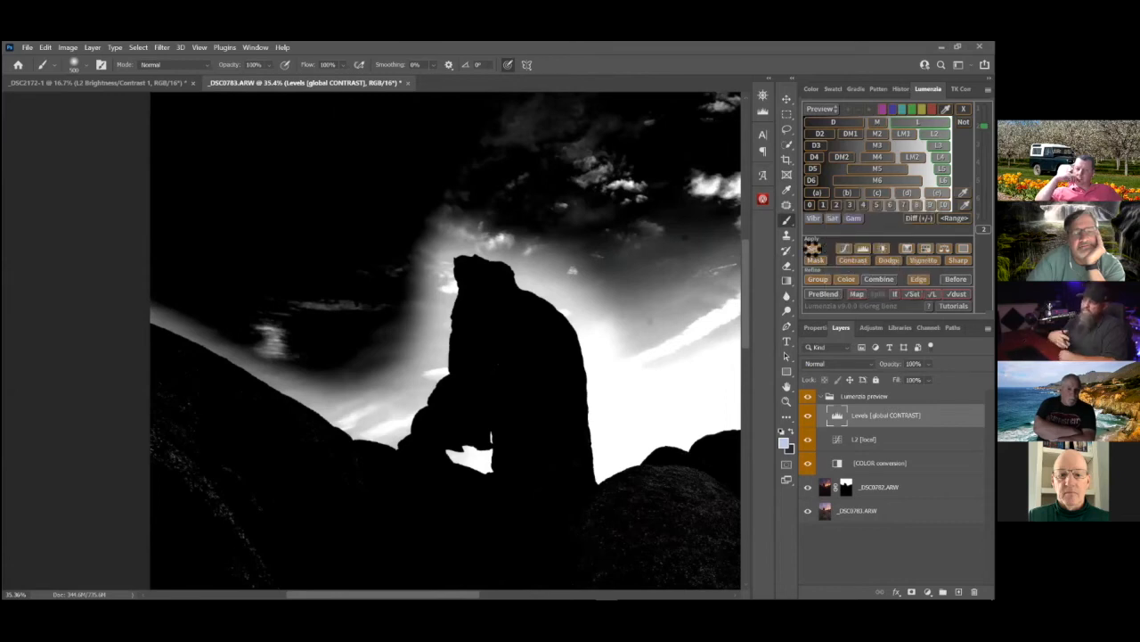
{"action": "left_click", "coordinate": [812, 252]}
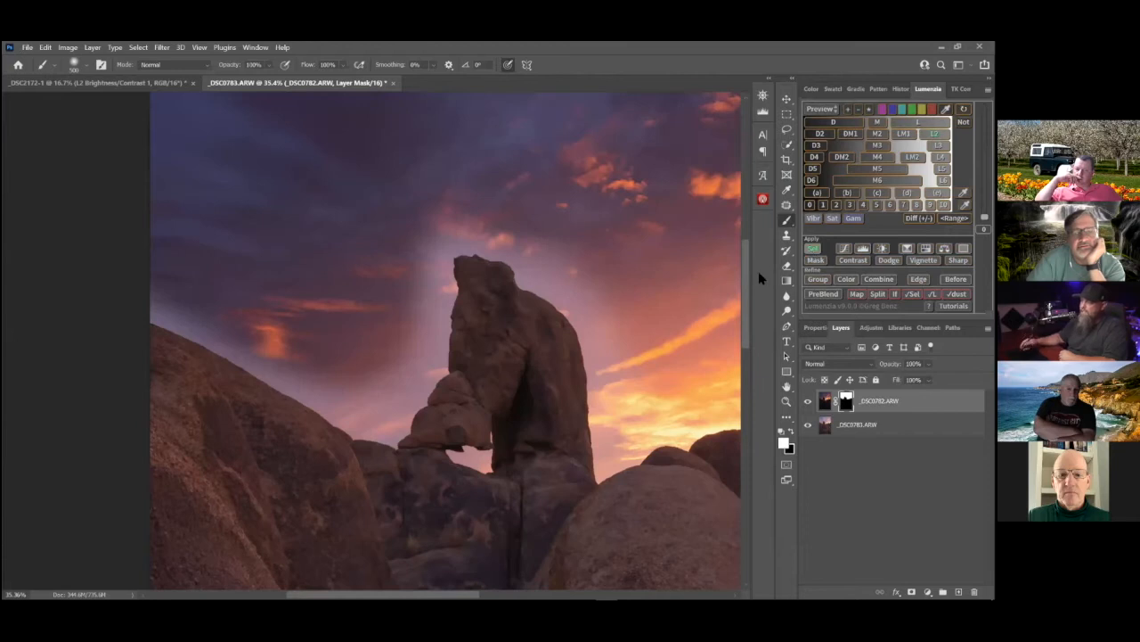
{"action": "left_click", "coordinate": [820, 253]}
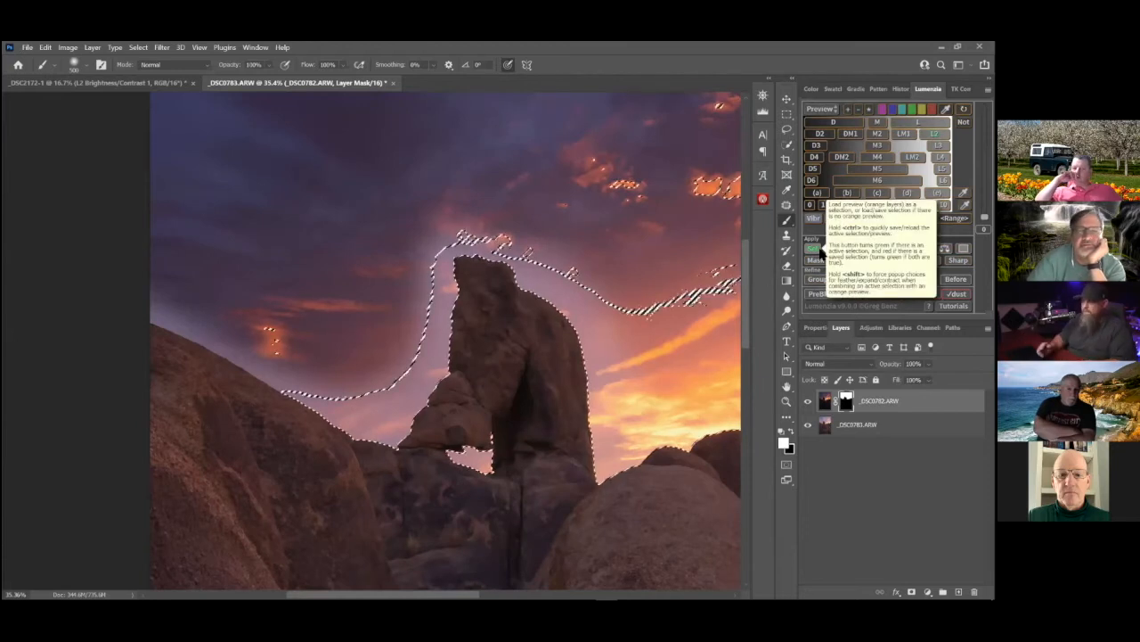
{"action": "left_click_drag", "start_coordinate": [523, 291], "coordinate": [247, 300]}
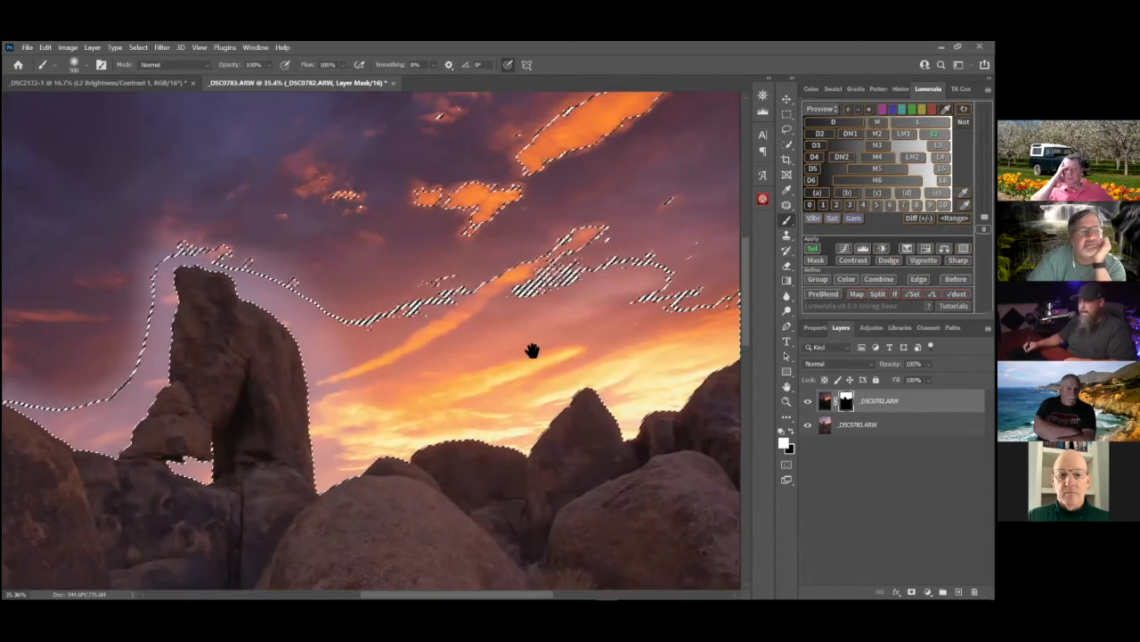
Hide the selection outline and target the _DSC0782.ARW layer mask
{"action": "key", "text": "ctrl+d"}
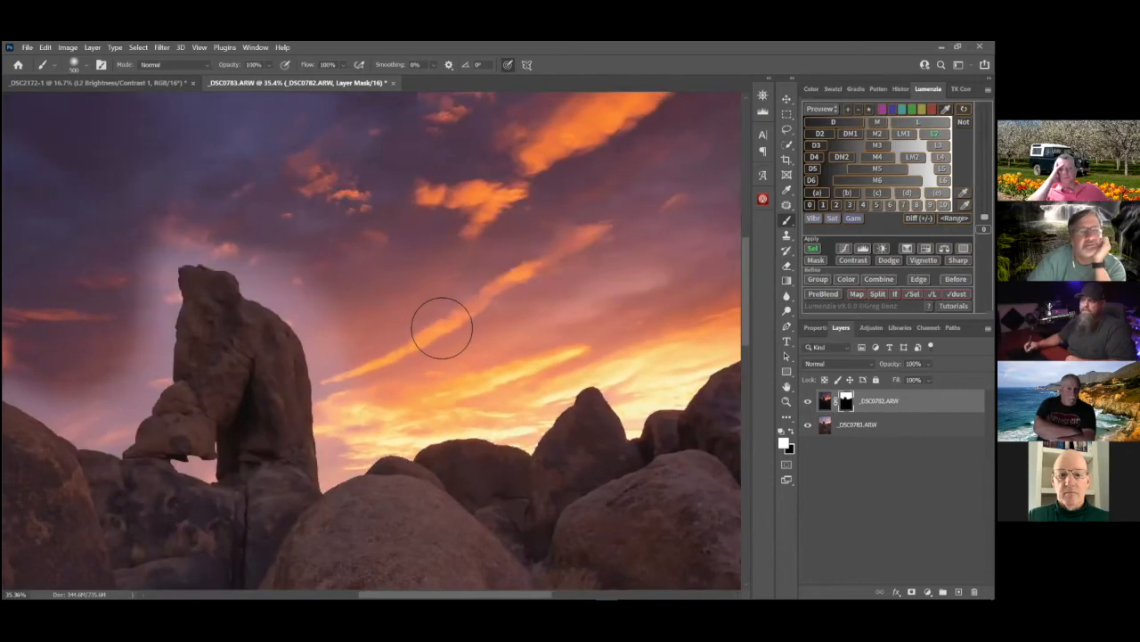
{"action": "scroll", "coordinate": [444, 327], "scroll_direction": "left", "scroll_amount": 5}
{"action": "scroll", "coordinate": [442, 327], "scroll_direction": "left", "scroll_amount": 3}
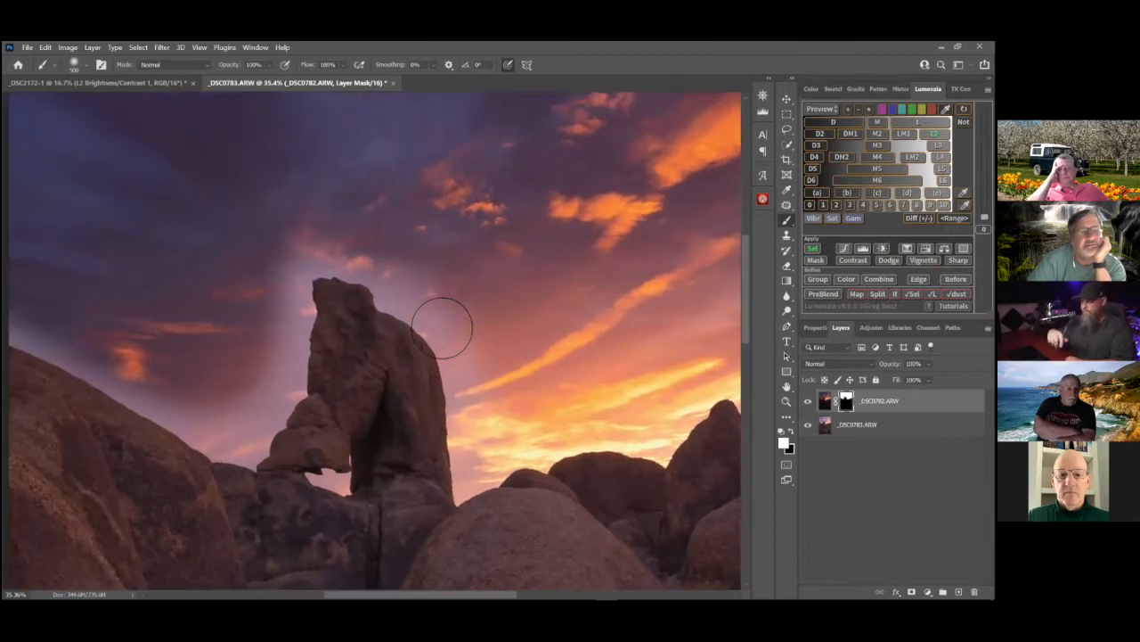
{"action": "left_click", "coordinate": [845, 402], "text": "ctrl"}
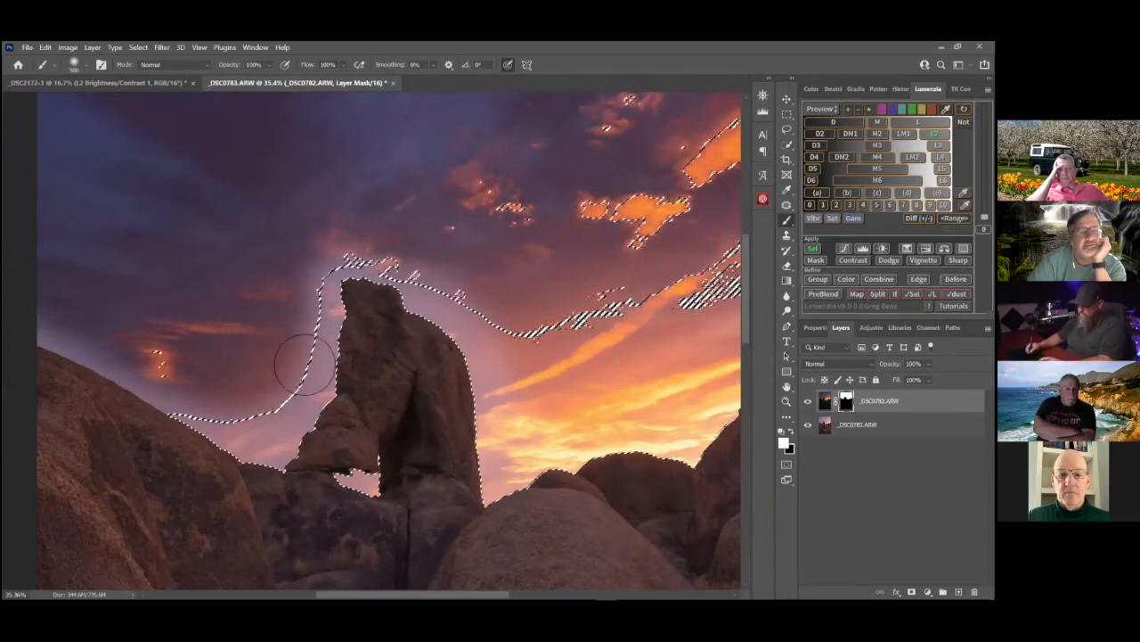
Paint white on the _DSC0782.ARW mask through the hidden selection, over the halo left of the arch, with brush size 800
{"action": "key", "text": "]"}
{"action": "key", "text": "]"}
{"action": "key", "text": "]"}
{"action": "key", "text": "ctrl+h"}
{"action": "scroll", "coordinate": [299, 379], "scroll_direction": "left", "scroll_amount": 2}
{"action": "scroll", "coordinate": [308, 392], "scroll_direction": "right", "scroll_amount": 1}
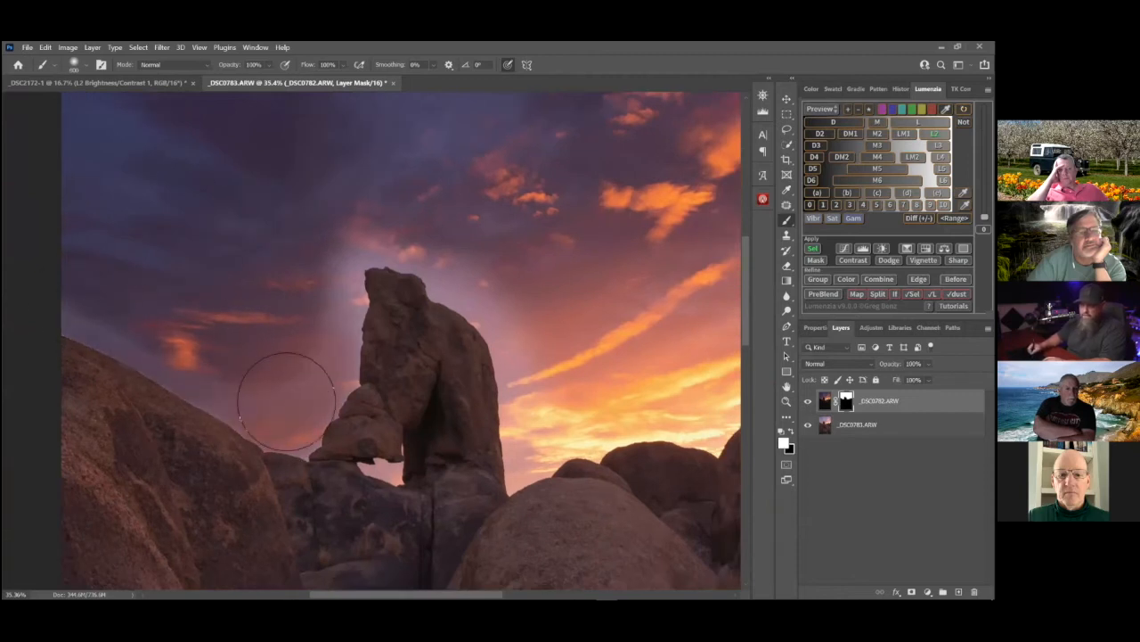
{"action": "left_click_drag", "start_coordinate": [329, 326], "coordinate": [300, 450]}
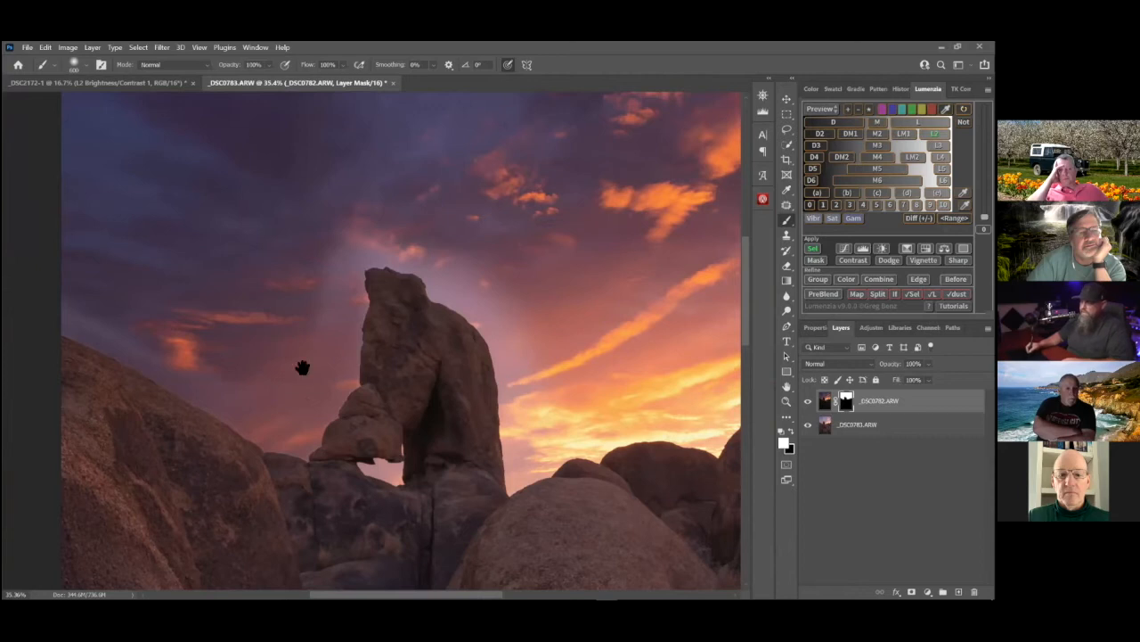
Paint white on the _DSC0782.ARW mask over the remaining halo above and beside the arch
{"action": "scroll", "coordinate": [440, 404], "scroll_direction": "right", "scroll_amount": 5}
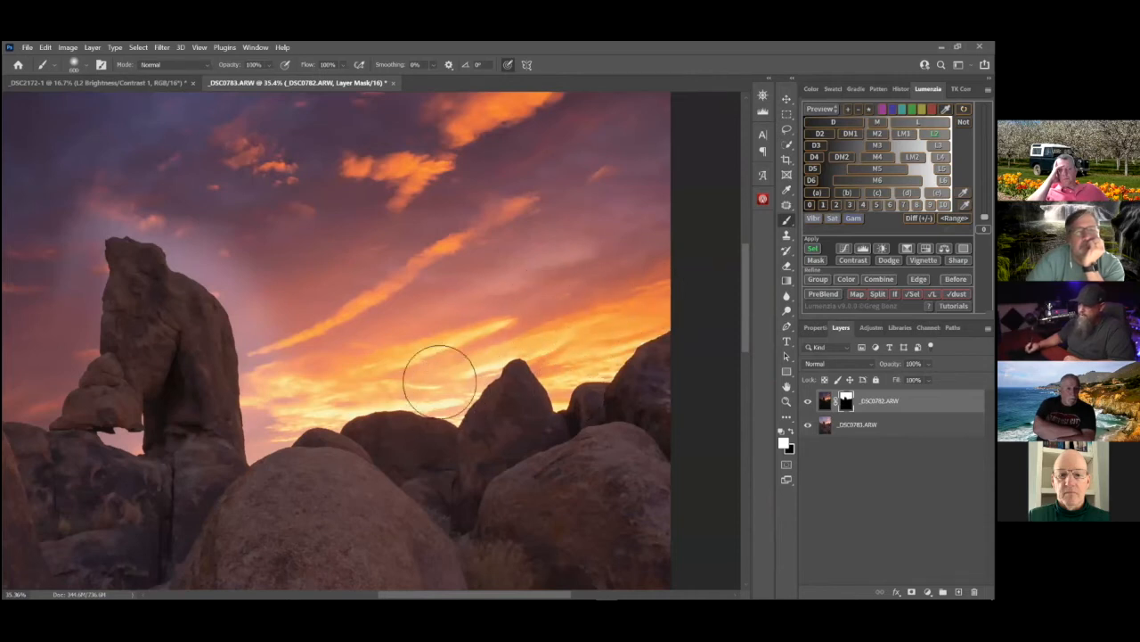
{"action": "key", "text": "space"}
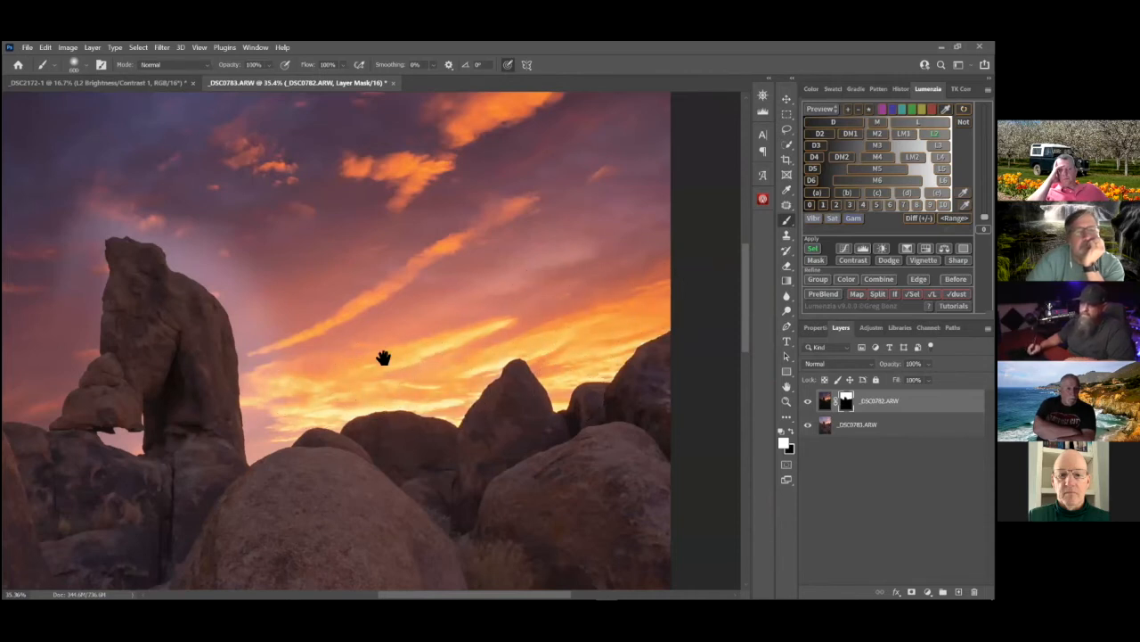
{"action": "left_click_drag", "start_coordinate": [487, 358], "coordinate": [590, 339]}
{"action": "left_click_drag", "start_coordinate": [254, 322], "coordinate": [375, 330]}
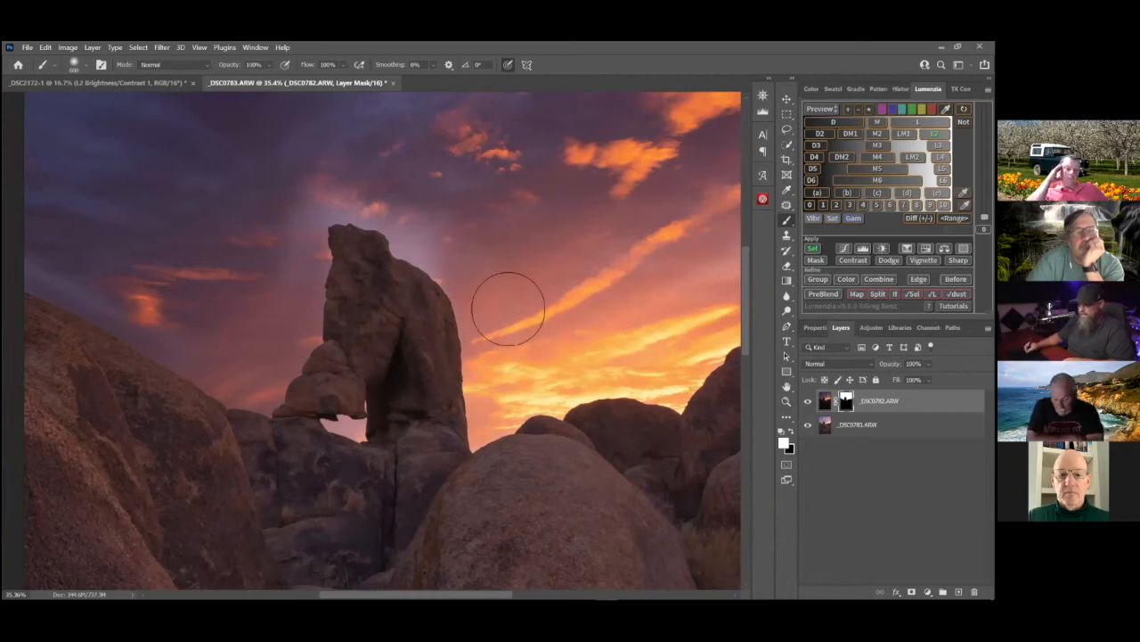
{"action": "left_click_drag", "start_coordinate": [419, 227], "coordinate": [501, 331]}
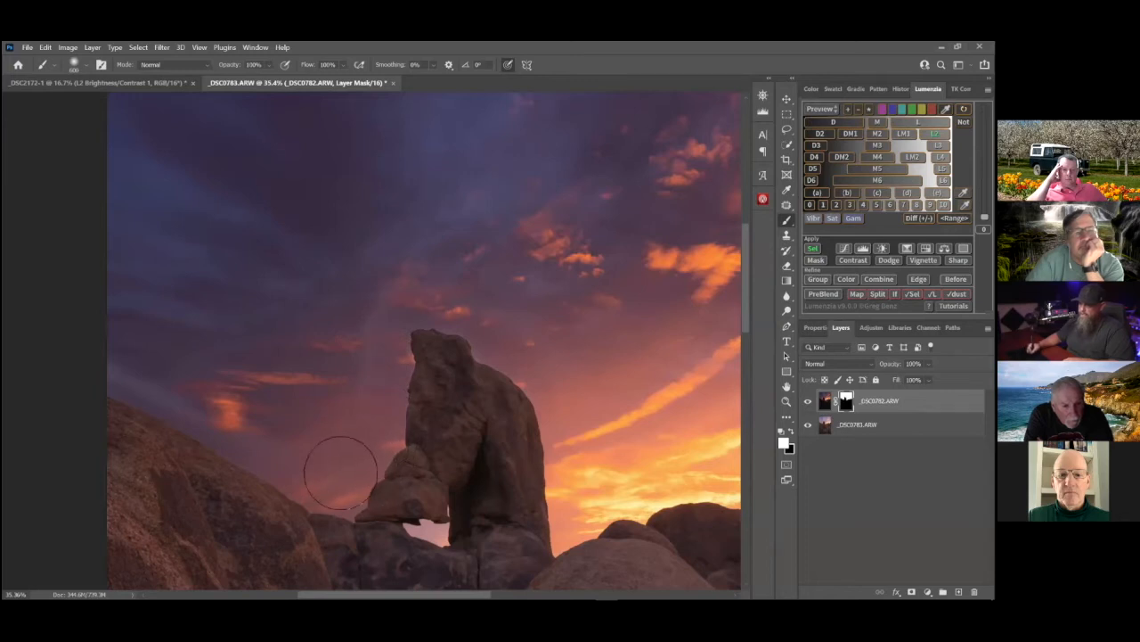
{"action": "left_click_drag", "start_coordinate": [393, 415], "coordinate": [457, 437]}
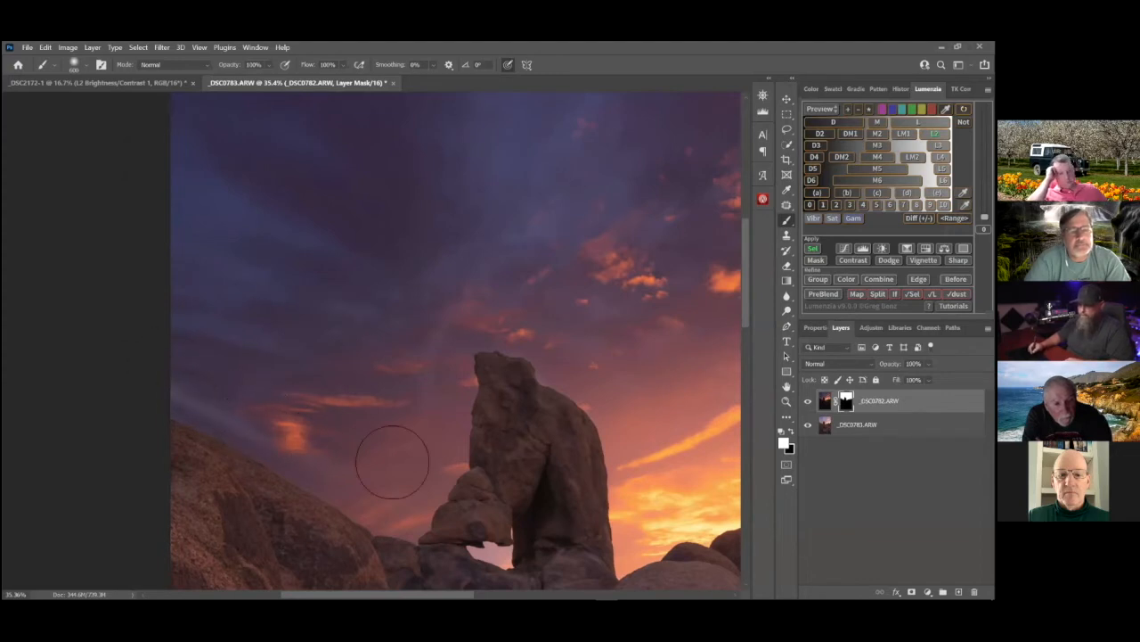
{"action": "left_click_drag", "start_coordinate": [412, 446], "coordinate": [324, 404]}
Paint white on the mask over the small sky opening beneath the arch with brush size 175
{"action": "left_click_drag", "start_coordinate": [368, 466], "coordinate": [398, 450]}
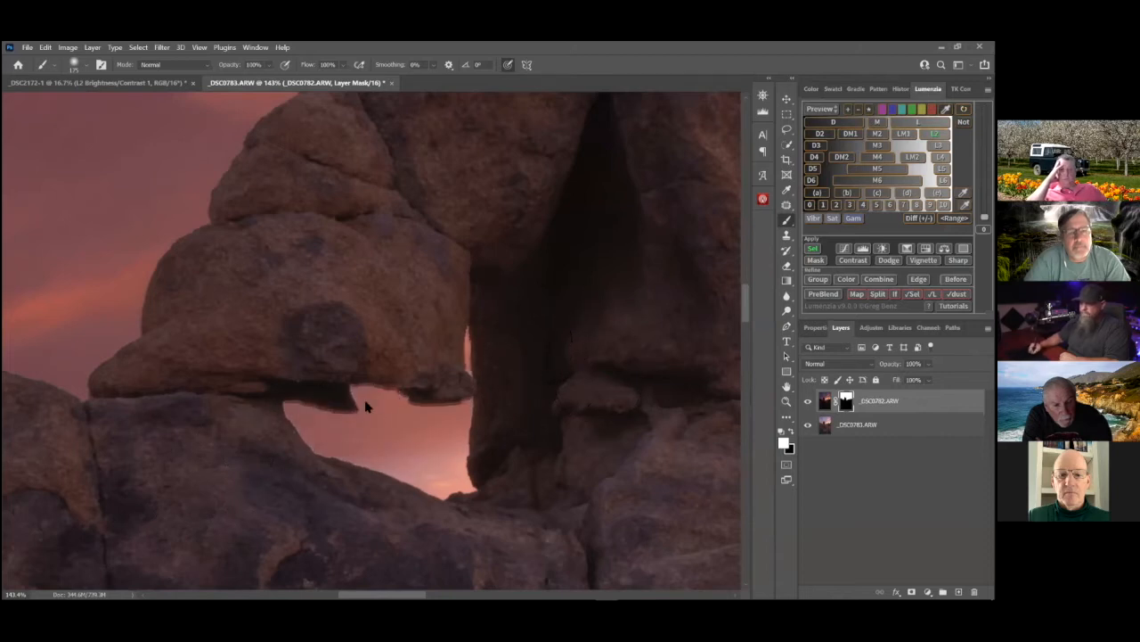
{"action": "mouse_move", "coordinate": [425, 456]}
{"action": "left_mouse_down"}
{"action": "mouse_move", "coordinate": [400, 501]}
{"action": "mouse_move", "coordinate": [454, 507]}
{"action": "mouse_move", "coordinate": [363, 434]}
{"action": "left_mouse_up"}
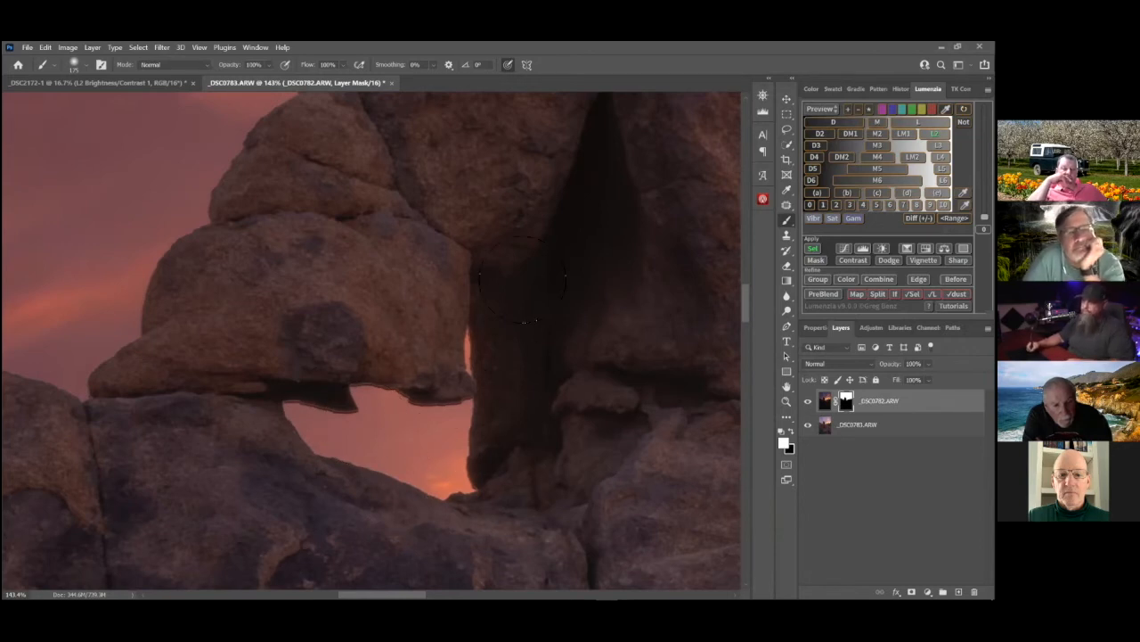
{"action": "left_click_drag", "start_coordinate": [224, 403], "coordinate": [212, 403]}
Examine the blend up close along the arch's edges, from the small opening up to the peak and surrounding sky
{"action": "mouse_move", "coordinate": [538, 461]}
{"action": "left_mouse_down"}
{"action": "mouse_move", "coordinate": [494, 466]}
{"action": "mouse_move", "coordinate": [376, 422]}
{"action": "left_mouse_up"}
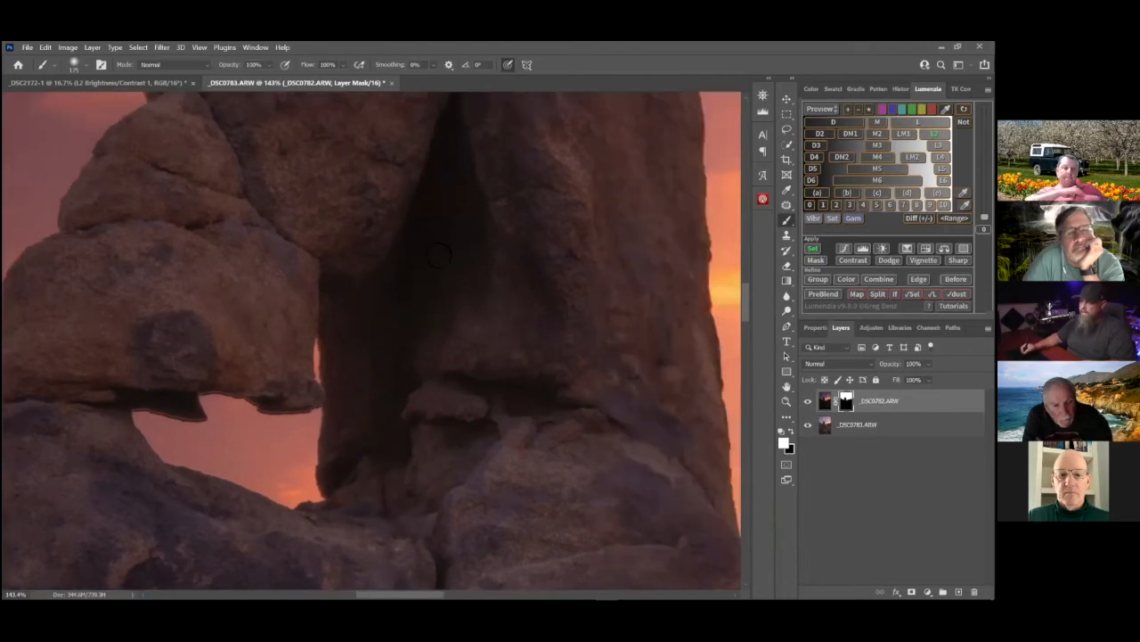
{"action": "left_click_drag", "start_coordinate": [439, 256], "coordinate": [196, 267]}
{"action": "left_click_drag", "start_coordinate": [454, 321], "coordinate": [398, 314]}
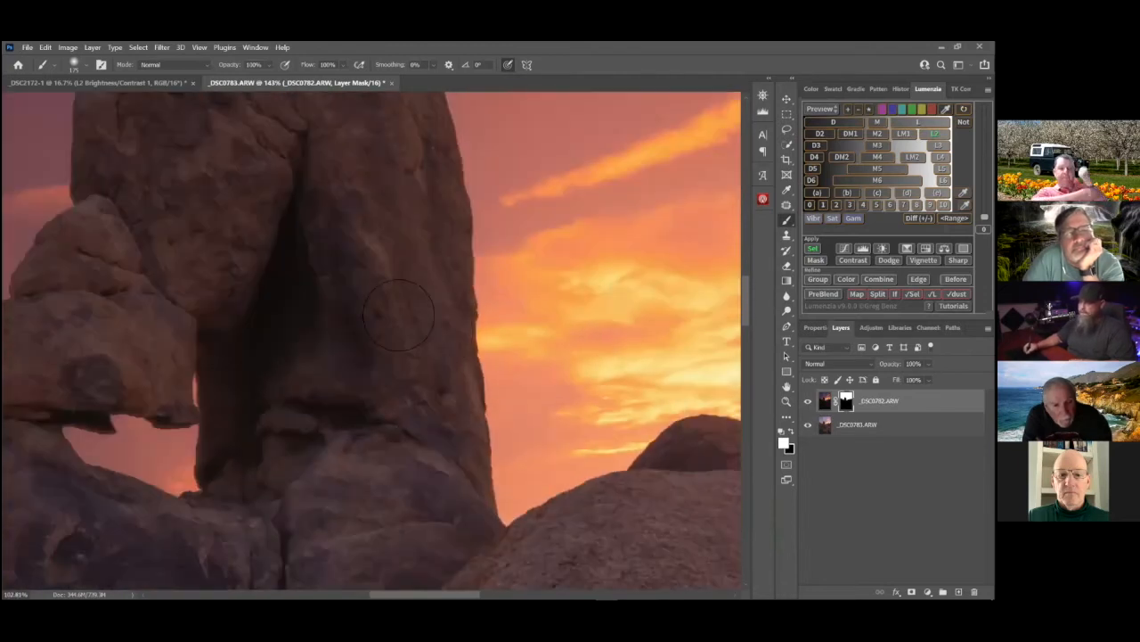
{"action": "left_click_drag", "start_coordinate": [500, 435], "coordinate": [450, 334]}
{"action": "left_click_drag", "start_coordinate": [391, 291], "coordinate": [408, 241]}
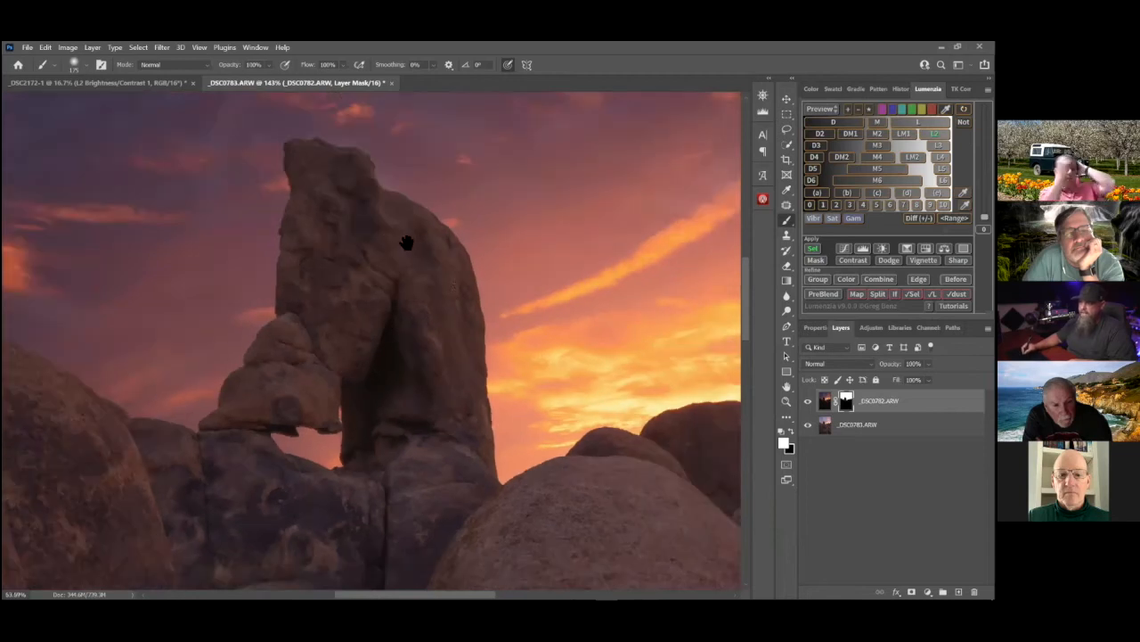
{"action": "left_click_drag", "start_coordinate": [501, 305], "coordinate": [316, 237]}
{"action": "left_click_drag", "start_coordinate": [426, 244], "coordinate": [306, 241]}
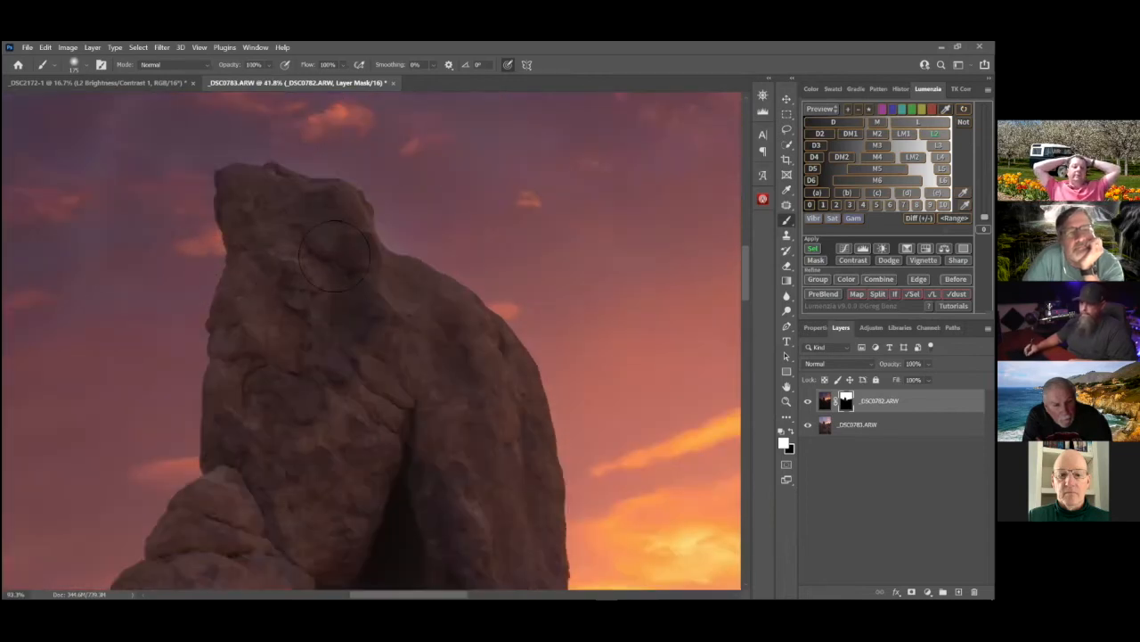
{"action": "left_click_drag", "start_coordinate": [494, 302], "coordinate": [595, 411]}
{"action": "left_click_drag", "start_coordinate": [482, 236], "coordinate": [514, 234]}
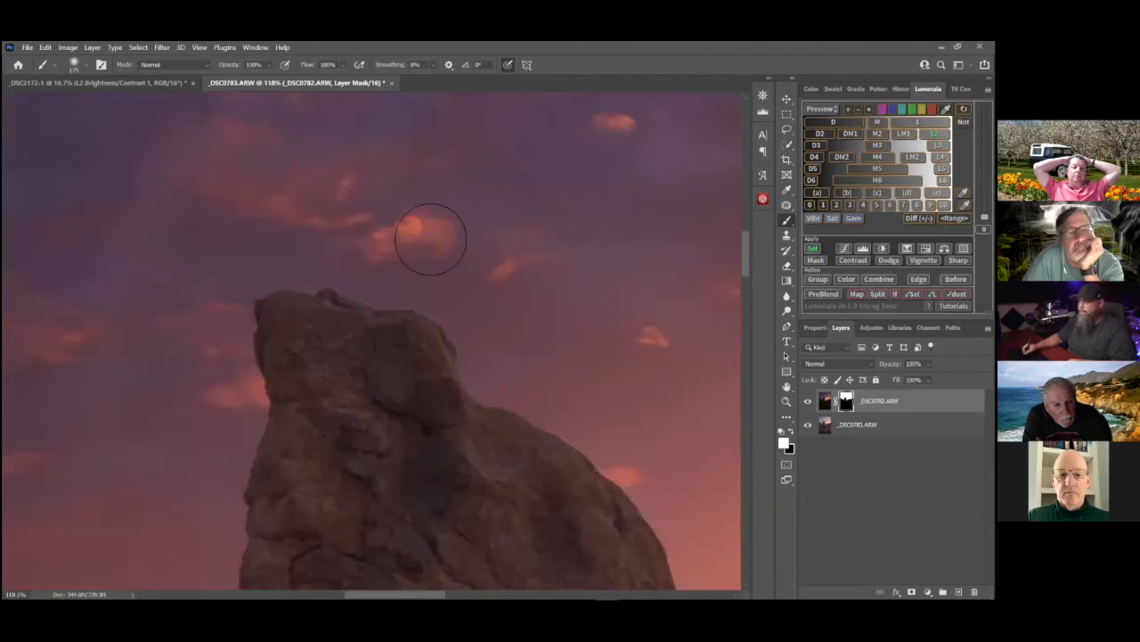
{"action": "left_click_drag", "start_coordinate": [324, 238], "coordinate": [496, 223]}
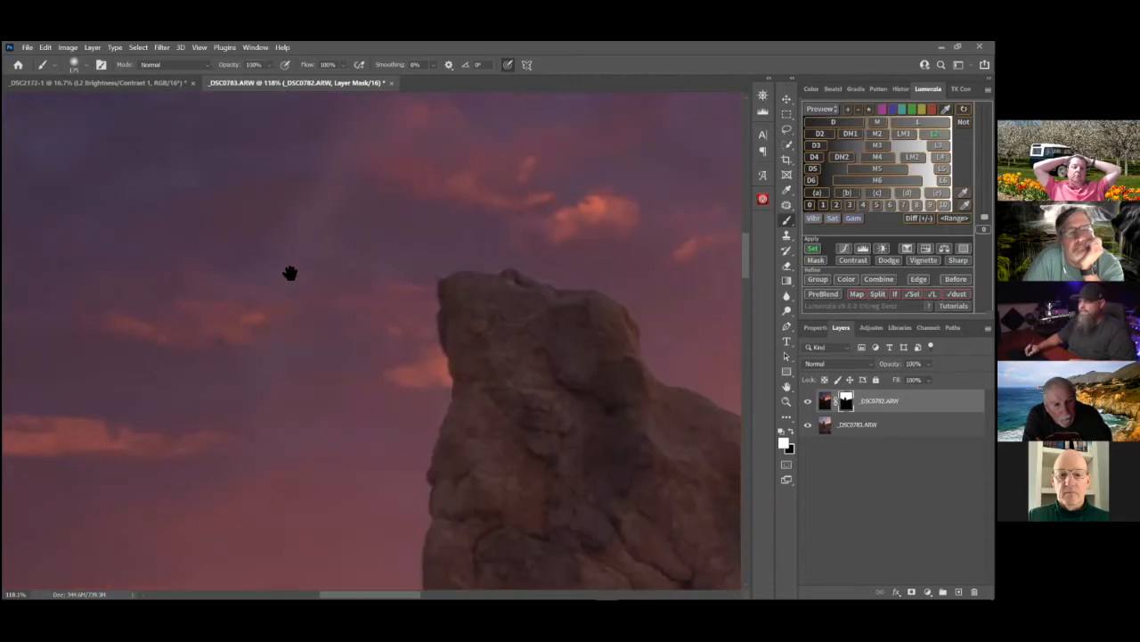
{"action": "left_click_drag", "start_coordinate": [713, 360], "coordinate": [439, 356]}
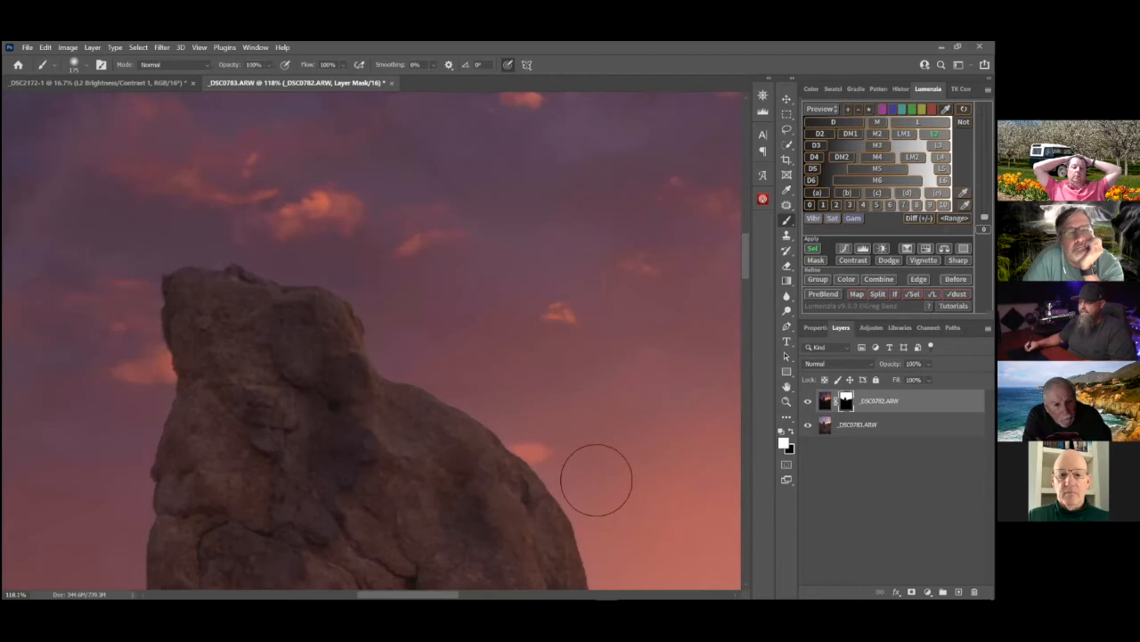
{"action": "left_click_drag", "start_coordinate": [373, 310], "coordinate": [255, 210]}
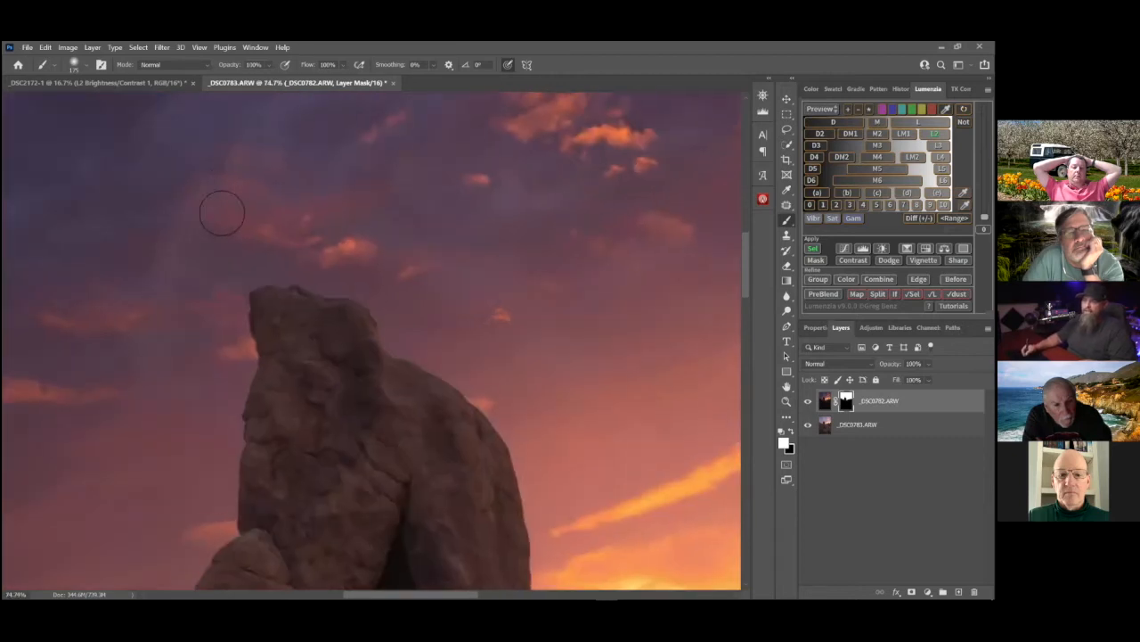
Enlarge the brush to 300 and examine the sky between the arch and the sloping boulder for uneven blending
{"action": "key", "text": "]"}
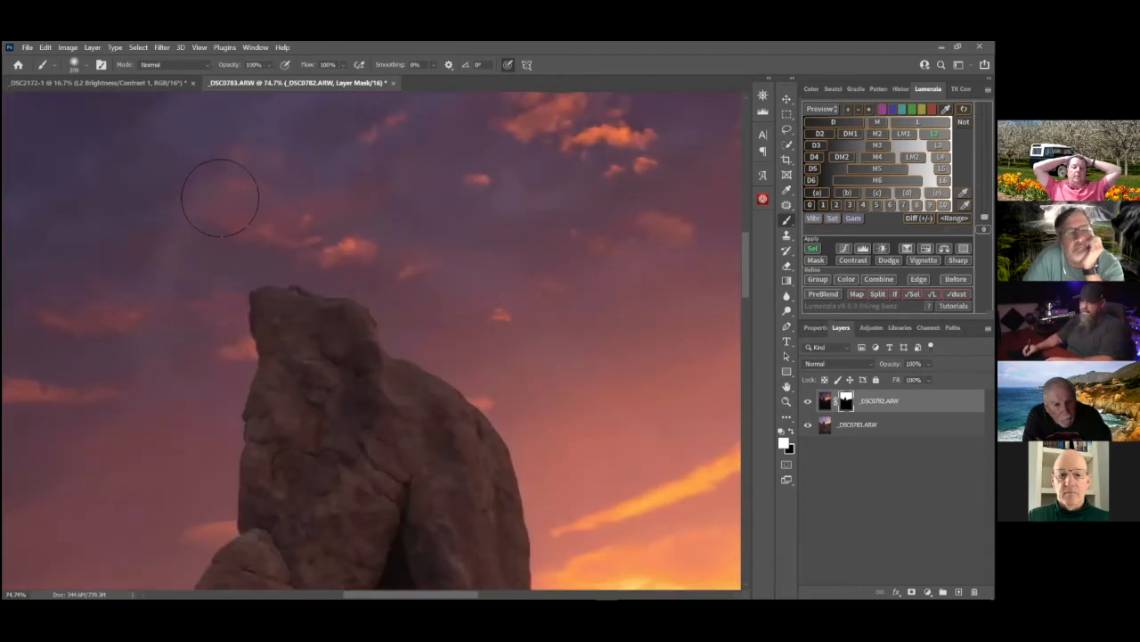
{"action": "left_click_drag", "start_coordinate": [209, 390], "coordinate": [269, 235]}
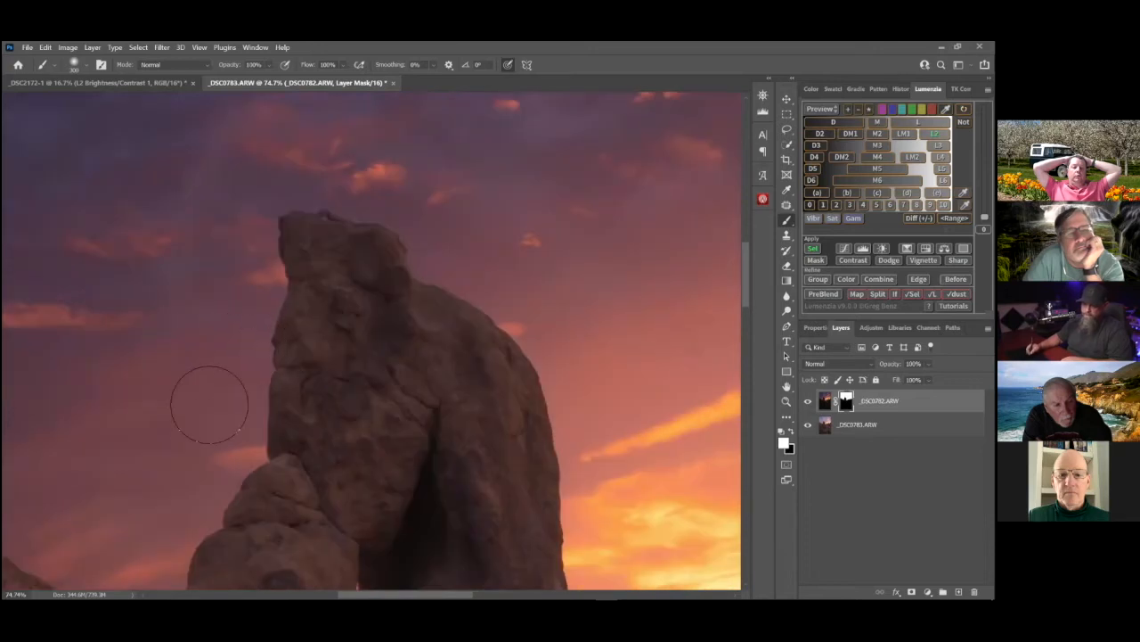
{"action": "left_click_drag", "start_coordinate": [433, 381], "coordinate": [485, 241]}
{"action": "left_click_drag", "start_coordinate": [235, 265], "coordinate": [444, 305]}
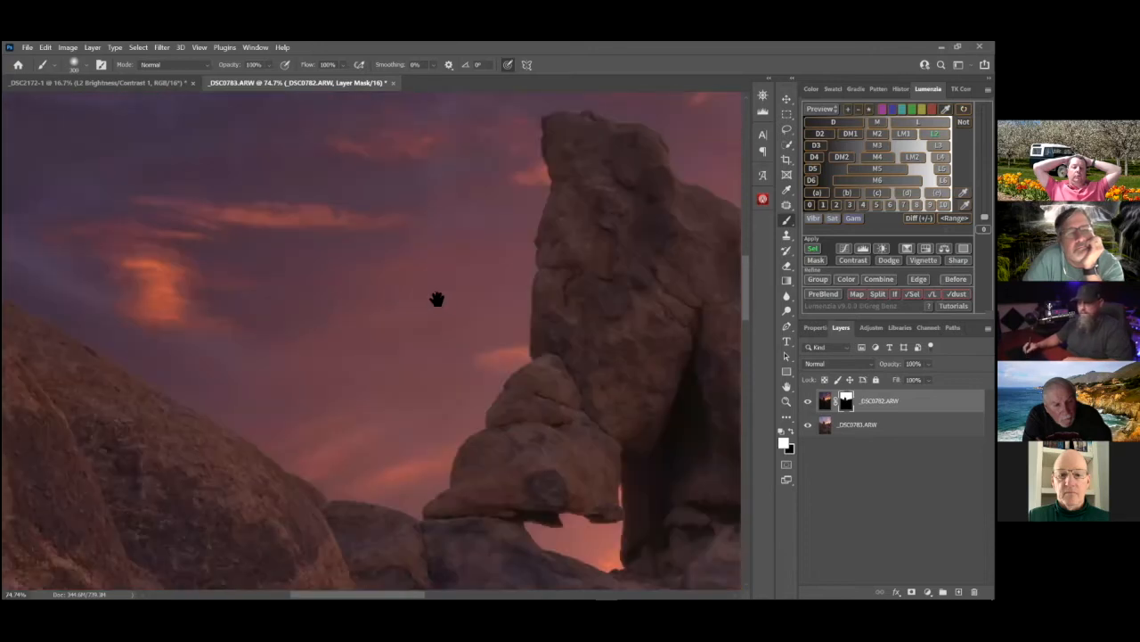
{"action": "left_click_drag", "start_coordinate": [253, 403], "coordinate": [307, 403]}
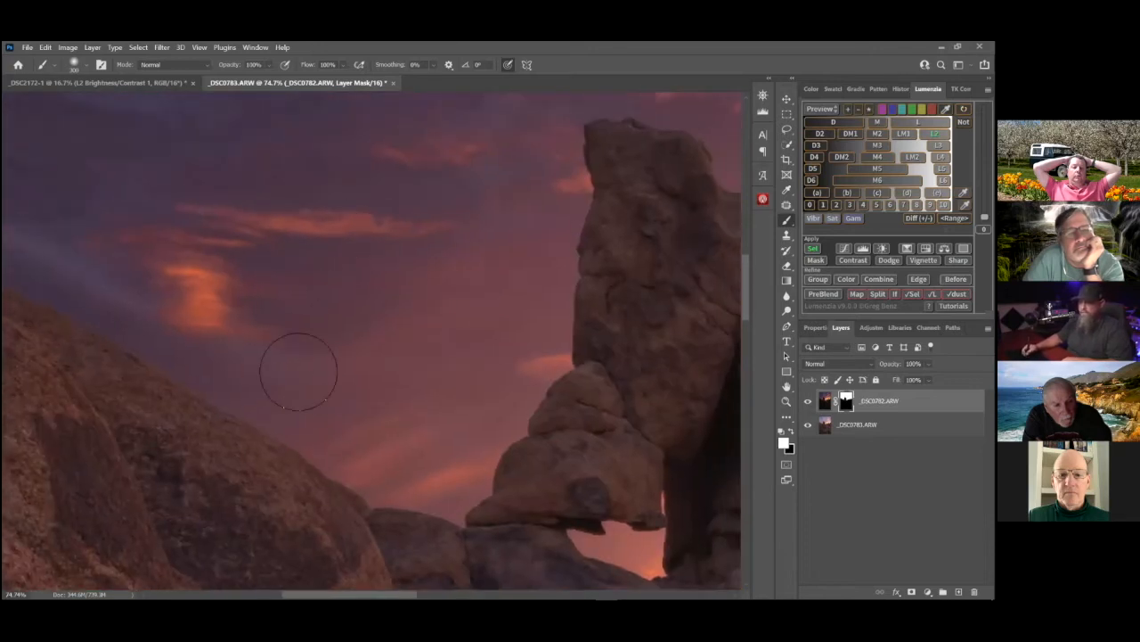
{"action": "left_click_drag", "start_coordinate": [463, 270], "coordinate": [299, 357]}
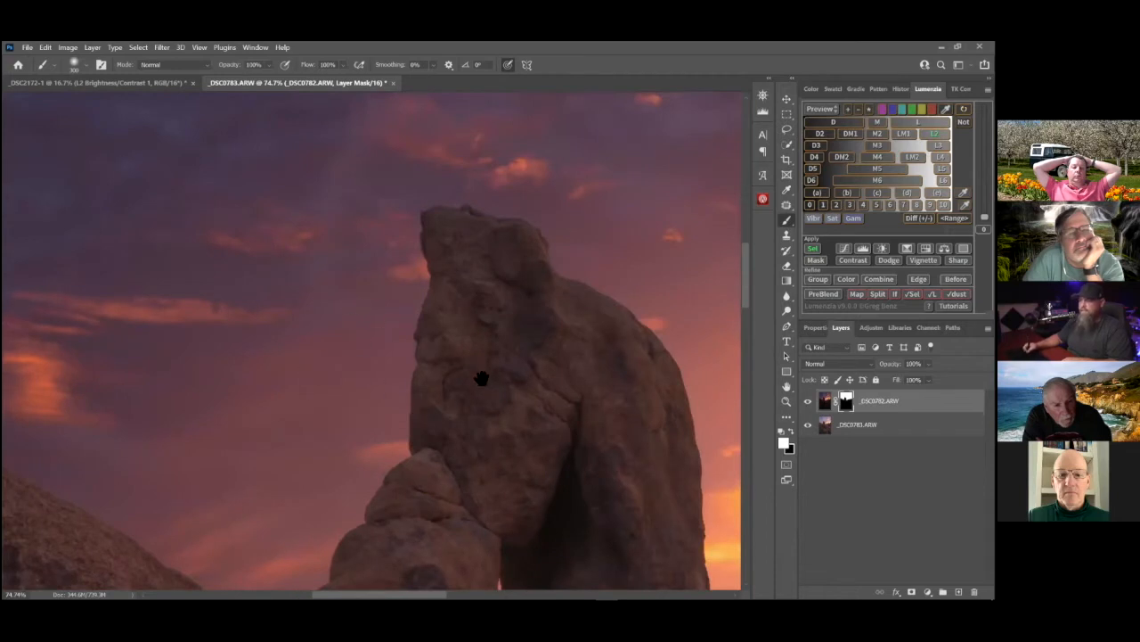
{"action": "left_click_drag", "start_coordinate": [524, 175], "coordinate": [649, 227]}
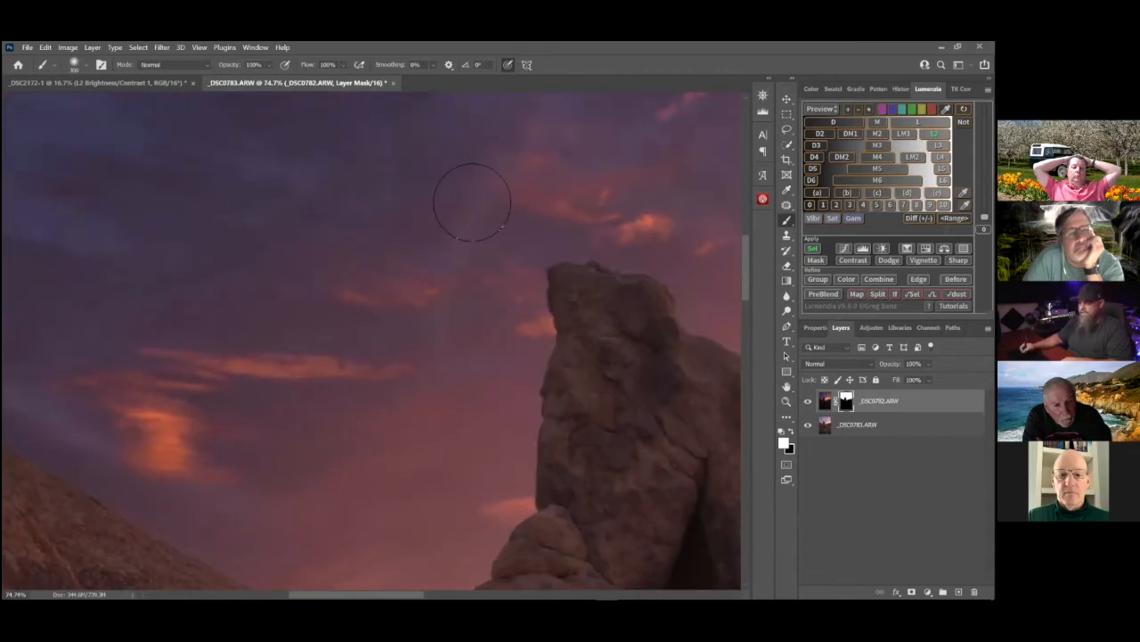
{"action": "left_click_drag", "start_coordinate": [287, 416], "coordinate": [496, 389]}
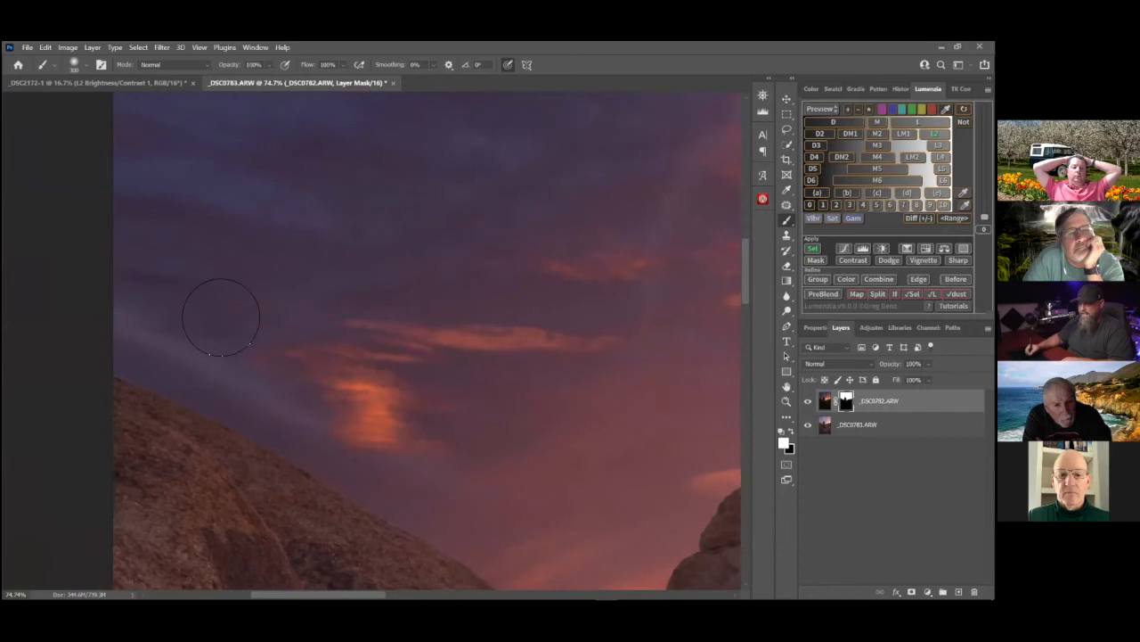
{"action": "left_click_drag", "start_coordinate": [396, 325], "coordinate": [172, 277]}
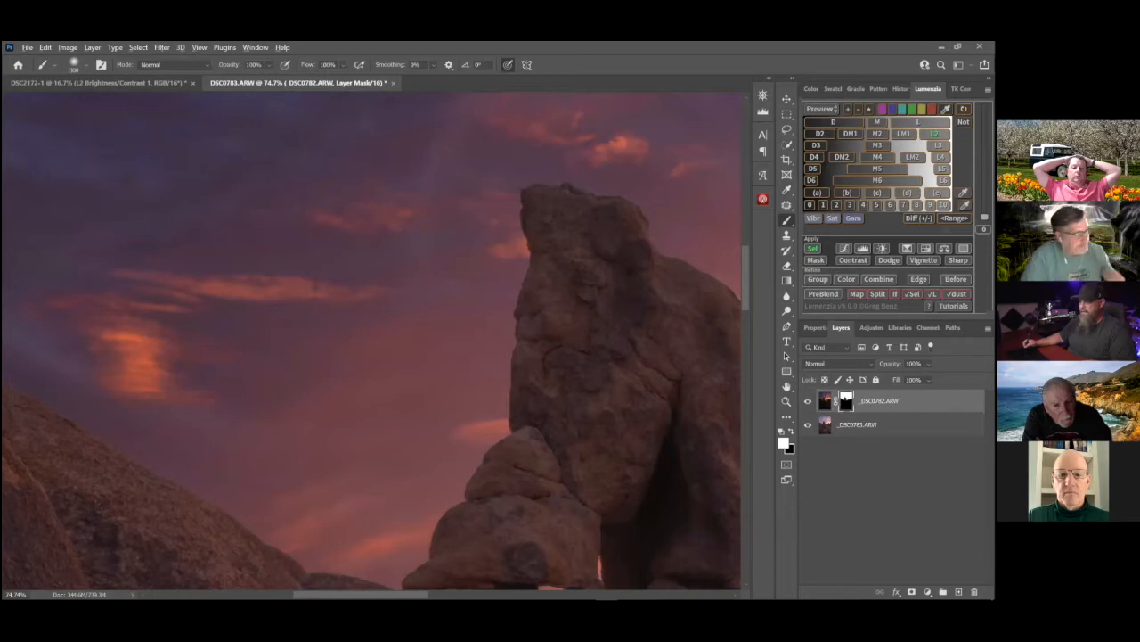
Display the _DSC0782.ARW layer mask on its own and check the sky on both sides of the arch for grey patches
{"action": "left_click", "coordinate": [847, 401], "text": "alt"}
{"action": "left_click_drag", "start_coordinate": [382, 426], "coordinate": [590, 434]}
{"action": "left_click_drag", "start_coordinate": [388, 382], "coordinate": [439, 377]}
{"action": "left_click_drag", "start_coordinate": [625, 390], "coordinate": [562, 371]}
{"action": "left_click_drag", "start_coordinate": [657, 366], "coordinate": [385, 390]}
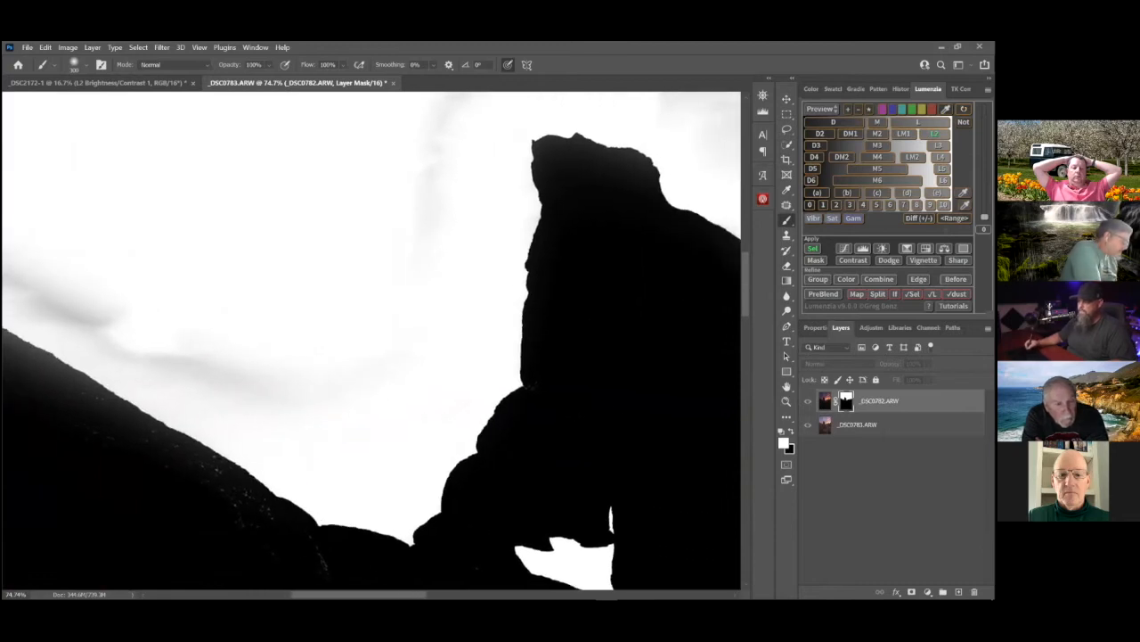
{"action": "left_click_drag", "start_coordinate": [608, 379], "coordinate": [576, 409]}
{"action": "left_click_drag", "start_coordinate": [382, 256], "coordinate": [590, 272]}
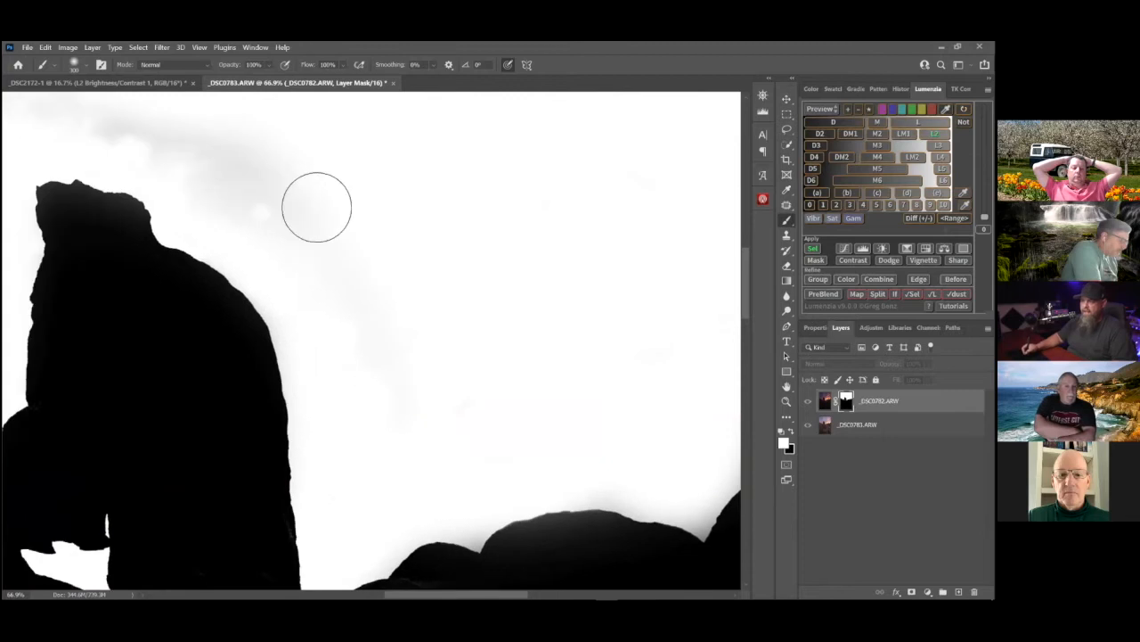
Examine the displayed mask across the whole skyline, checking the grey bands around the arch and the boulder edges
{"action": "left_click_drag", "start_coordinate": [288, 167], "coordinate": [347, 173]}
{"action": "left_click_drag", "start_coordinate": [374, 251], "coordinate": [479, 300]}
{"action": "left_click_drag", "start_coordinate": [159, 396], "coordinate": [341, 266]}
{"action": "left_click_drag", "start_coordinate": [315, 422], "coordinate": [502, 321]}
{"action": "left_click_drag", "start_coordinate": [148, 236], "coordinate": [270, 309]}
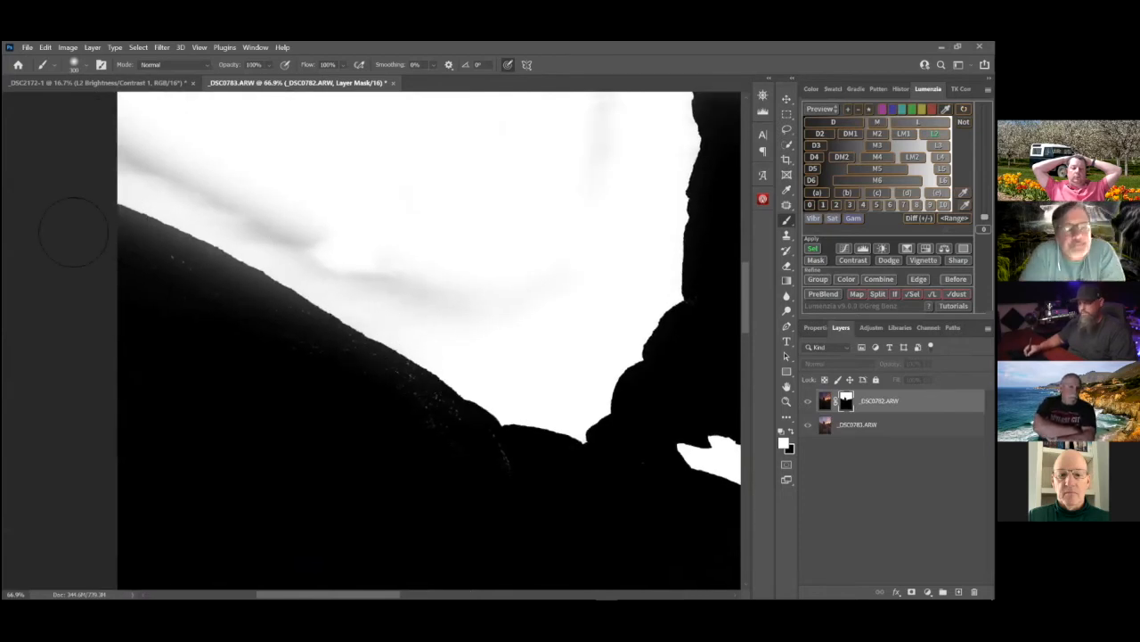
{"action": "left_click_drag", "start_coordinate": [419, 180], "coordinate": [356, 237]}
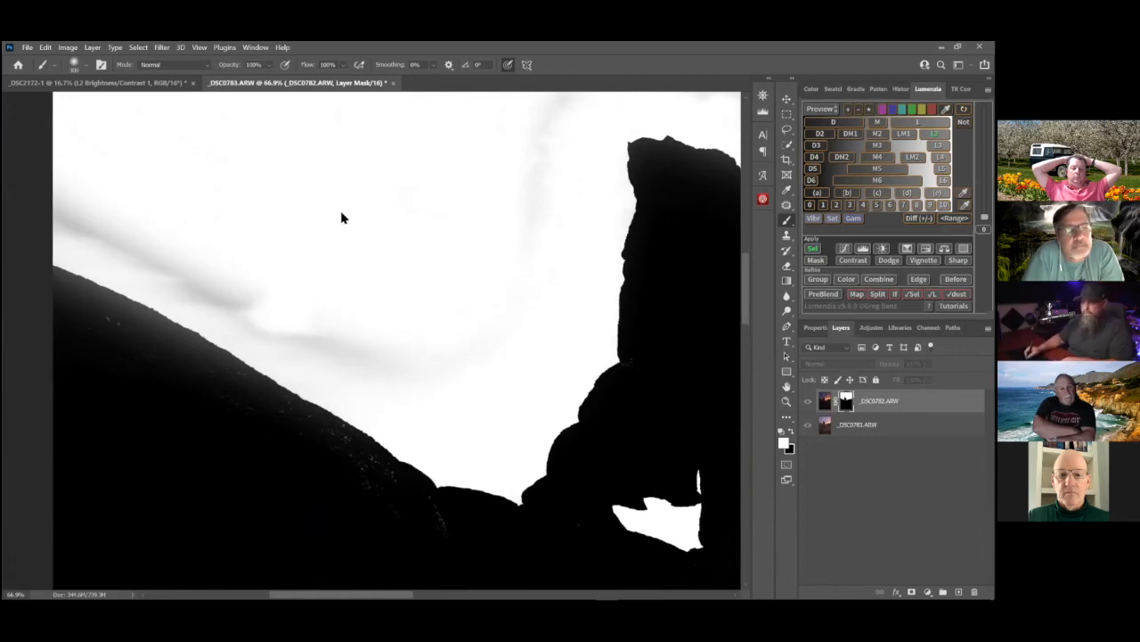
{"action": "left_click_drag", "start_coordinate": [532, 179], "coordinate": [369, 280]}
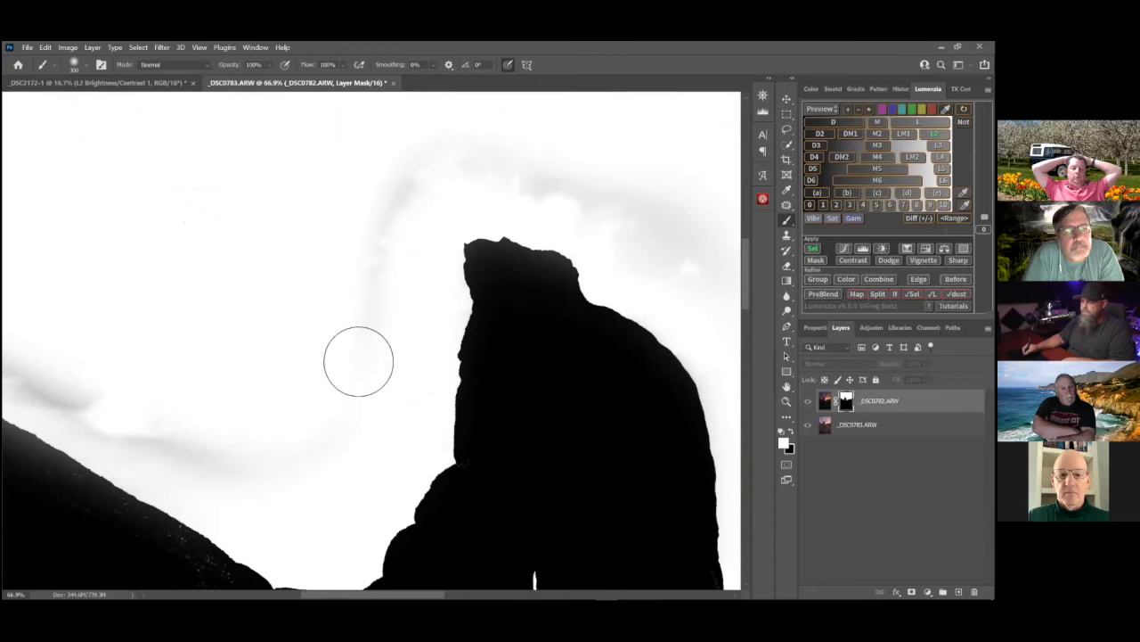
{"action": "left_click_drag", "start_coordinate": [444, 332], "coordinate": [542, 326]}
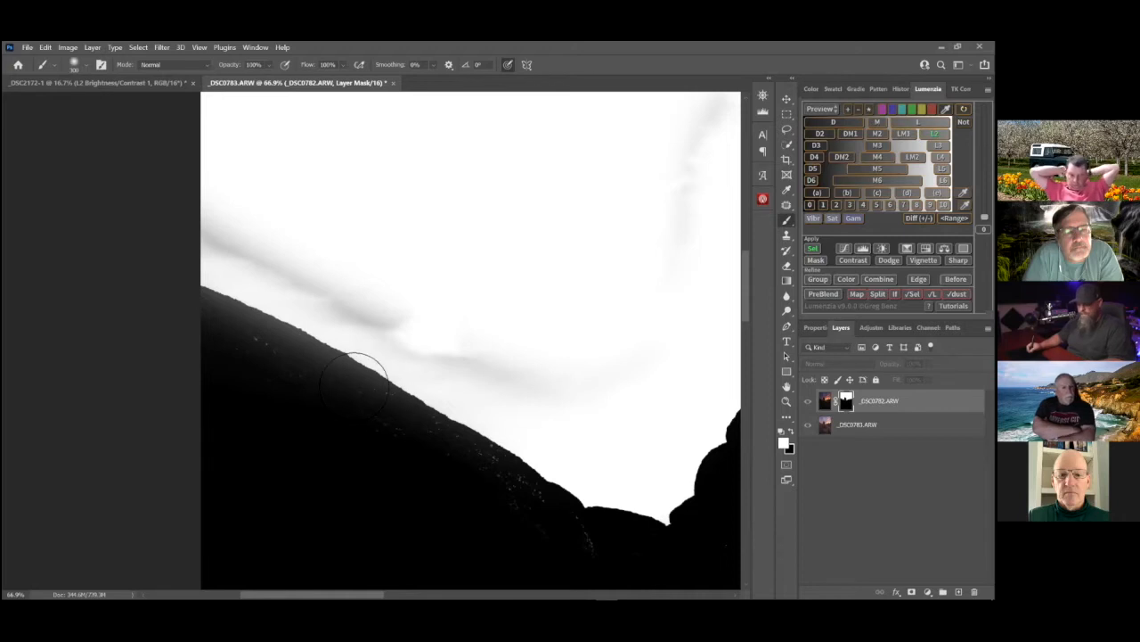
{"action": "left_click_drag", "start_coordinate": [331, 352], "coordinate": [191, 354]}
{"action": "left_click_drag", "start_coordinate": [580, 346], "coordinate": [169, 337]}
{"action": "mouse_move", "coordinate": [580, 411]}
{"action": "left_mouse_down"}
{"action": "mouse_move", "coordinate": [516, 422]}
{"action": "mouse_move", "coordinate": [514, 387]}
{"action": "left_mouse_up"}
{"action": "mouse_move", "coordinate": [591, 367]}
{"action": "left_mouse_down"}
{"action": "mouse_move", "coordinate": [504, 427]}
{"action": "mouse_move", "coordinate": [455, 480]}
{"action": "mouse_move", "coordinate": [368, 463]}
{"action": "mouse_move", "coordinate": [481, 473]}
{"action": "left_mouse_up"}
{"action": "left_click_drag", "start_coordinate": [391, 386], "coordinate": [573, 438]}
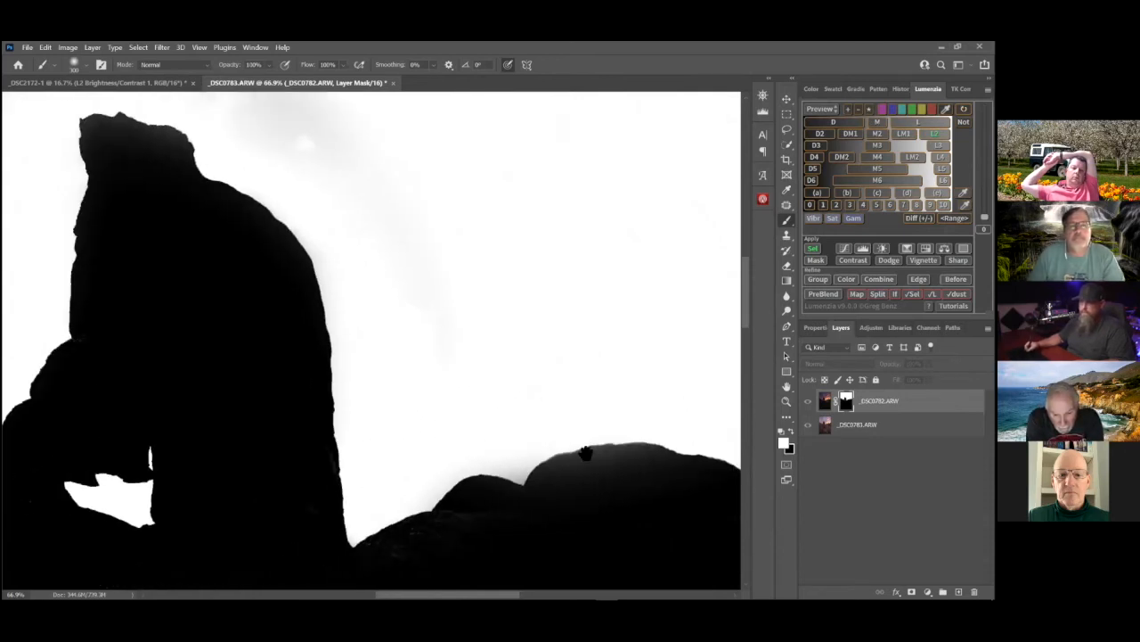
{"action": "mouse_move", "coordinate": [519, 332]}
{"action": "left_mouse_down"}
{"action": "mouse_move", "coordinate": [550, 387]}
{"action": "mouse_move", "coordinate": [575, 401]}
{"action": "left_mouse_up"}
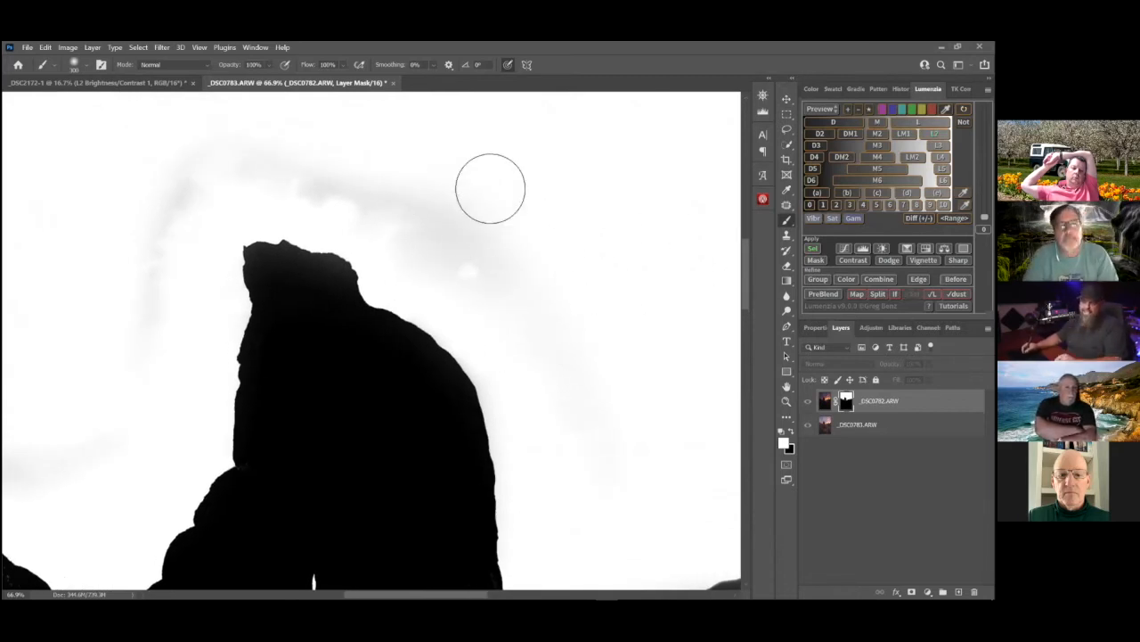
Clear the selection and paint white over the grey bands in the mask's sky around the arch with brush size 400
{"action": "key", "text": "bracketright"}
{"action": "key", "text": "bracketright"}
{"action": "mouse_move", "coordinate": [489, 262]}
{"action": "left_mouse_down"}
{"action": "mouse_move", "coordinate": [554, 319]}
{"action": "mouse_move", "coordinate": [564, 313]}
{"action": "mouse_move", "coordinate": [283, 213]}
{"action": "mouse_move", "coordinate": [215, 253]}
{"action": "mouse_move", "coordinate": [203, 302]}
{"action": "left_mouse_up"}
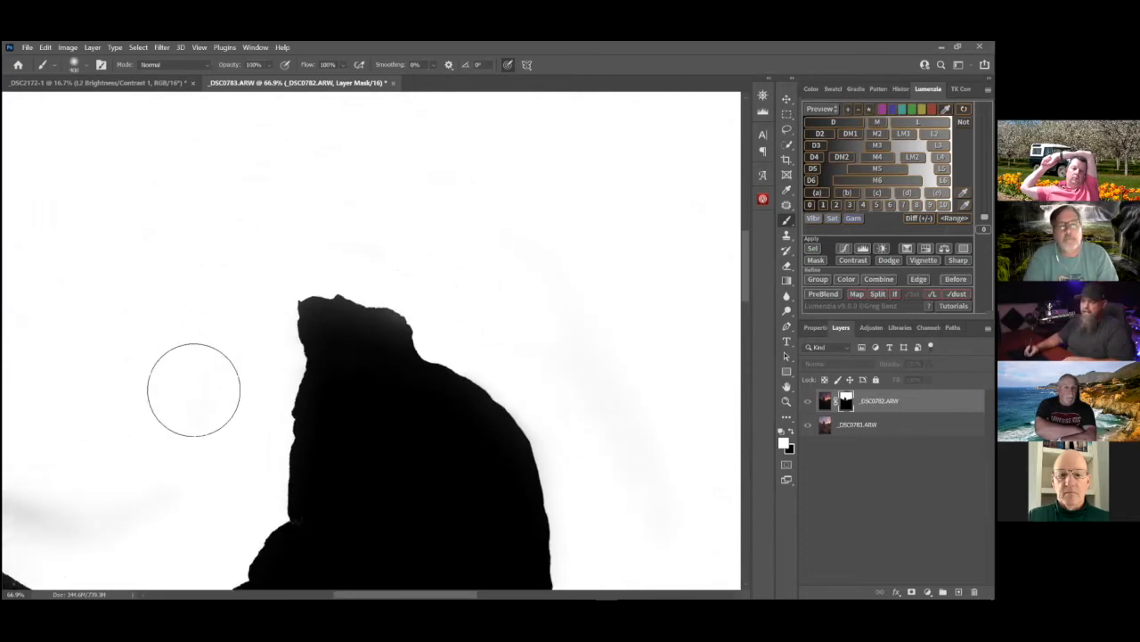
{"action": "mouse_move", "coordinate": [353, 324]}
{"action": "left_mouse_down"}
{"action": "mouse_move", "coordinate": [422, 290]}
{"action": "mouse_move", "coordinate": [558, 292]}
{"action": "mouse_move", "coordinate": [580, 312]}
{"action": "left_mouse_up"}
{"action": "mouse_move", "coordinate": [560, 377]}
{"action": "left_mouse_down"}
{"action": "mouse_move", "coordinate": [463, 401]}
{"action": "mouse_move", "coordinate": [344, 361]}
{"action": "mouse_move", "coordinate": [178, 254]}
{"action": "mouse_move", "coordinate": [267, 295]}
{"action": "left_mouse_up"}
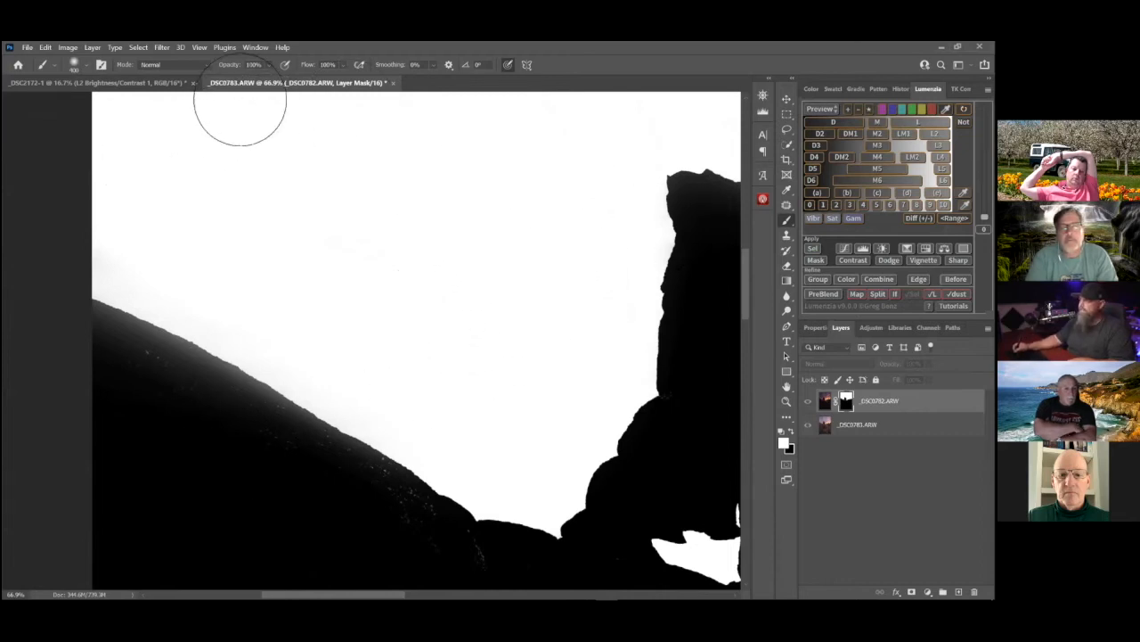
Swap the paint colour to black and paint out the stray light specks inside the sloping boulder on the mask
{"action": "left_click_drag", "start_coordinate": [417, 353], "coordinate": [466, 245]}
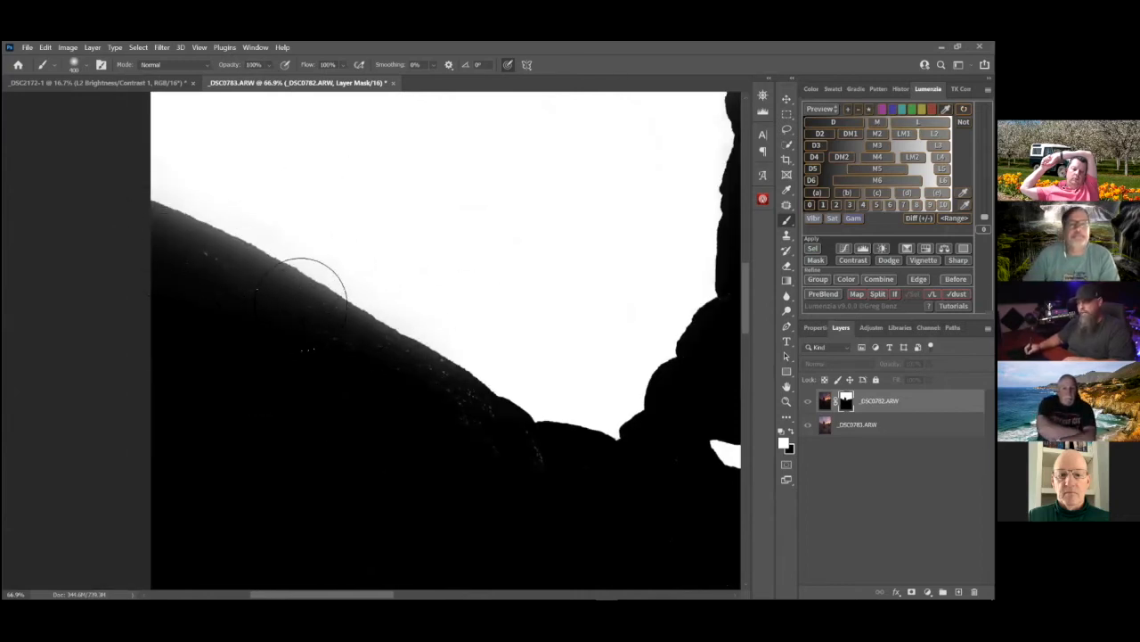
{"action": "key", "text": "x"}
{"action": "left_click_drag", "start_coordinate": [252, 316], "coordinate": [116, 275]}
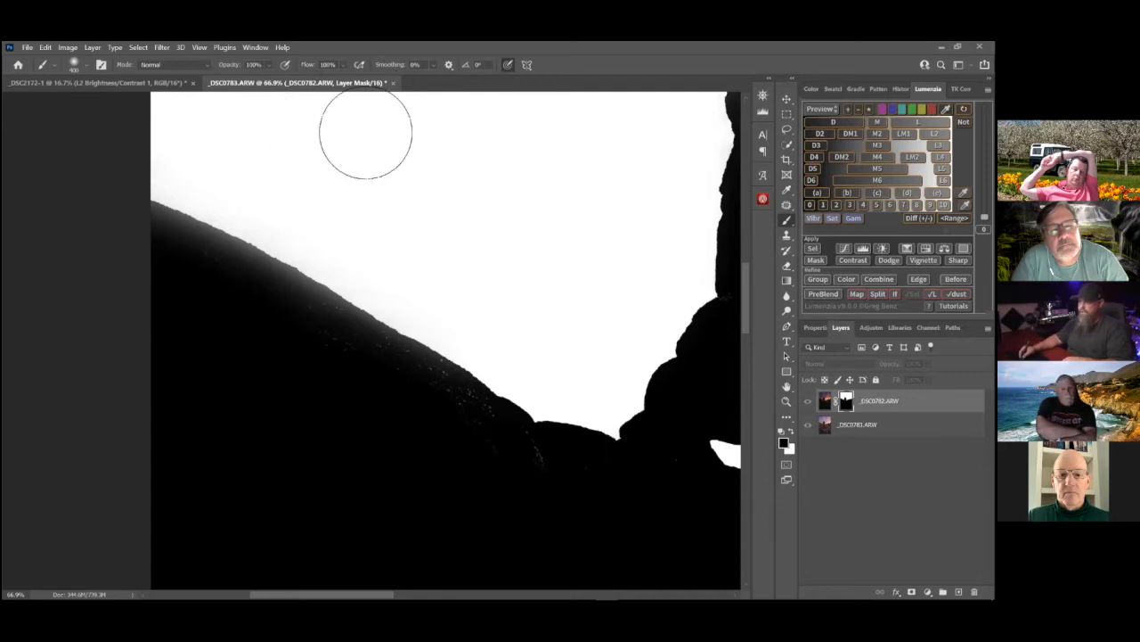
Set the brush mode to Overlay and paint black along the sloping boulder's edge to darken its remaining grey tones
{"action": "left_click", "coordinate": [202, 67]}
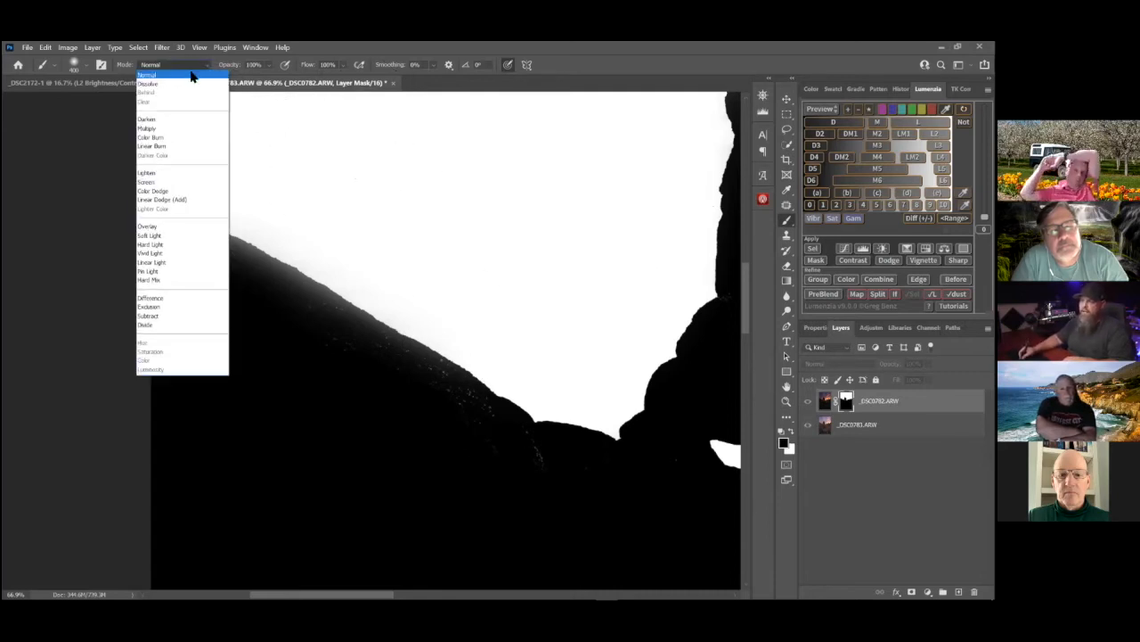
{"action": "left_click", "coordinate": [156, 229]}
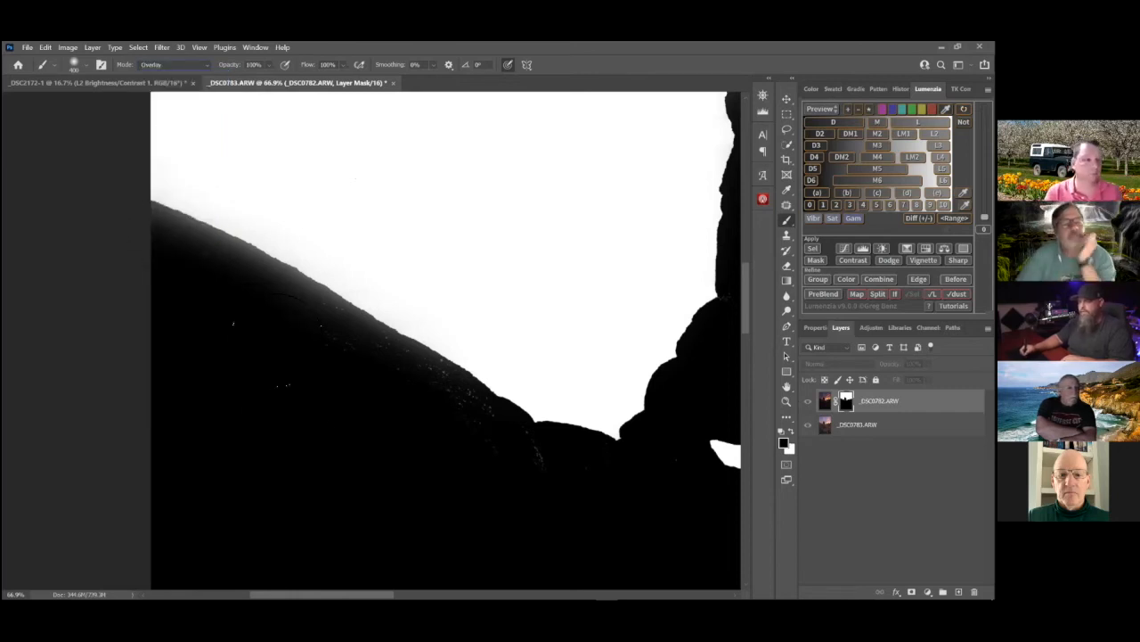
{"action": "mouse_move", "coordinate": [218, 252]}
{"action": "left_mouse_down"}
{"action": "mouse_move", "coordinate": [213, 240]}
{"action": "mouse_move", "coordinate": [410, 334]}
{"action": "mouse_move", "coordinate": [490, 389]}
{"action": "left_mouse_up"}
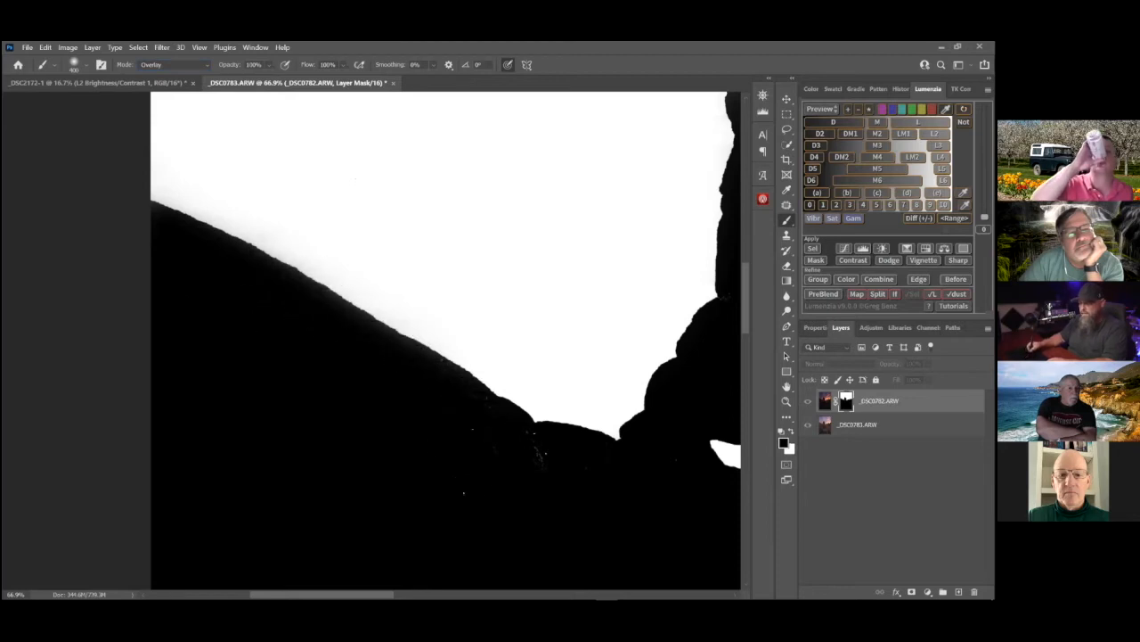
Check the mask around the arch, return to the _DSC0782.ARW image view and examine the blend along the skyline
{"action": "left_click_drag", "start_coordinate": [664, 401], "coordinate": [321, 401]}
{"action": "scroll", "coordinate": [539, 450], "scroll_direction": "down", "scroll_amount": 2}
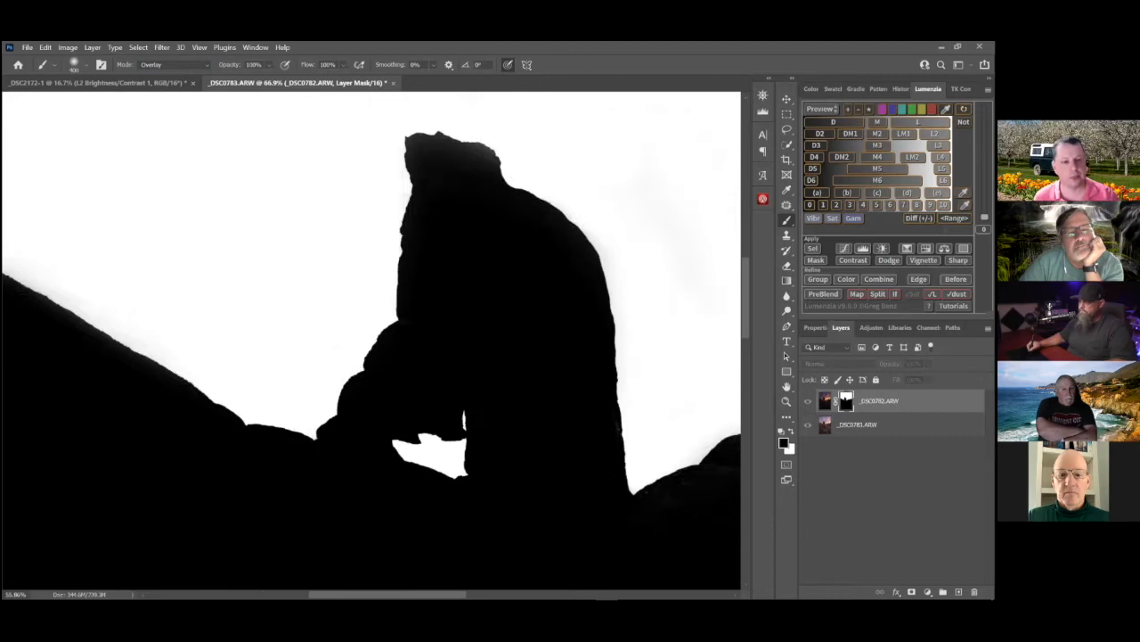
{"action": "scroll", "coordinate": [541, 437], "scroll_direction": "down", "scroll_amount": 3}
{"action": "left_click", "coordinate": [824, 403]}
{"action": "mouse_move", "coordinate": [548, 399]}
{"action": "left_mouse_down"}
{"action": "mouse_move", "coordinate": [399, 394]}
{"action": "mouse_move", "coordinate": [486, 395]}
{"action": "mouse_move", "coordinate": [403, 411]}
{"action": "left_mouse_up"}
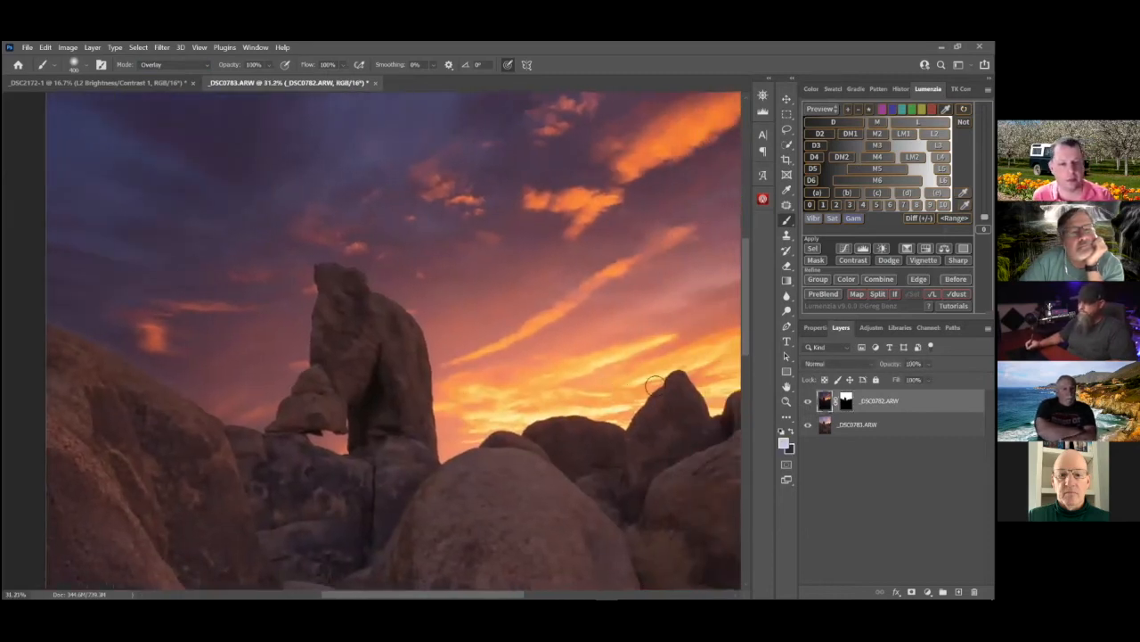
{"action": "scroll", "coordinate": [403, 411], "scroll_direction": "down", "scroll_amount": 2}
{"action": "scroll", "coordinate": [503, 404], "scroll_direction": "up", "scroll_amount": 3}
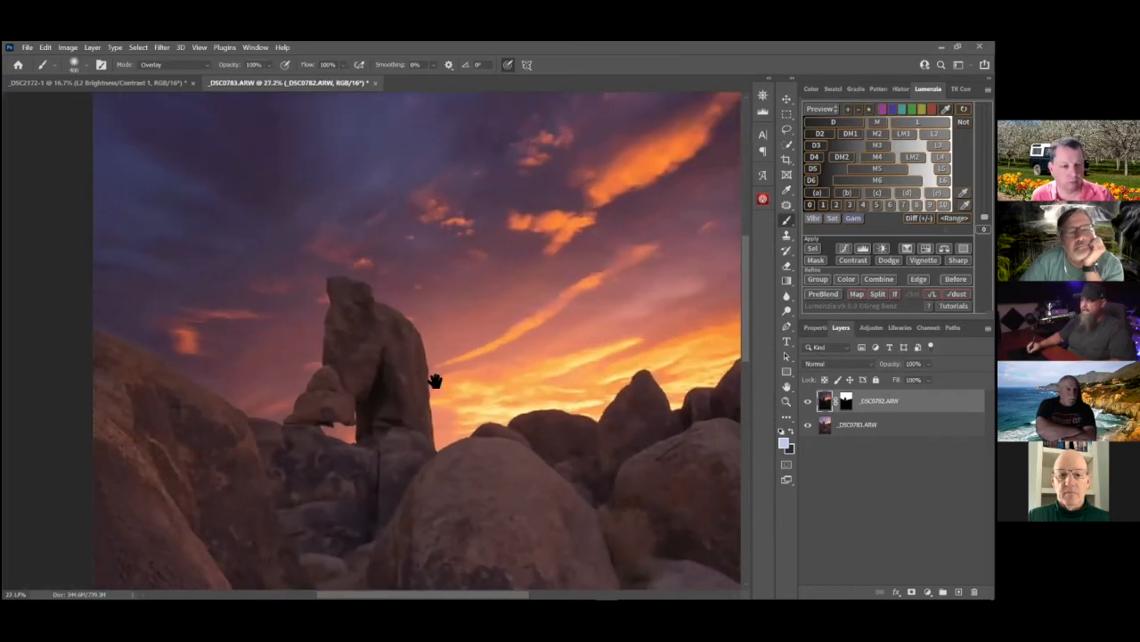
{"action": "left_click_drag", "start_coordinate": [435, 380], "coordinate": [387, 360]}
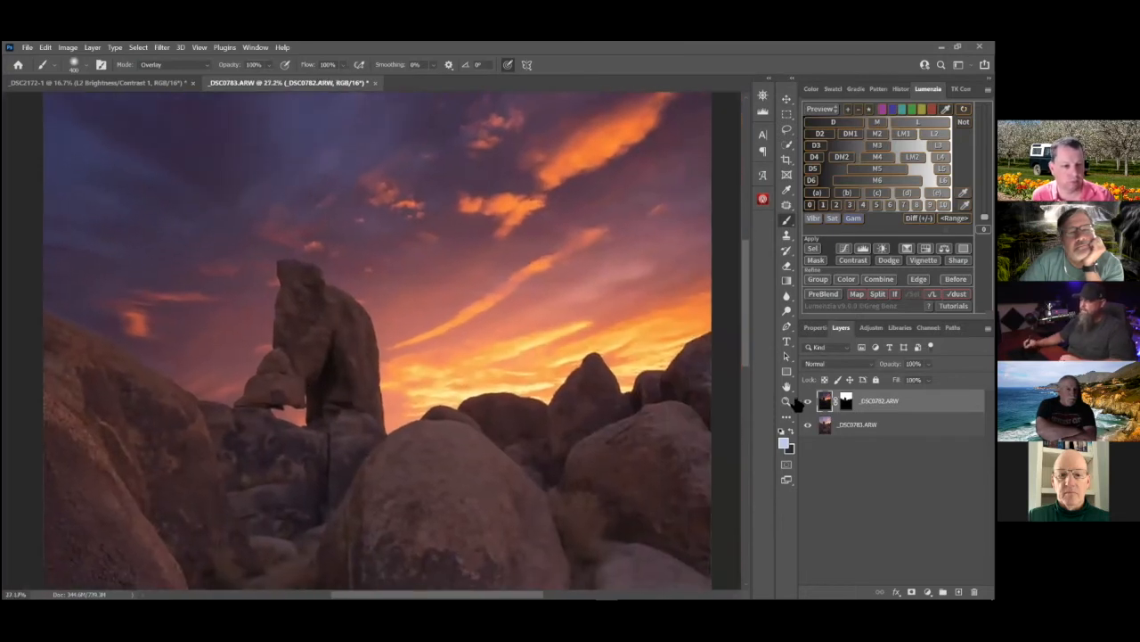
Toggle the visibility of the _DSC0782.ARW layer off and on to compare the blend, and inspect the arch area
{"action": "left_click", "coordinate": [808, 402]}
{"action": "left_click", "coordinate": [808, 403]}
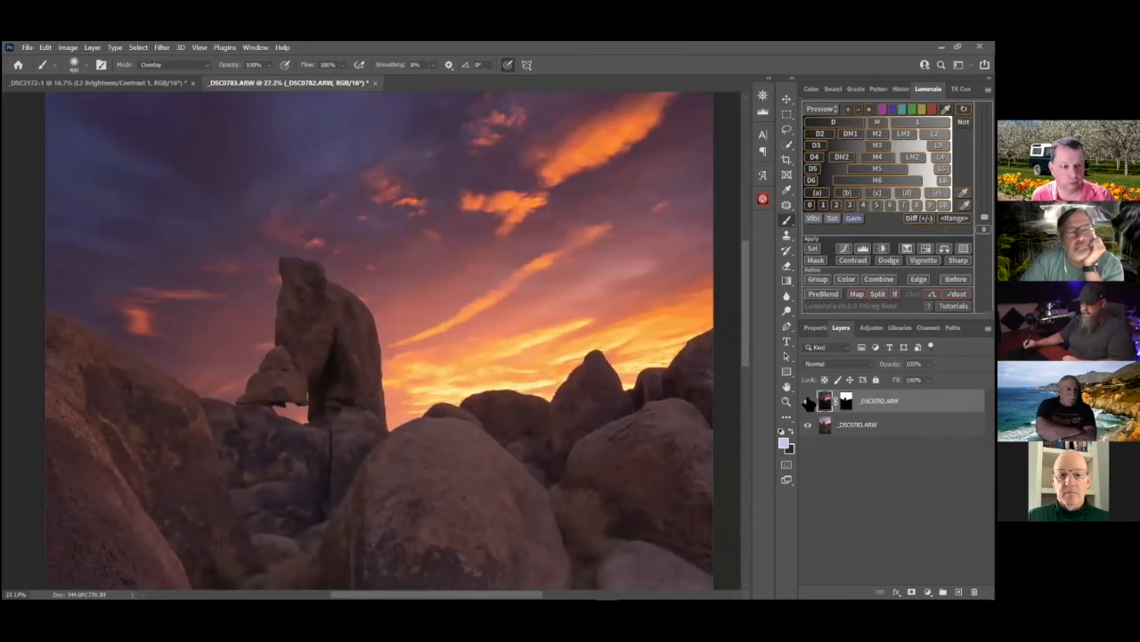
{"action": "left_click", "coordinate": [808, 403]}
{"action": "left_click", "coordinate": [808, 403]}
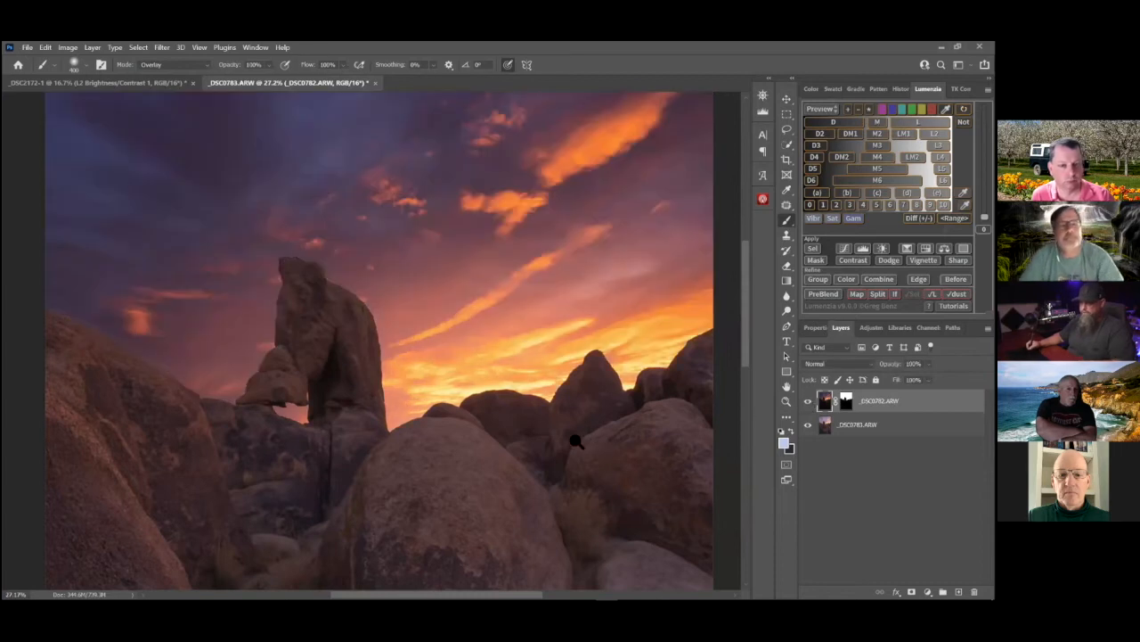
{"action": "scroll", "coordinate": [576, 442], "scroll_direction": "down", "scroll_amount": 5}
{"action": "scroll", "coordinate": [423, 401], "scroll_direction": "up", "scroll_amount": 4}
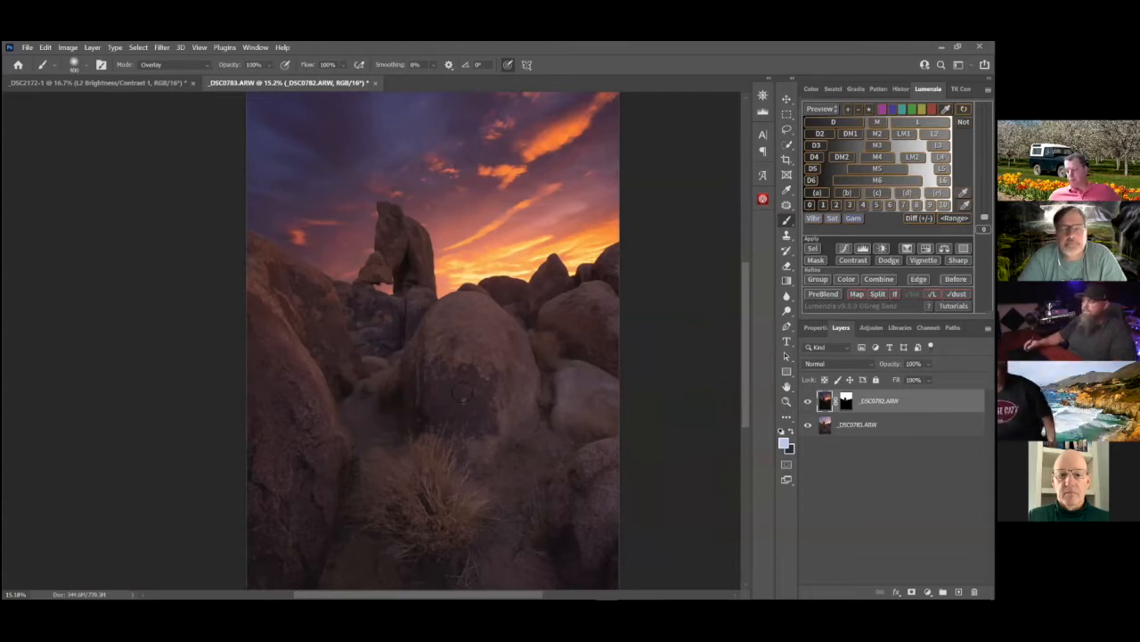
{"action": "scroll", "coordinate": [298, 254], "scroll_direction": "up", "scroll_amount": 4}
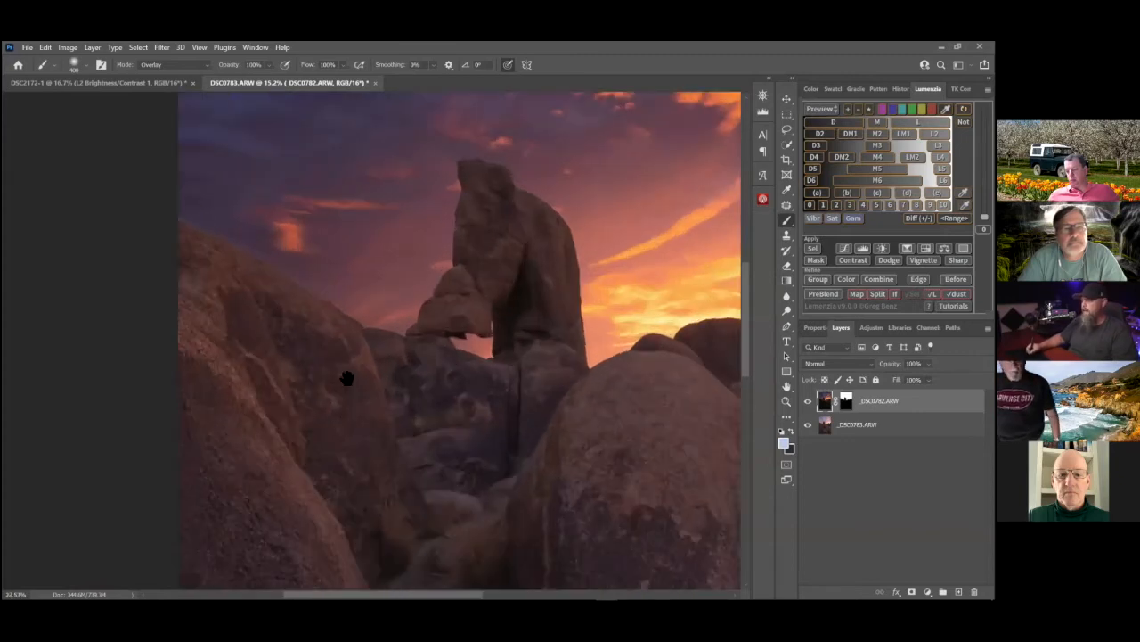
Target the _DSC0782.ARW layer mask, preview the L2 luminosity mask and set its global contrast Levels inputs to 14 and 237
{"action": "left_click", "coordinate": [845, 403]}
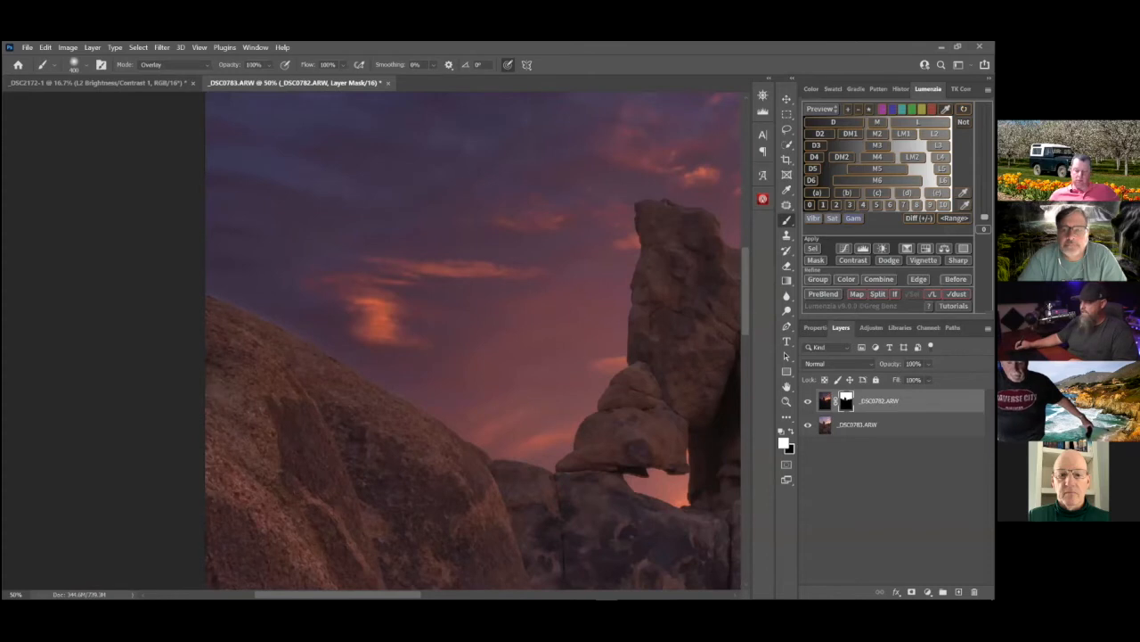
{"action": "left_click", "coordinate": [934, 134]}
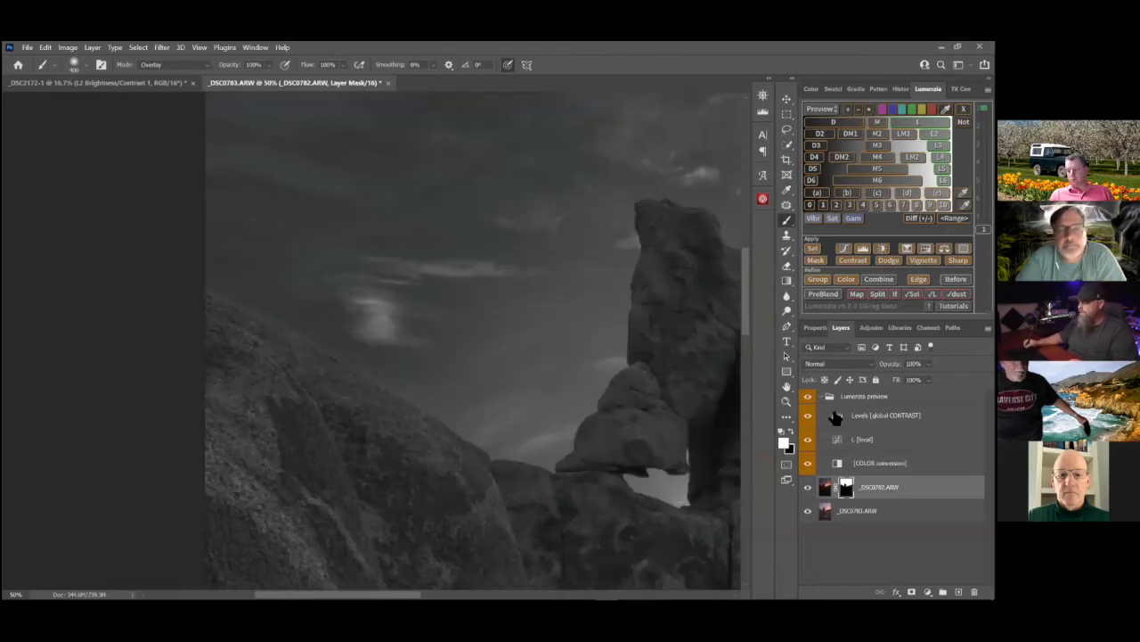
{"action": "double_click", "coordinate": [836, 415]}
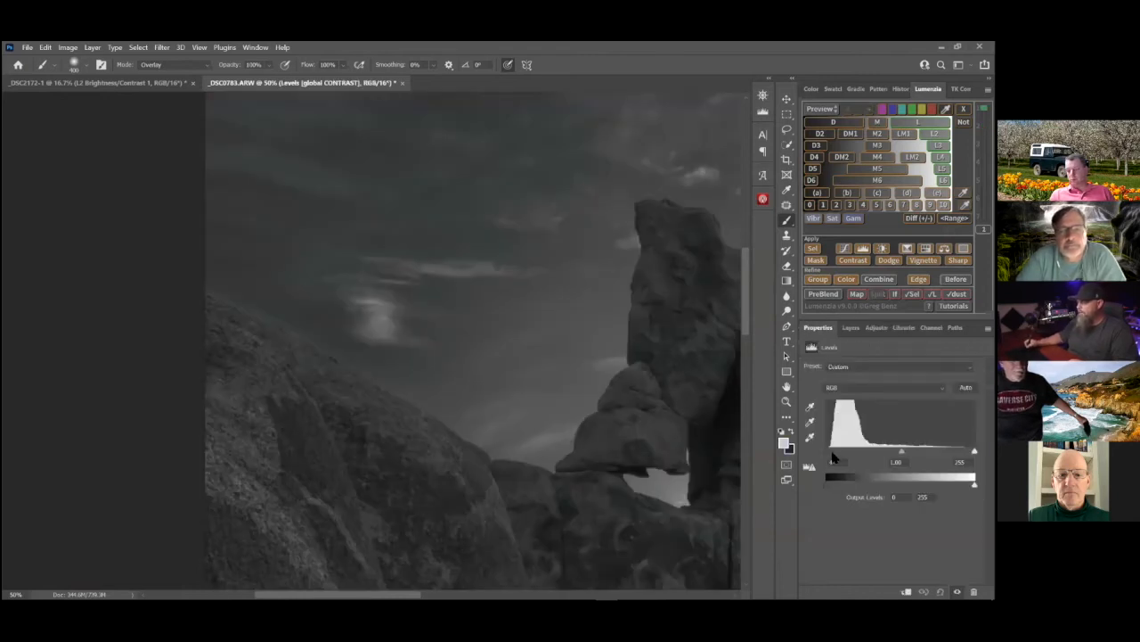
{"action": "left_click_drag", "start_coordinate": [833, 455], "coordinate": [835, 456]}
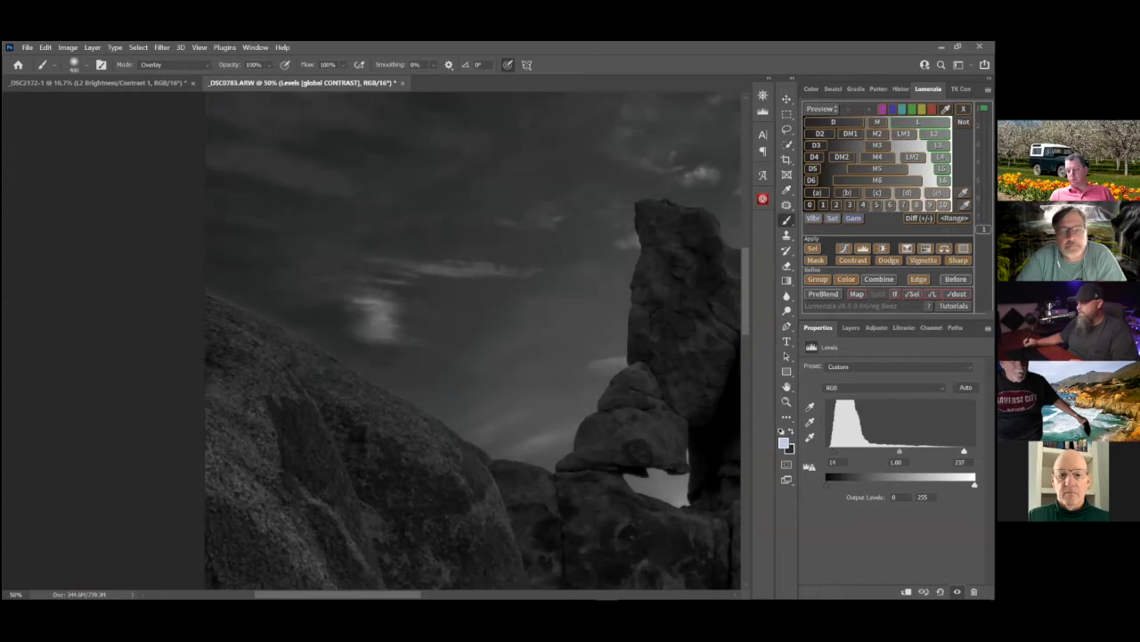
{"action": "left_click", "coordinate": [851, 328]}
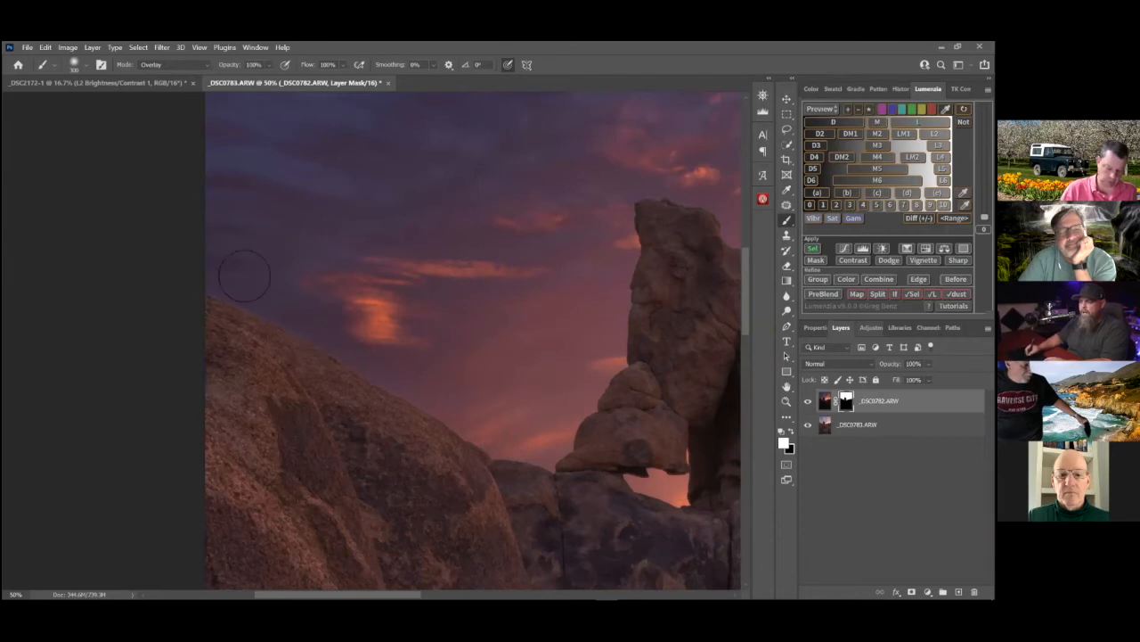
Load the adjusted L2 mask as a selection and paint white with brush size 300 over the sky beside the sloping boulder
{"action": "left_click_drag", "start_coordinate": [504, 327], "coordinate": [457, 307]}
{"action": "left_click_drag", "start_coordinate": [382, 328], "coordinate": [318, 321]}
{"action": "mouse_move", "coordinate": [501, 304]}
{"action": "left_mouse_down"}
{"action": "mouse_move", "coordinate": [320, 315]}
{"action": "mouse_move", "coordinate": [463, 306]}
{"action": "left_mouse_up"}
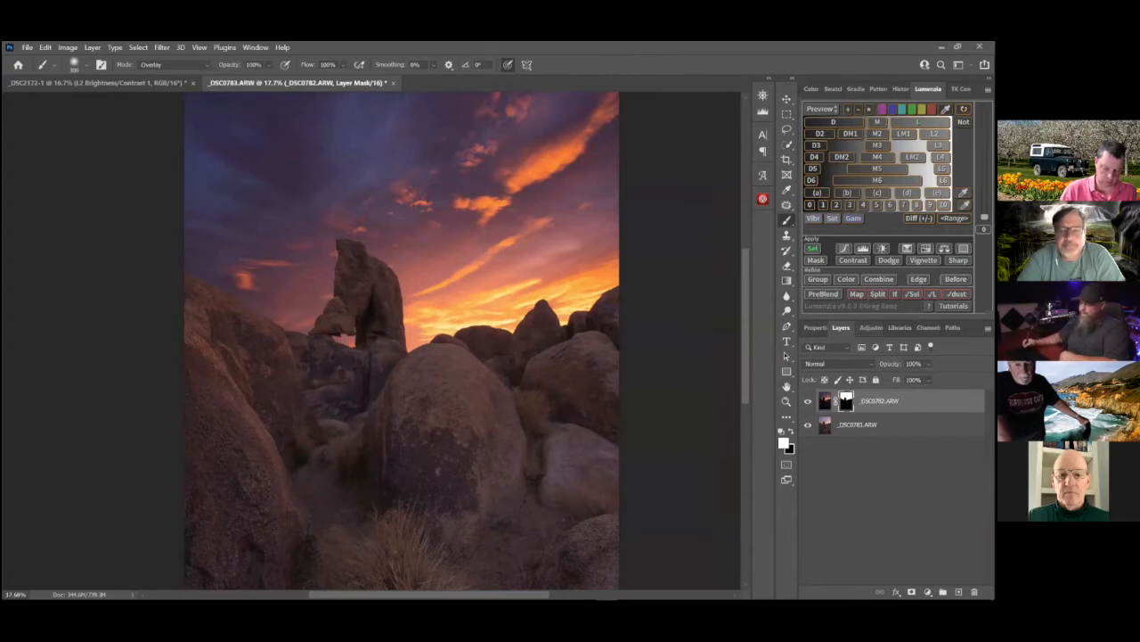
Try the _DSC0782.ARW layer at 73% opacity against the whole image, and restore its opacity to 100%
{"action": "key", "text": "ctrl+2"}
{"action": "left_click_drag", "start_coordinate": [886, 364], "coordinate": [880, 364]}
{"action": "left_click_drag", "start_coordinate": [512, 419], "coordinate": [496, 420]}
{"action": "key", "text": "ctrl+0"}
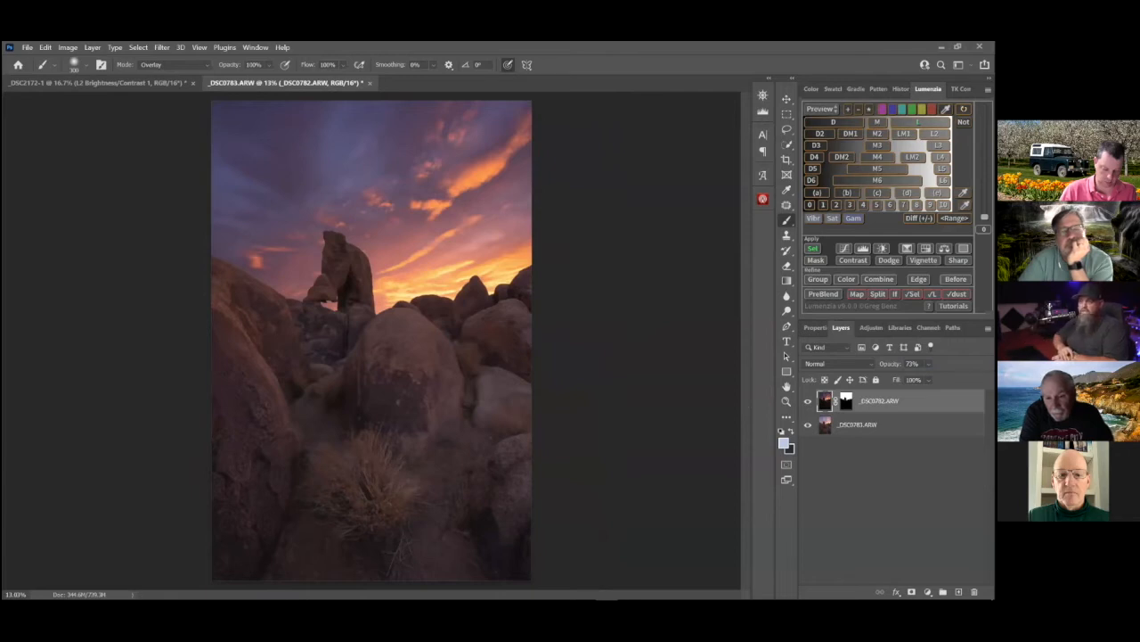
{"action": "left_click_drag", "start_coordinate": [890, 363], "coordinate": [916, 364]}
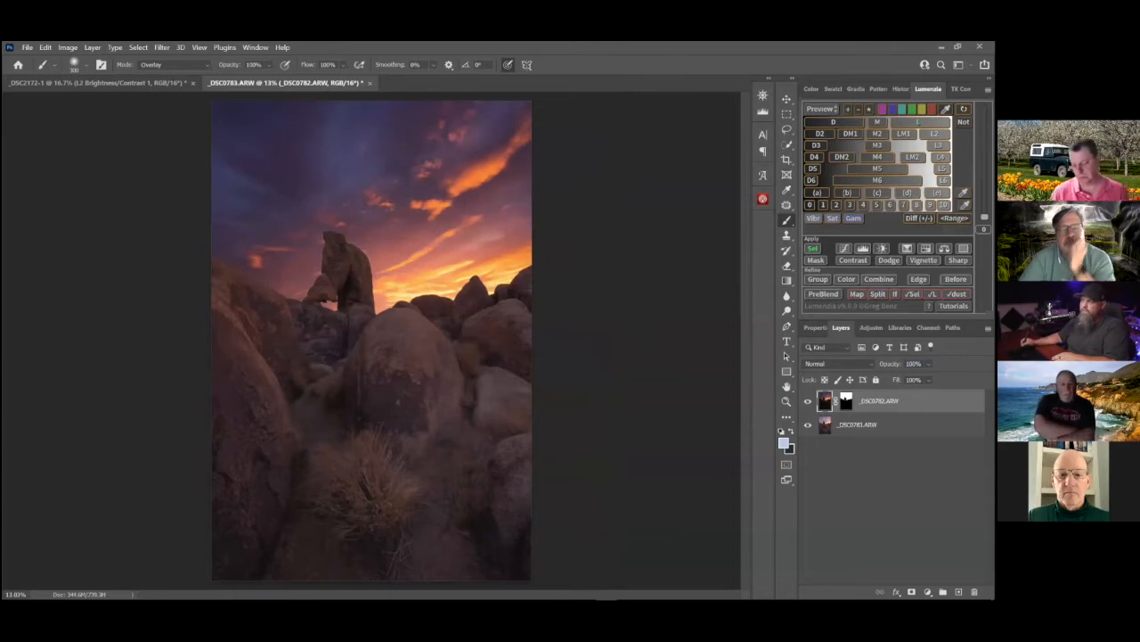
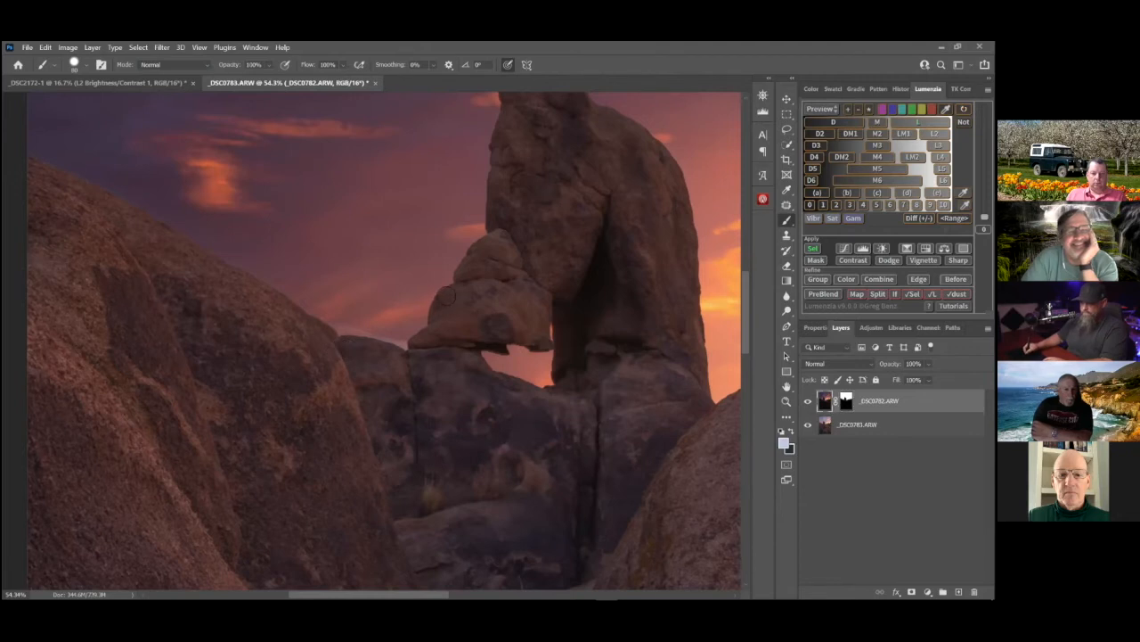
Undo the recent mask painting along the sky edges of the sloping boulder and the balanced rock
{"action": "key", "text": "ctrl+z"}
{"action": "key", "text": "ctrl+z"}
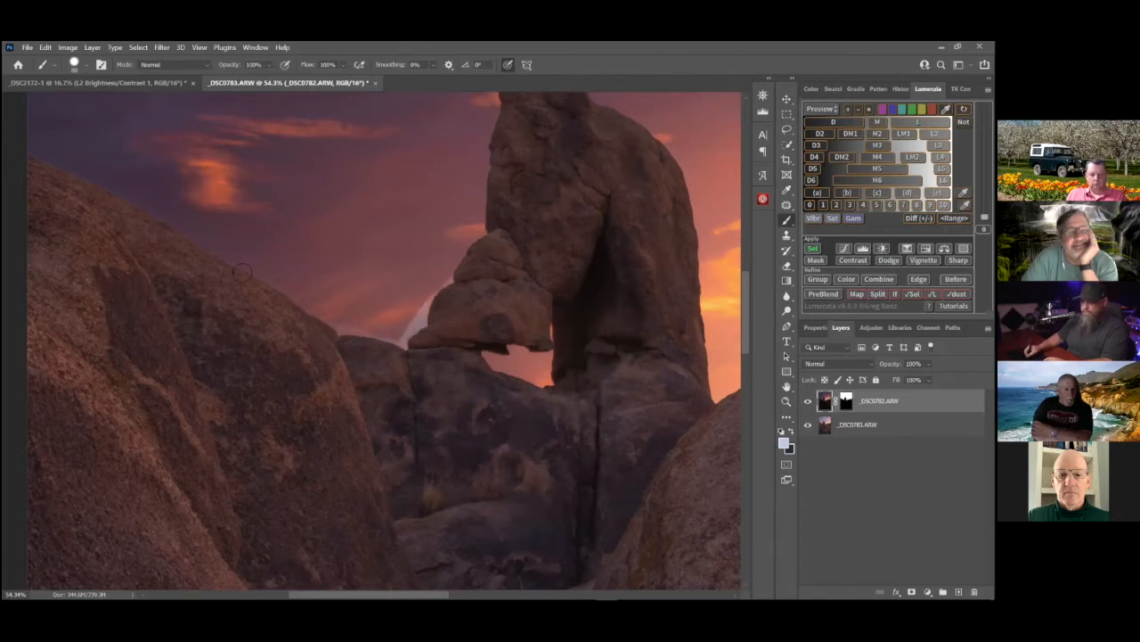
{"action": "key", "text": "ctrl+z"}
{"action": "key", "text": "ctrl+z"}
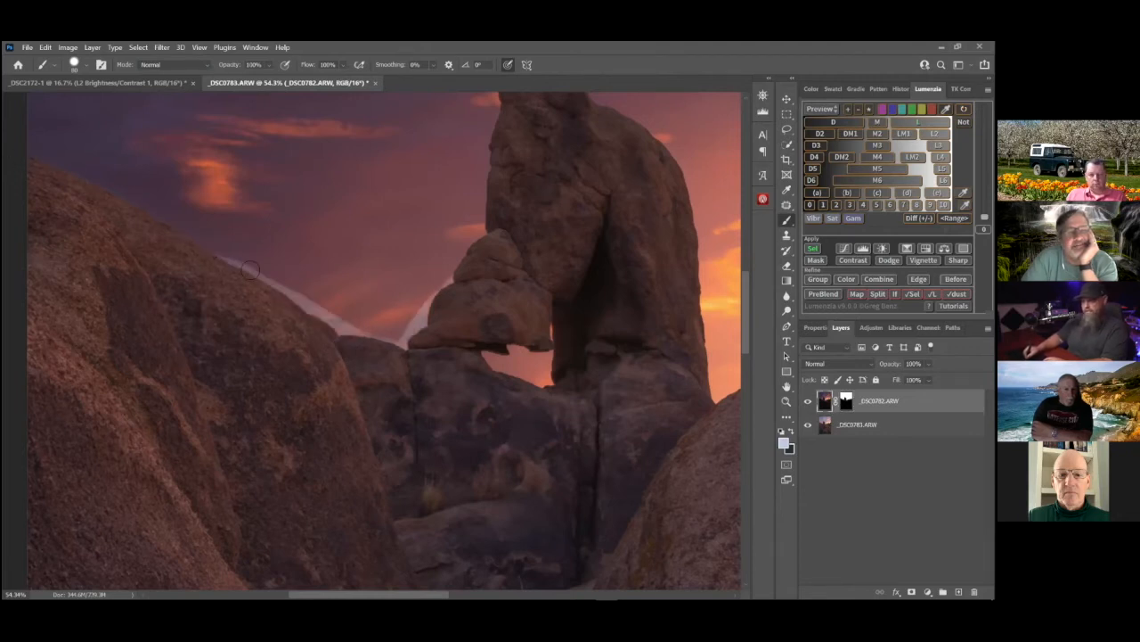
{"action": "key", "text": "ctrl+z"}
{"action": "key", "text": "ctrl+z"}
{"action": "key", "text": "ctrl+z"}
{"action": "key", "text": "ctrl+z"}
{"action": "key", "text": "ctrl+z"}
{"action": "key", "text": "ctrl+z"}
{"action": "key", "text": "ctrl+z"}
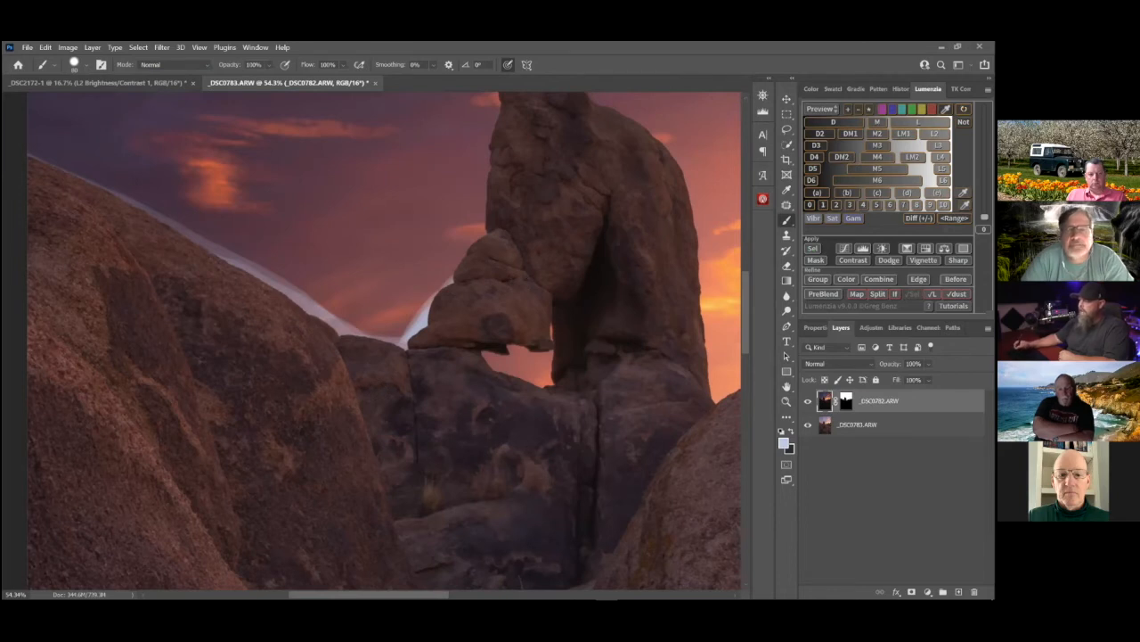
Preview the L2 luminosity mask, brighten it with the global contrast Levels, load it as a selection and set white with a larger brush
{"action": "left_click", "coordinate": [919, 122]}
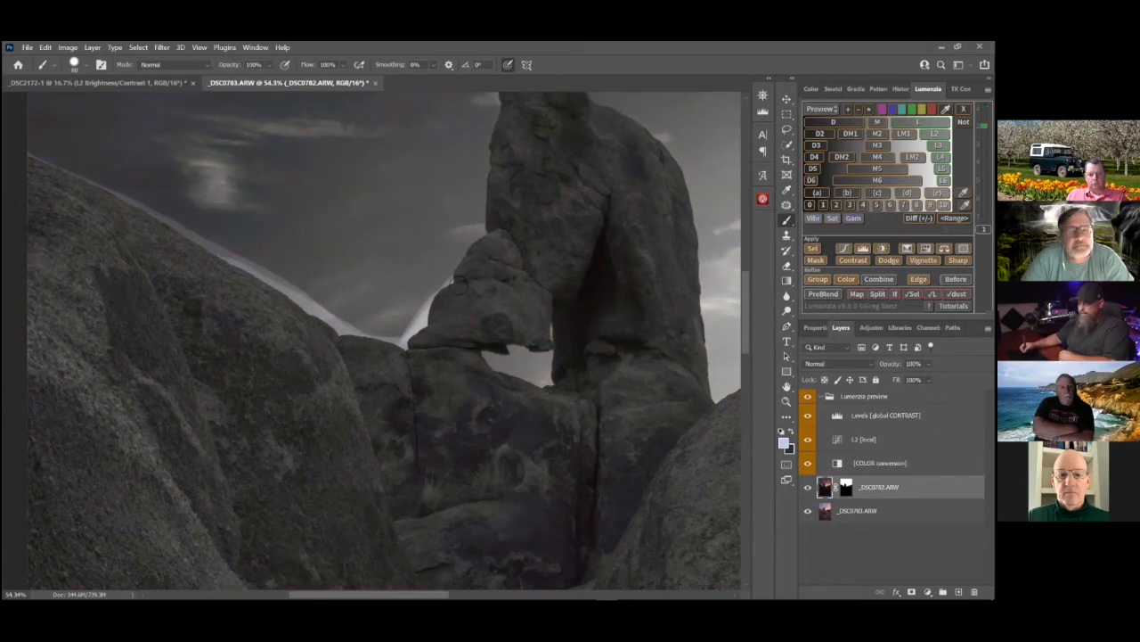
{"action": "left_click", "coordinate": [935, 134]}
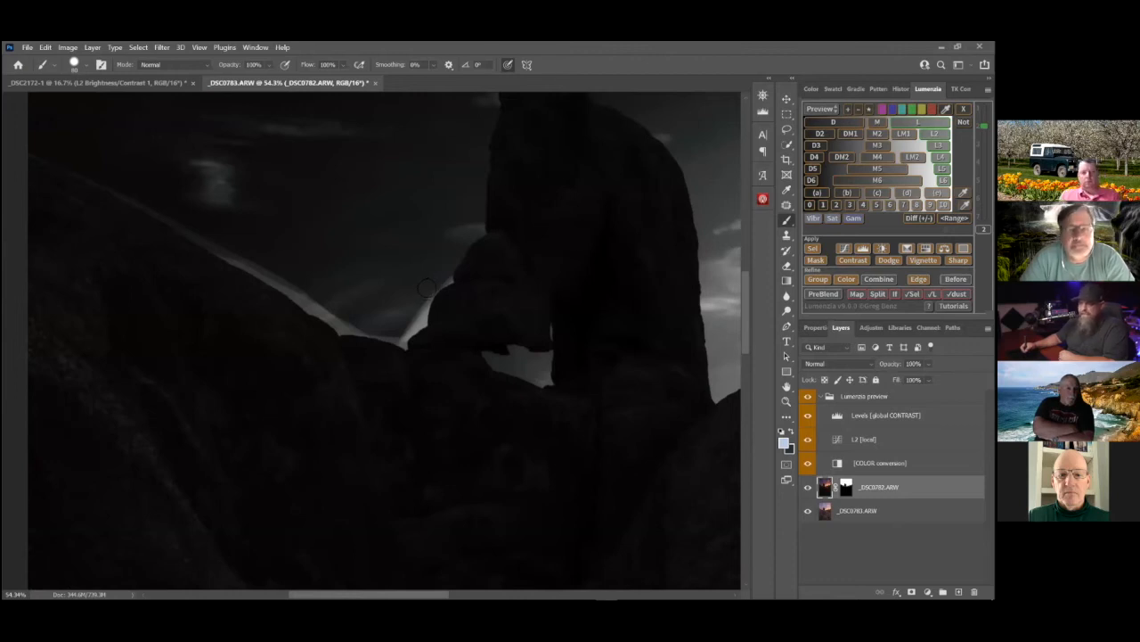
{"action": "double_click", "coordinate": [834, 415]}
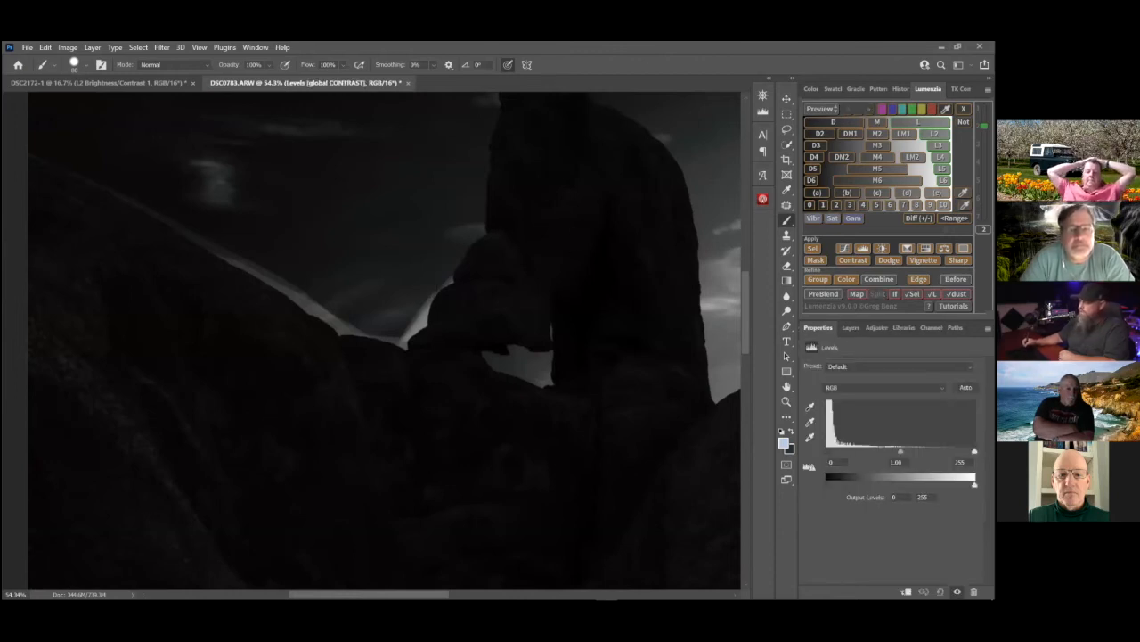
{"action": "left_click_drag", "start_coordinate": [928, 451], "coordinate": [874, 451]}
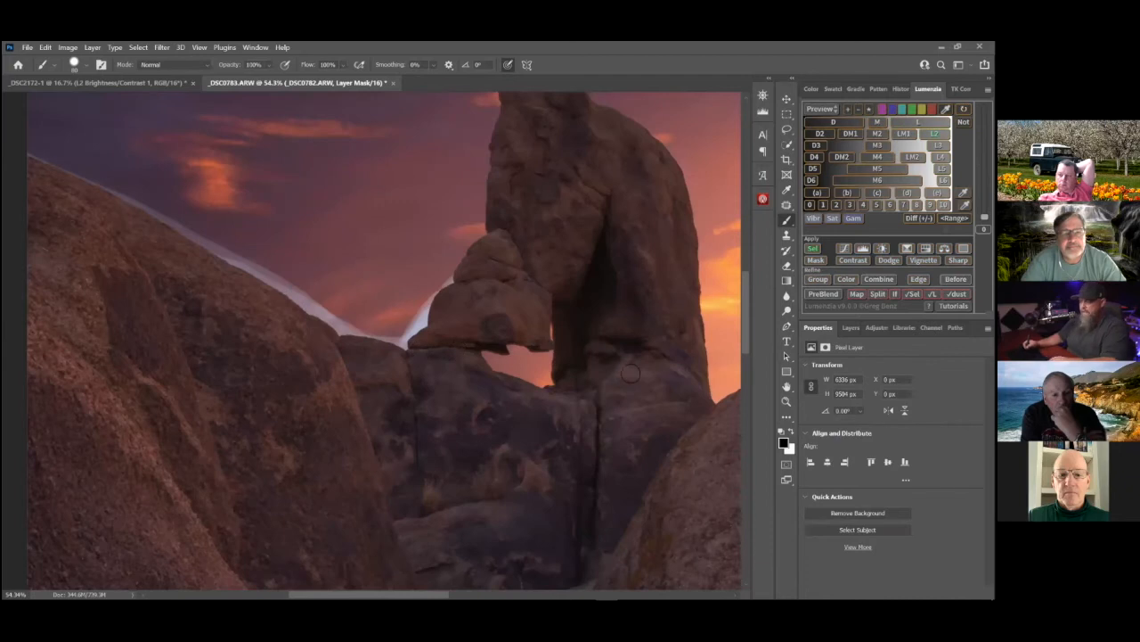
{"action": "key", "text": "x"}
{"action": "key", "text": "bracketright"}
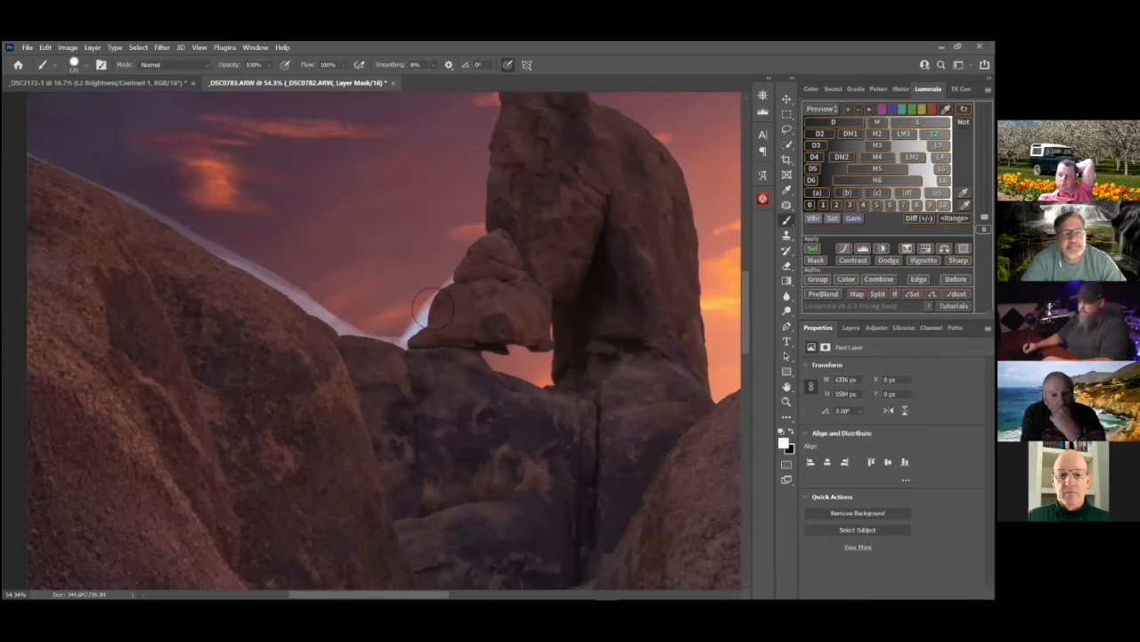
{"action": "left_click", "coordinate": [851, 327]}
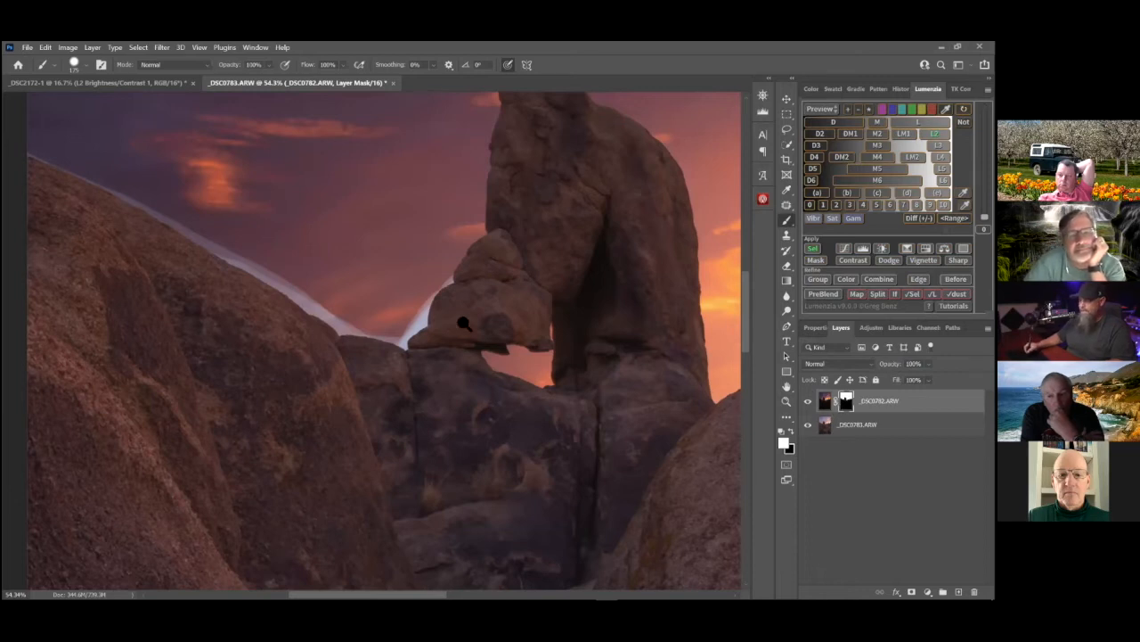
Target the _DSC0782.ARW layer mask and paint black over the sky beside the balanced rock to create a bright halo
{"action": "scroll", "coordinate": [450, 325], "scroll_direction": "up", "scroll_amount": 5}
{"action": "scroll", "coordinate": [431, 328], "scroll_direction": "down", "scroll_amount": 3}
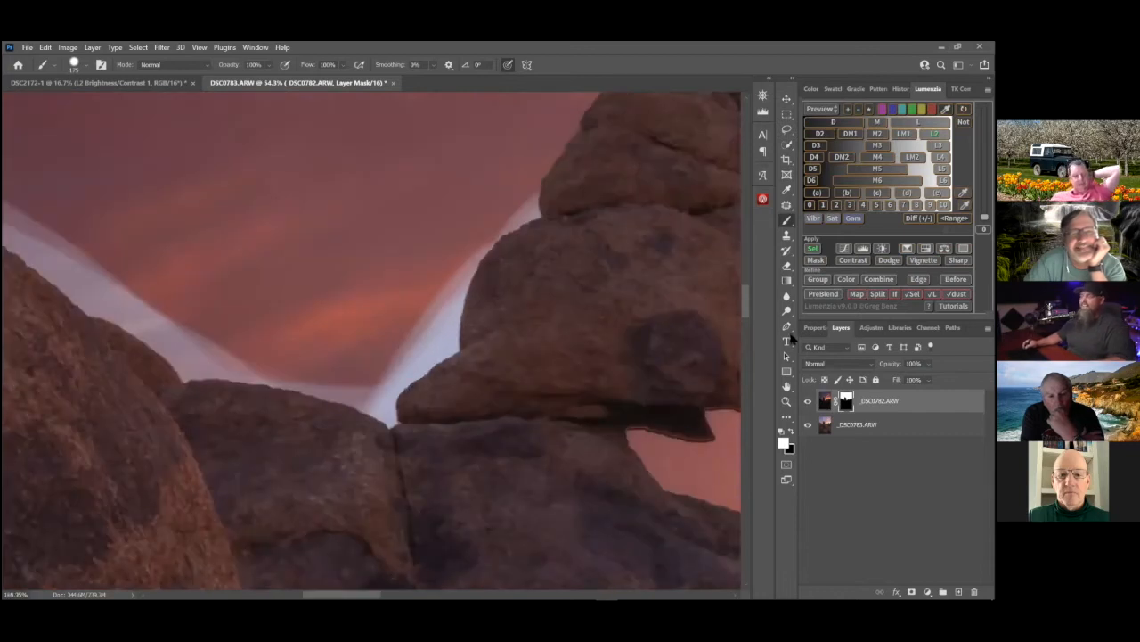
{"action": "key", "text": "ctrl+0"}
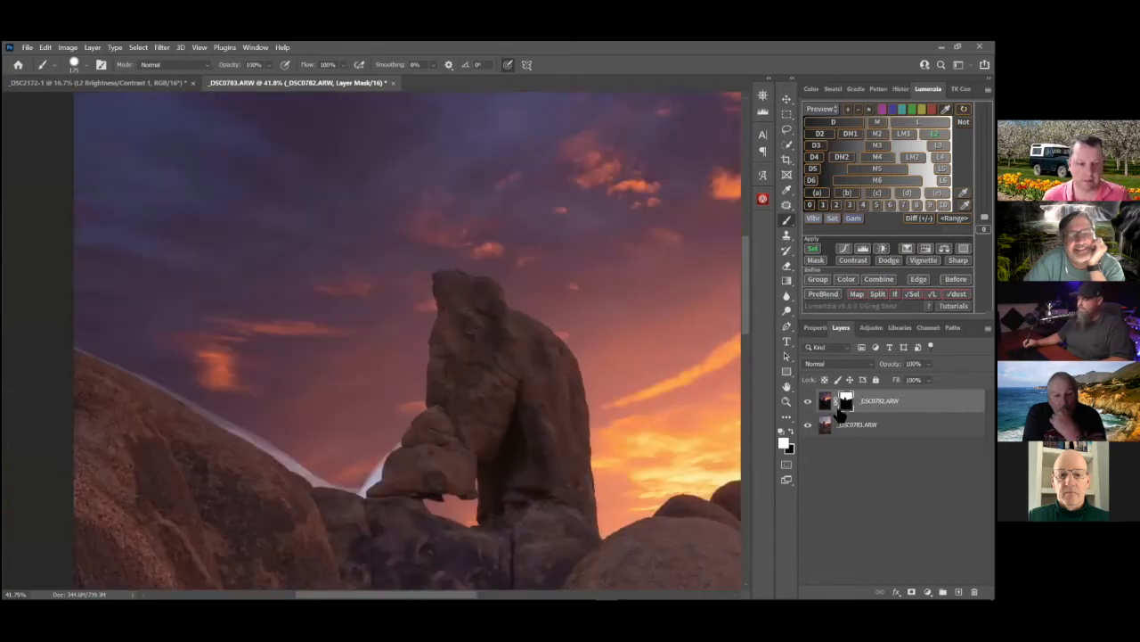
{"action": "left_click", "coordinate": [829, 405]}
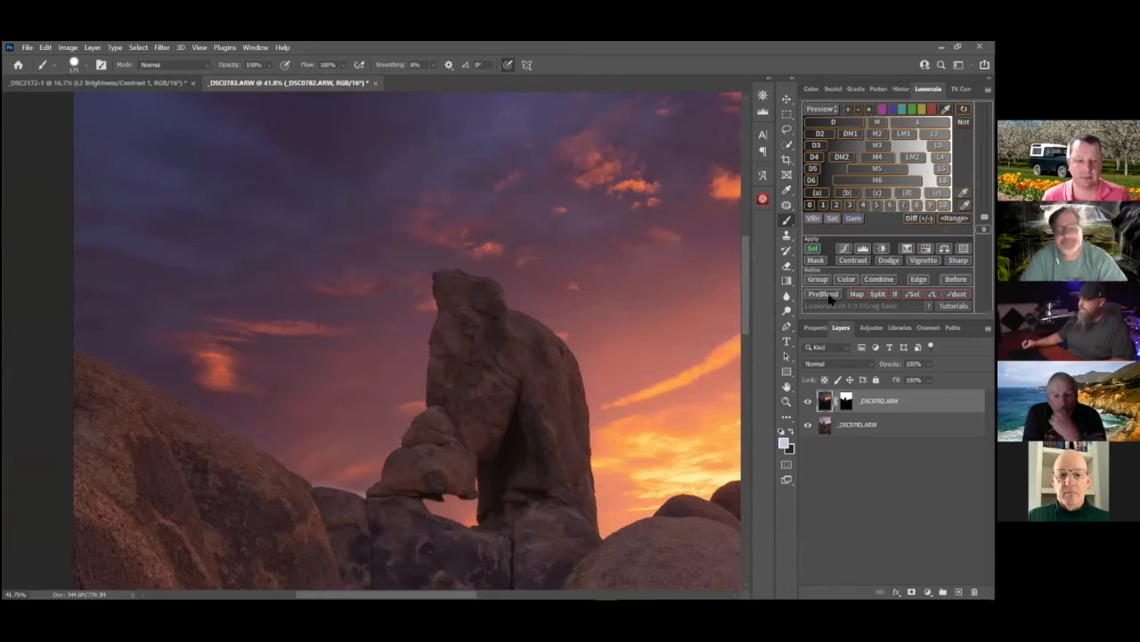
{"action": "key", "text": "ctrl+backslash"}
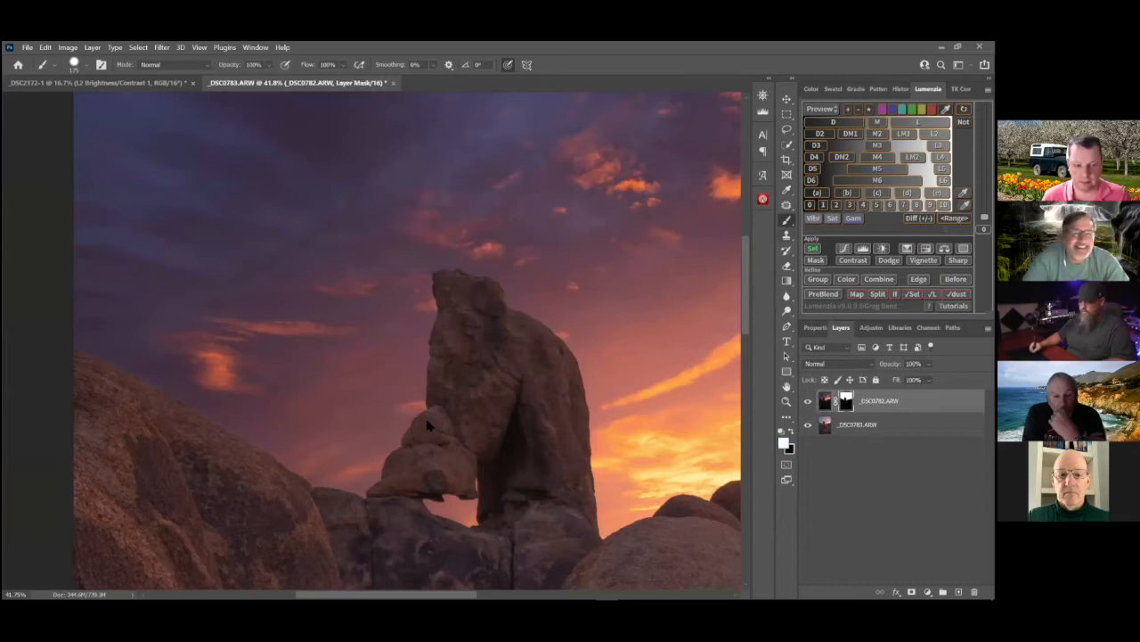
{"action": "key", "text": "x"}
{"action": "mouse_move", "coordinate": [381, 465]}
{"action": "left_mouse_down"}
{"action": "mouse_move", "coordinate": [364, 483]}
{"action": "mouse_move", "coordinate": [403, 437]}
{"action": "left_mouse_up"}
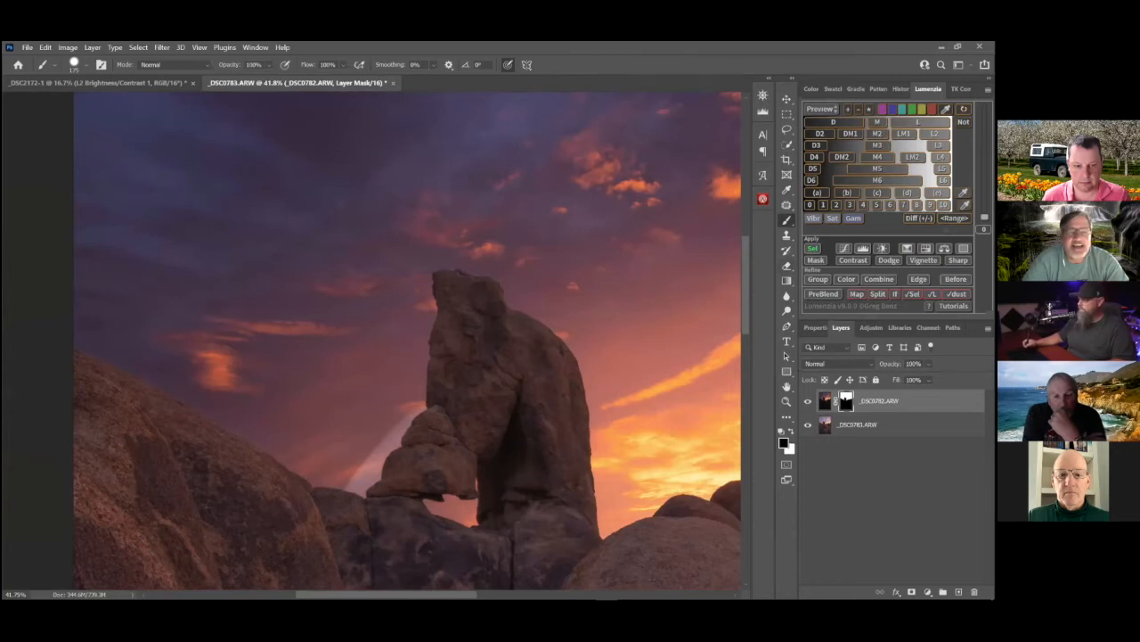
Preview the L luminosity mask around the balanced rock and set its global contrast Levels to a raised black input and a white input of 191
{"action": "key", "text": "x"}
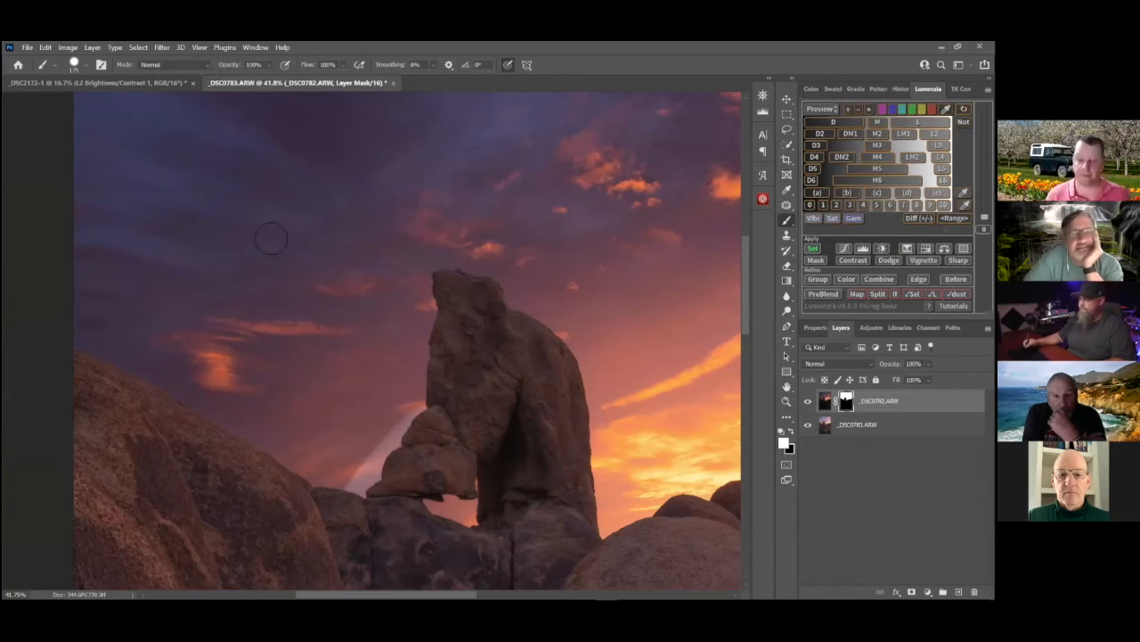
{"action": "left_click_drag", "start_coordinate": [415, 466], "coordinate": [553, 451]}
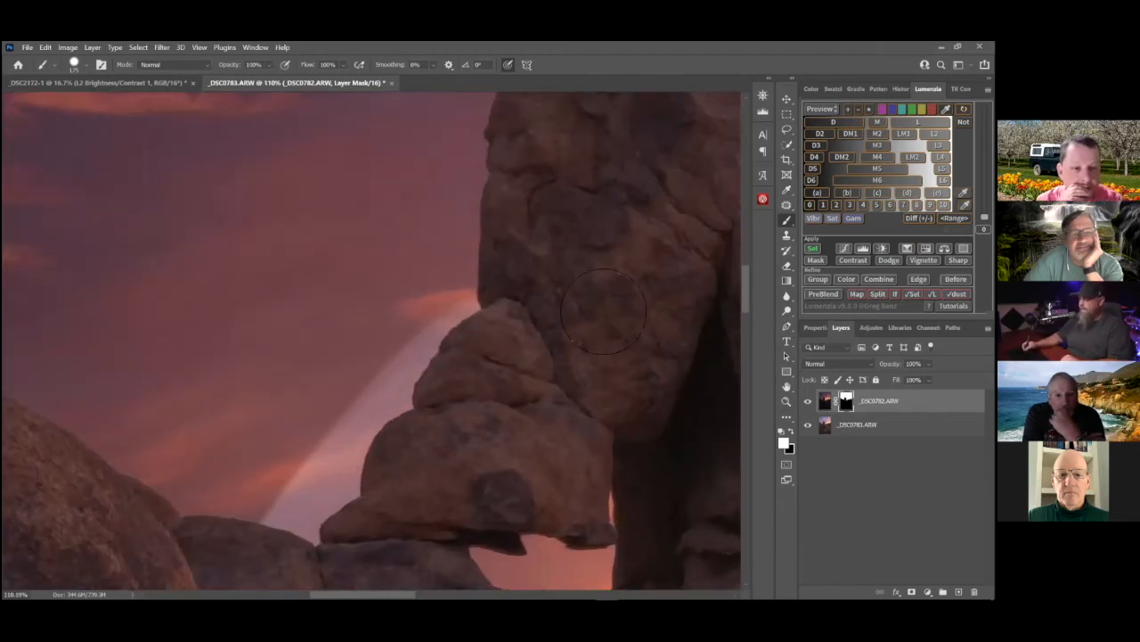
{"action": "left_click", "coordinate": [918, 122]}
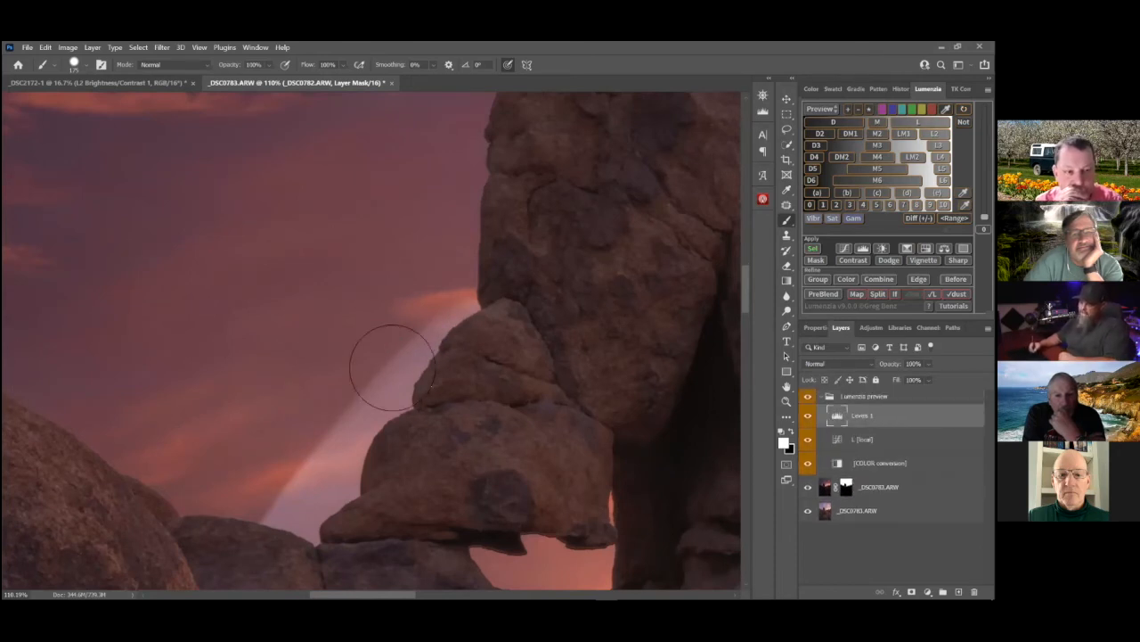
{"action": "double_click", "coordinate": [840, 417]}
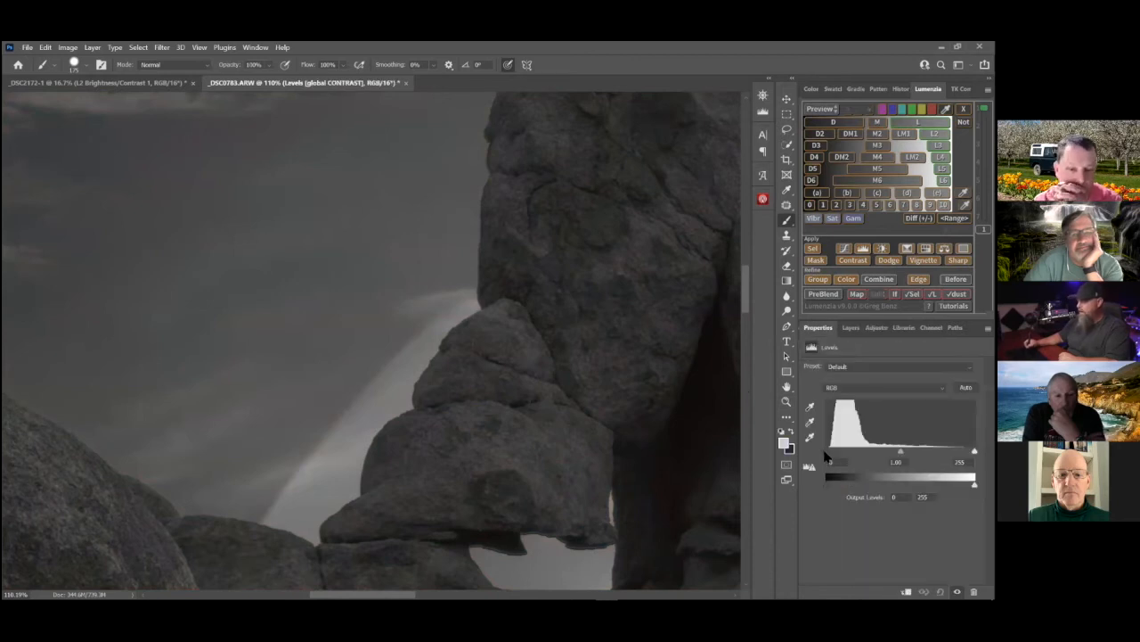
{"action": "left_click_drag", "start_coordinate": [832, 451], "coordinate": [840, 451]}
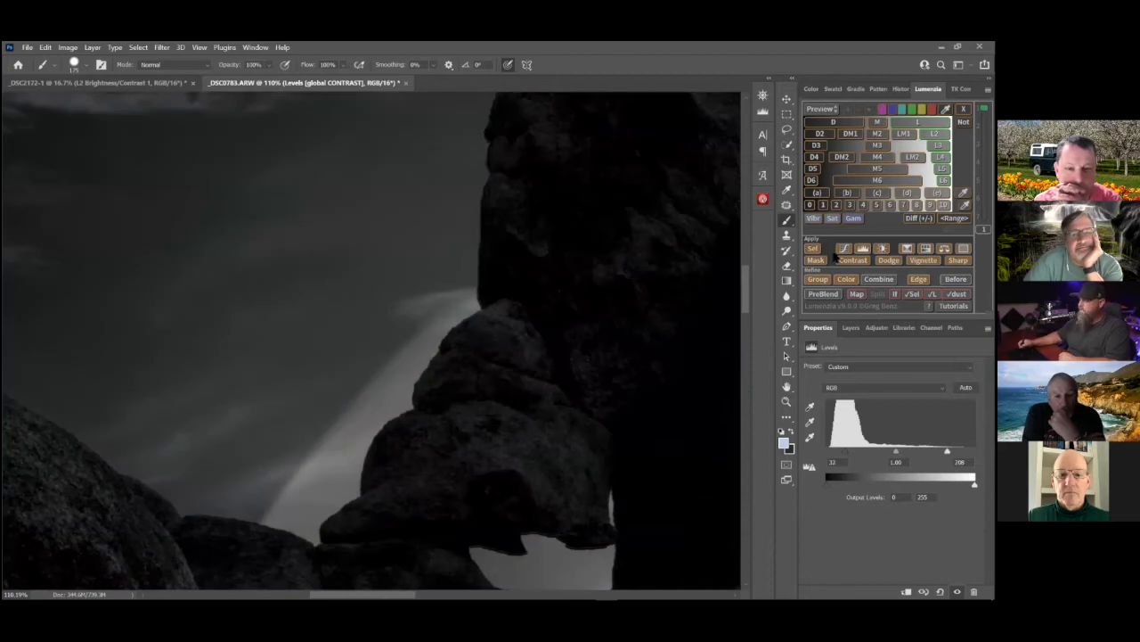
{"action": "left_click_drag", "start_coordinate": [947, 450], "coordinate": [938, 451]}
{"action": "left_click_drag", "start_coordinate": [846, 450], "coordinate": [848, 451]}
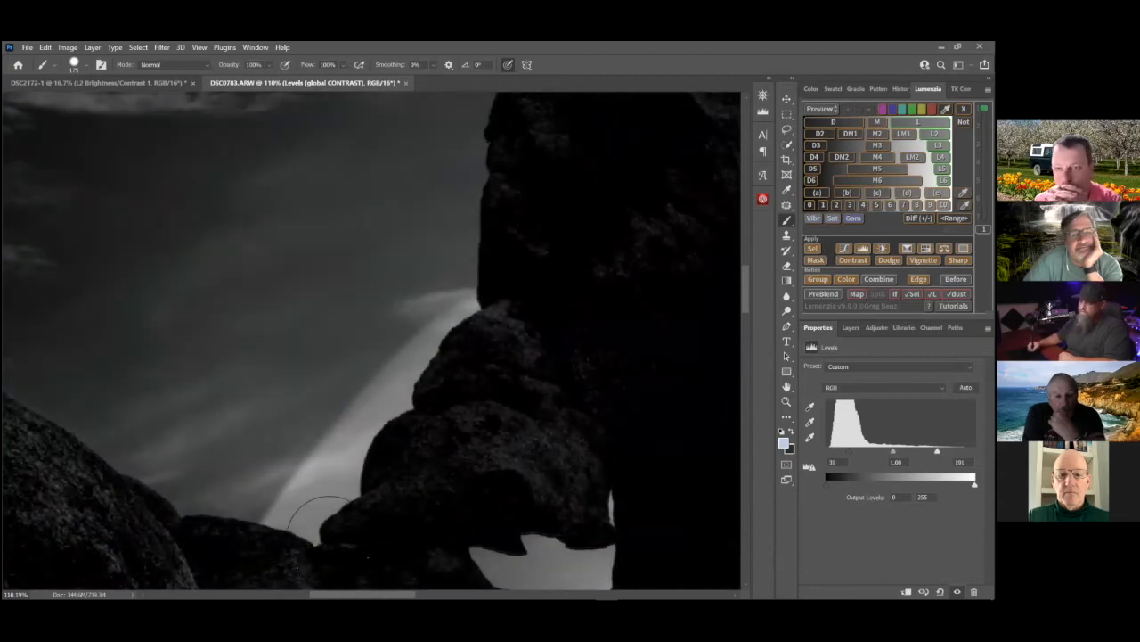
Load the adjusted L mask as a selection and paint white on the layer mask over the halo beside the balanced rock
{"action": "left_click", "coordinate": [813, 248]}
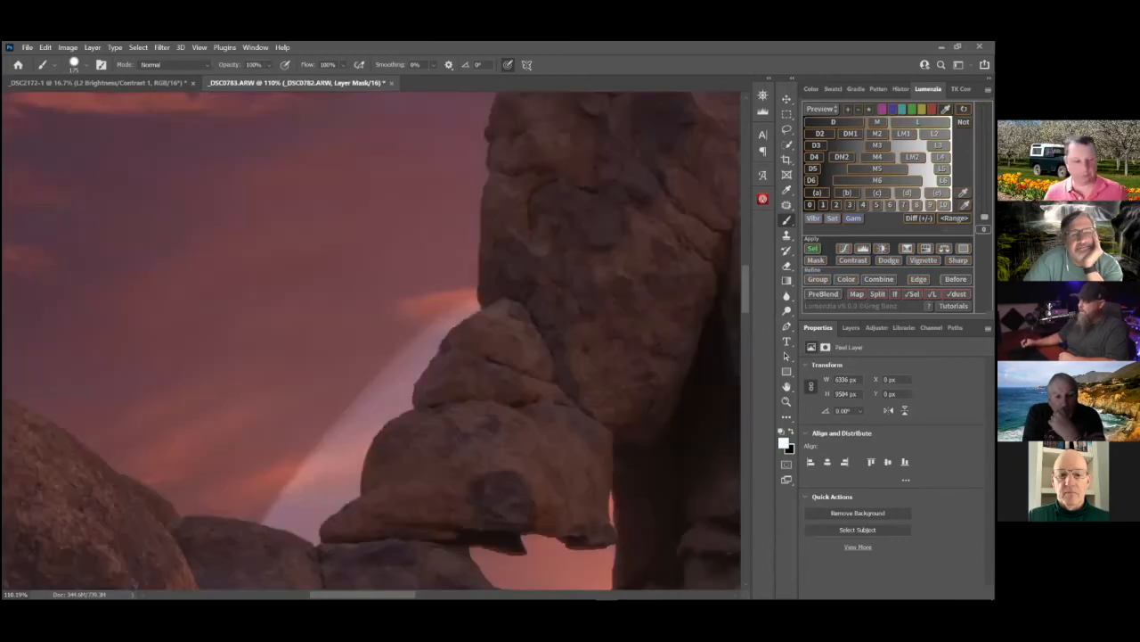
{"action": "key", "text": "F7"}
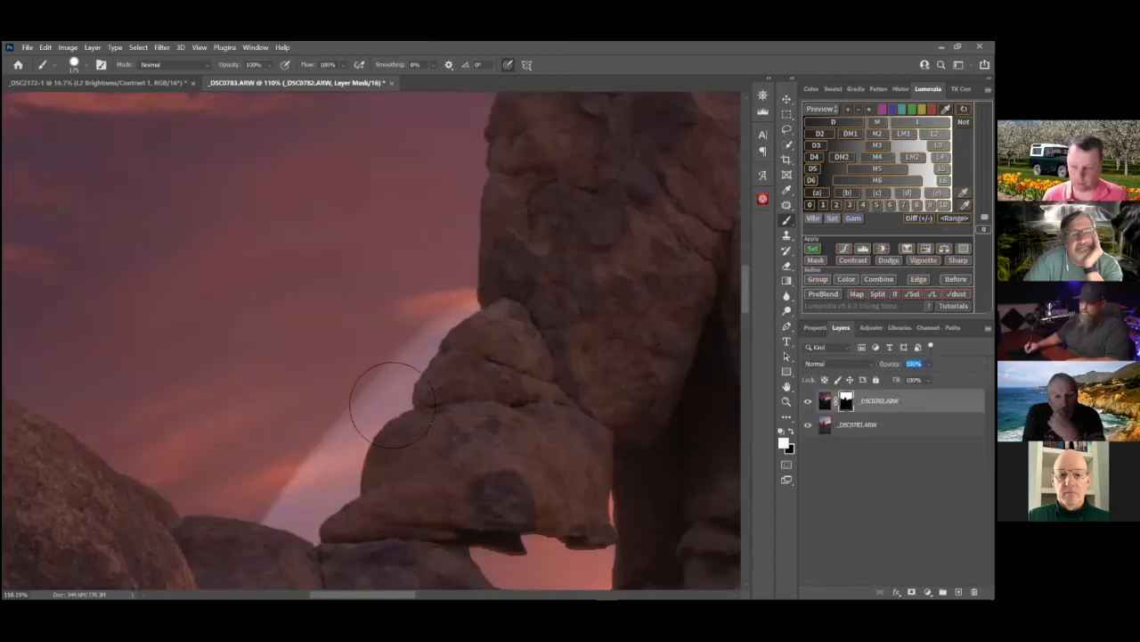
{"action": "mouse_move", "coordinate": [473, 318]}
{"action": "left_mouse_down"}
{"action": "mouse_move", "coordinate": [230, 541]}
{"action": "mouse_move", "coordinate": [358, 423]}
{"action": "mouse_move", "coordinate": [284, 508]}
{"action": "mouse_move", "coordinate": [336, 511]}
{"action": "mouse_move", "coordinate": [303, 527]}
{"action": "left_mouse_up"}
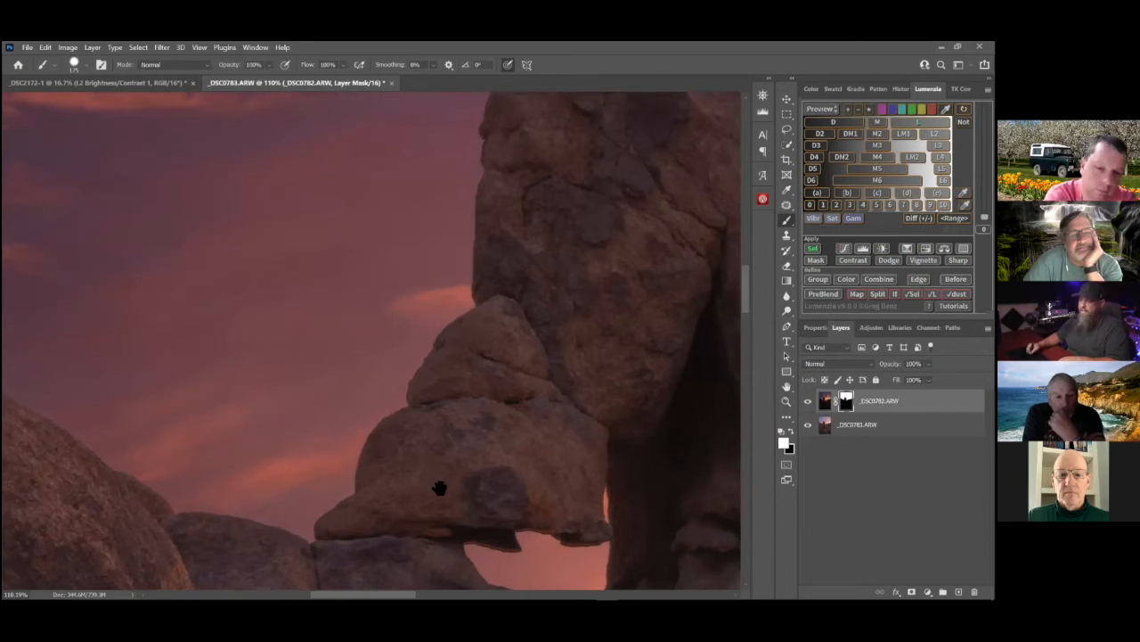
Paint a white stroke on the layer mask along the upper edge of the sloping boulder, creating a dark streak on the rock
{"action": "left_click_drag", "start_coordinate": [440, 483], "coordinate": [281, 407]}
{"action": "left_click_drag", "start_coordinate": [272, 333], "coordinate": [497, 464]}
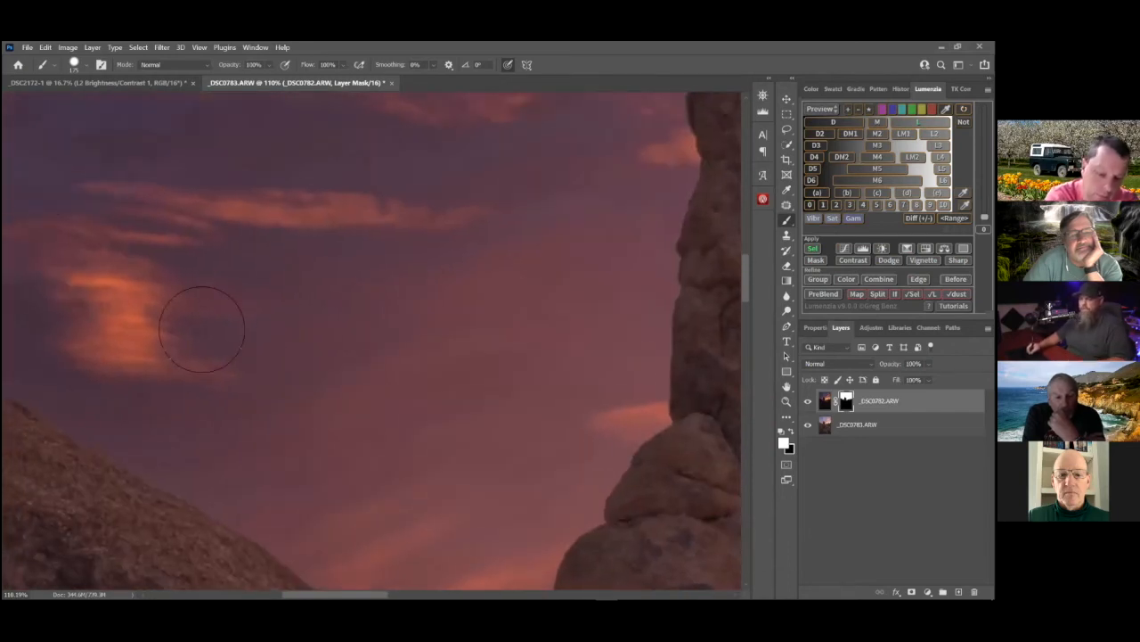
{"action": "left_click_drag", "start_coordinate": [245, 357], "coordinate": [494, 333]}
{"action": "left_click_drag", "start_coordinate": [557, 395], "coordinate": [262, 392]}
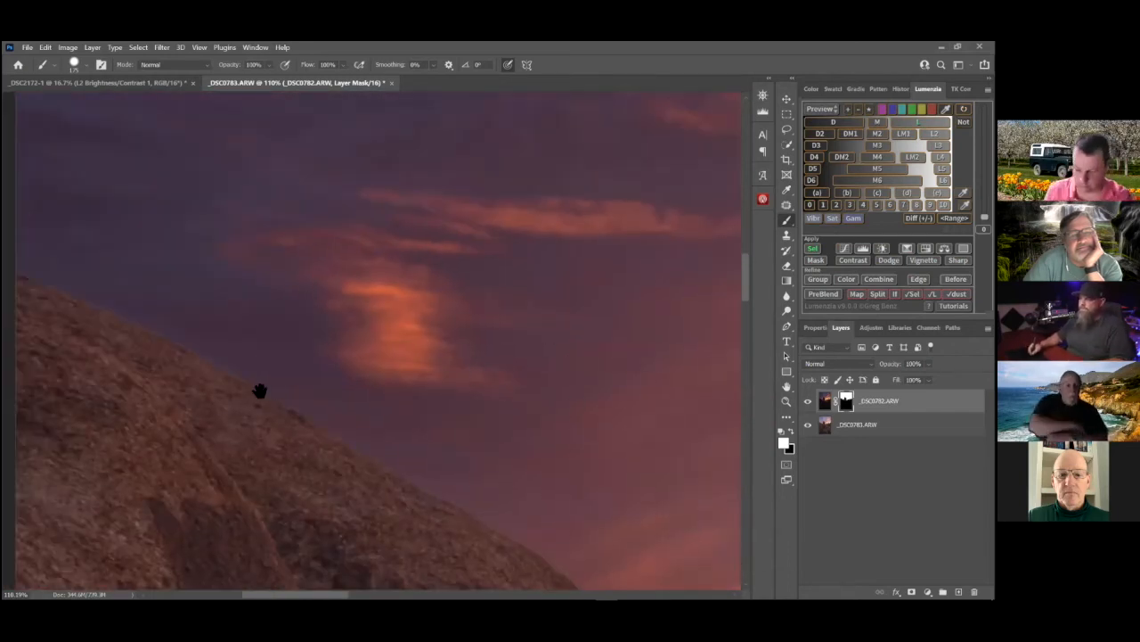
{"action": "scroll", "coordinate": [522, 449], "scroll_direction": "right", "scroll_amount": 6}
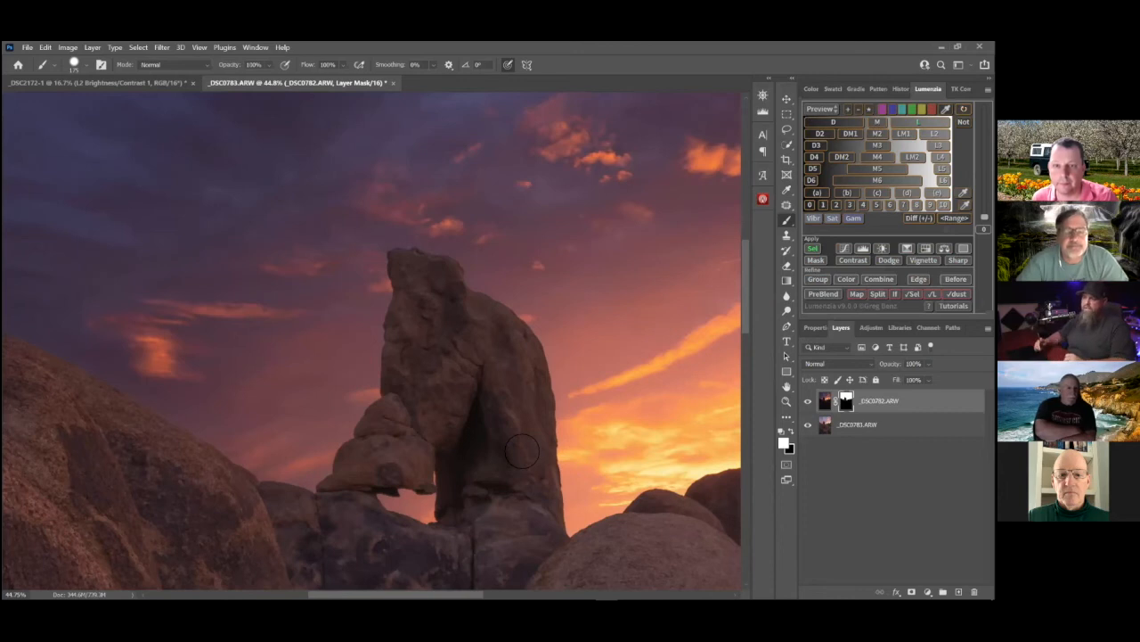
{"action": "left_click_drag", "start_coordinate": [217, 446], "coordinate": [739, 472]}
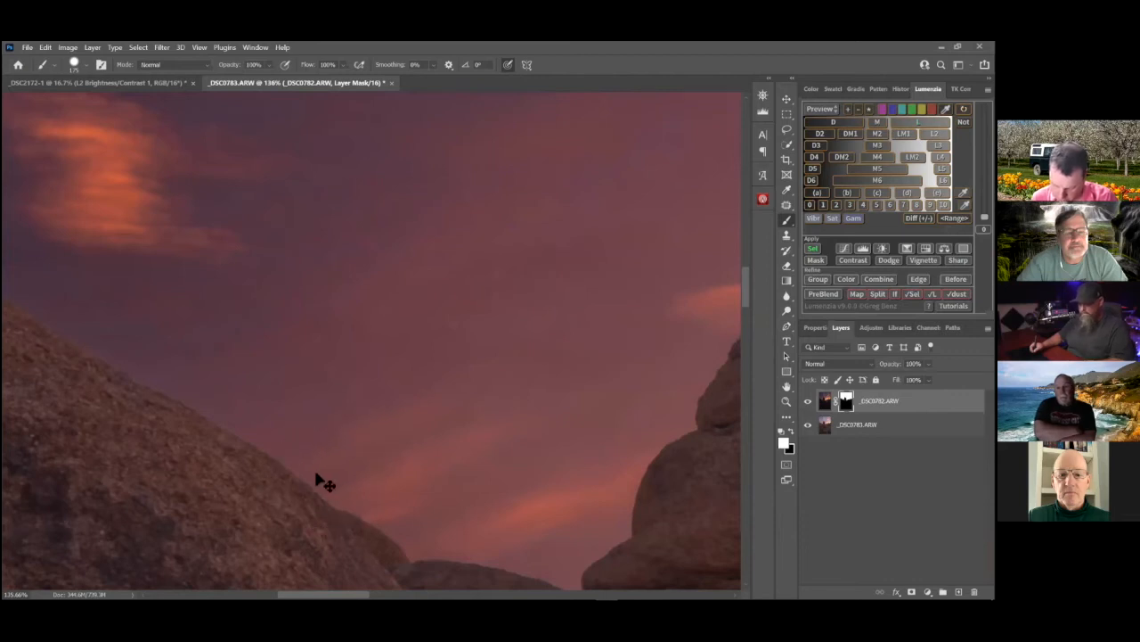
{"action": "left_click_drag", "start_coordinate": [227, 437], "coordinate": [370, 532]}
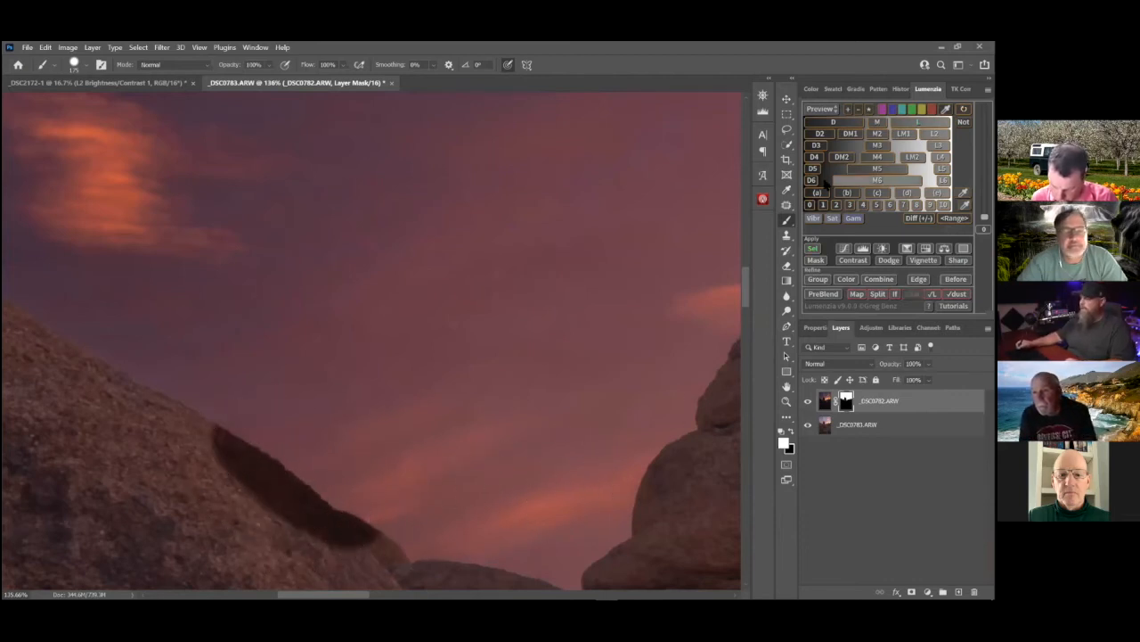
Load the D6 luminosity mask as a selection and paint black with a softer 100 px brush over the dark streak on the sloping boulder
{"action": "left_click", "coordinate": [813, 170]}
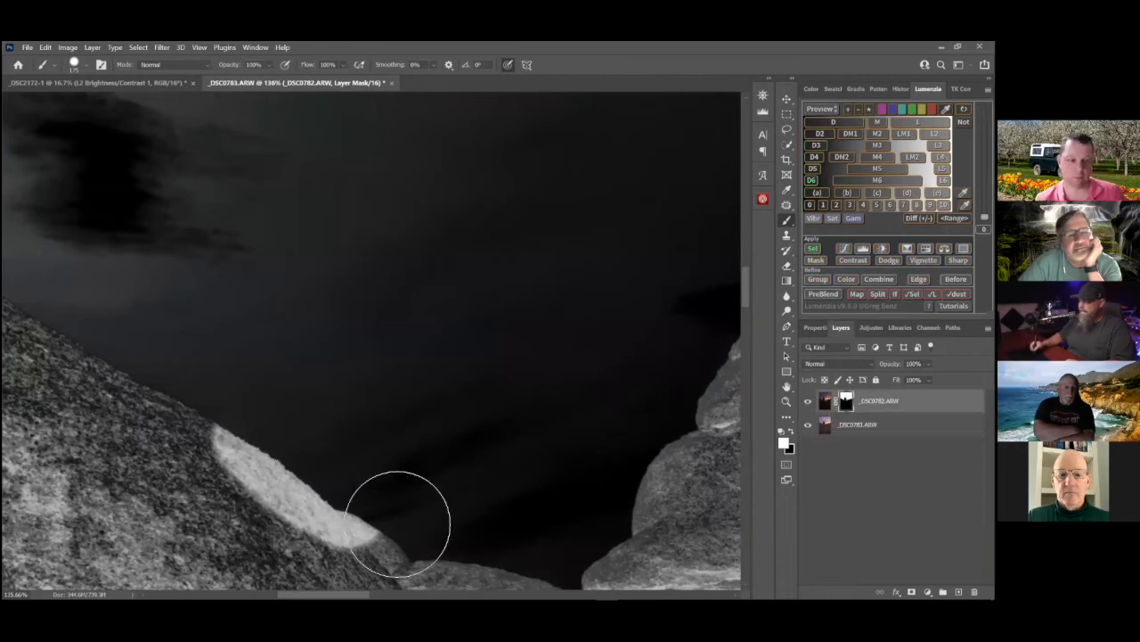
{"action": "key", "text": "x"}
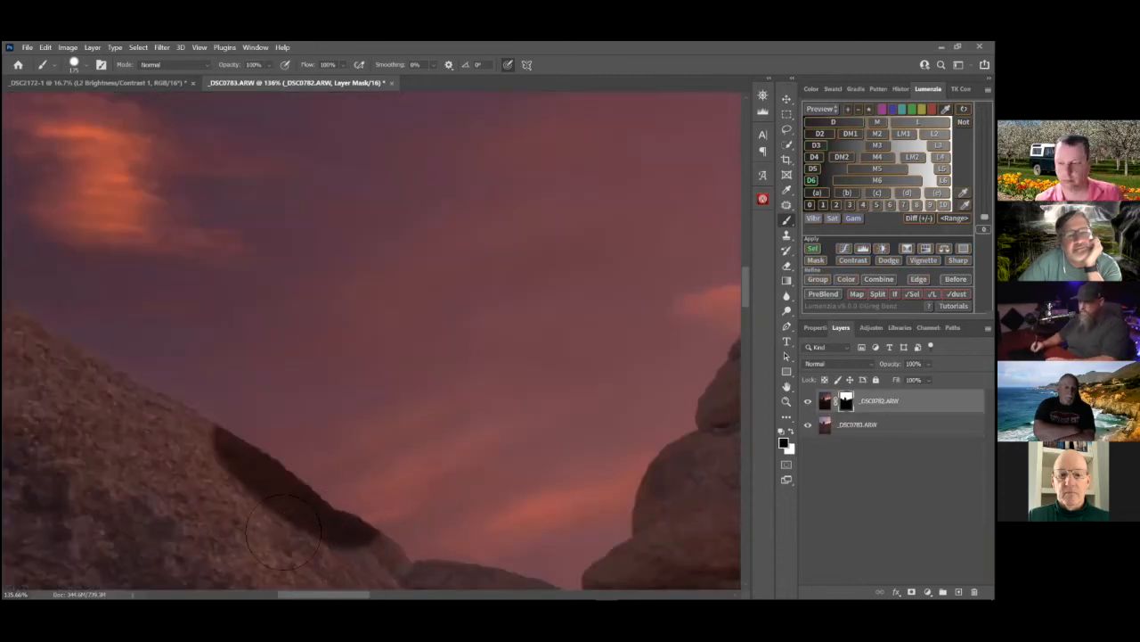
{"action": "left_click_drag", "start_coordinate": [234, 460], "coordinate": [356, 548]}
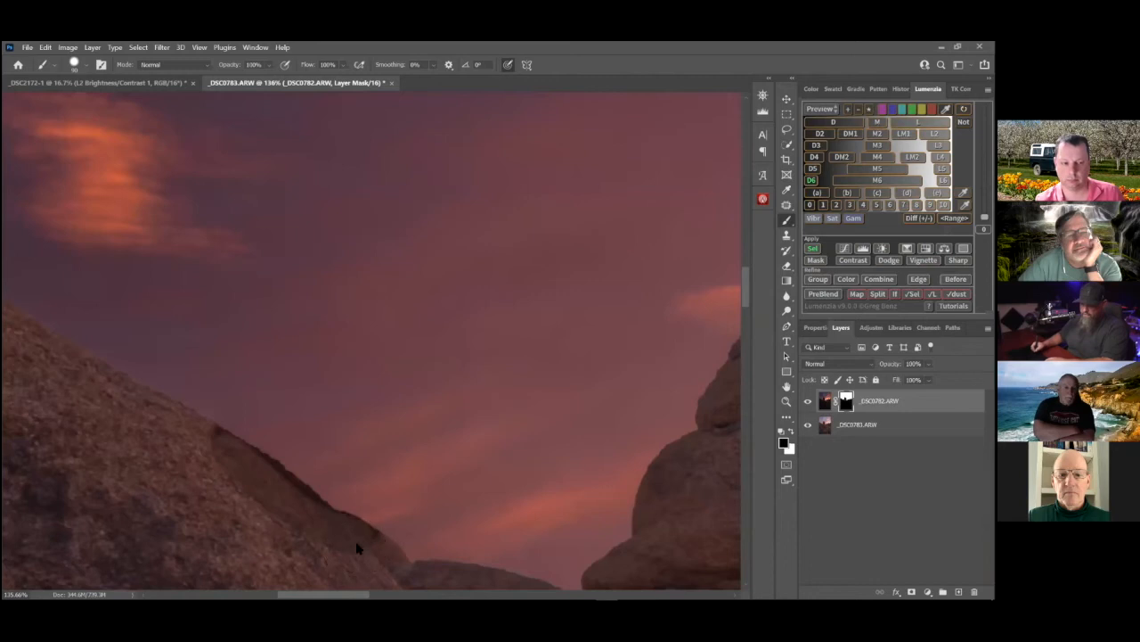
{"action": "right_click", "coordinate": [267, 505]}
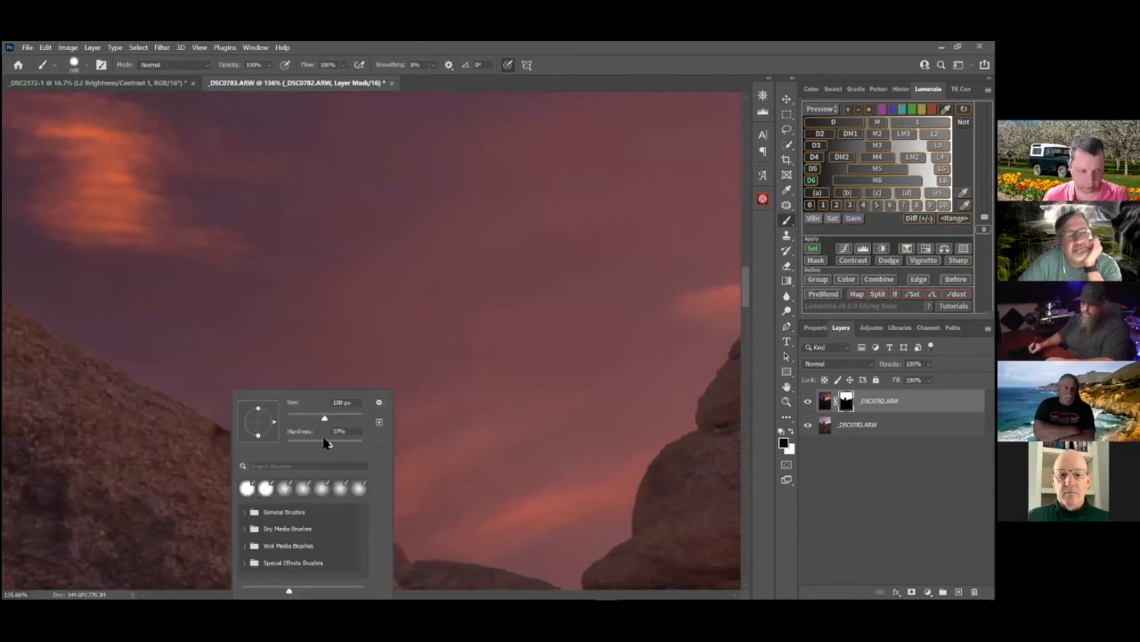
{"action": "key", "text": "Return"}
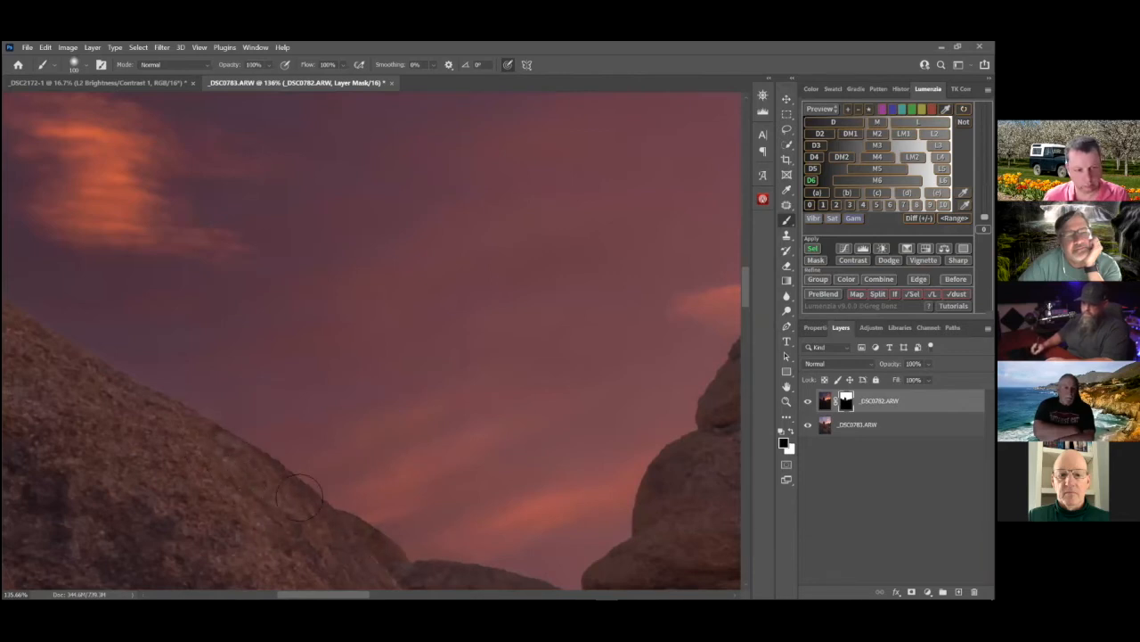
{"action": "left_click_drag", "start_coordinate": [462, 447], "coordinate": [414, 453]}
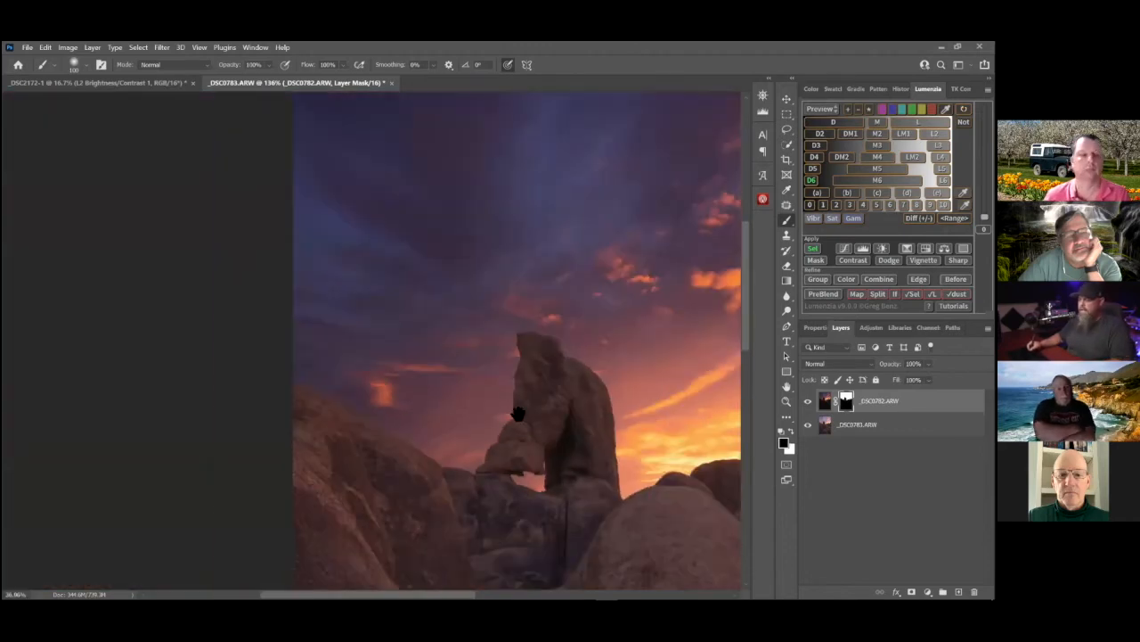
{"action": "left_click_drag", "start_coordinate": [518, 414], "coordinate": [265, 349]}
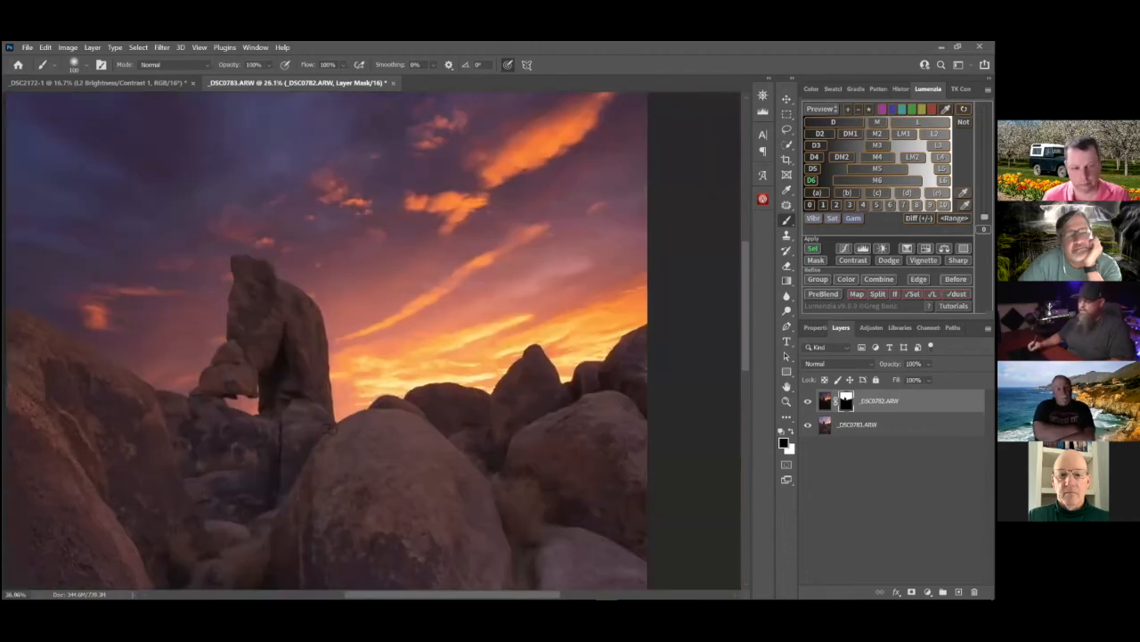
{"action": "left_click_drag", "start_coordinate": [298, 423], "coordinate": [339, 441]}
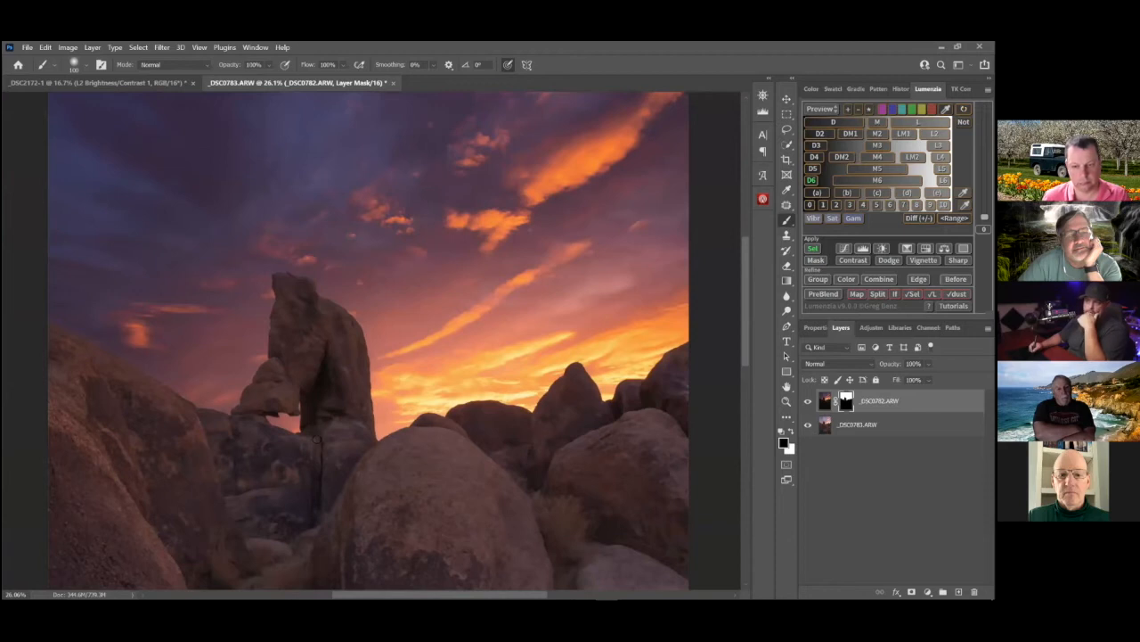
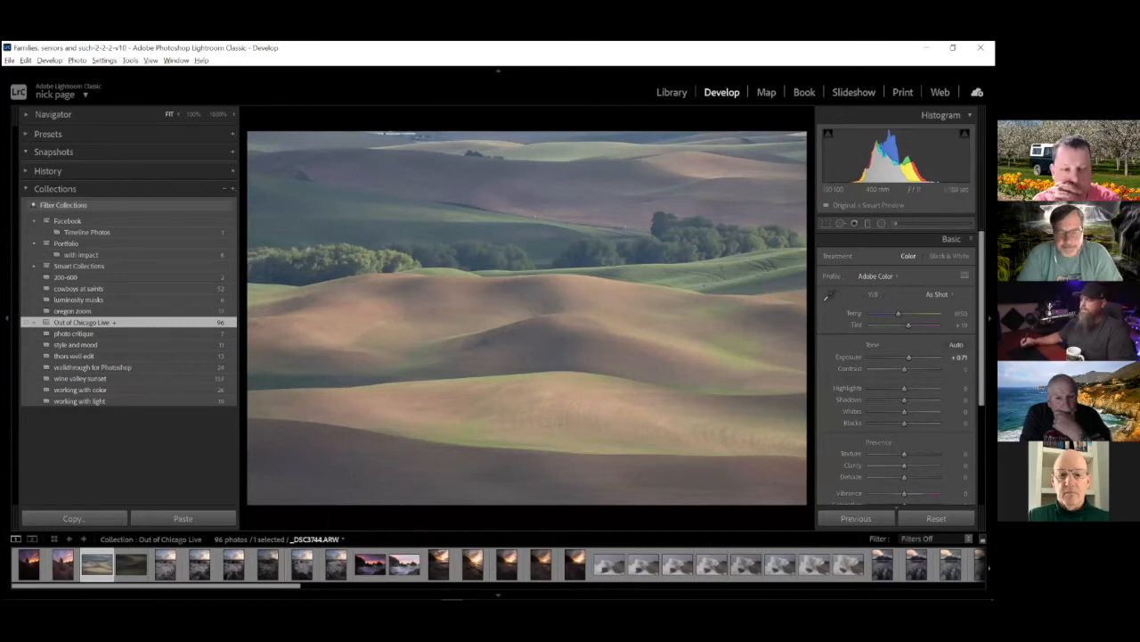
Set the rolling hills photo's contrast to +22 and open it as a smart object in Photoshop
{"action": "mouse_move", "coordinate": [907, 368]}
{"action": "left_mouse_down"}
{"action": "mouse_move", "coordinate": [936, 368]}
{"action": "mouse_move", "coordinate": [921, 368]}
{"action": "left_mouse_up"}
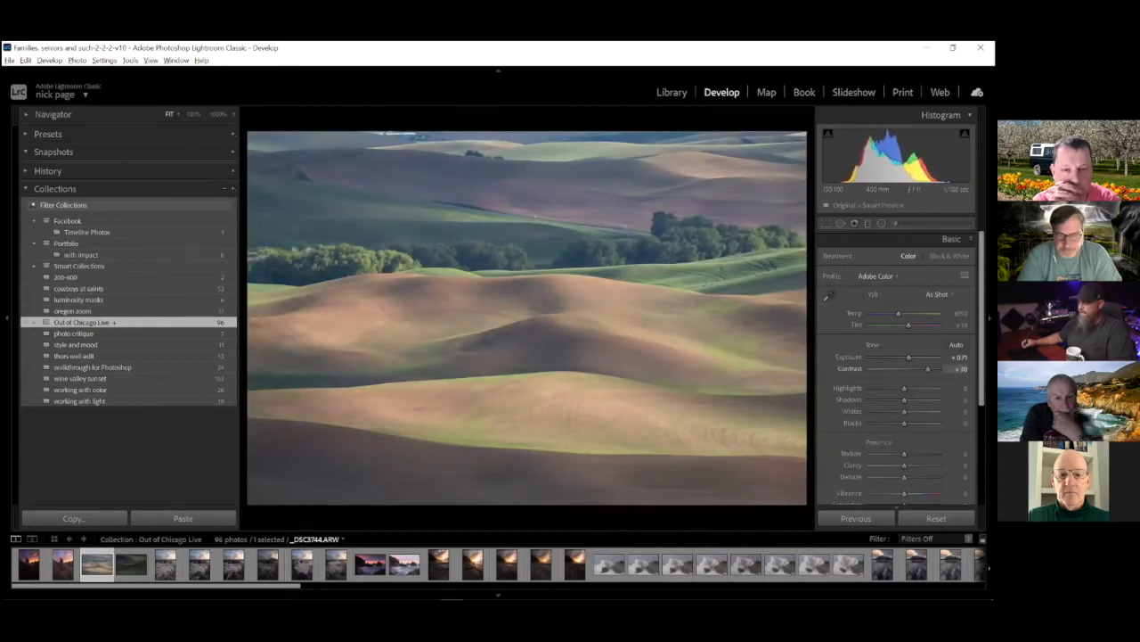
{"action": "left_click_drag", "start_coordinate": [922, 368], "coordinate": [911, 368]}
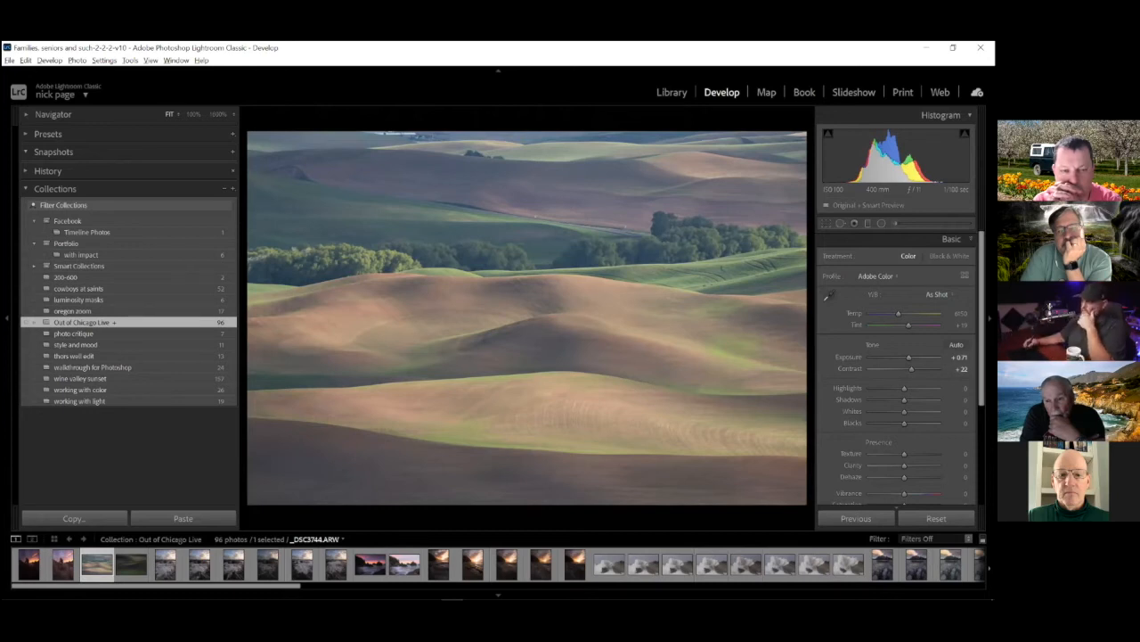
{"action": "right_click", "coordinate": [455, 276]}
{"action": "mouse_move", "coordinate": [527, 368]}
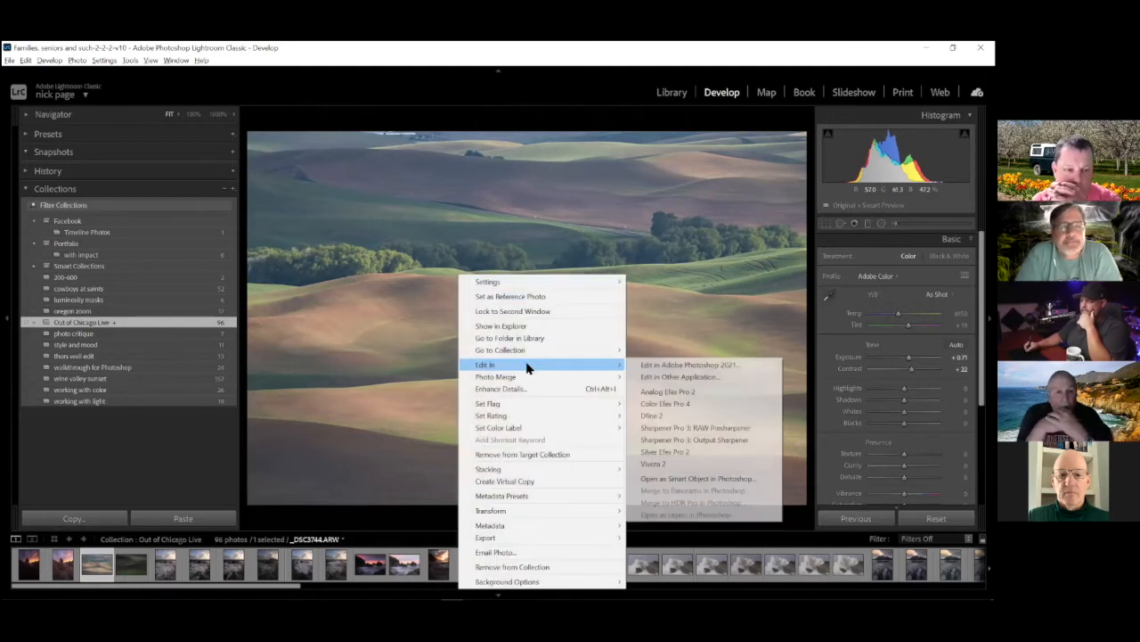
{"action": "left_click", "coordinate": [718, 480]}
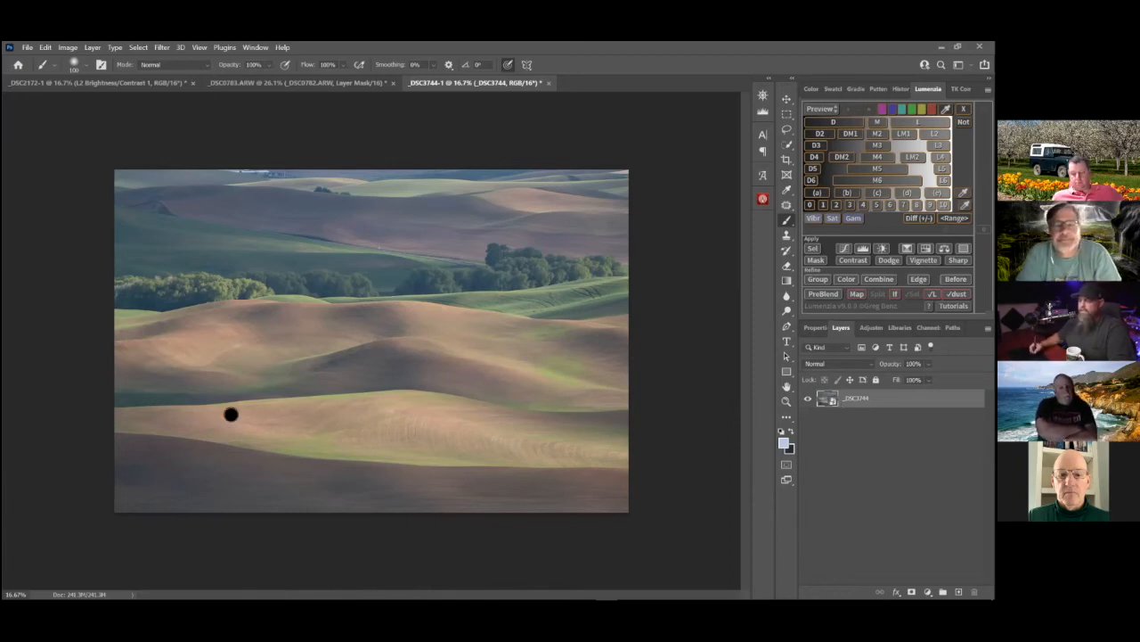
Open the smart object's raw settings and darken and cool the base version to exposure -0.40 and temperature 5700
{"action": "double_click", "coordinate": [827, 401]}
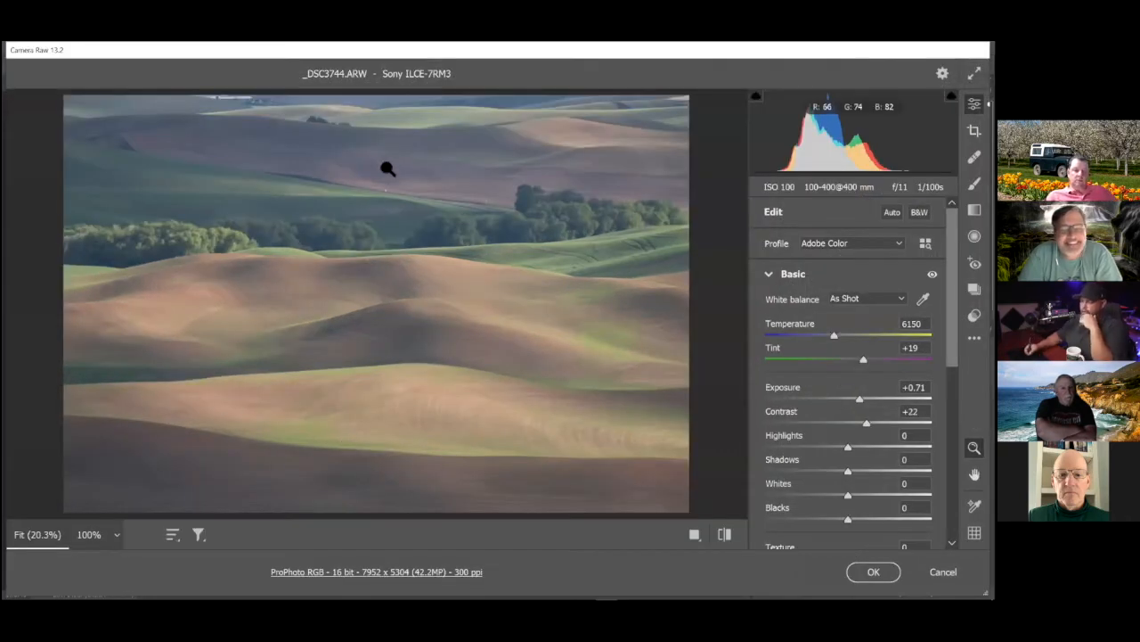
{"action": "left_click_drag", "start_coordinate": [860, 399], "coordinate": [843, 399]}
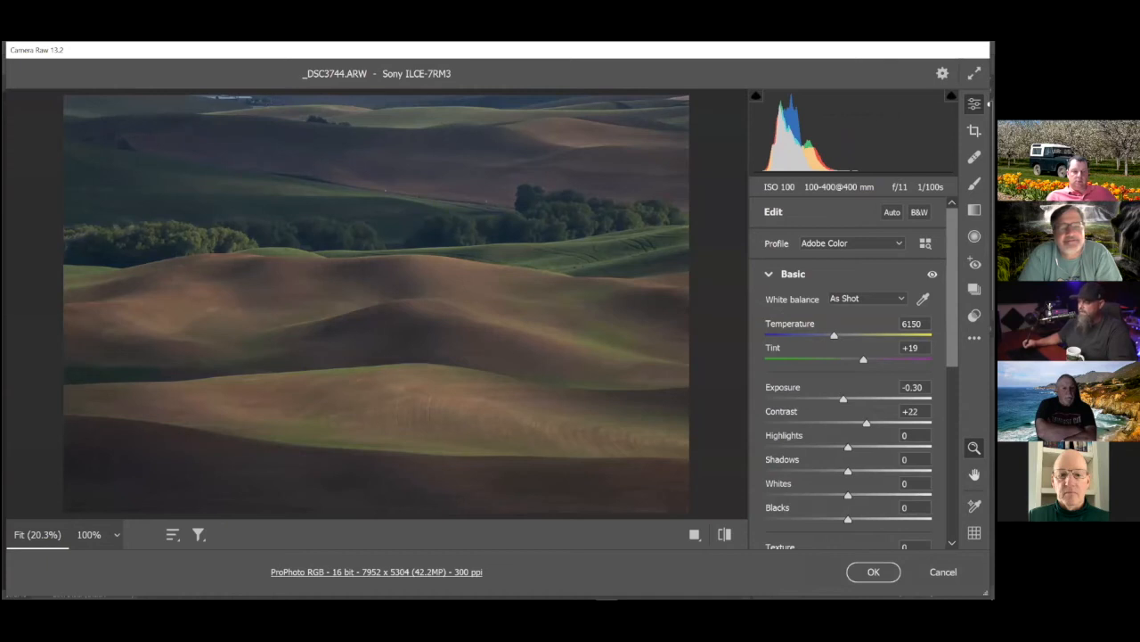
{"action": "left_click_drag", "start_coordinate": [844, 399], "coordinate": [843, 399]}
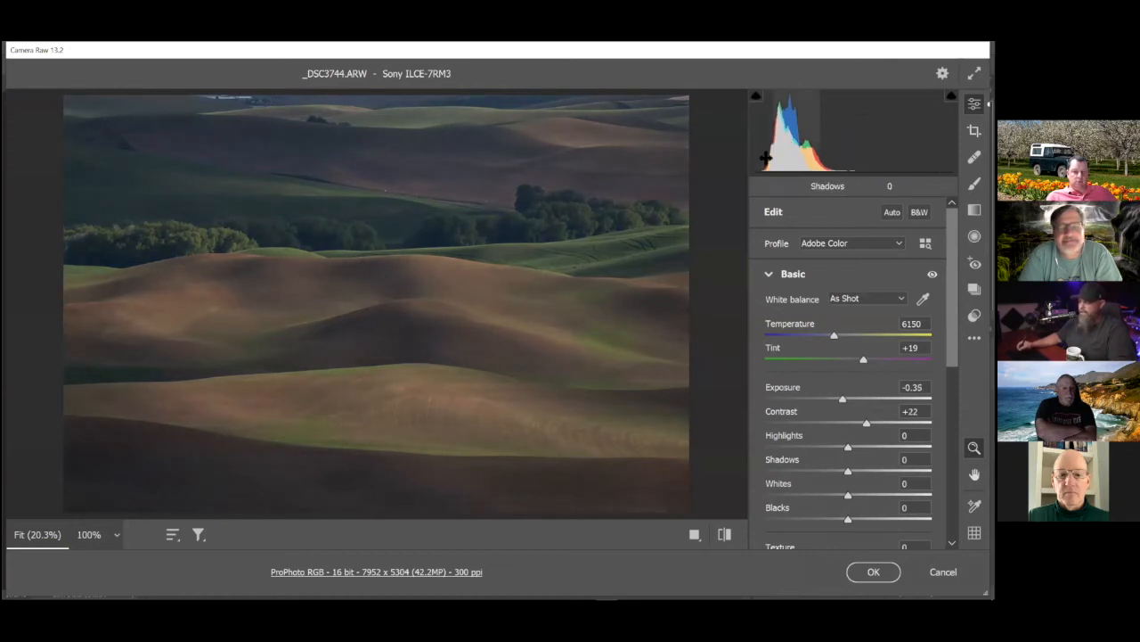
{"action": "left_click_drag", "start_coordinate": [842, 400], "coordinate": [842, 399]}
{"action": "left_click_drag", "start_coordinate": [835, 339], "coordinate": [830, 336]}
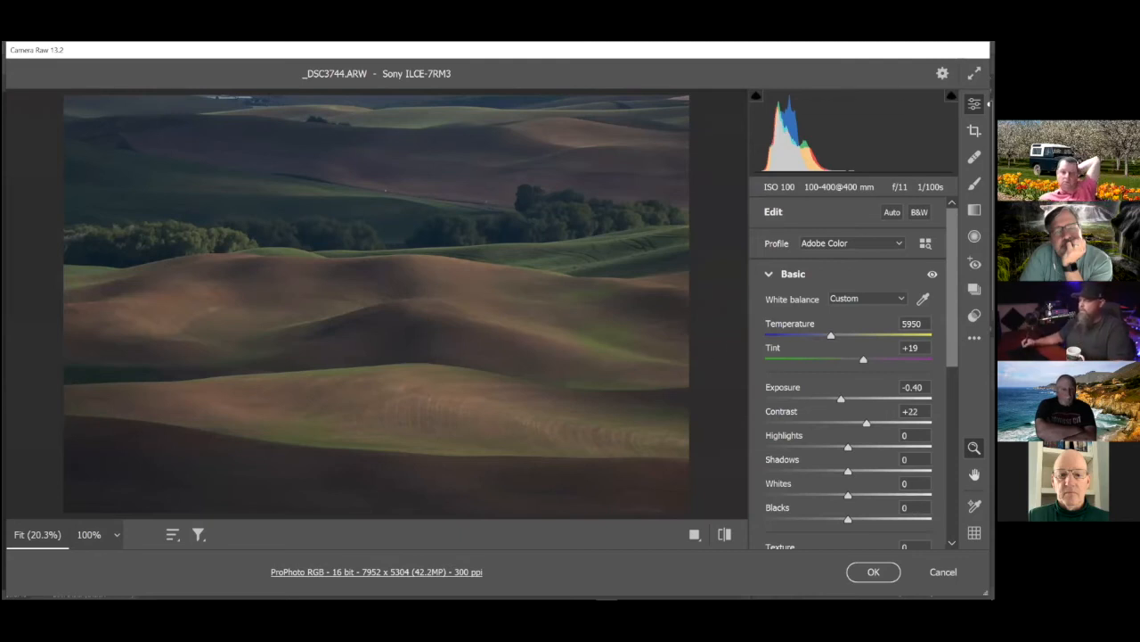
{"action": "left_click_drag", "start_coordinate": [831, 336], "coordinate": [825, 337]}
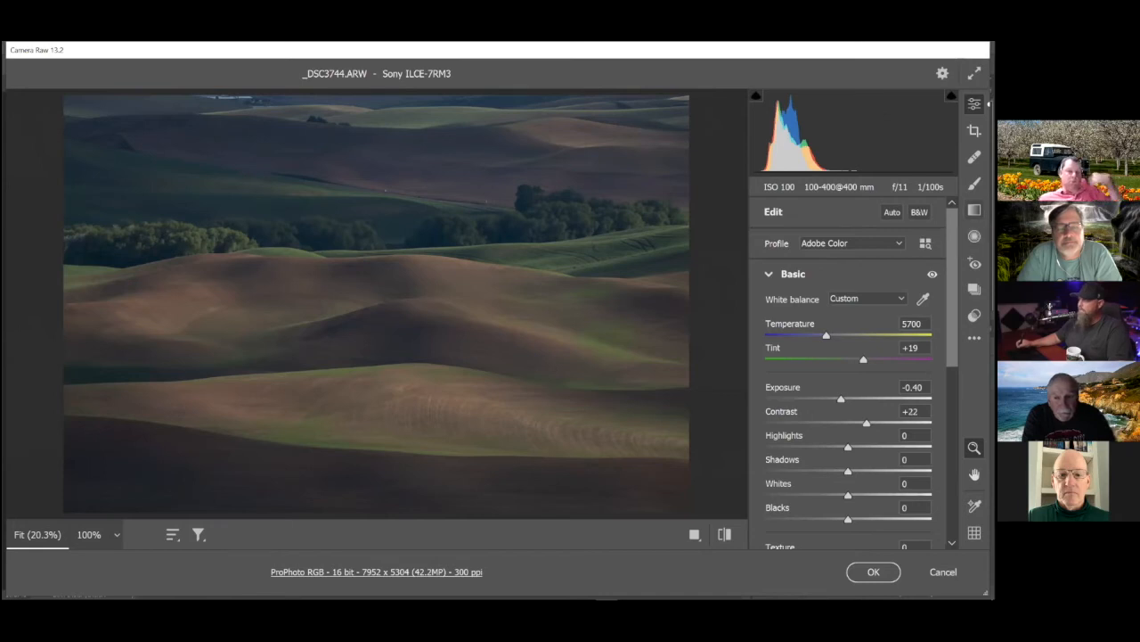
Reset the graduated filter settings and add a vertical gradient from the upper hills to the lower ridge with temperature +19 and tint +3
{"action": "left_click", "coordinate": [975, 211]}
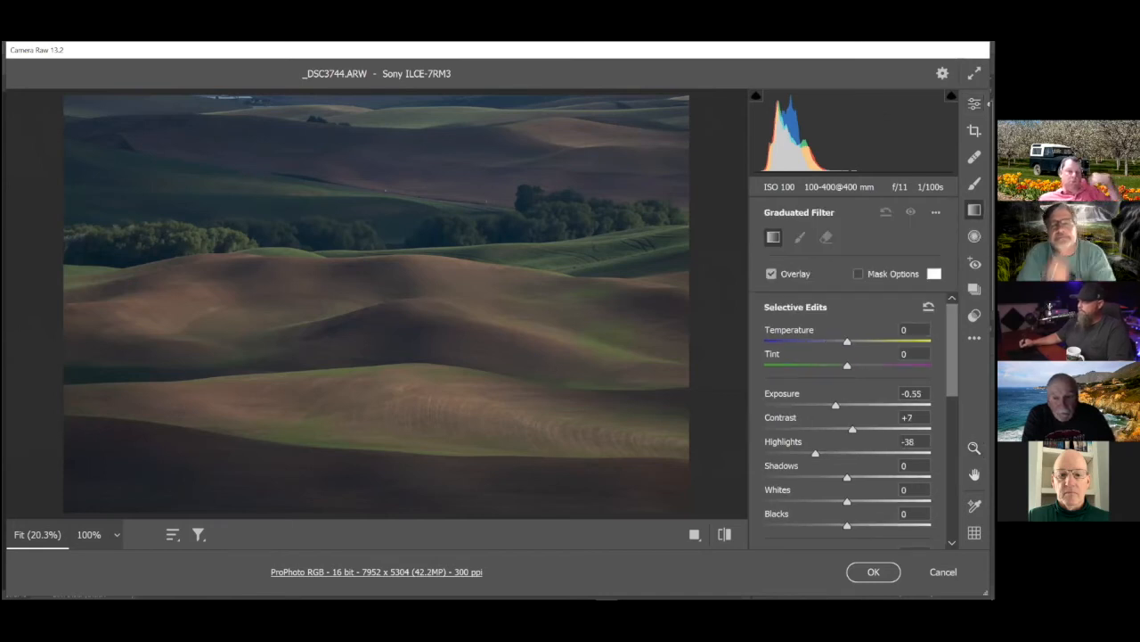
{"action": "left_click", "coordinate": [936, 212]}
{"action": "left_click", "coordinate": [934, 245]}
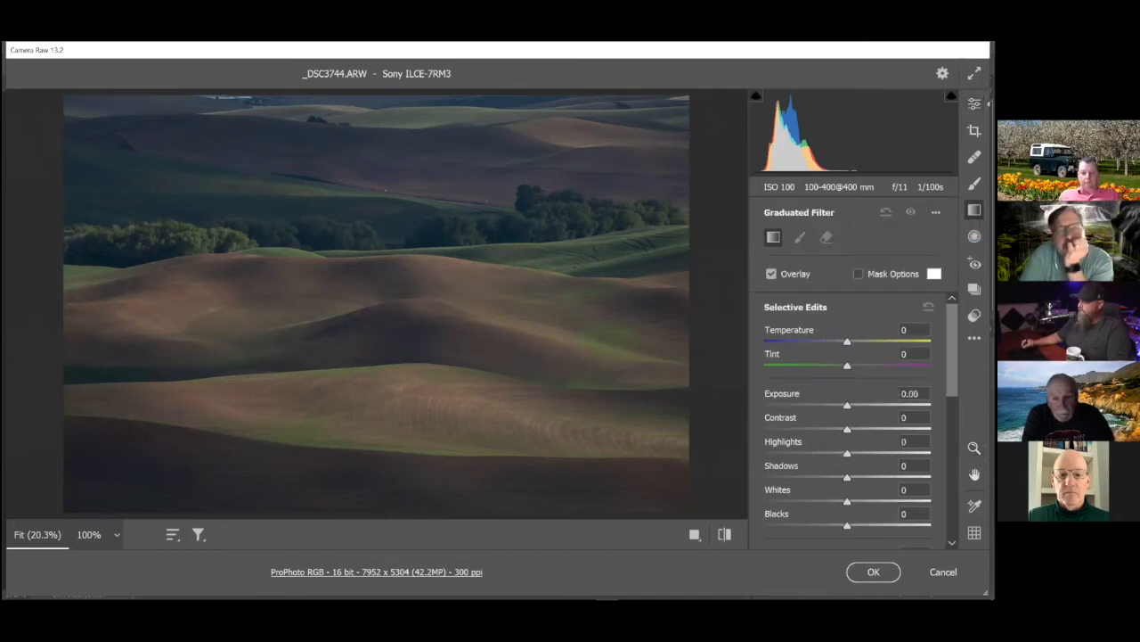
{"action": "left_click_drag", "start_coordinate": [389, 118], "coordinate": [389, 354]}
{"action": "left_click_drag", "start_coordinate": [392, 222], "coordinate": [389, 244]}
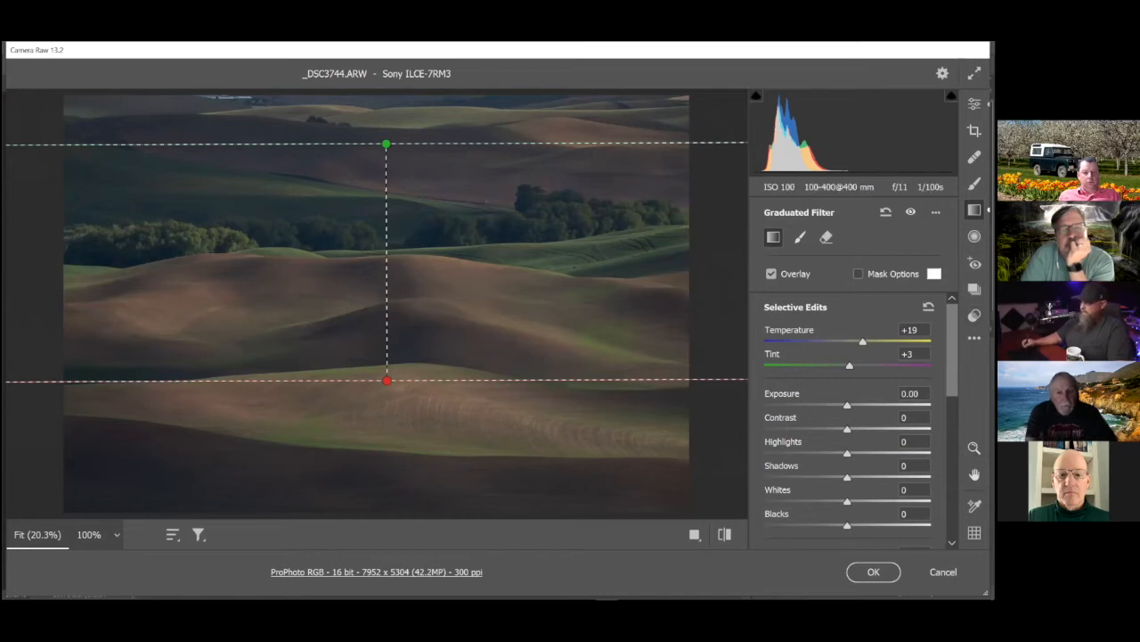
Set the base version's overall raw exposure to -0.60 and apply the raw edits
{"action": "left_click", "coordinate": [975, 104]}
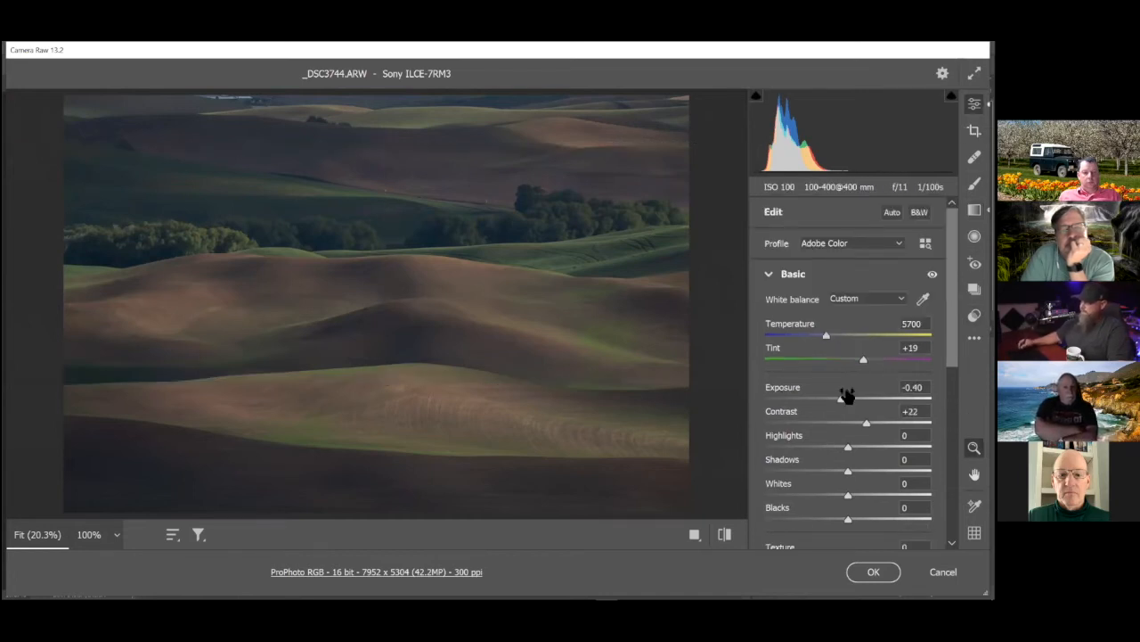
{"action": "left_click_drag", "start_coordinate": [841, 403], "coordinate": [838, 398]}
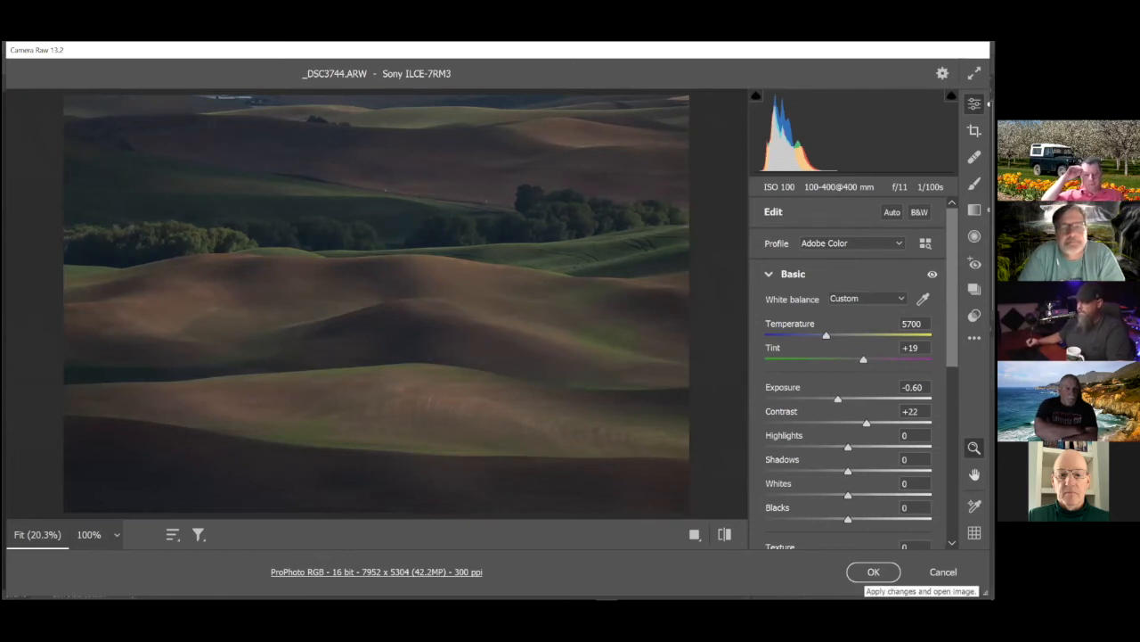
{"action": "left_click", "coordinate": [873, 571]}
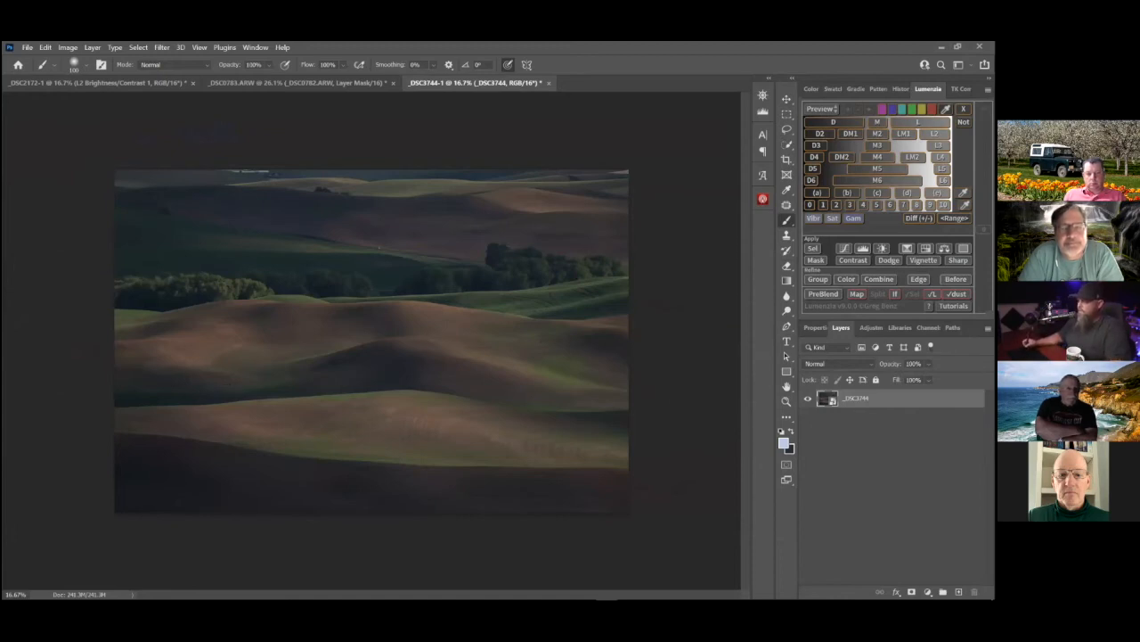
Create a new smart object via copy and, in its raw settings, raise the exposure and set contrast +63, temperature 6800 and tint +22
{"action": "right_click", "coordinate": [861, 398]}
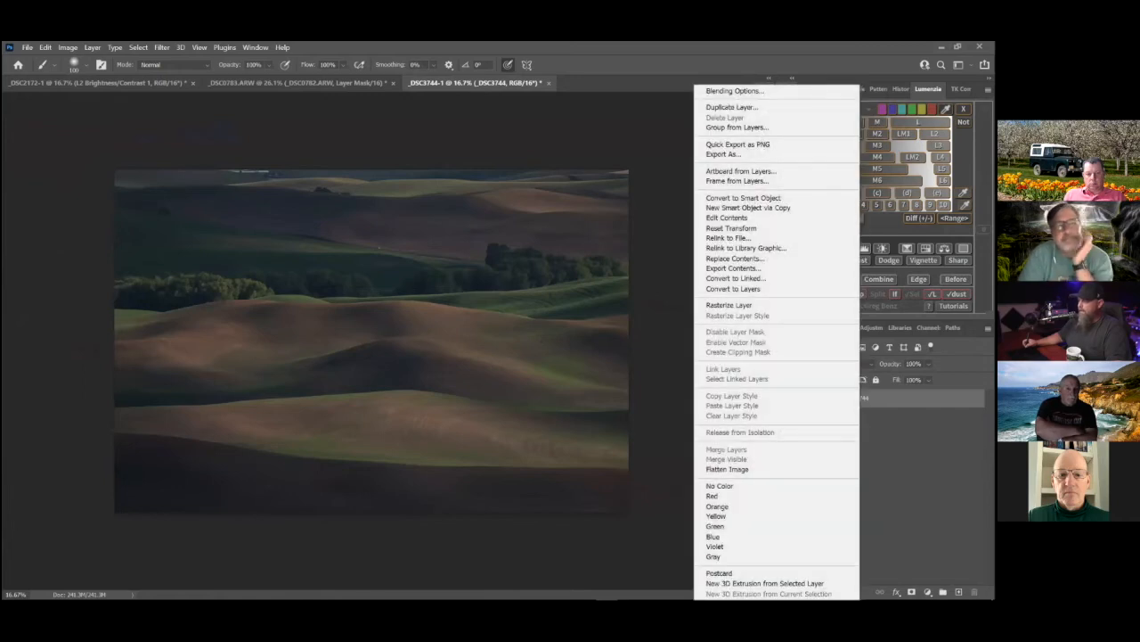
{"action": "left_click", "coordinate": [787, 210]}
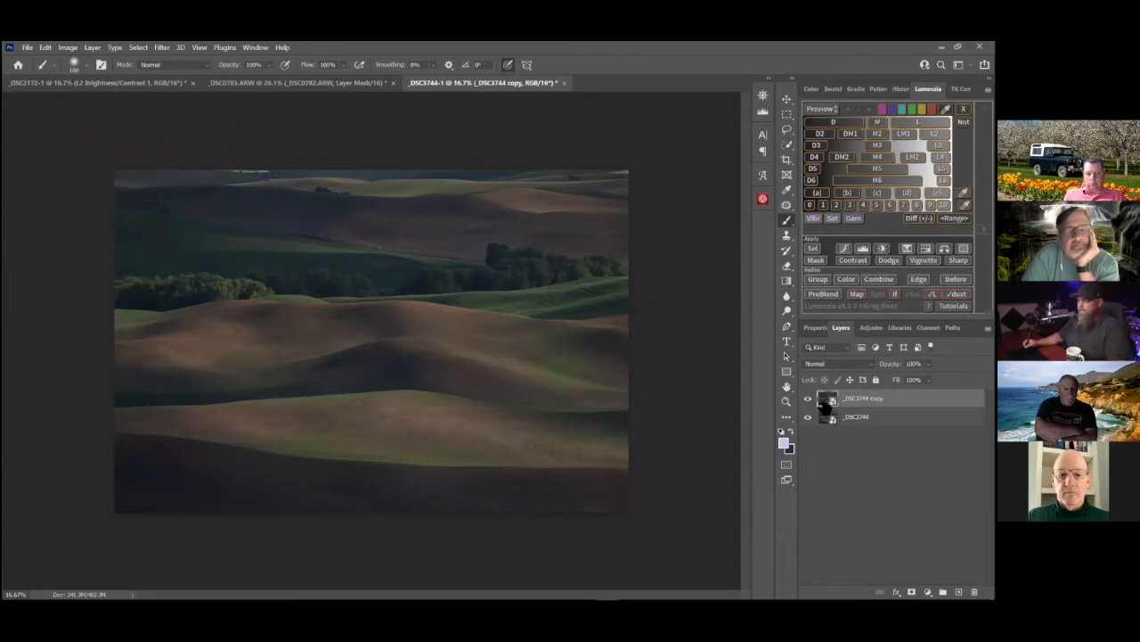
{"action": "double_click", "coordinate": [827, 402]}
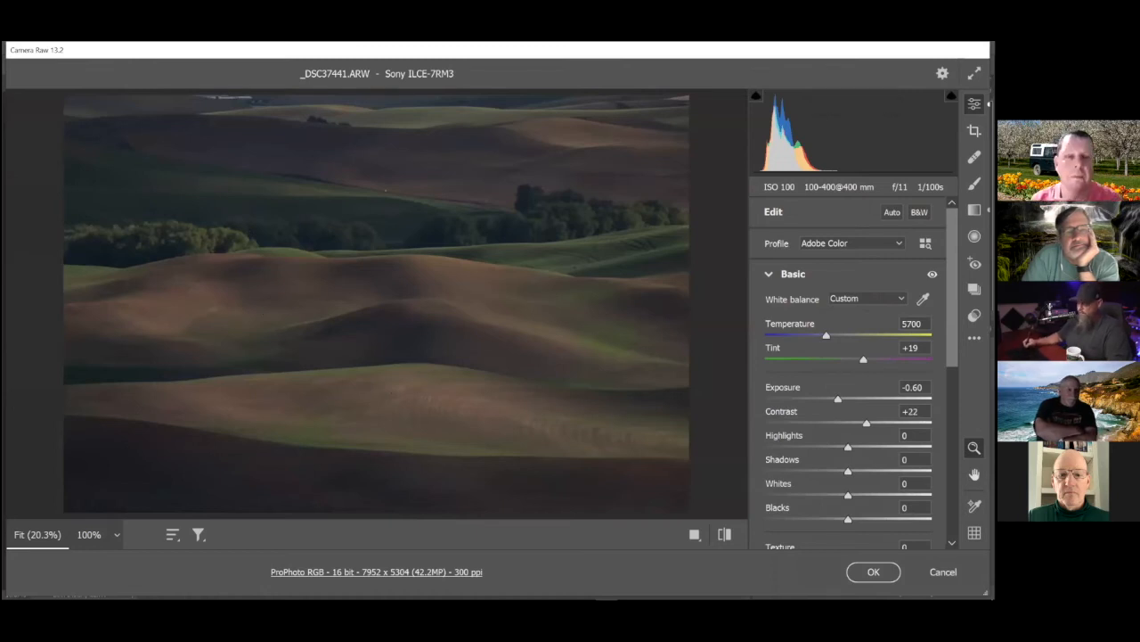
{"action": "left_click_drag", "start_coordinate": [837, 403], "coordinate": [899, 423]}
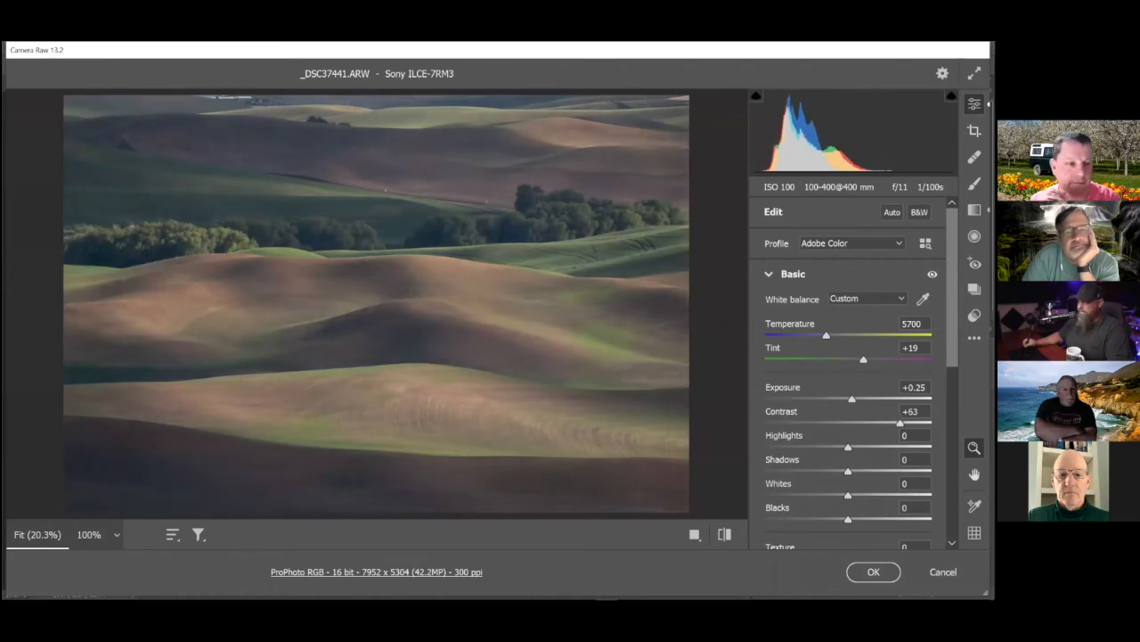
{"action": "mouse_move", "coordinate": [827, 337]}
{"action": "left_mouse_down"}
{"action": "mouse_move", "coordinate": [865, 359]}
{"action": "mouse_move", "coordinate": [840, 336]}
{"action": "left_mouse_up"}
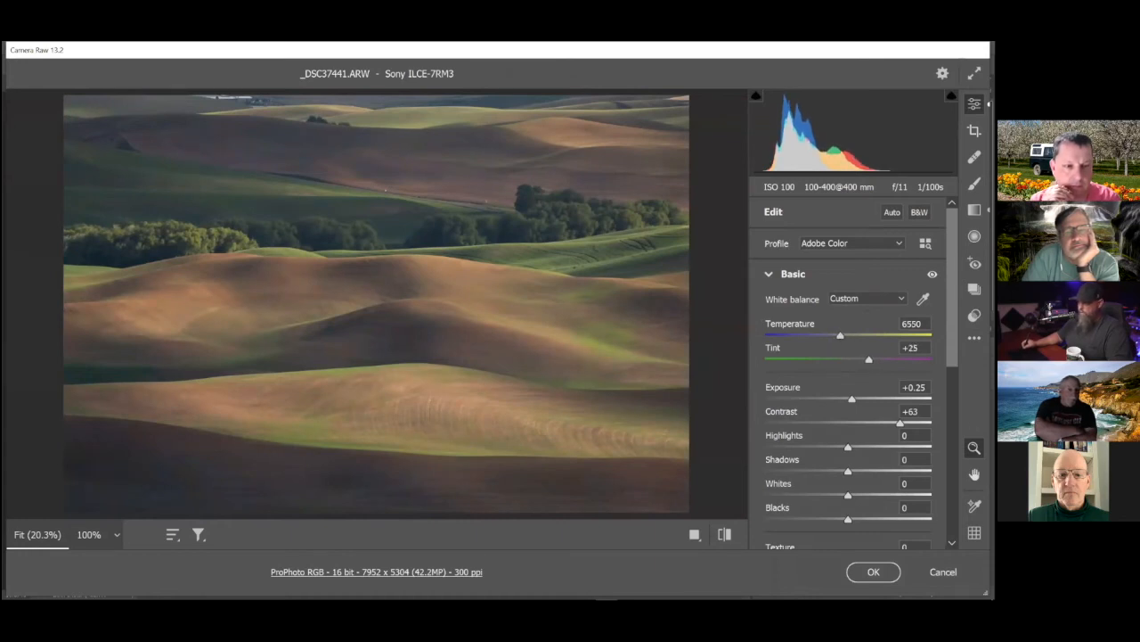
{"action": "left_click_drag", "start_coordinate": [840, 336], "coordinate": [845, 336]}
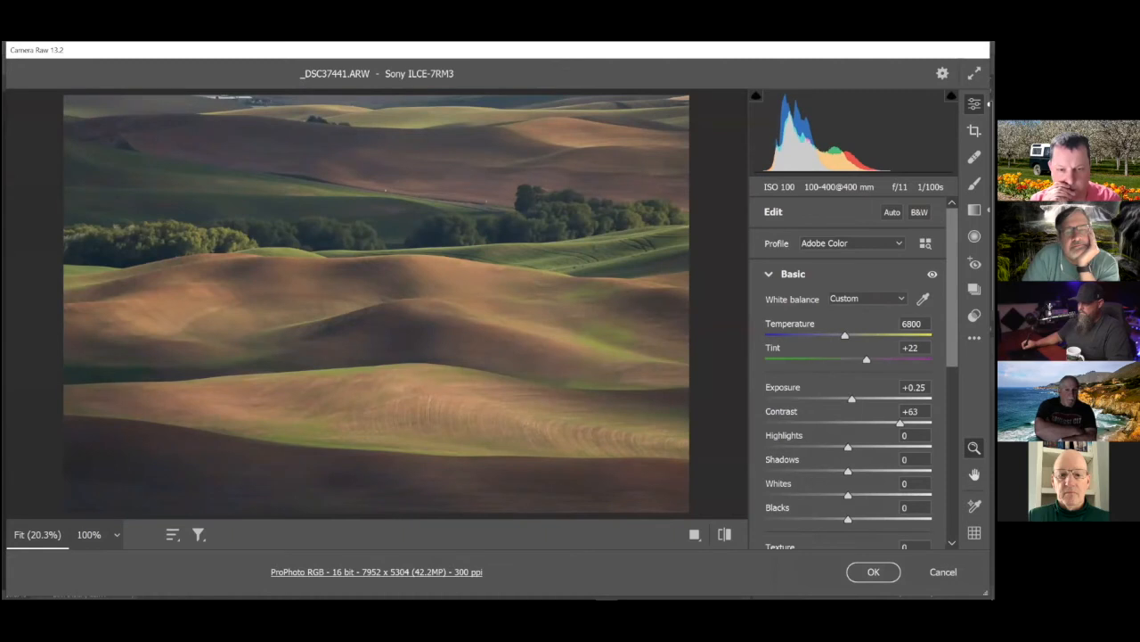
{"action": "left_click_drag", "start_coordinate": [851, 399], "coordinate": [856, 399]}
Set the copy's Blue Primary saturation to +33 in the raw Calibration settings and apply the raw edits
{"action": "scroll", "coordinate": [851, 392], "scroll_direction": "down", "scroll_amount": 8}
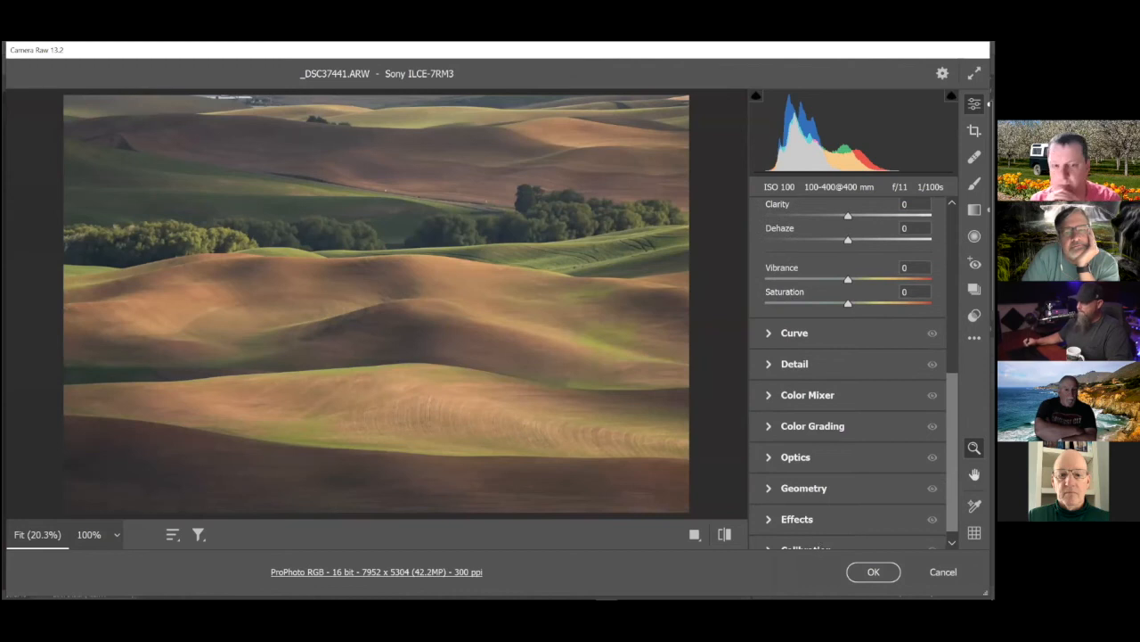
{"action": "scroll", "coordinate": [768, 545], "scroll_direction": "down", "scroll_amount": 2}
{"action": "left_click", "coordinate": [771, 532]}
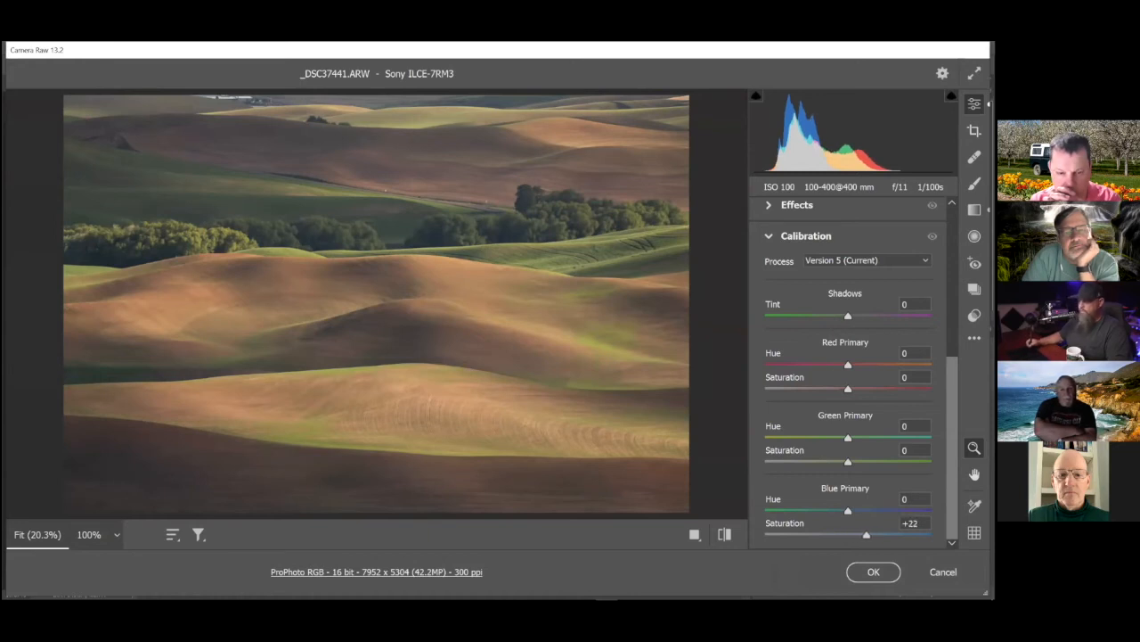
{"action": "mouse_move", "coordinate": [880, 534]}
{"action": "left_mouse_down"}
{"action": "mouse_move", "coordinate": [923, 534]}
{"action": "mouse_move", "coordinate": [865, 534]}
{"action": "mouse_move", "coordinate": [925, 535]}
{"action": "mouse_move", "coordinate": [870, 535]}
{"action": "left_mouse_up"}
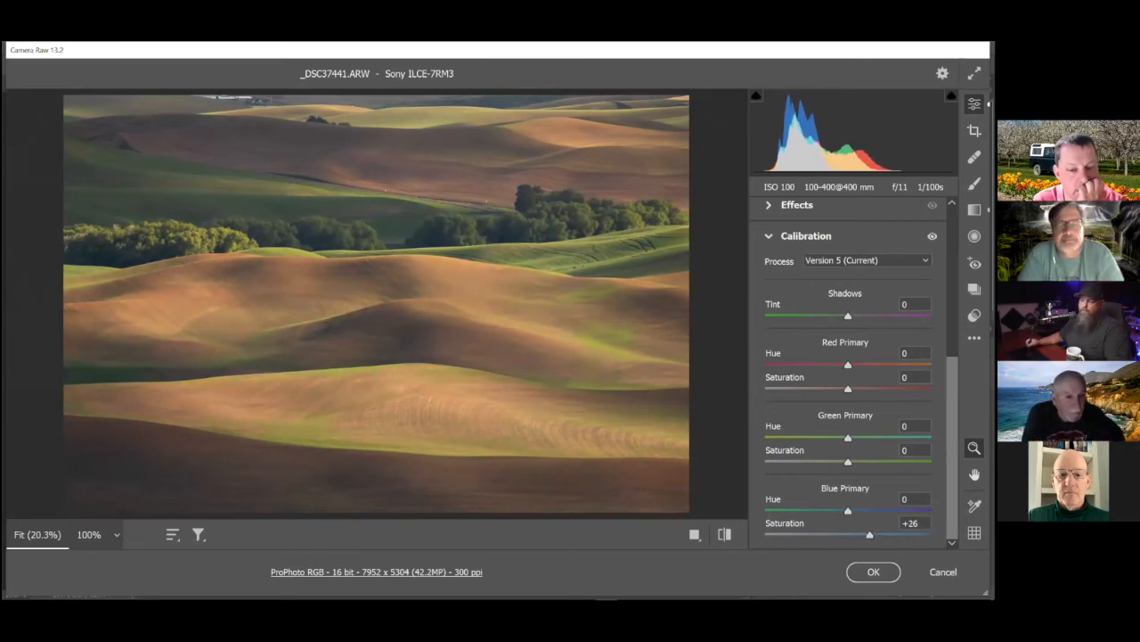
{"action": "left_click_drag", "start_coordinate": [870, 535], "coordinate": [866, 535]}
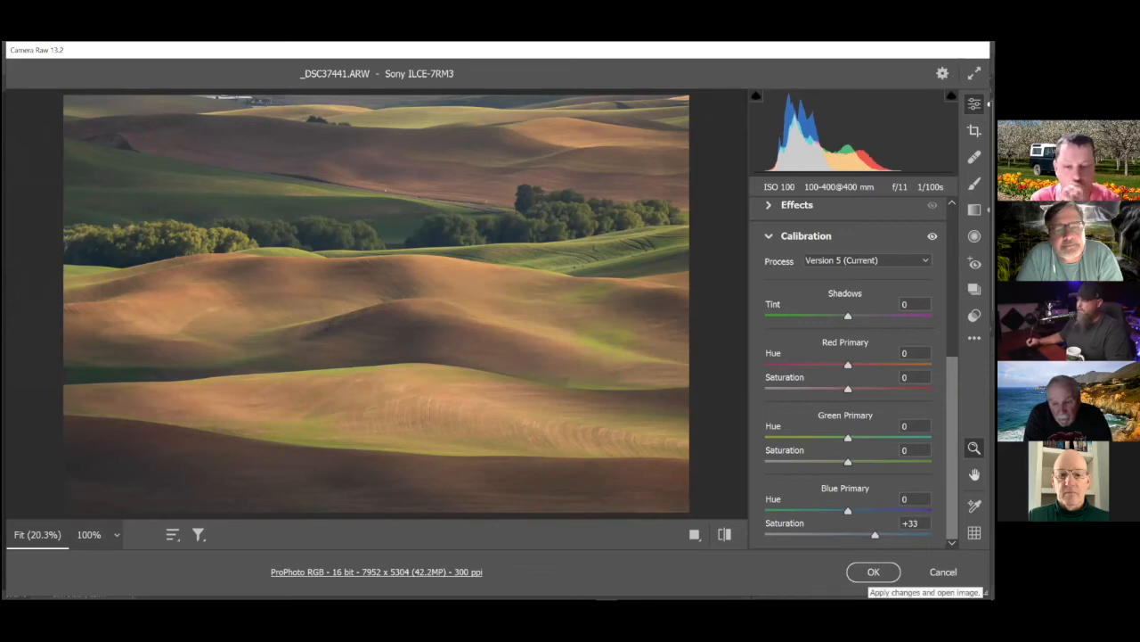
{"action": "left_click", "coordinate": [874, 571]}
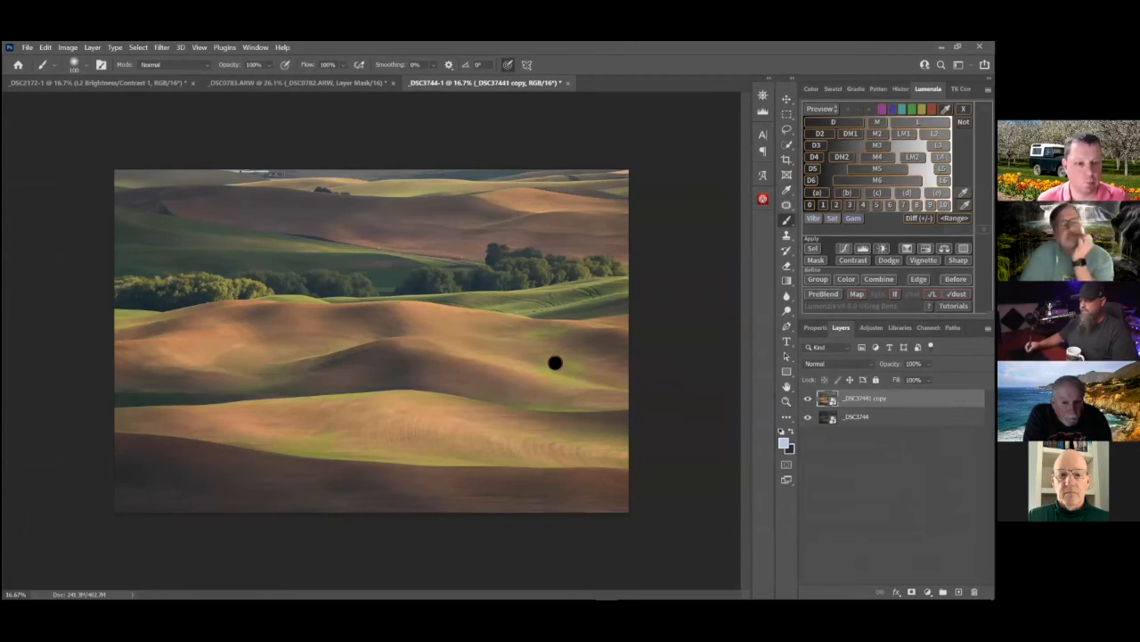
Compare the bright and dark versions by toggling the copy's visibility, and add a black layer mask to the copy
{"action": "left_click", "coordinate": [808, 398]}
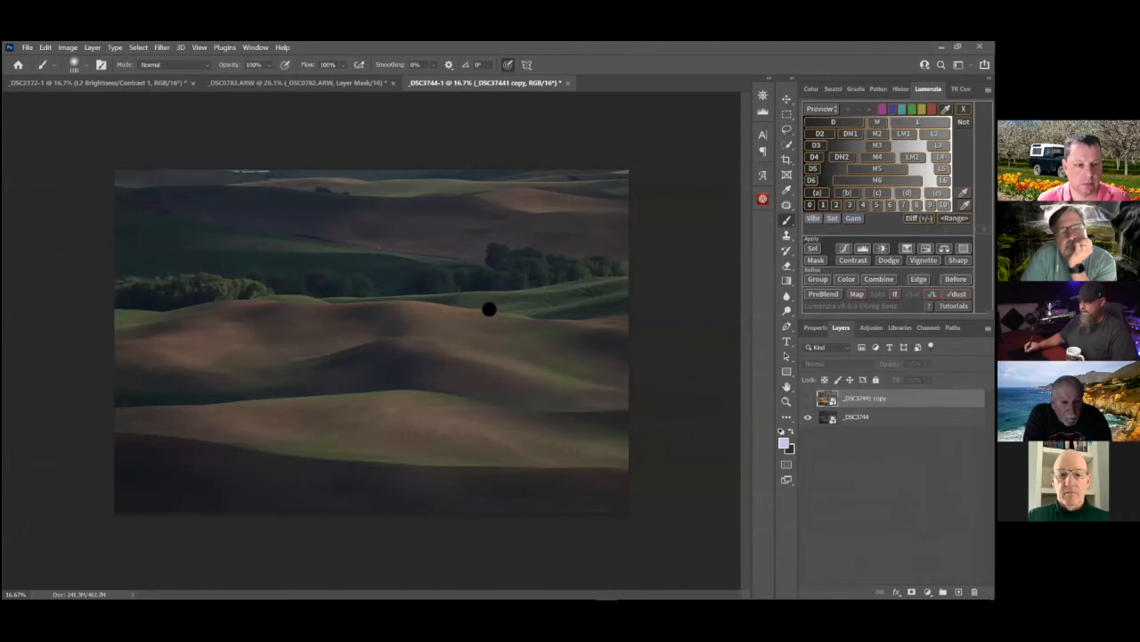
{"action": "left_click", "coordinate": [809, 398]}
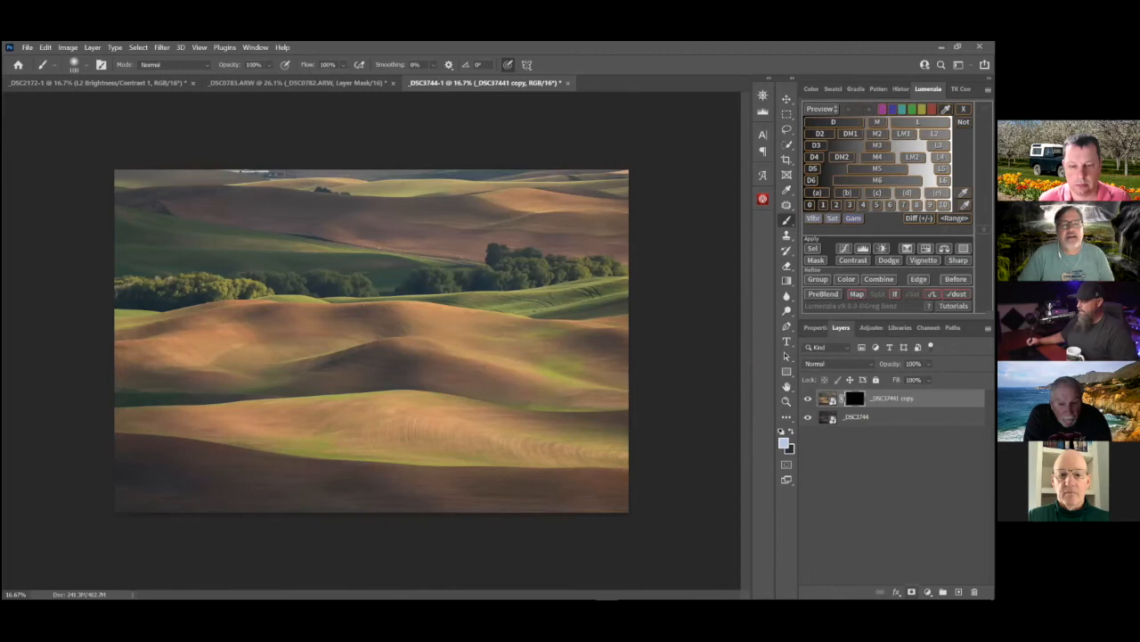
{"action": "left_click", "coordinate": [911, 591], "text": "alt"}
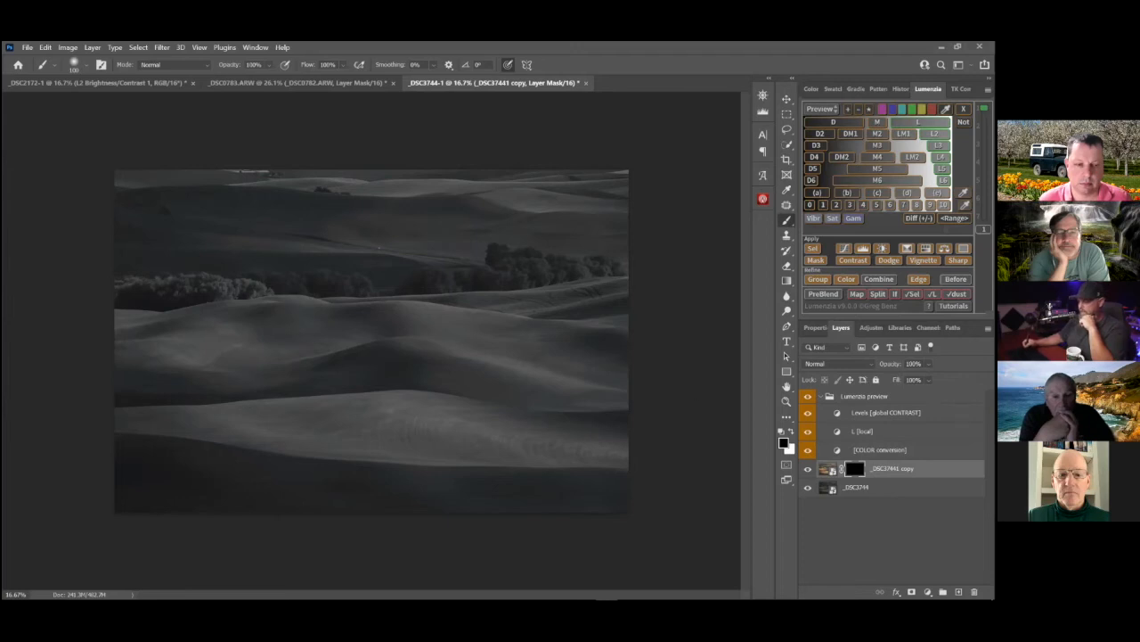
Set the L mask preview's global contrast Levels to black input 18, midtone 1.05 and white input 129
{"action": "left_click", "coordinate": [842, 415]}
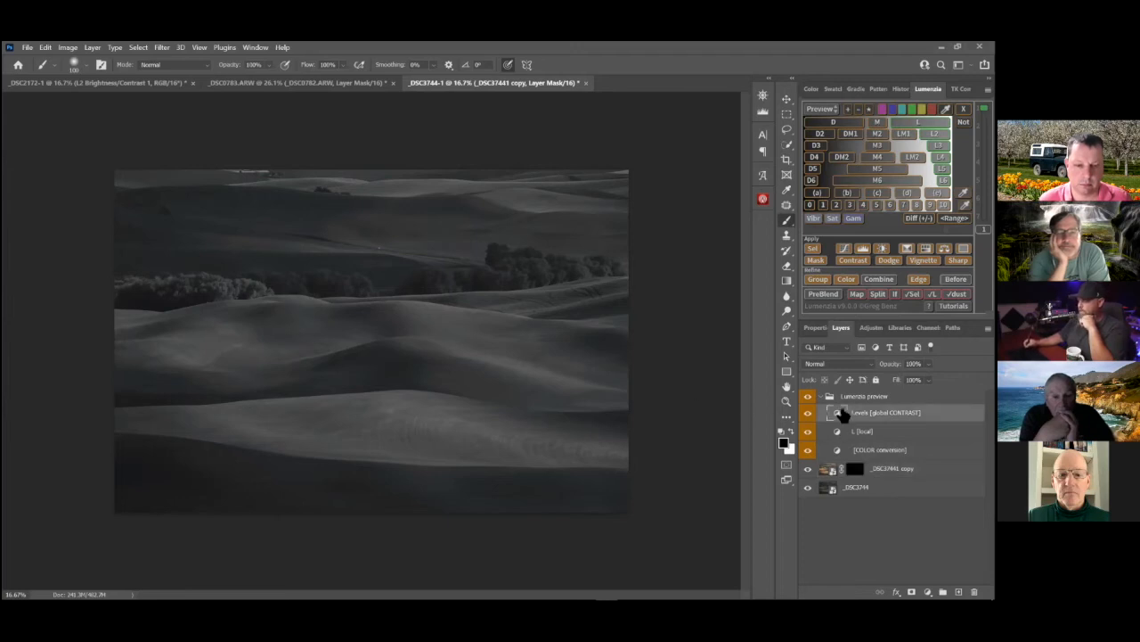
{"action": "double_click", "coordinate": [840, 414]}
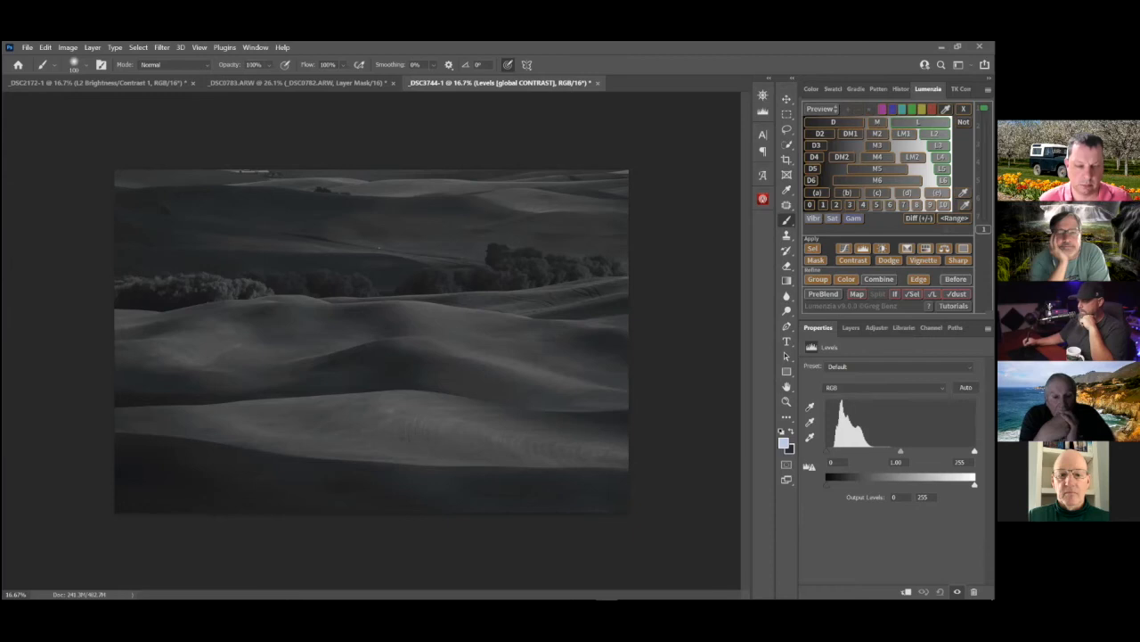
{"action": "left_click_drag", "start_coordinate": [947, 451], "coordinate": [903, 452]}
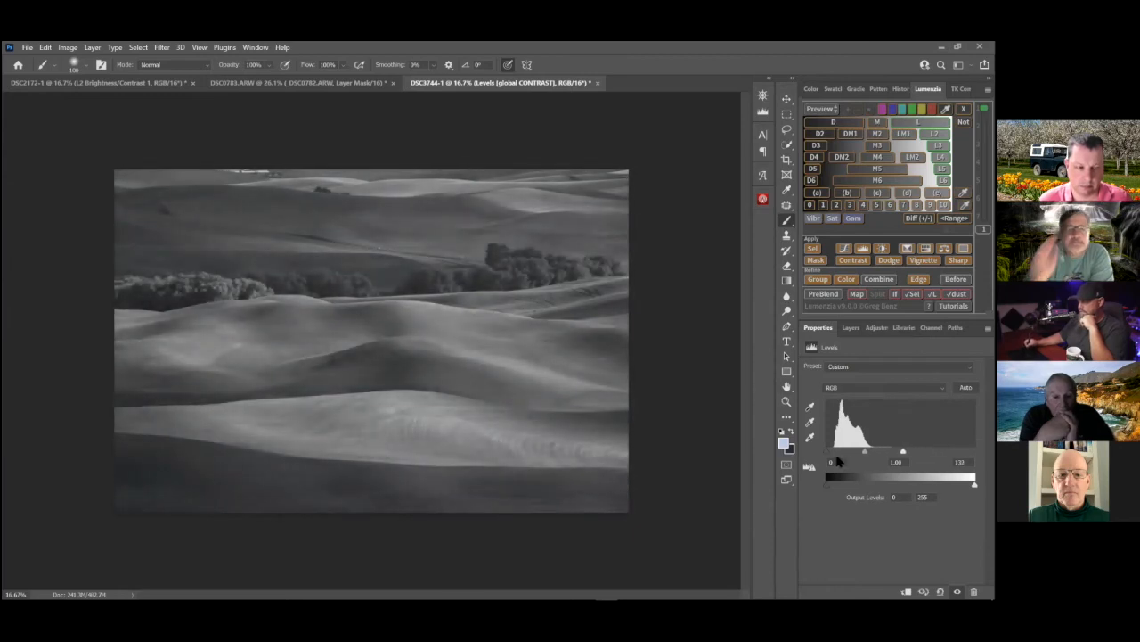
{"action": "left_click_drag", "start_coordinate": [829, 452], "coordinate": [838, 455]}
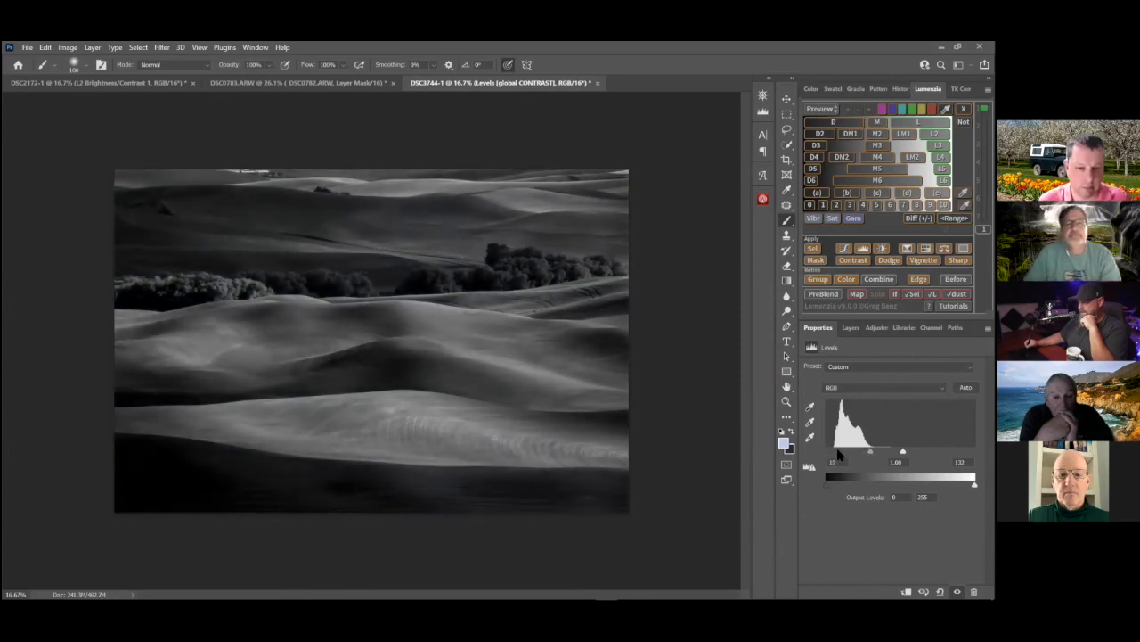
{"action": "left_click_drag", "start_coordinate": [870, 452], "coordinate": [901, 452]}
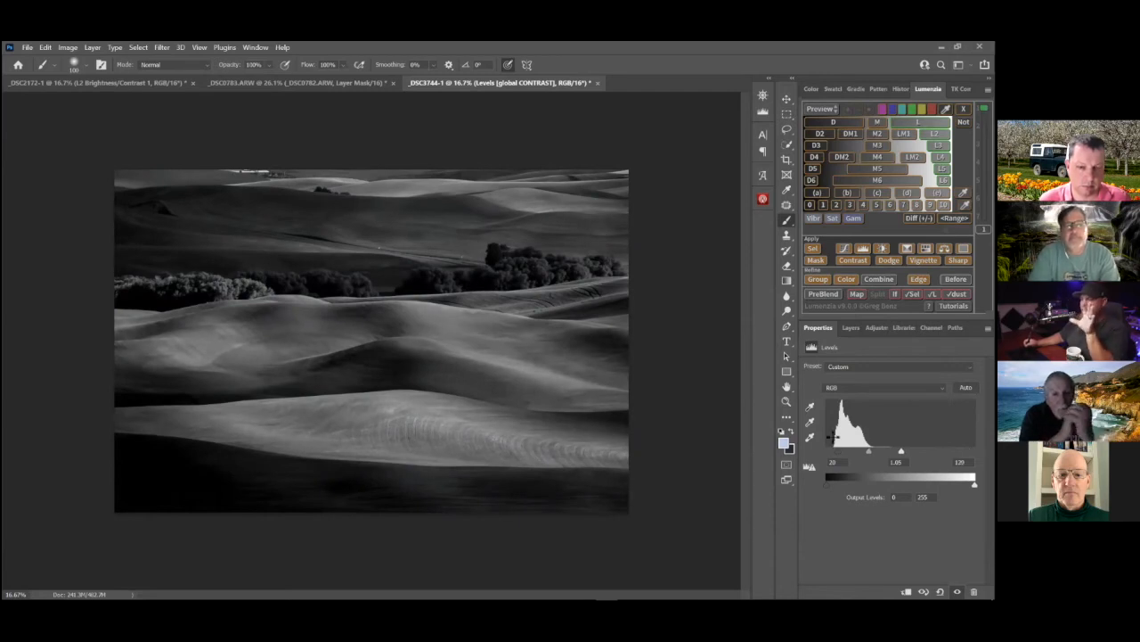
{"action": "left_click_drag", "start_coordinate": [838, 453], "coordinate": [836, 453]}
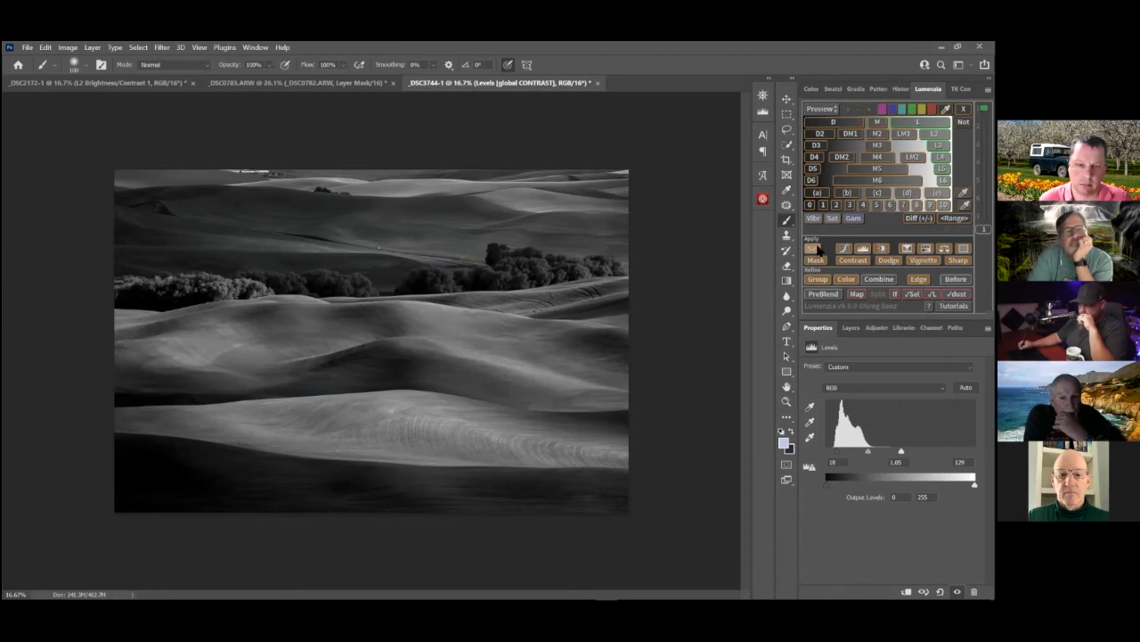
Load the L preview as a selection and paint white at 40% opacity on the copy's layer mask over the sunlit hills
{"action": "left_click", "coordinate": [814, 250]}
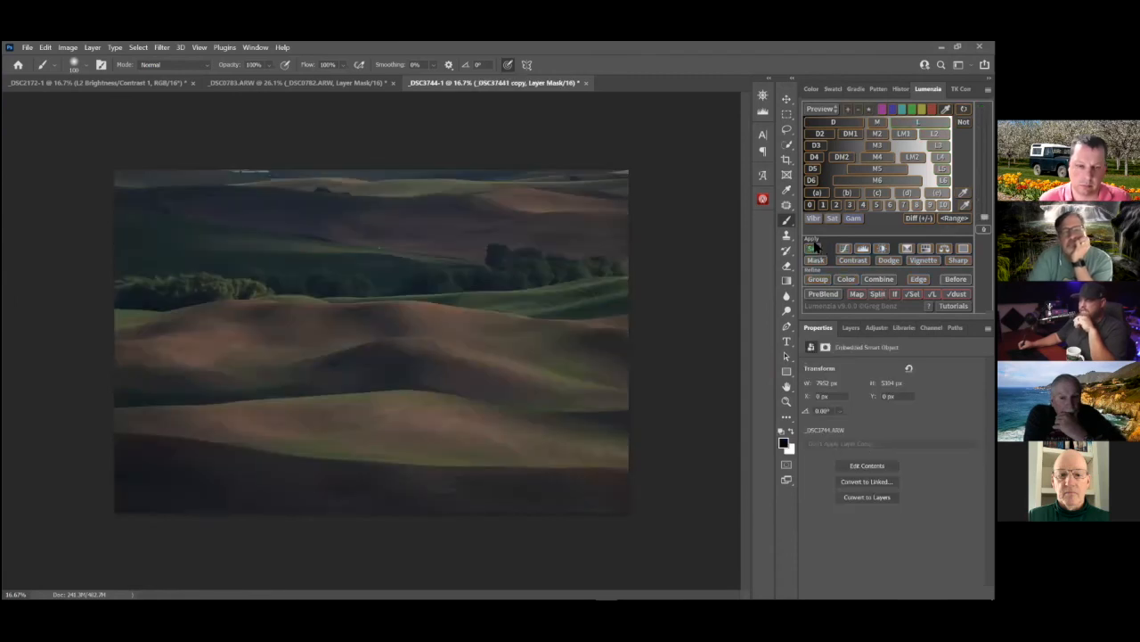
{"action": "left_click", "coordinate": [851, 328]}
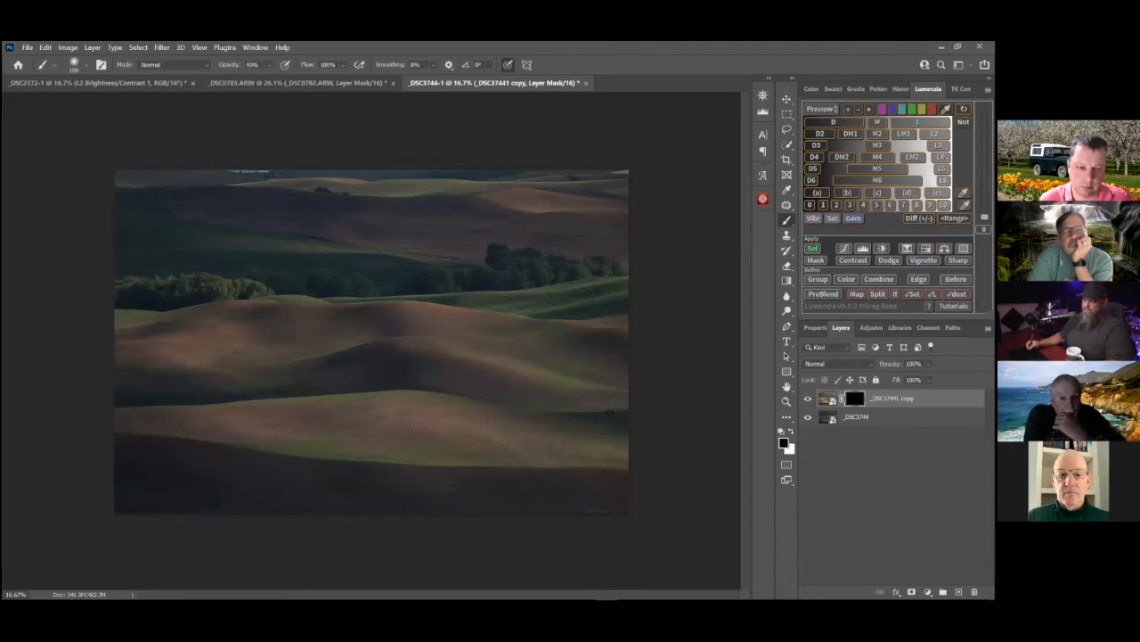
{"action": "key", "text": "bracketright"}
{"action": "key", "text": "bracketright"}
{"action": "key", "text": "bracketright"}
{"action": "key", "text": "bracketright"}
{"action": "key", "text": "bracketright"}
{"action": "key", "text": "bracketright"}
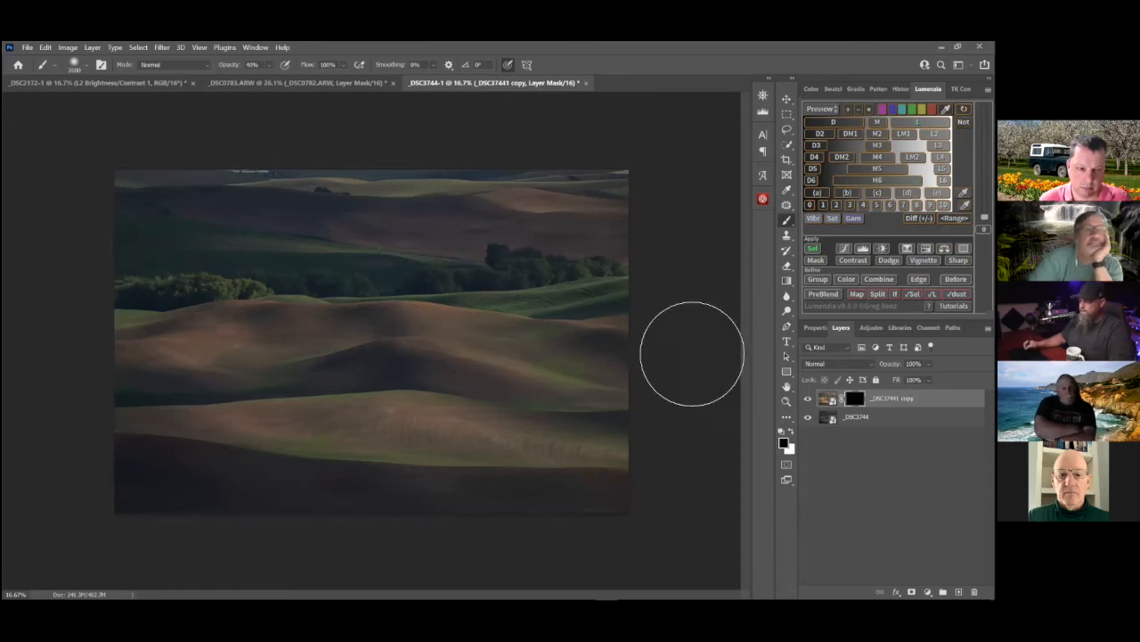
{"action": "key", "text": "x"}
{"action": "mouse_move", "coordinate": [212, 358]}
{"action": "left_mouse_down"}
{"action": "mouse_move", "coordinate": [463, 343]}
{"action": "mouse_move", "coordinate": [702, 363]}
{"action": "left_mouse_up"}
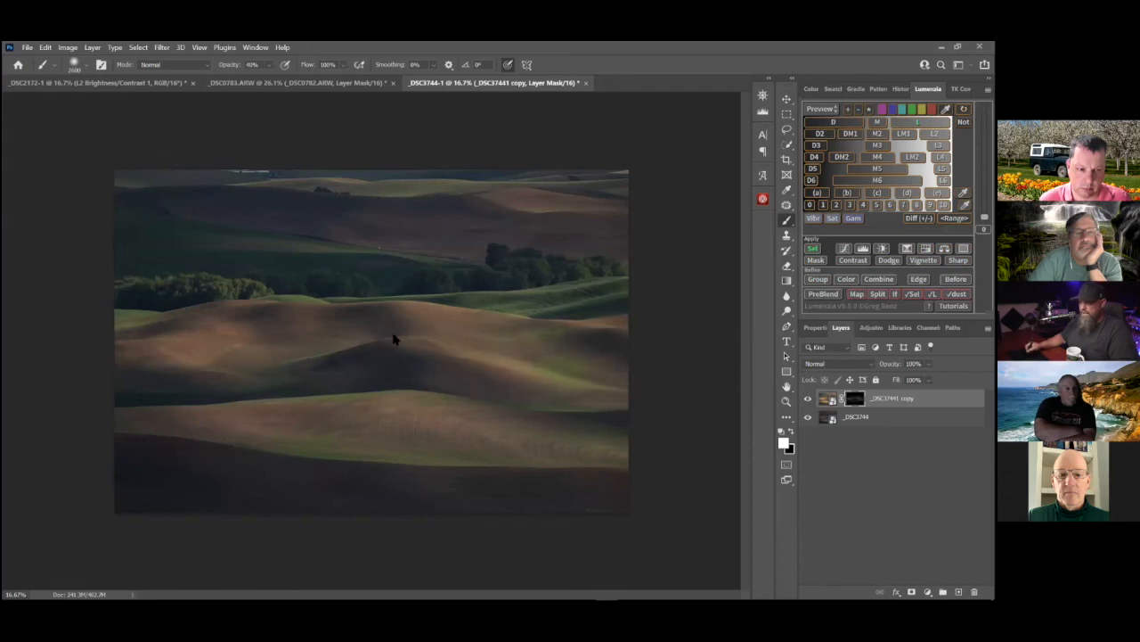
{"action": "mouse_move", "coordinate": [166, 395]}
{"action": "left_mouse_down"}
{"action": "mouse_move", "coordinate": [579, 412]}
{"action": "mouse_move", "coordinate": [678, 374]}
{"action": "left_mouse_up"}
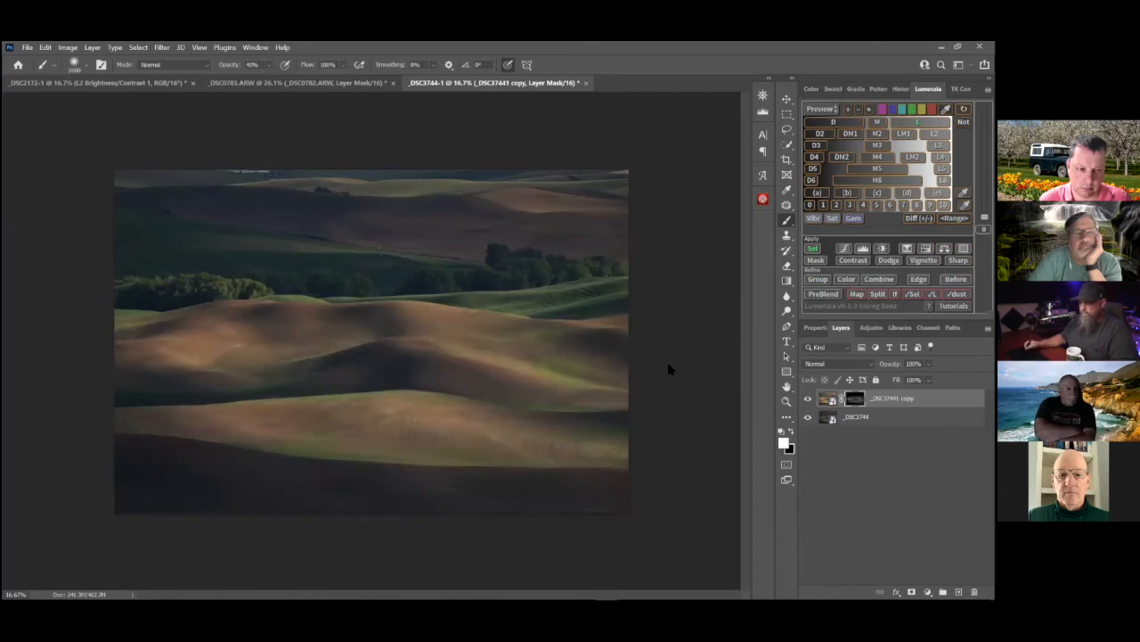
{"action": "left_click_drag", "start_coordinate": [550, 357], "coordinate": [109, 370]}
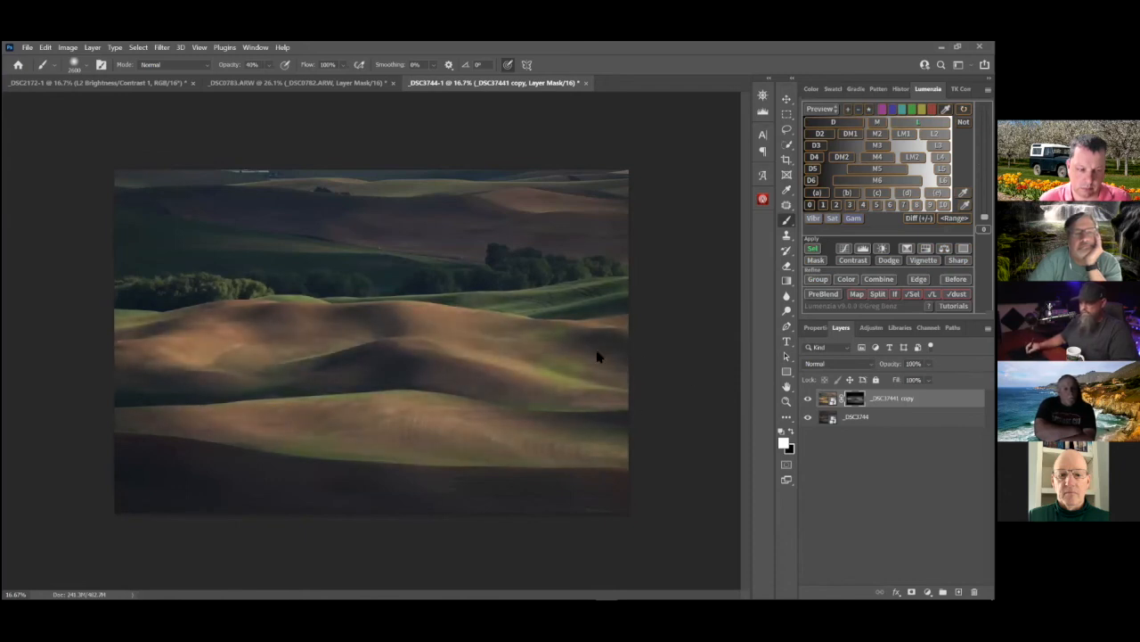
{"action": "left_click_drag", "start_coordinate": [629, 409], "coordinate": [282, 466]}
{"action": "left_click_drag", "start_coordinate": [398, 407], "coordinate": [678, 379]}
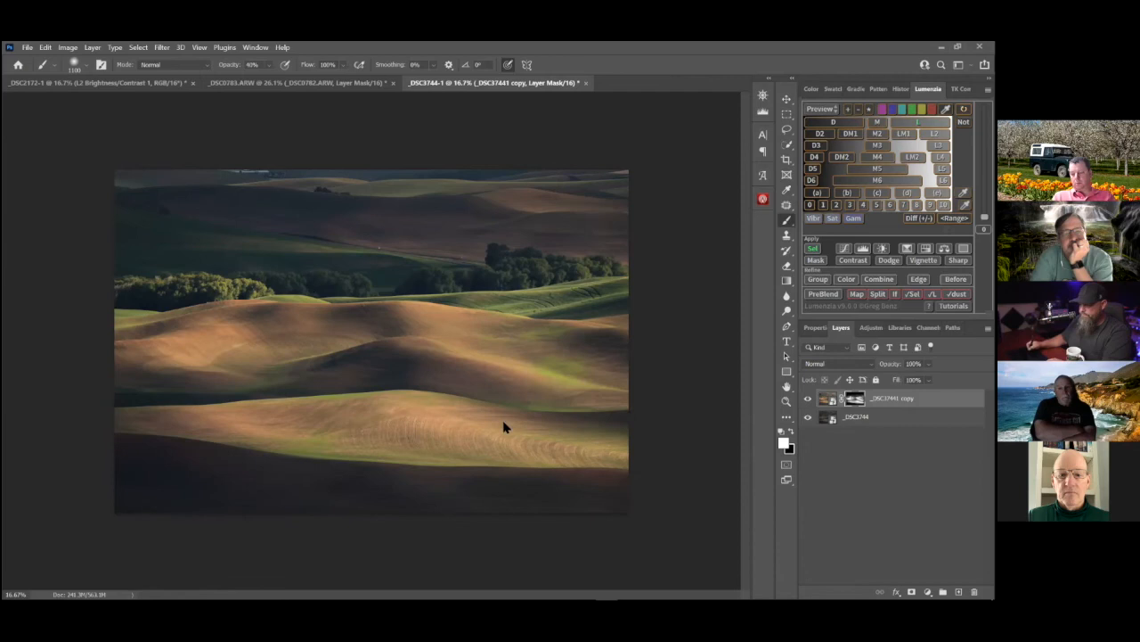
Compare the painted blend with the dark version by toggling the copy's visibility, and enlarge the brush
{"action": "left_click", "coordinate": [809, 398]}
{"action": "left_click", "coordinate": [809, 398]}
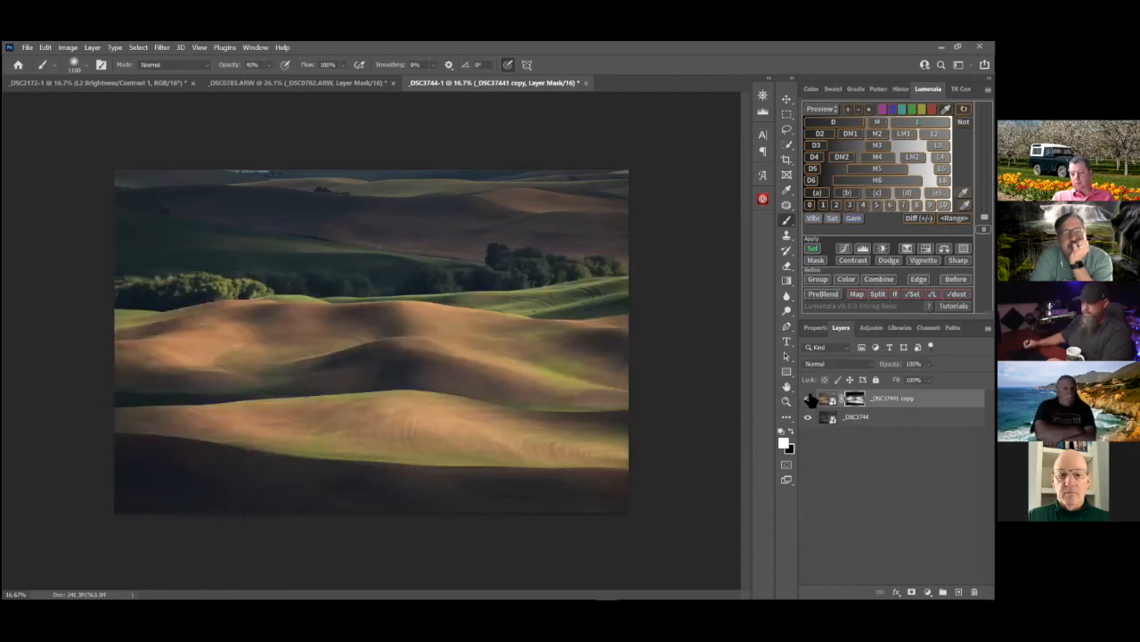
{"action": "left_click", "coordinate": [809, 398]}
{"action": "left_click", "coordinate": [810, 399]}
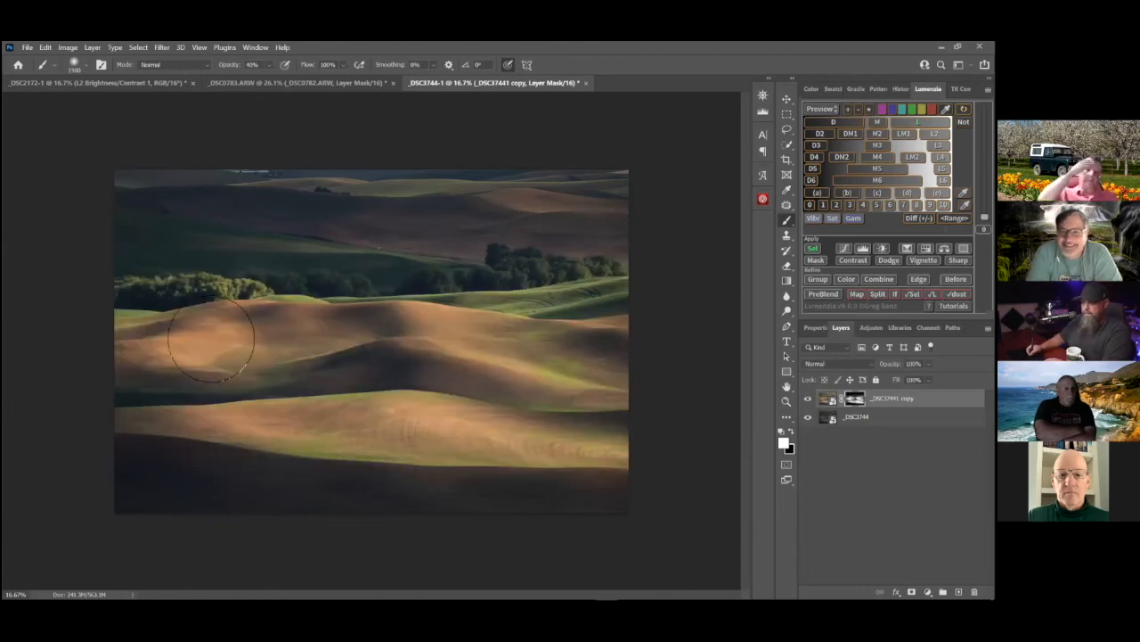
{"action": "key", "text": "bracketright"}
{"action": "key", "text": "bracketright"}
{"action": "key", "text": "bracketright"}
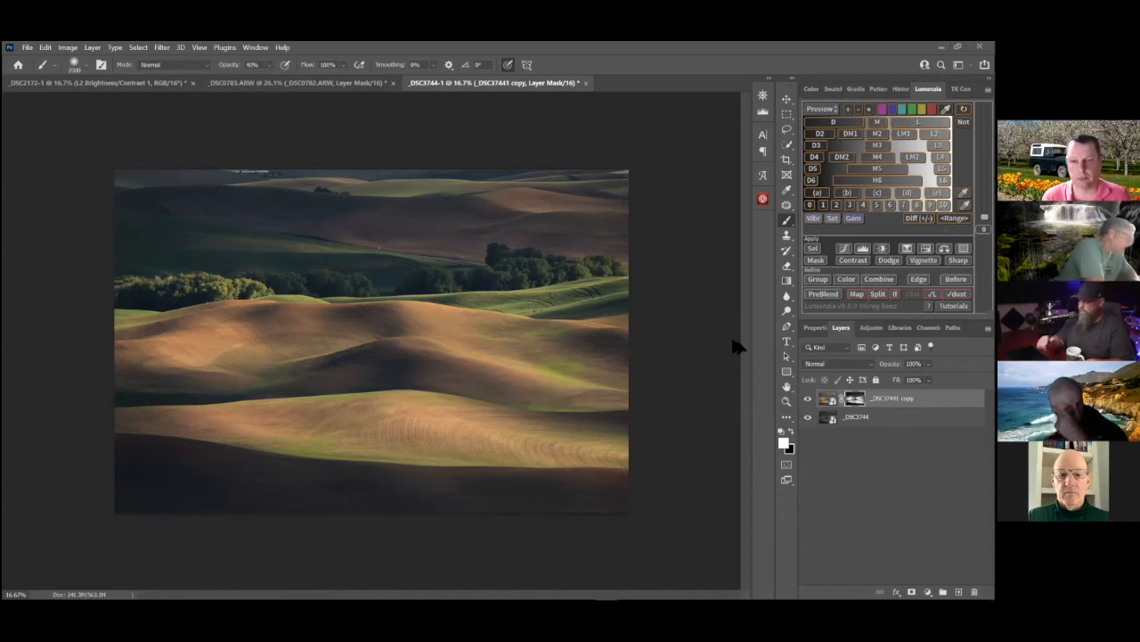
Stamp all visible layers into a new layer on top and apply a Gaussian Blur with a 20.4-pixel radius
{"action": "left_click", "coordinate": [828, 401]}
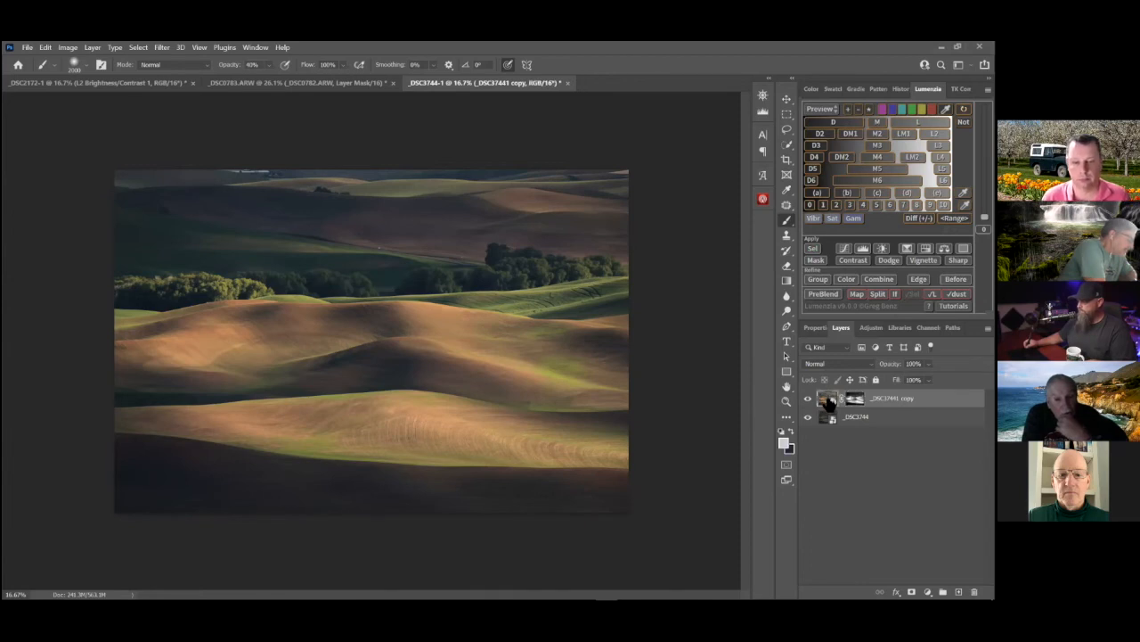
{"action": "key", "text": "ctrl+shift+alt+e"}
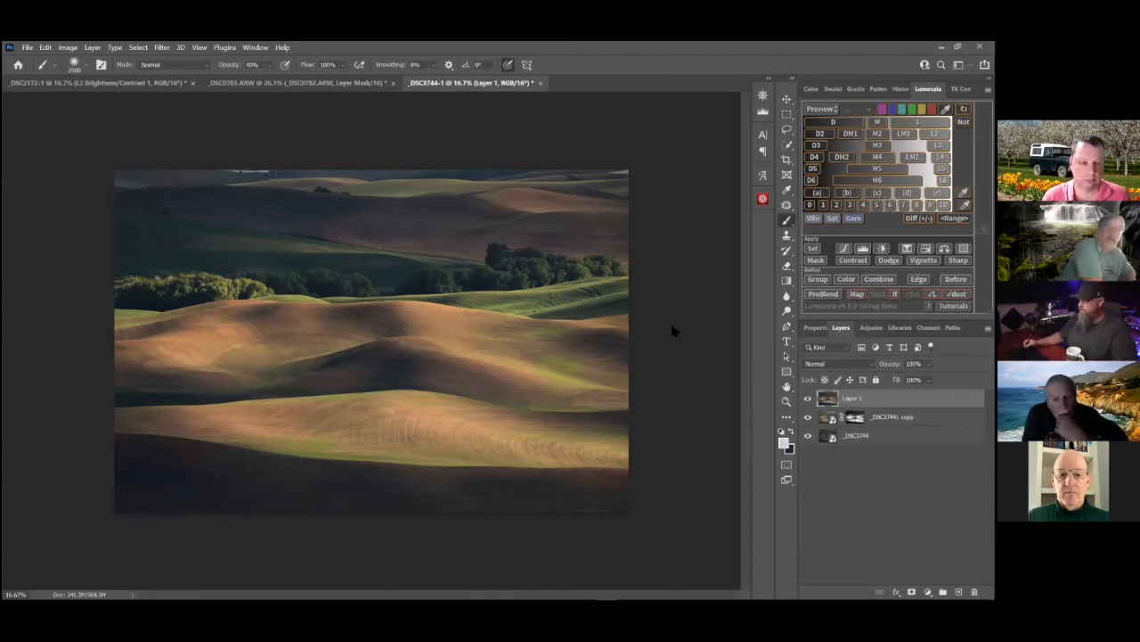
{"action": "left_click", "coordinate": [44, 47]}
{"action": "mouse_move", "coordinate": [163, 47]}
{"action": "mouse_move", "coordinate": [190, 187]}
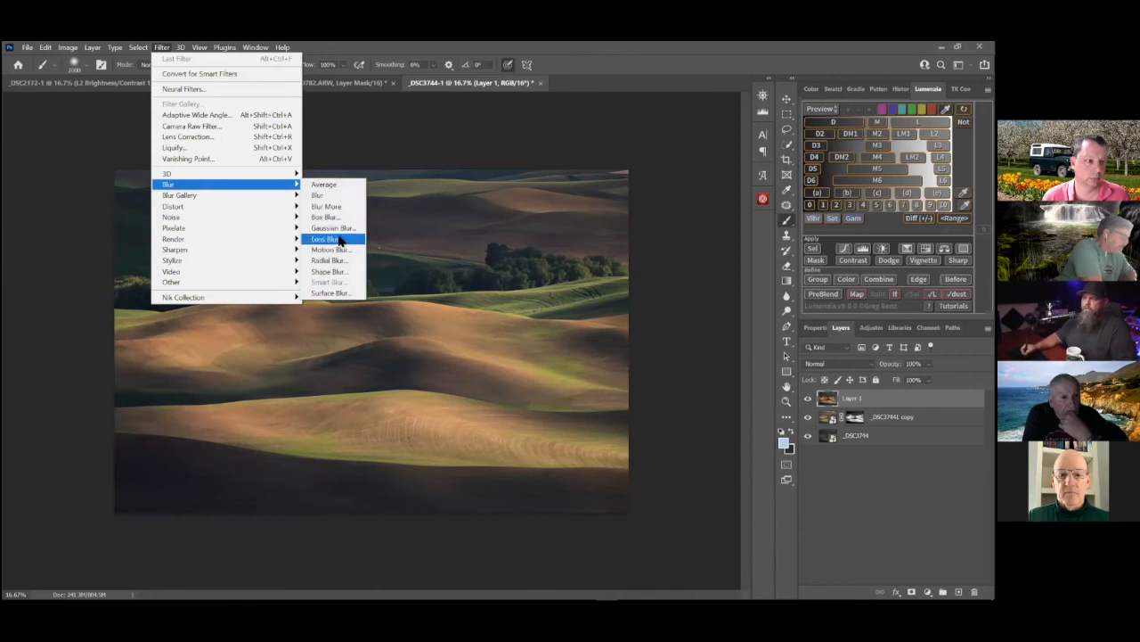
{"action": "left_click", "coordinate": [347, 228]}
{"action": "left_click_drag", "start_coordinate": [460, 331], "coordinate": [464, 331]}
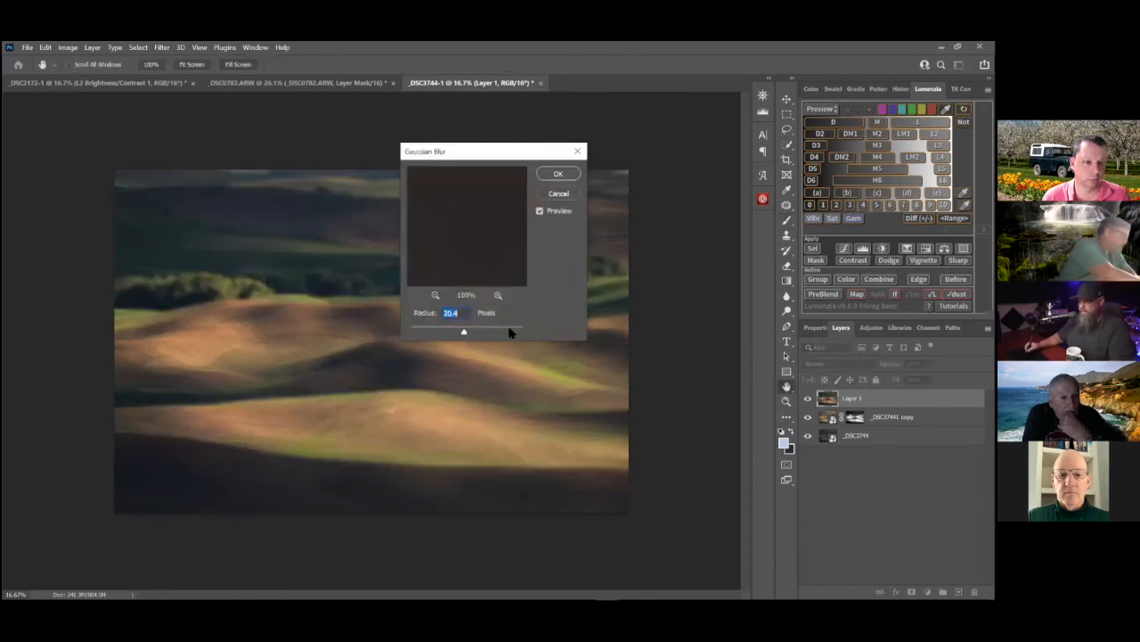
{"action": "left_click", "coordinate": [565, 176]}
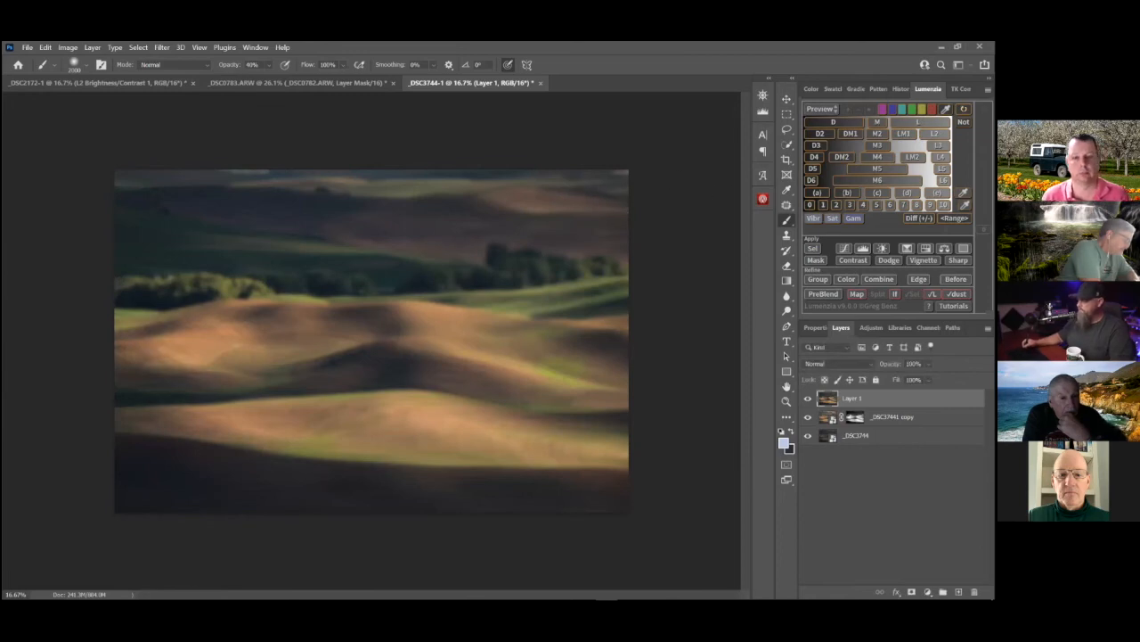
Set the blurred layer's opacity to 22% and apply an L luminosity mask to it
{"action": "left_click", "coordinate": [913, 364]}
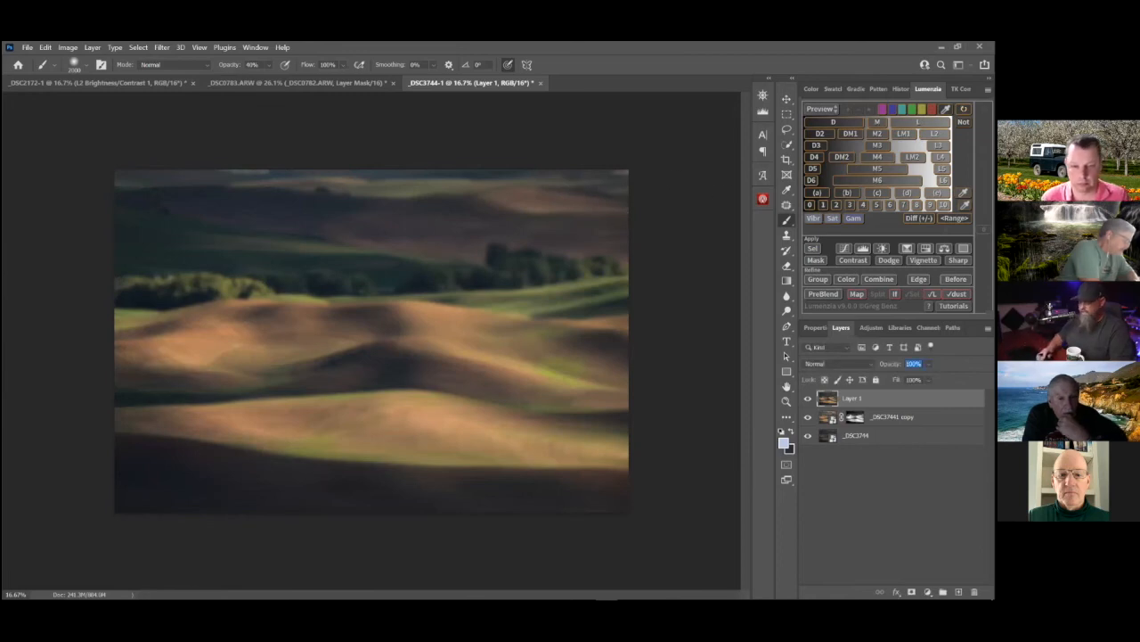
{"action": "type", "text": "2"}
{"action": "key", "text": "Return"}
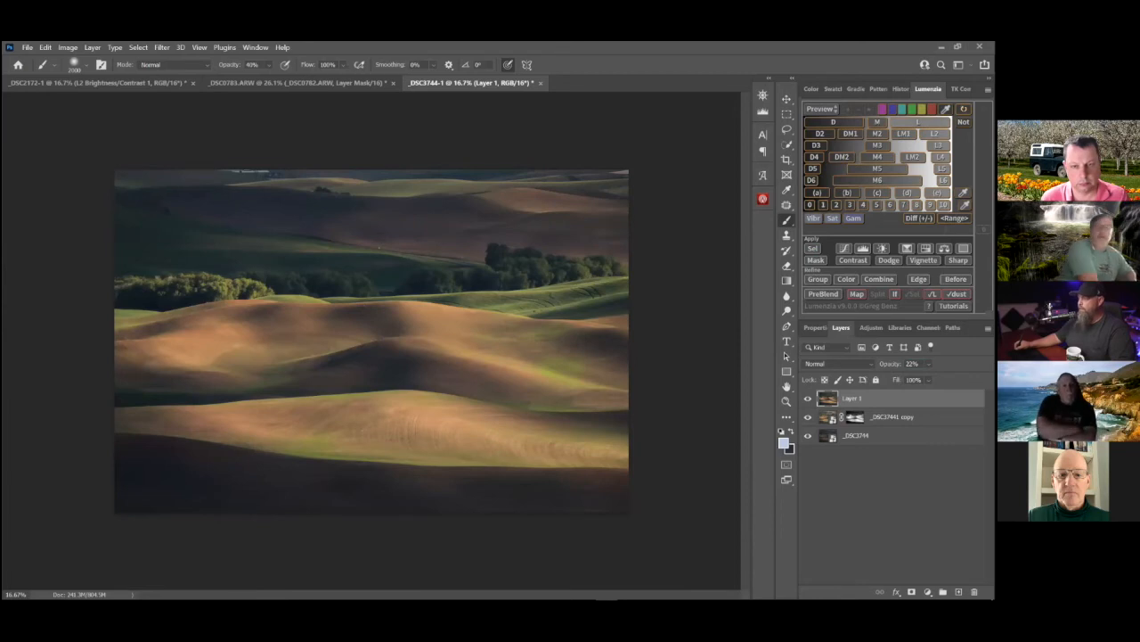
{"action": "left_click", "coordinate": [918, 122]}
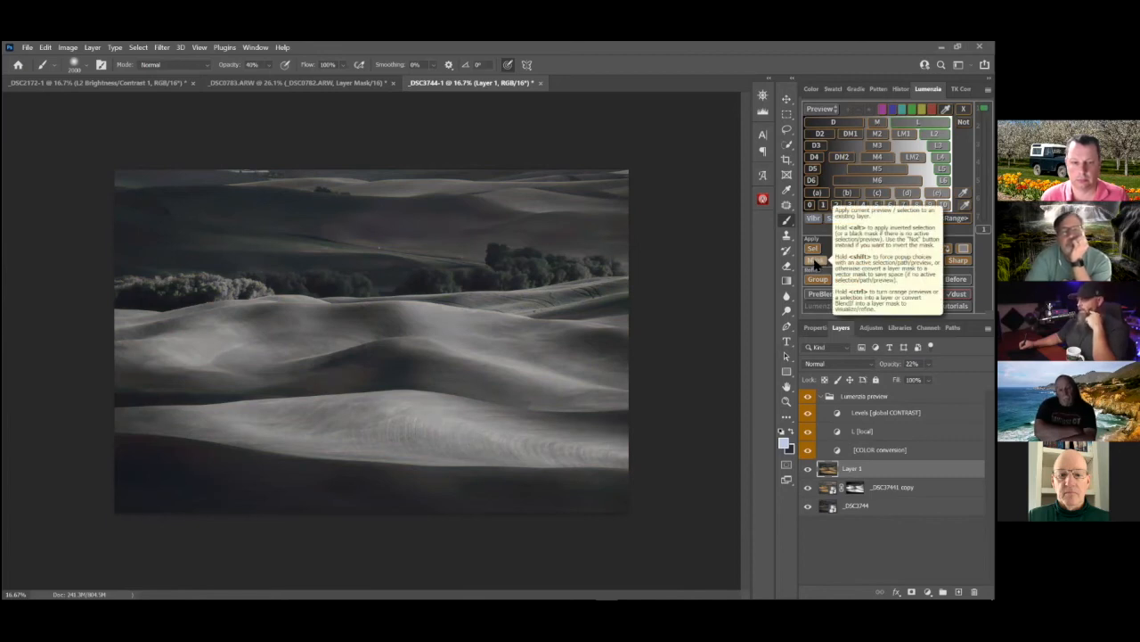
{"action": "left_click", "coordinate": [816, 263]}
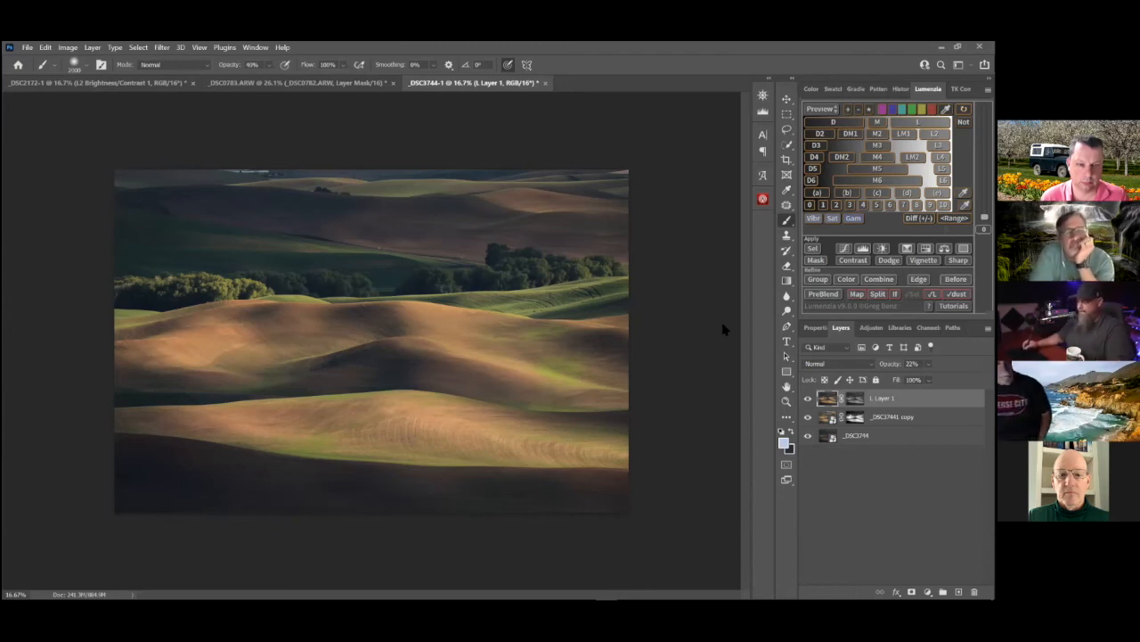
Apply a Camera Raw filter to the blurred layer with temperature +8, raised tint, exposure +1.05 and contrast +90
{"action": "left_click", "coordinate": [166, 49]}
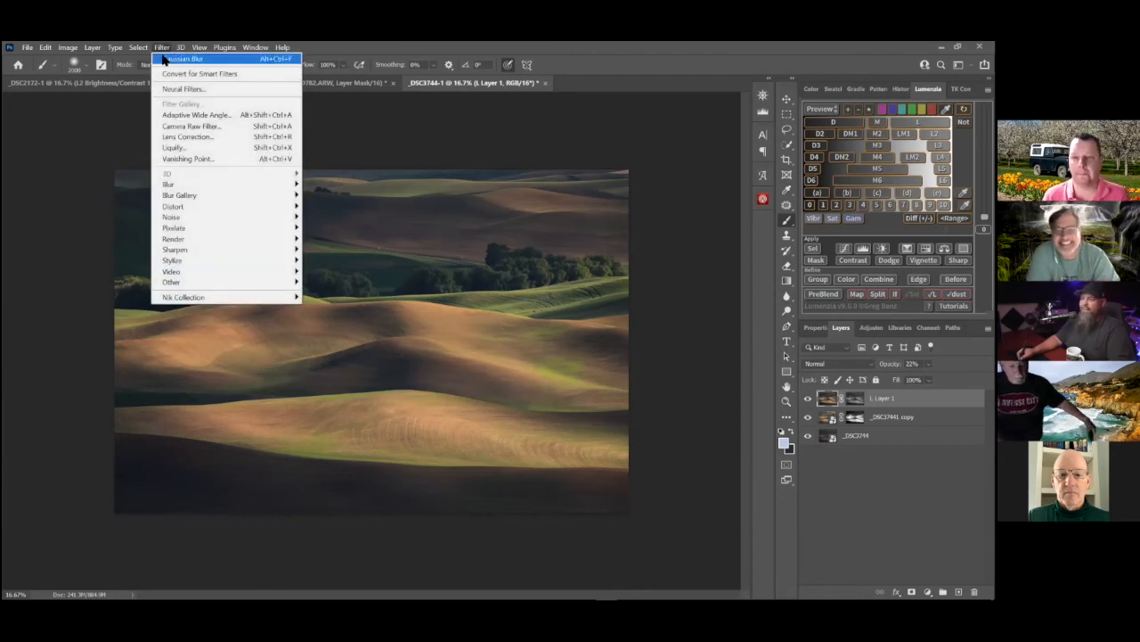
{"action": "left_click", "coordinate": [211, 124]}
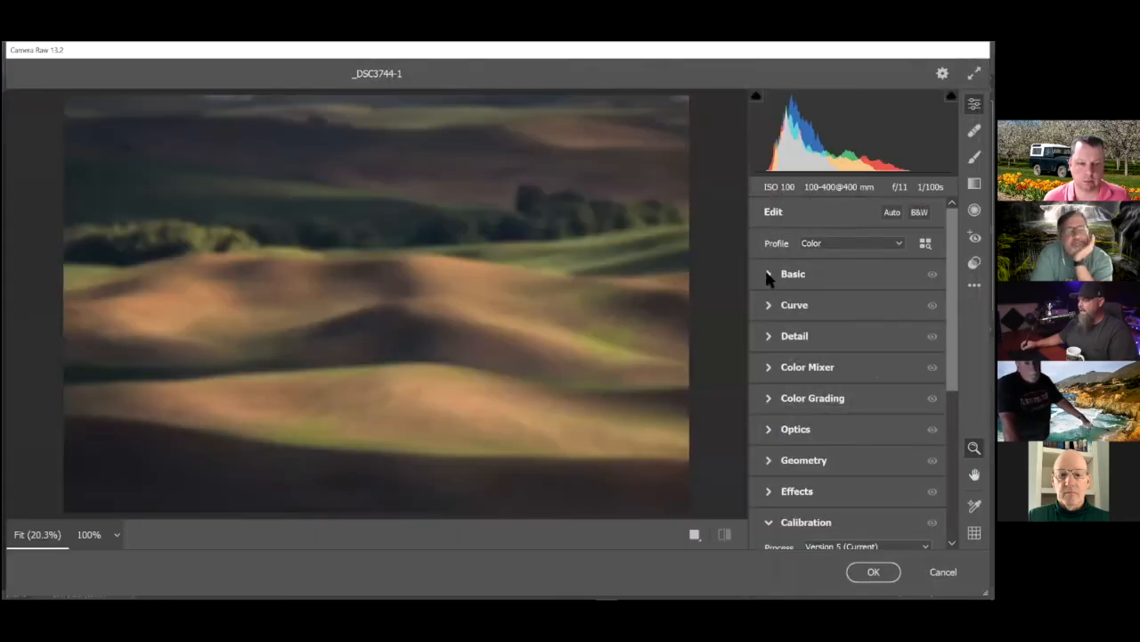
{"action": "left_click", "coordinate": [769, 275]}
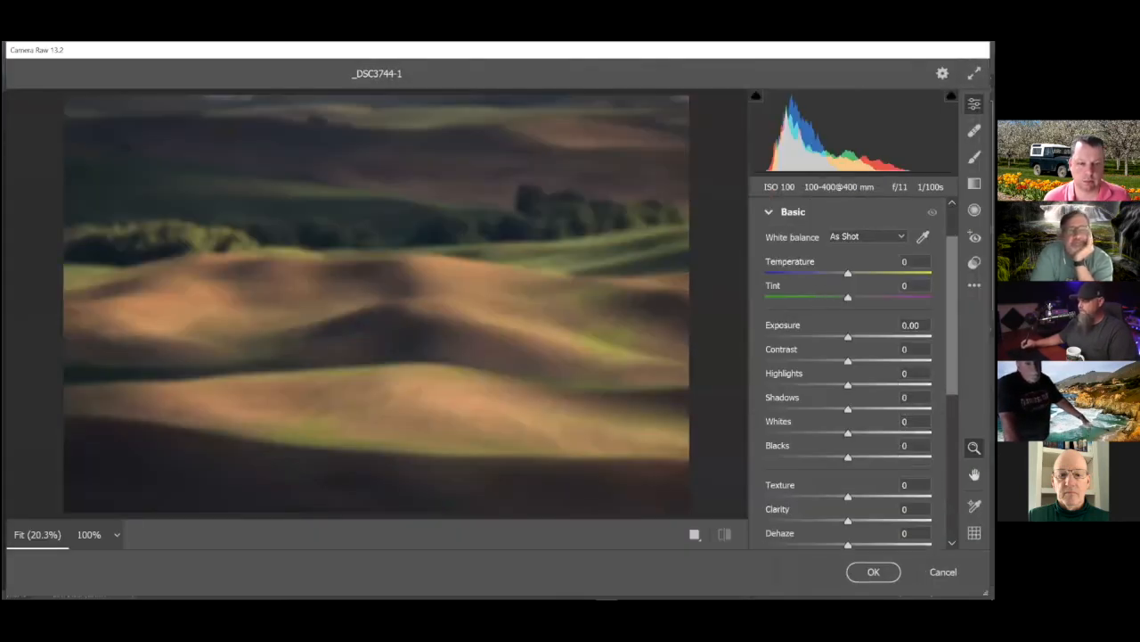
{"action": "left_click_drag", "start_coordinate": [848, 361], "coordinate": [923, 361]}
{"action": "left_click_drag", "start_coordinate": [848, 337], "coordinate": [861, 336]}
{"action": "left_click_drag", "start_coordinate": [848, 297], "coordinate": [855, 274]}
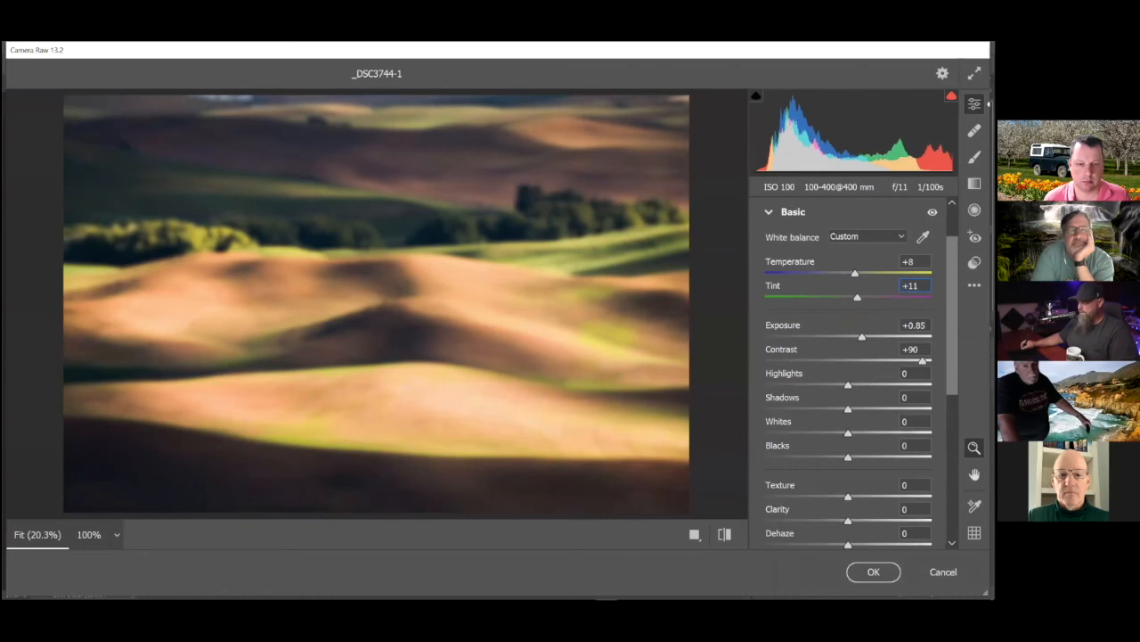
{"action": "left_click_drag", "start_coordinate": [862, 337], "coordinate": [866, 336]}
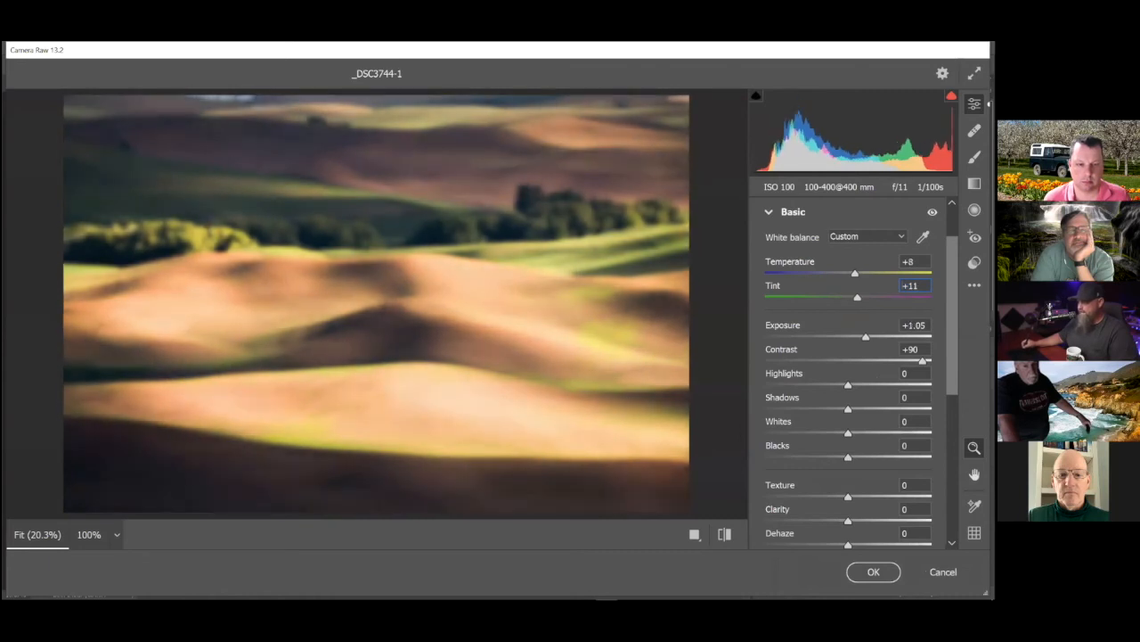
{"action": "left_click_drag", "start_coordinate": [858, 298], "coordinate": [859, 297]}
{"action": "left_click", "coordinate": [873, 572]}
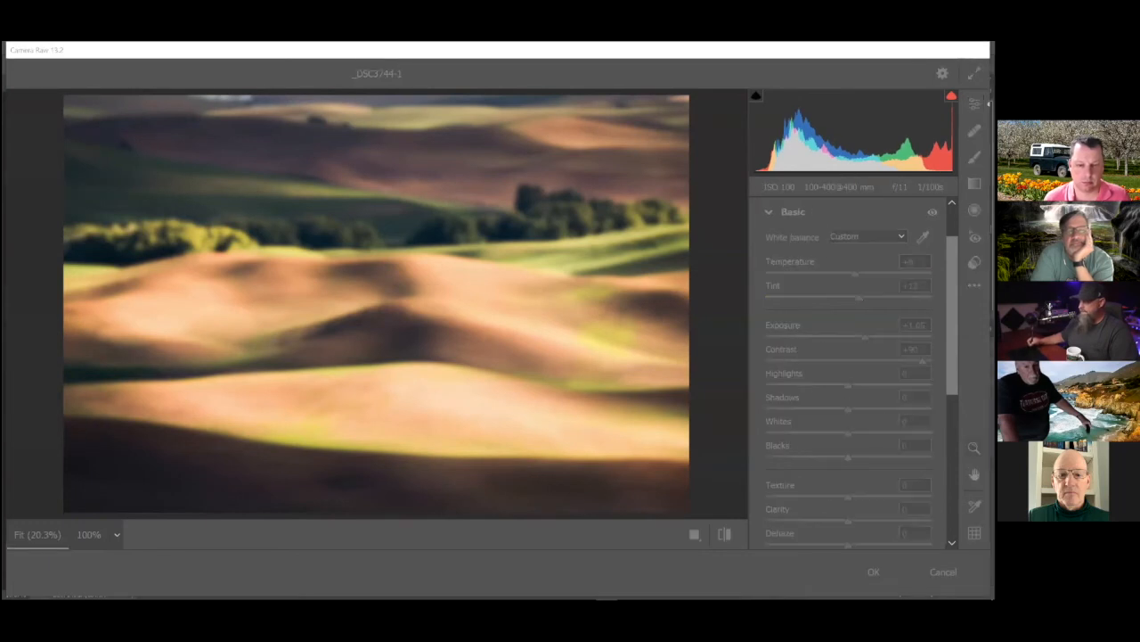
Compare the image with and without the blurred glow layer, examining the hills up close and as a whole
{"action": "left_click", "coordinate": [808, 398]}
{"action": "left_click", "coordinate": [808, 398]}
{"action": "left_click", "coordinate": [808, 399]}
{"action": "left_click", "coordinate": [808, 398]}
{"action": "left_click_drag", "start_coordinate": [386, 404], "coordinate": [458, 404]}
{"action": "left_click", "coordinate": [808, 399]}
{"action": "left_click", "coordinate": [808, 398]}
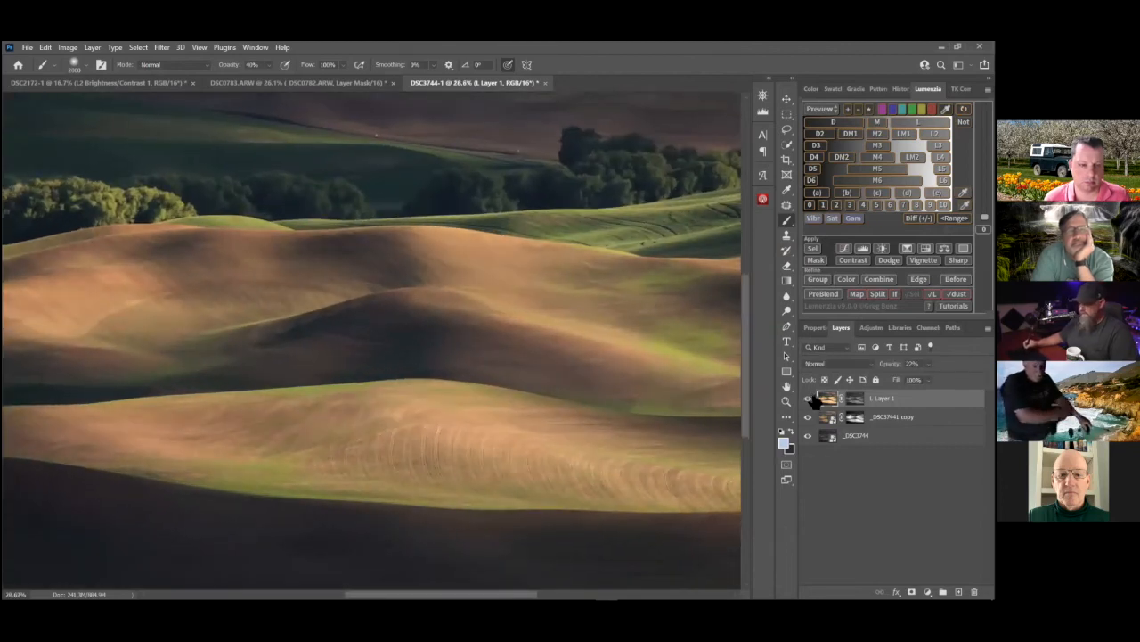
{"action": "left_click_drag", "start_coordinate": [579, 401], "coordinate": [520, 405]}
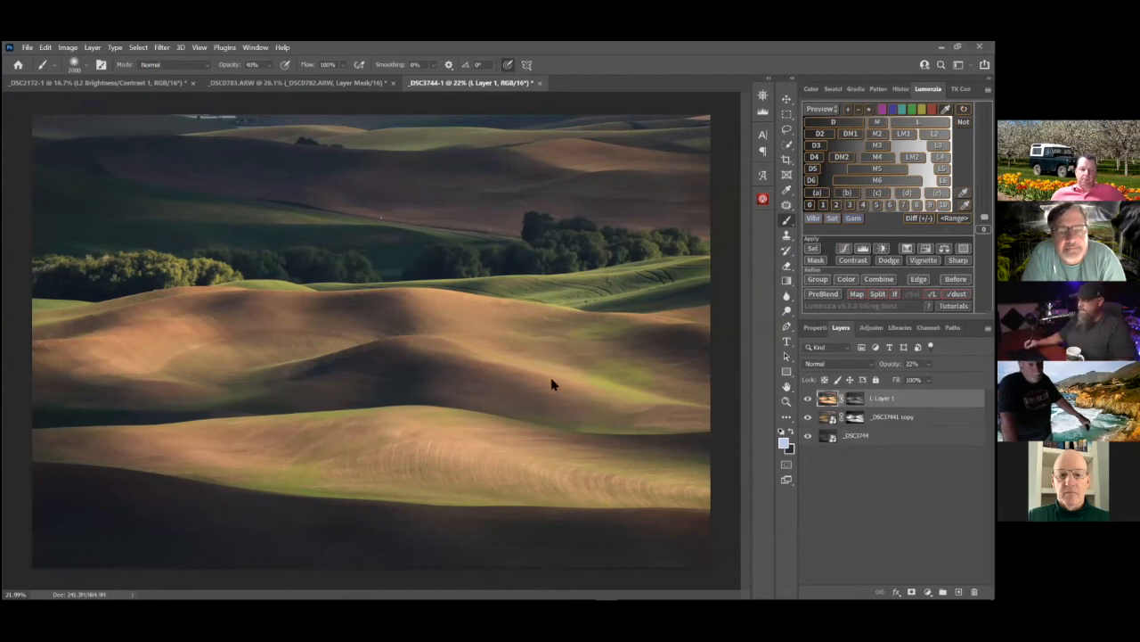
{"action": "left_click_drag", "start_coordinate": [570, 382], "coordinate": [556, 384]}
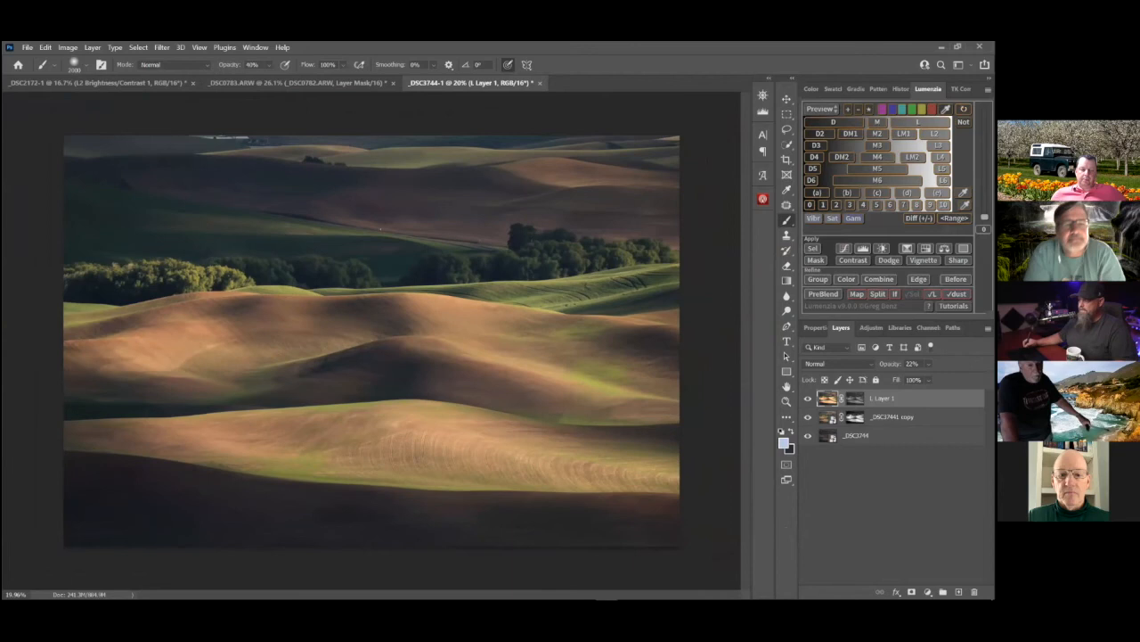
Group the blurred layer with the bright copy and toggle the group's visibility to compare it with the dark version
{"action": "left_click", "coordinate": [822, 420], "text": "shift"}
{"action": "key", "text": "ctrl+g"}
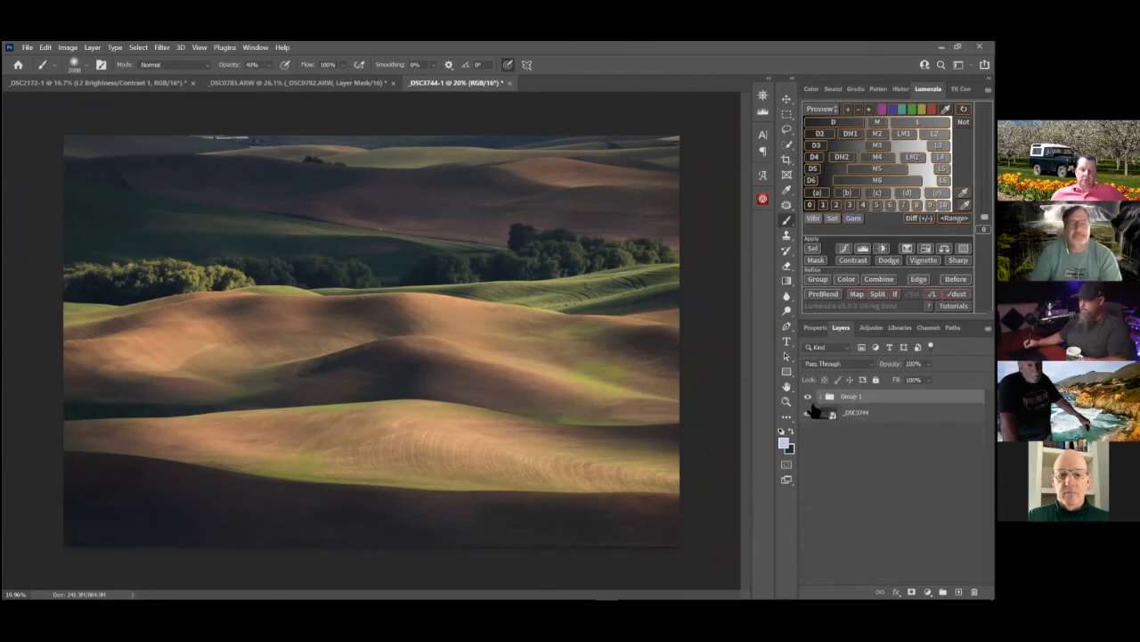
{"action": "left_click", "coordinate": [807, 396]}
{"action": "left_click", "coordinate": [807, 397]}
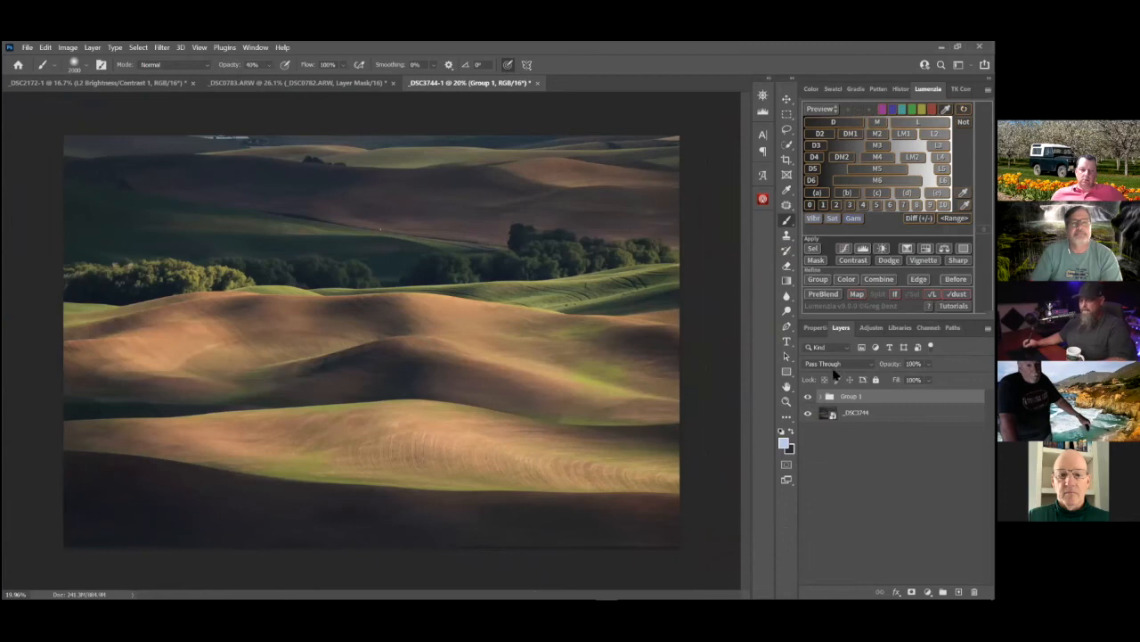
Add a Levels adjustment through an L luminosity mask above the group, with midtone 0.83 and white input 203
{"action": "left_click", "coordinate": [913, 123]}
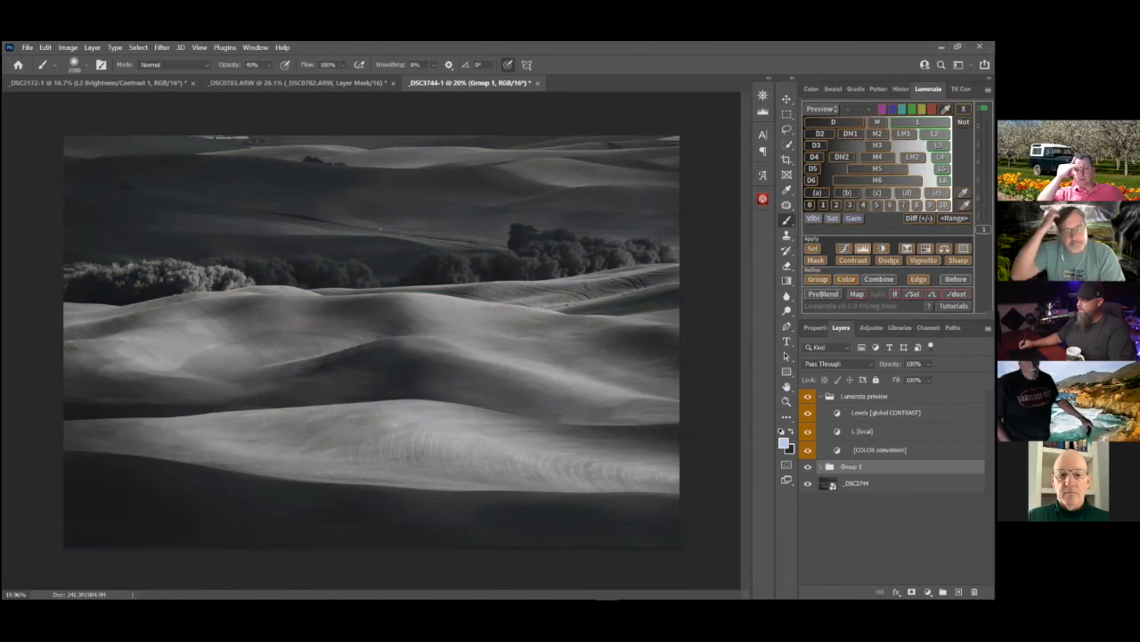
{"action": "left_click", "coordinate": [862, 249]}
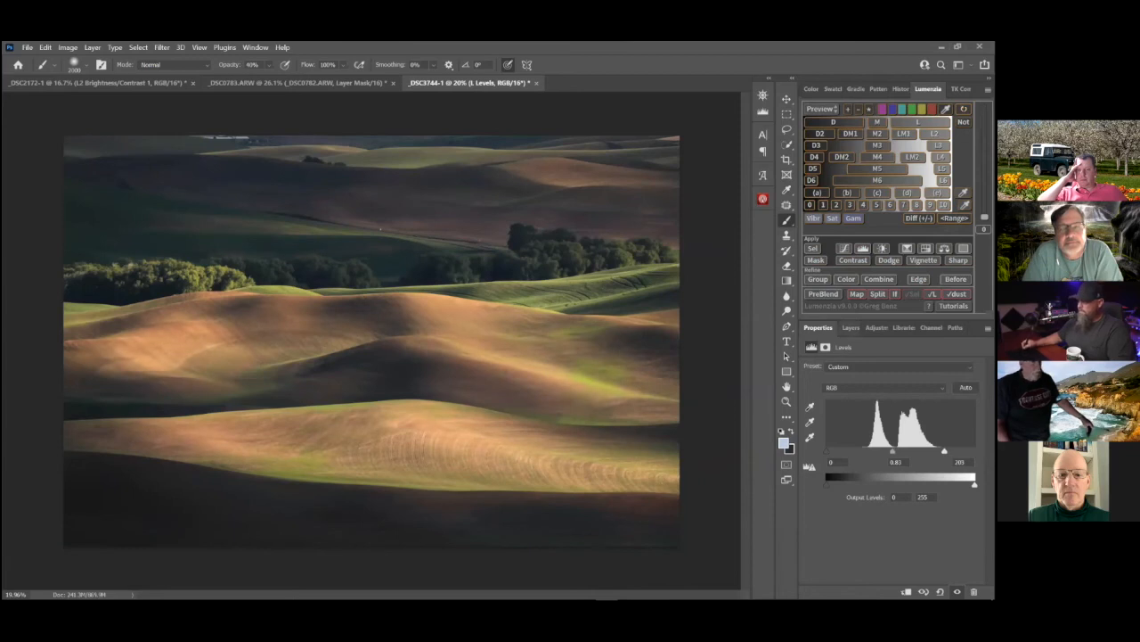
{"action": "left_click", "coordinate": [851, 328]}
Compare the image with and without the L Levels adjustment by toggling its visibility
{"action": "left_click", "coordinate": [808, 398]}
{"action": "left_click", "coordinate": [808, 399]}
{"action": "left_click", "coordinate": [808, 399]}
{"action": "left_click", "coordinate": [808, 398]}
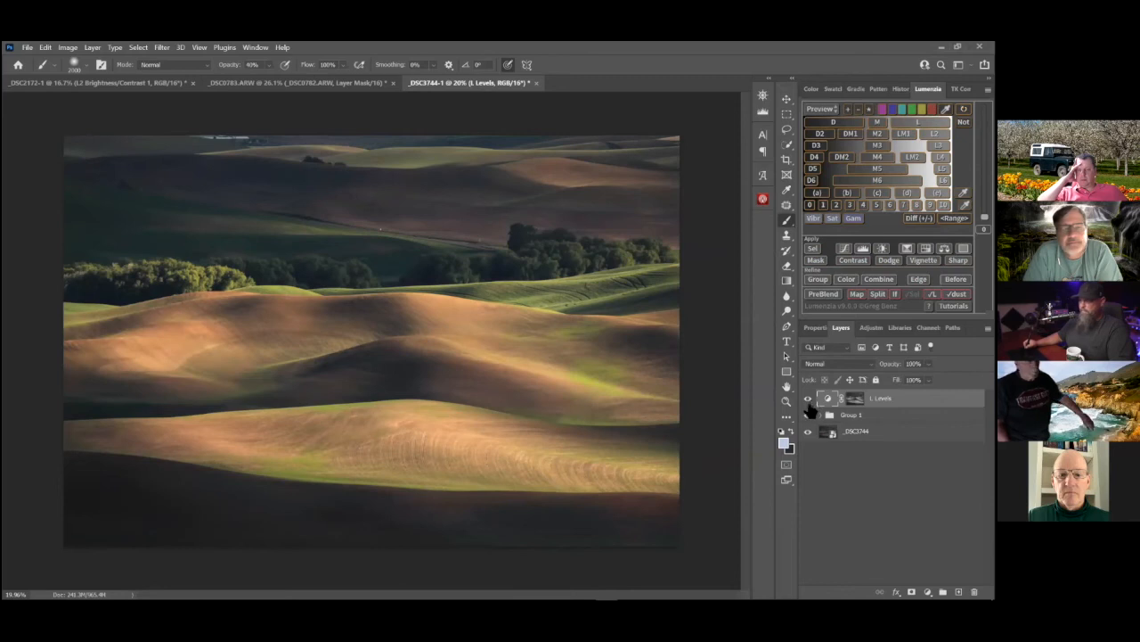
{"action": "left_click", "coordinate": [809, 399]}
{"action": "left_click", "coordinate": [808, 399]}
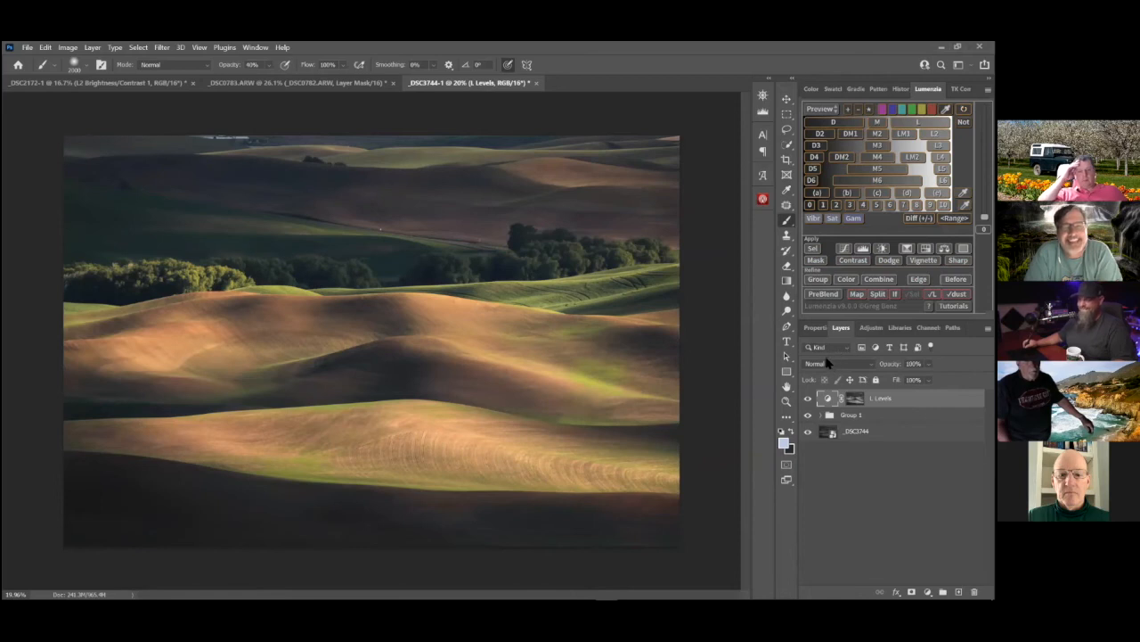
Crop a thin strip off the top edge of the photo to trim the distant background
{"action": "left_click", "coordinate": [785, 161]}
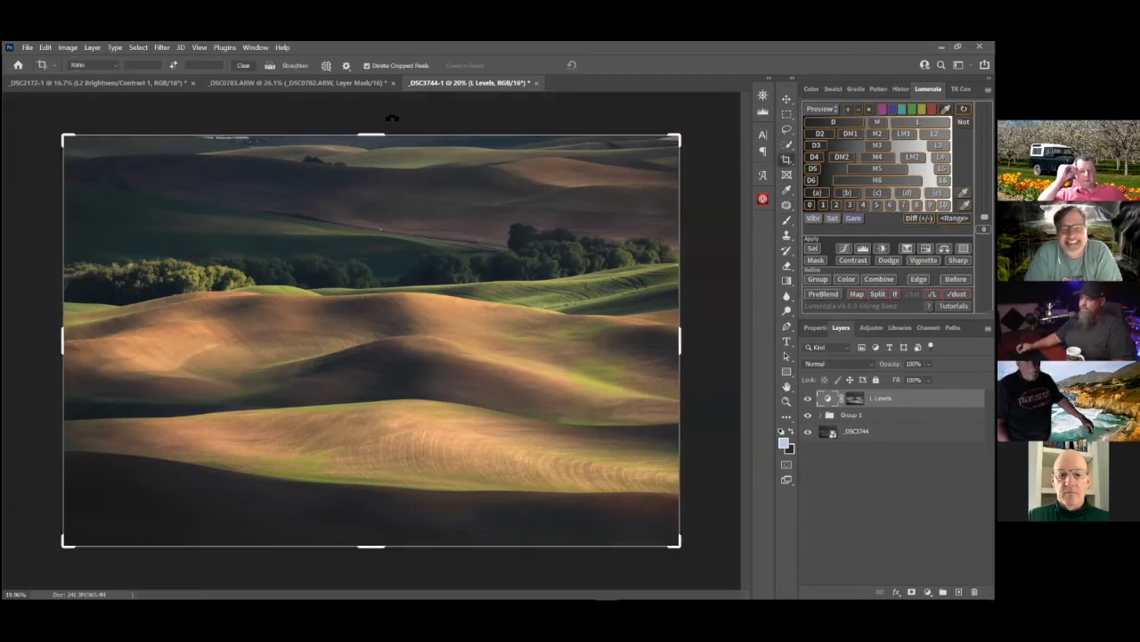
{"action": "left_click_drag", "start_coordinate": [379, 135], "coordinate": [381, 147]}
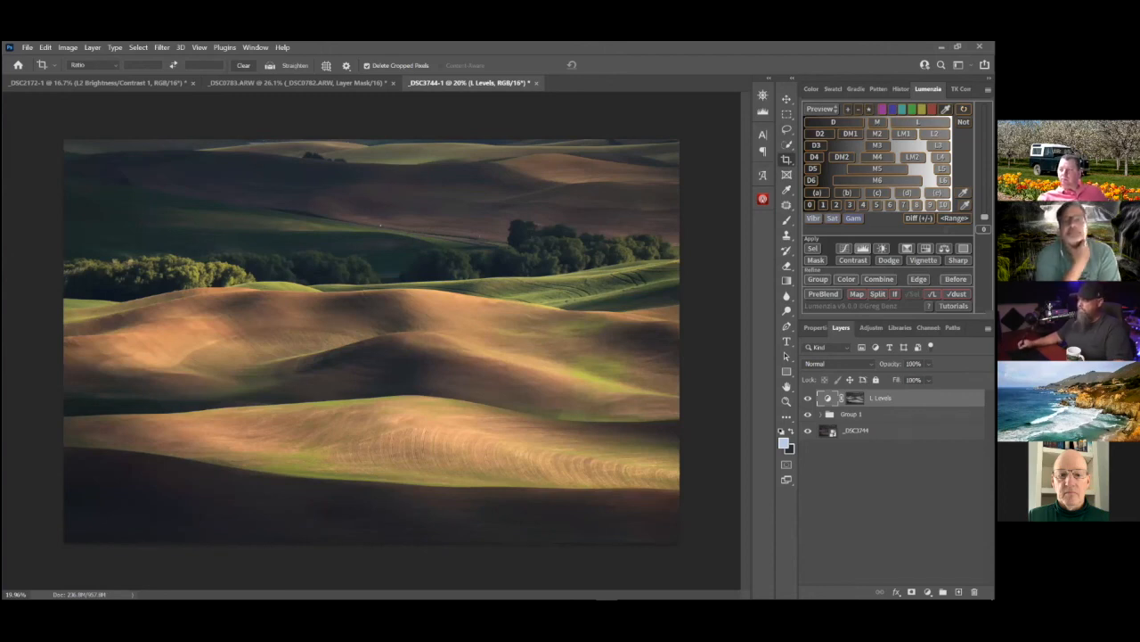
Add a Curves adjustment above the L Levels layer and lift its black point to output 9
{"action": "left_click", "coordinate": [853, 260]}
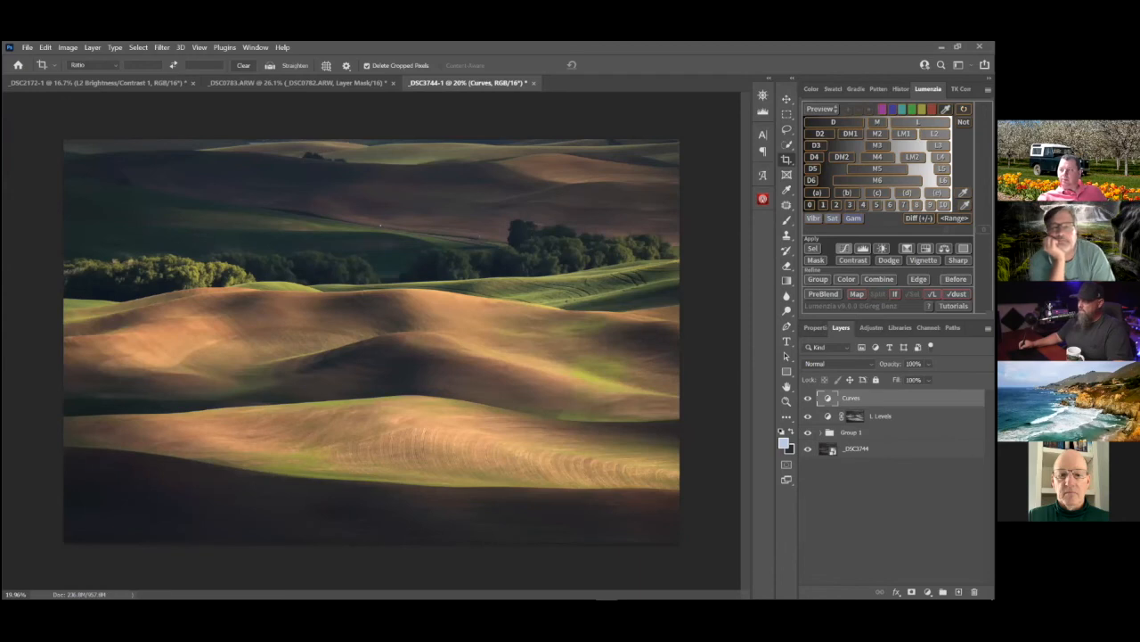
{"action": "double_click", "coordinate": [827, 398]}
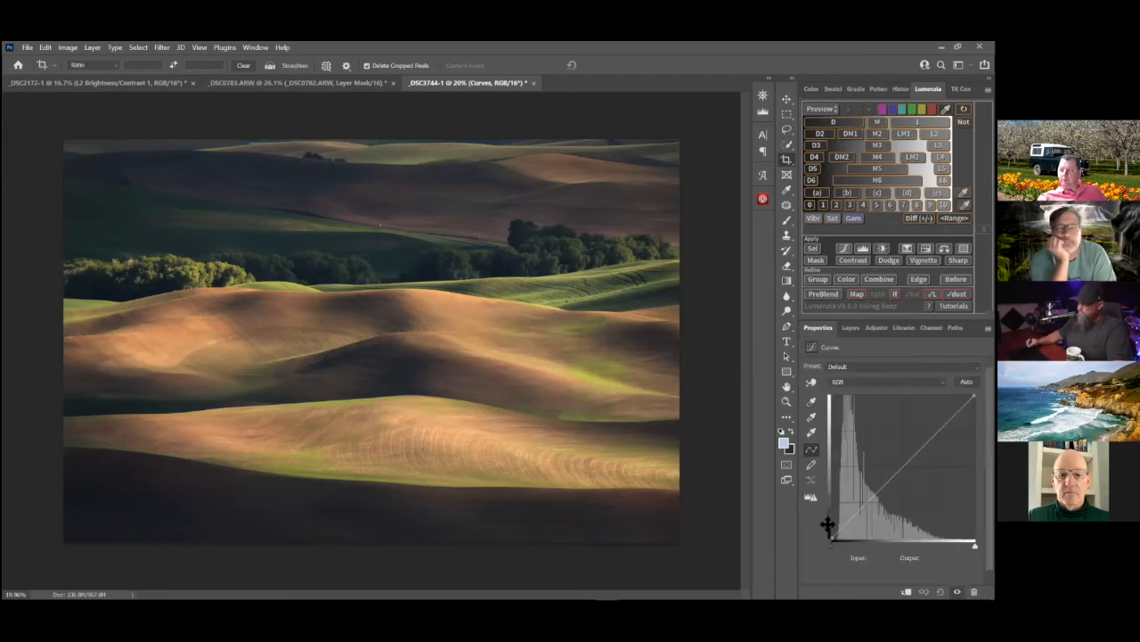
{"action": "left_click_drag", "start_coordinate": [832, 538], "coordinate": [829, 533]}
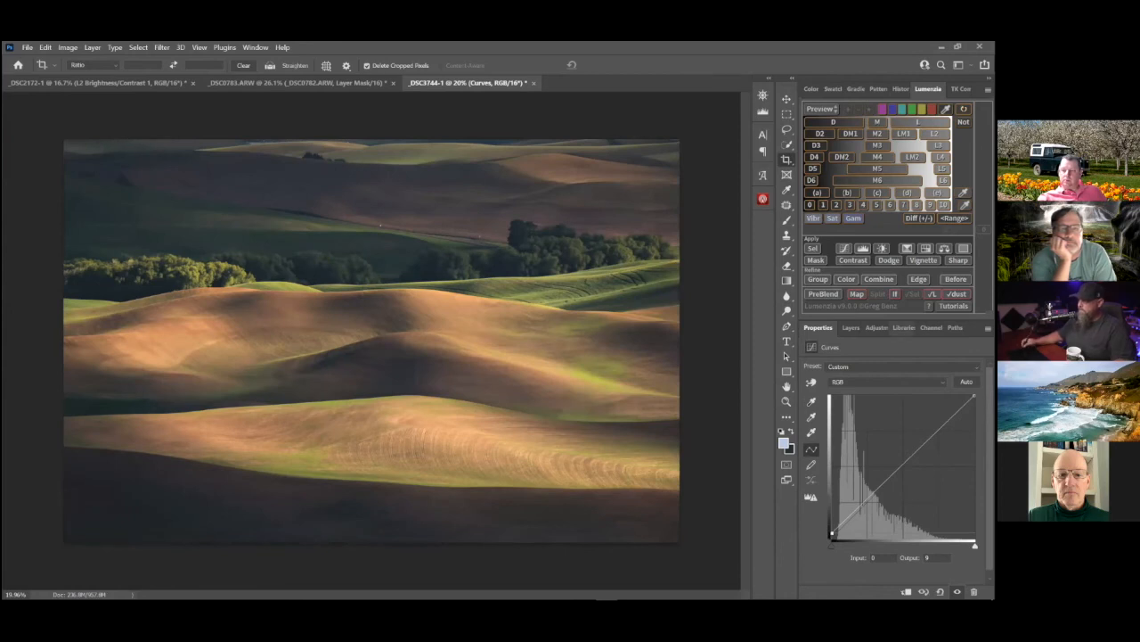
Give the Curves layer a black mask and paint white at 50% opacity over the distant upper hills with a very large soft brush
{"action": "left_click", "coordinate": [851, 327]}
{"action": "left_click", "coordinate": [911, 591], "text": "alt"}
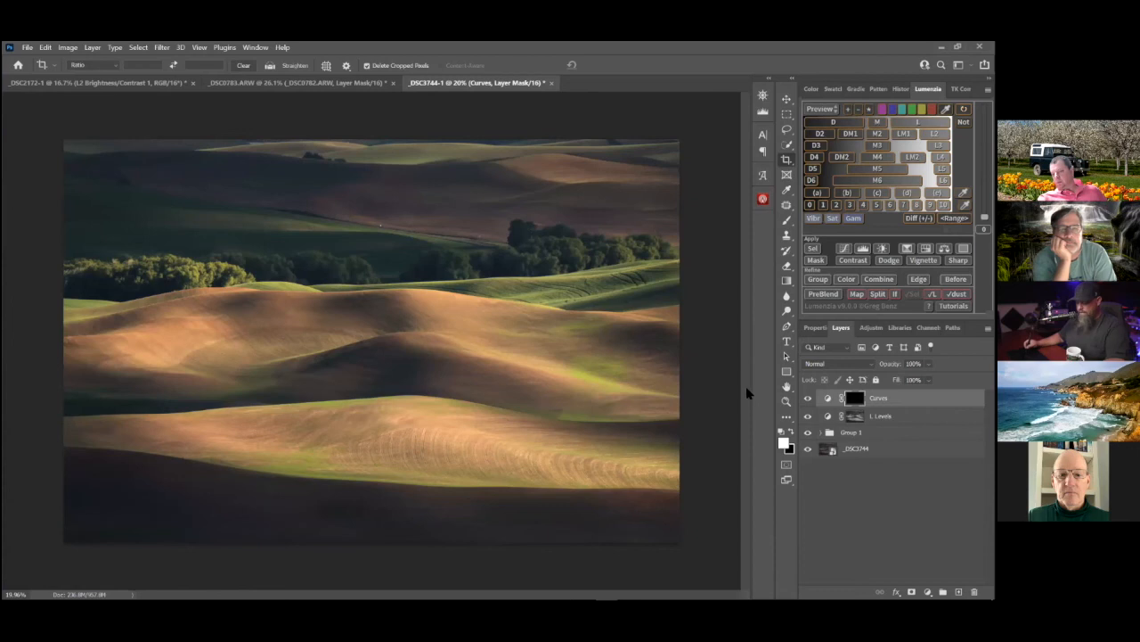
{"action": "key", "text": "b"}
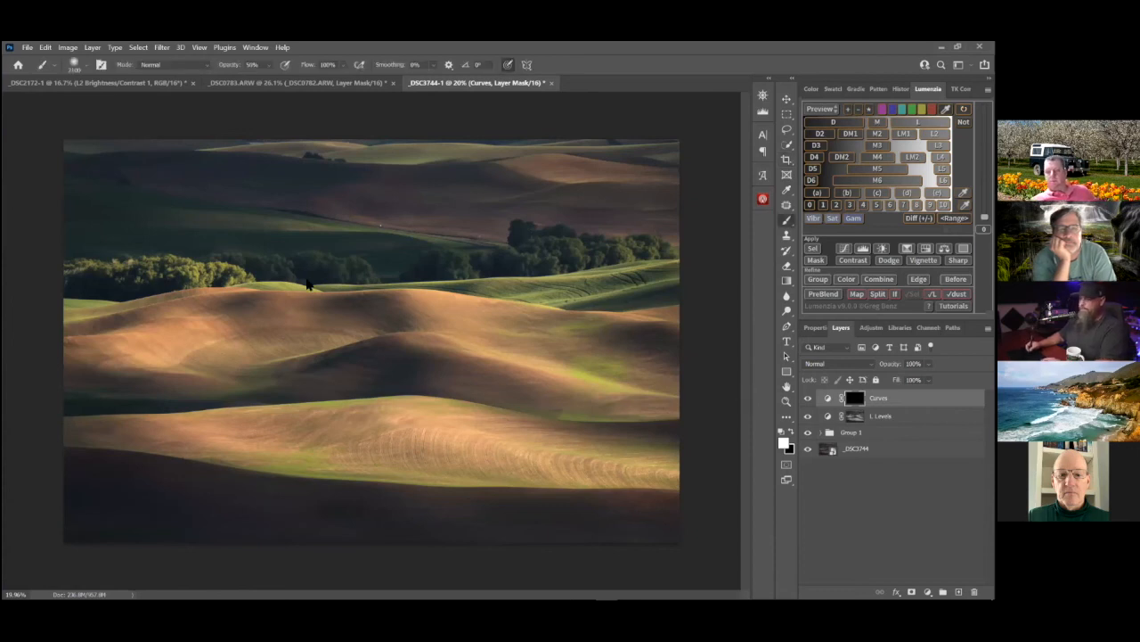
{"action": "left_click_drag", "start_coordinate": [694, 210], "coordinate": [622, 204]}
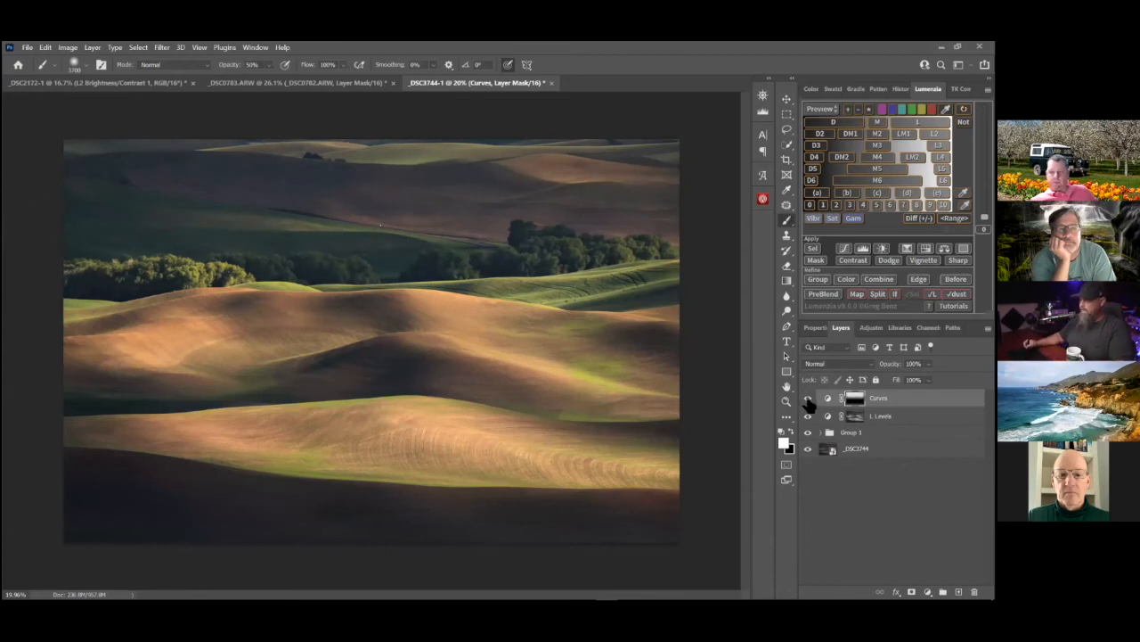
Compare the image with and without the Curves haze, and examine the hills closer in full-screen view
{"action": "left_click", "coordinate": [808, 399]}
{"action": "left_click", "coordinate": [808, 398]}
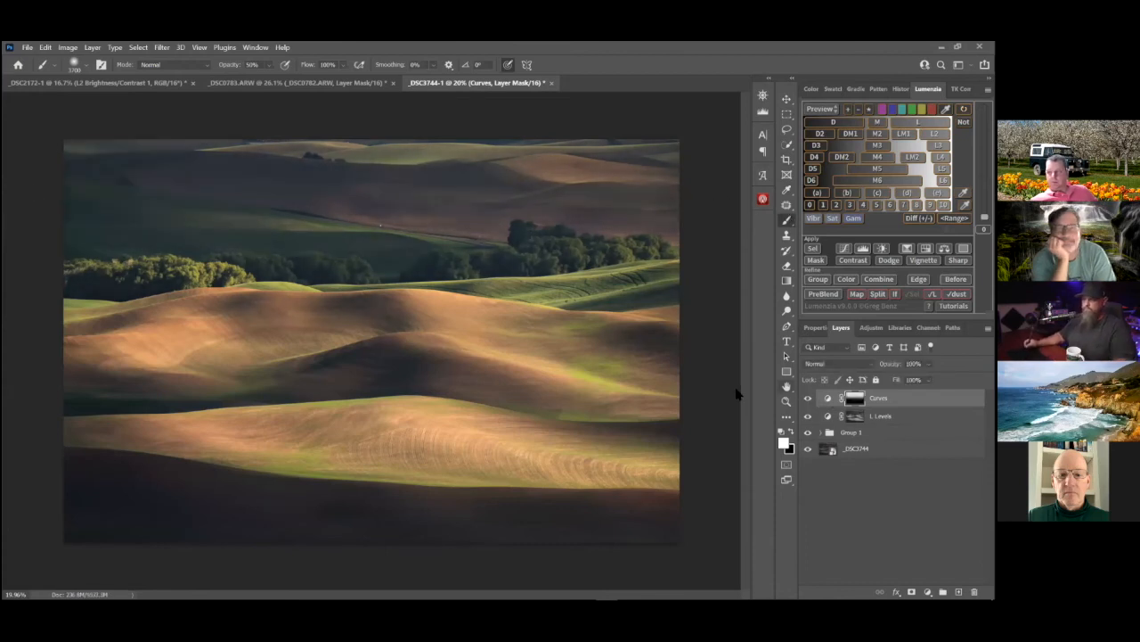
{"action": "key", "text": "ctrl+space"}
{"action": "left_click_drag", "start_coordinate": [470, 374], "coordinate": [551, 394]}
{"action": "key", "text": "f"}
{"action": "key", "text": "f"}
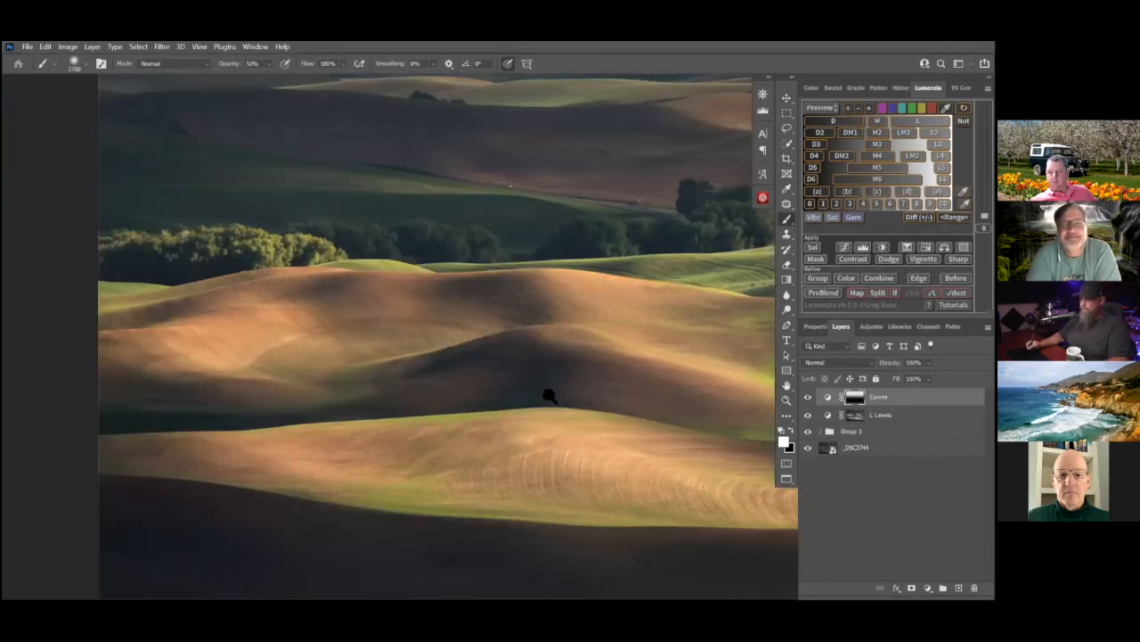